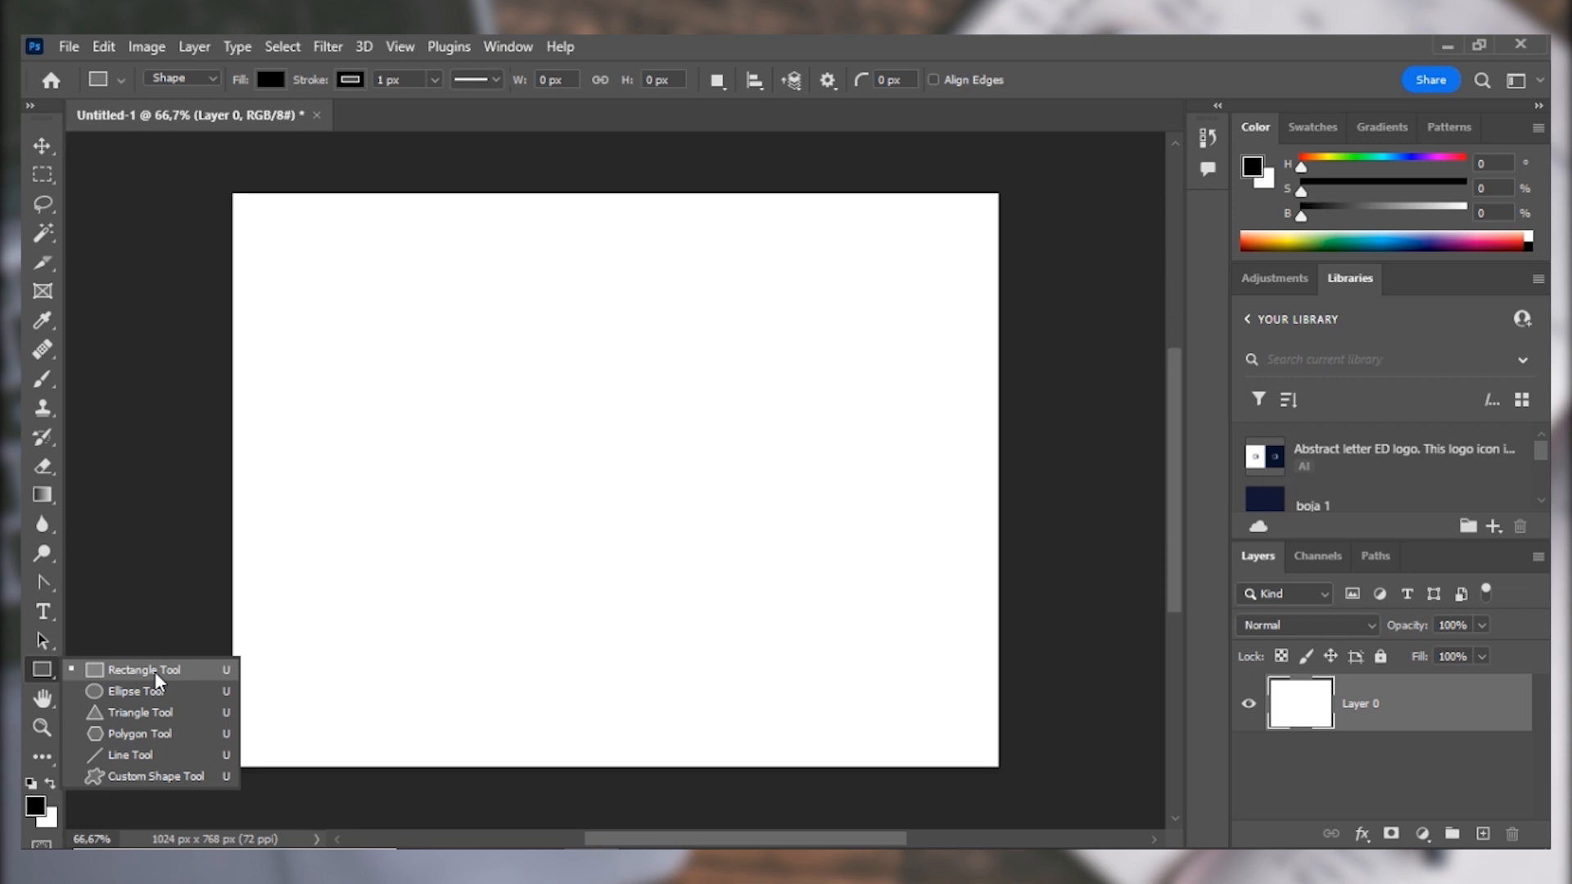
Draw a black rectangle about 505 × 168 px near the top of the canvas with the Rectangle tool.
left_click(441, 265)
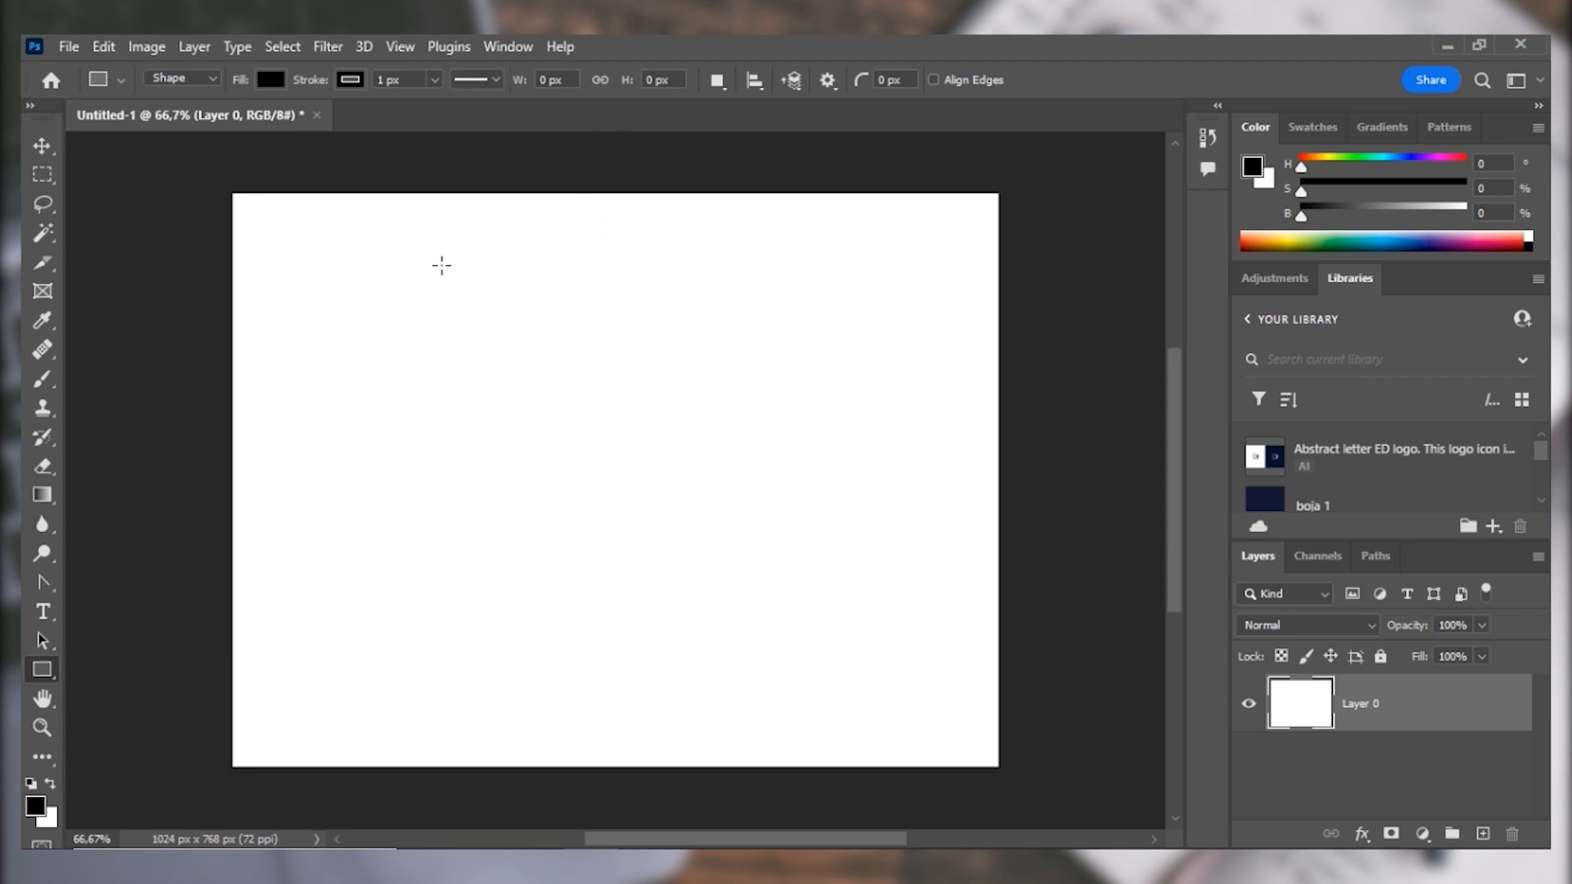
left_click_drag(442, 266, 817, 388)
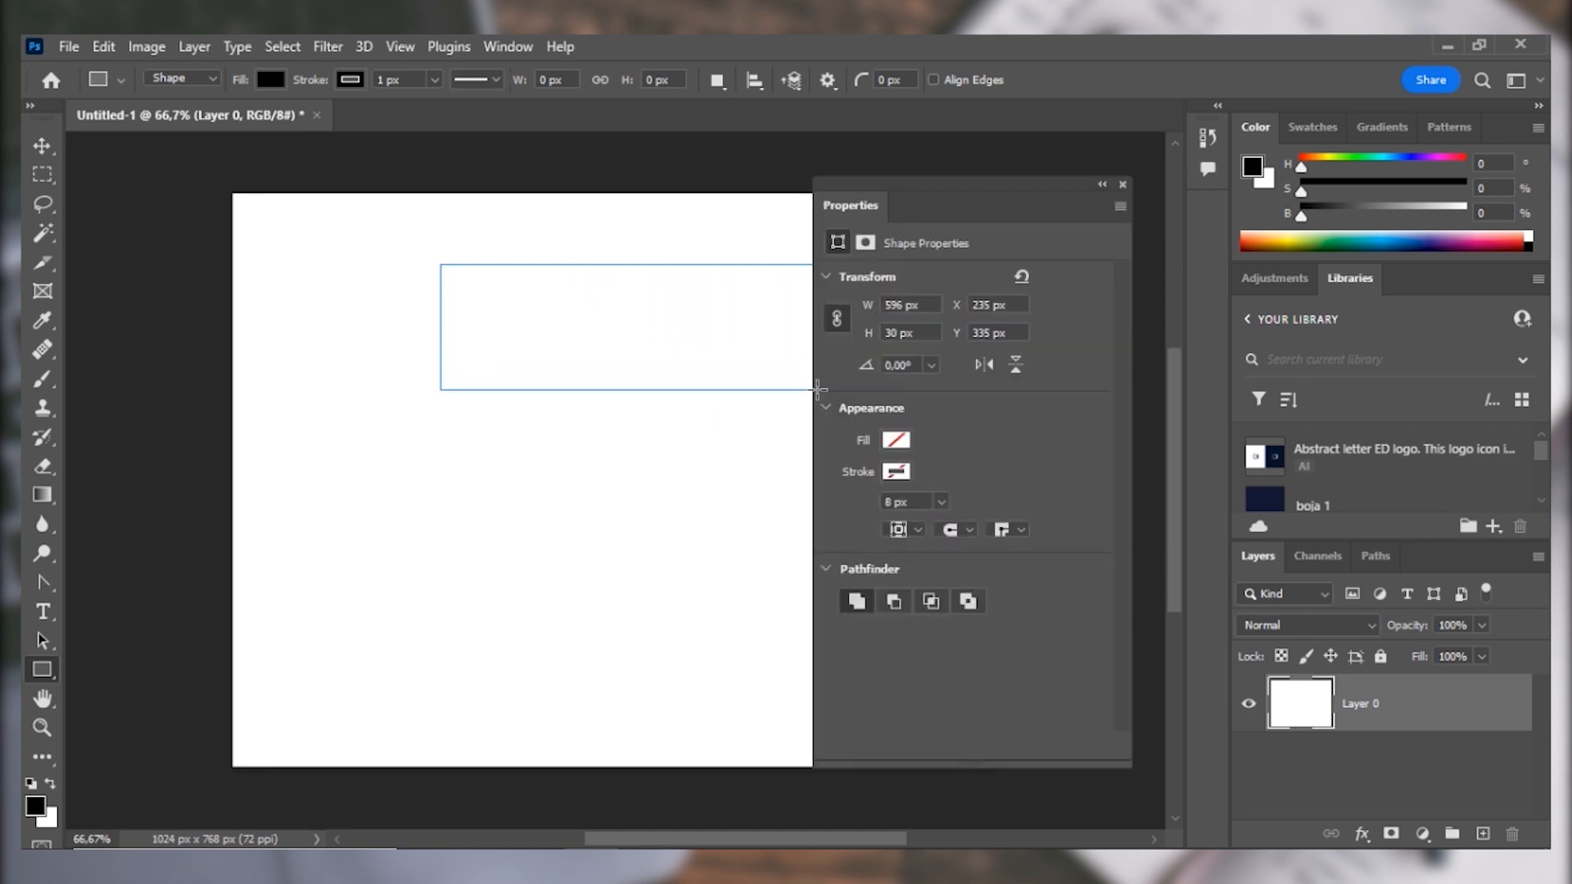
left_click_drag(1000, 123, 1038, 115)
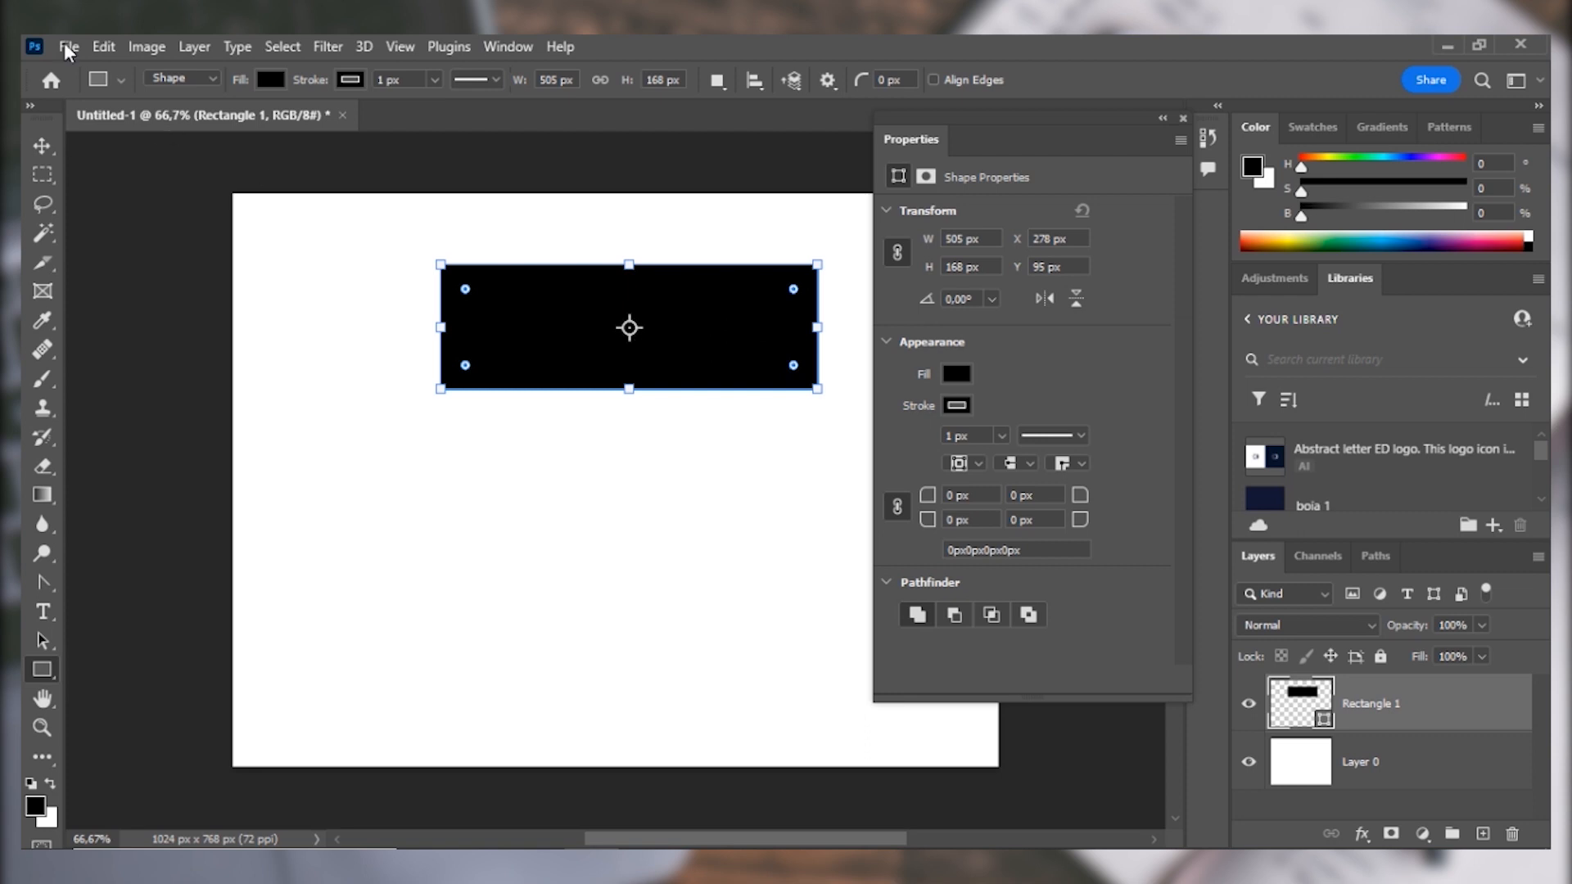
Create a 350 × 350 px square in Shape mode below the rectangle and stretch it to about 371 × 367 px.
left_click(210, 80)
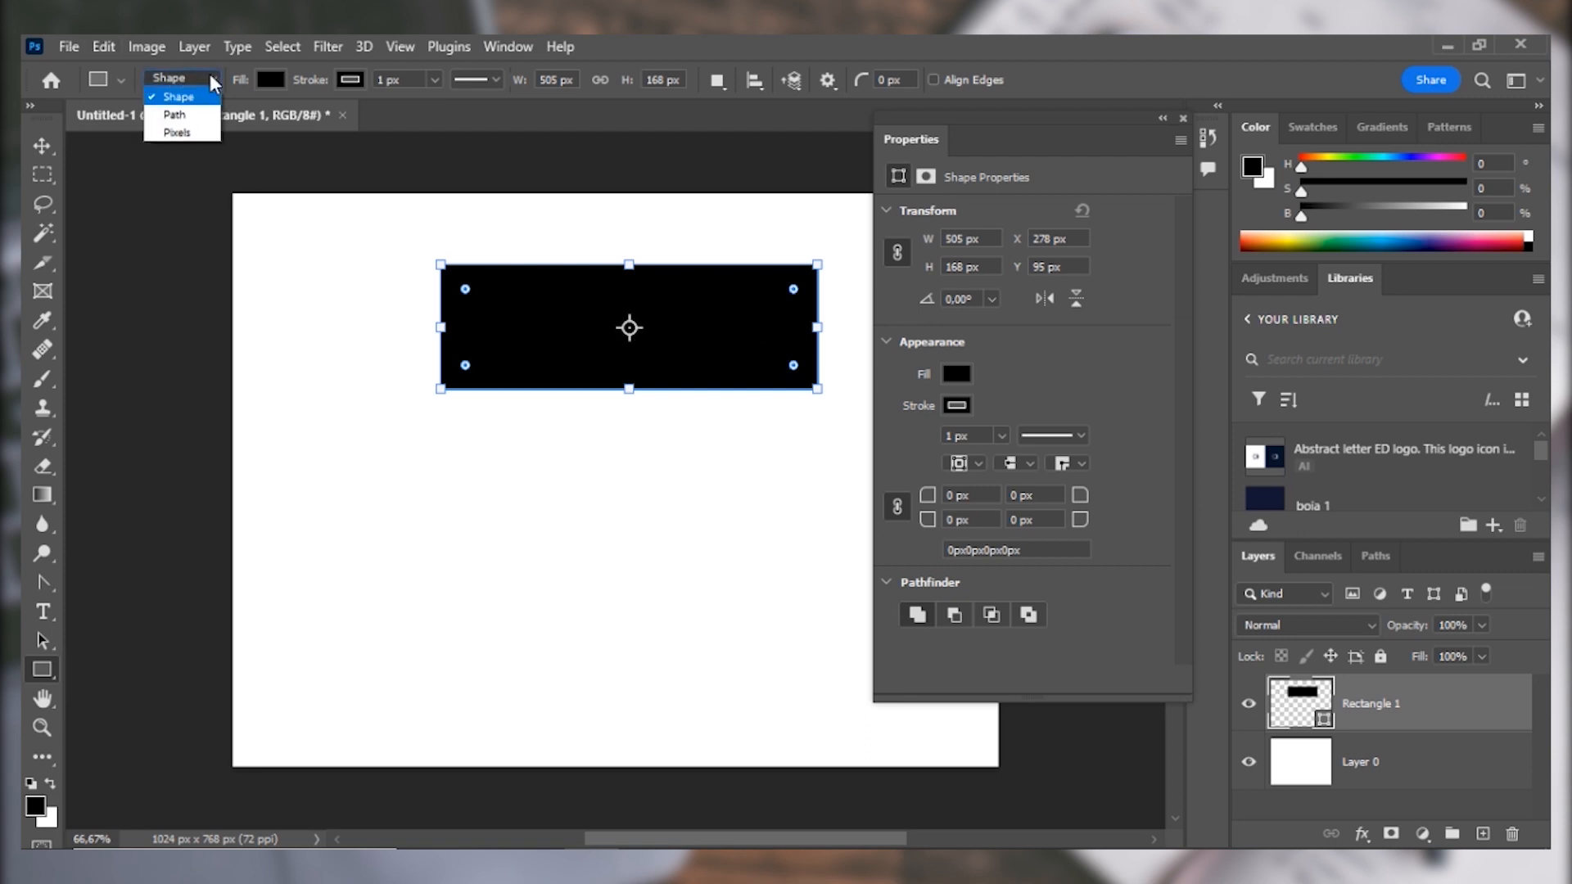
left_click(206, 74)
left_click(204, 75)
left_click(193, 97)
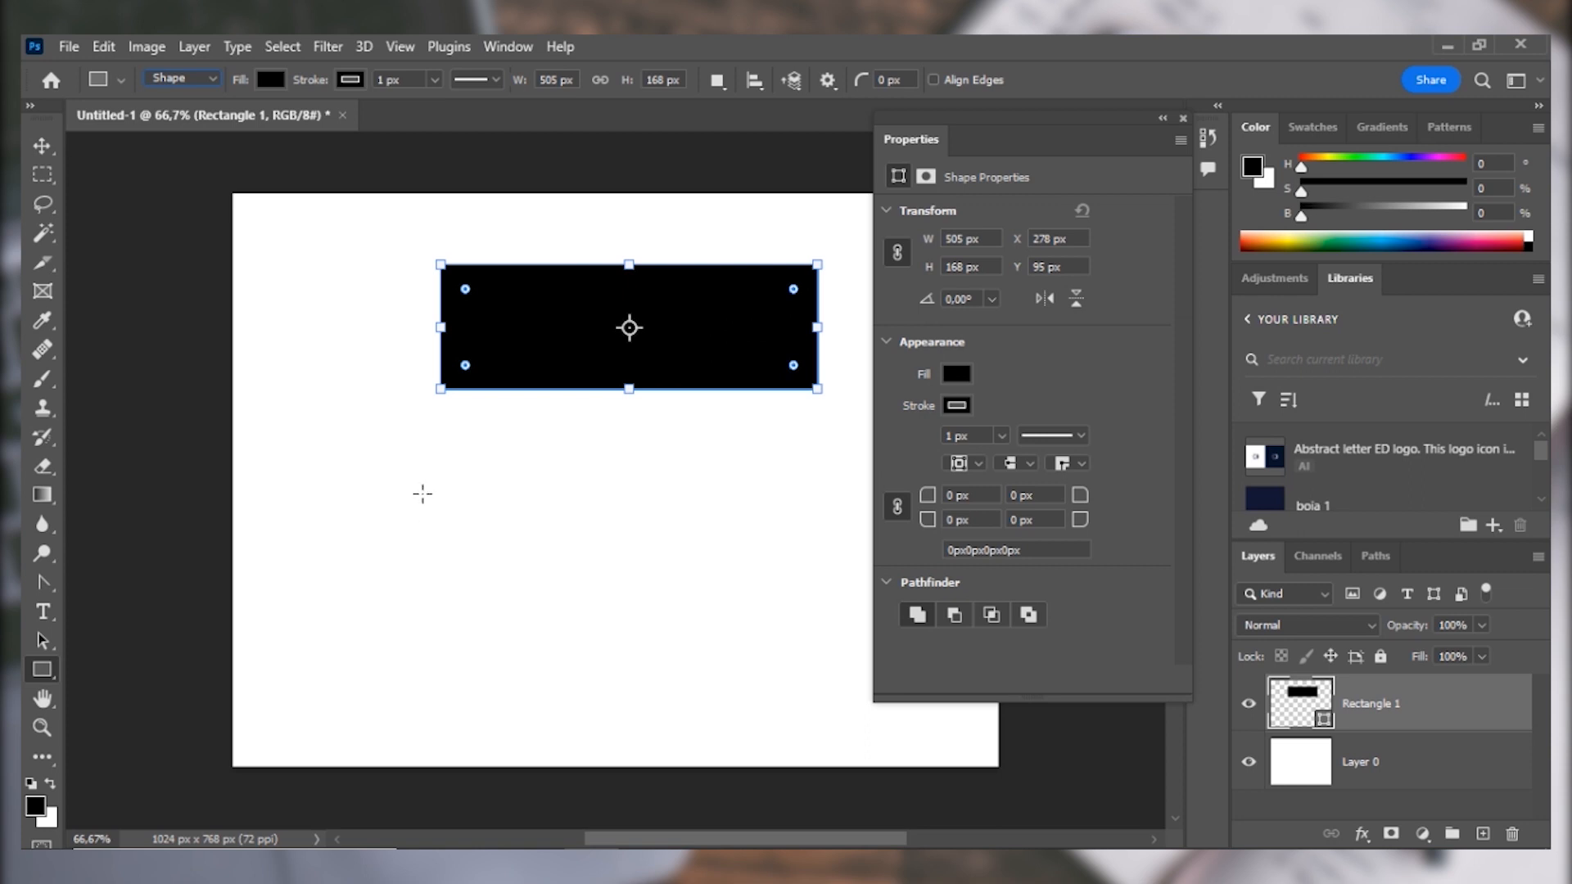
left_click(423, 492)
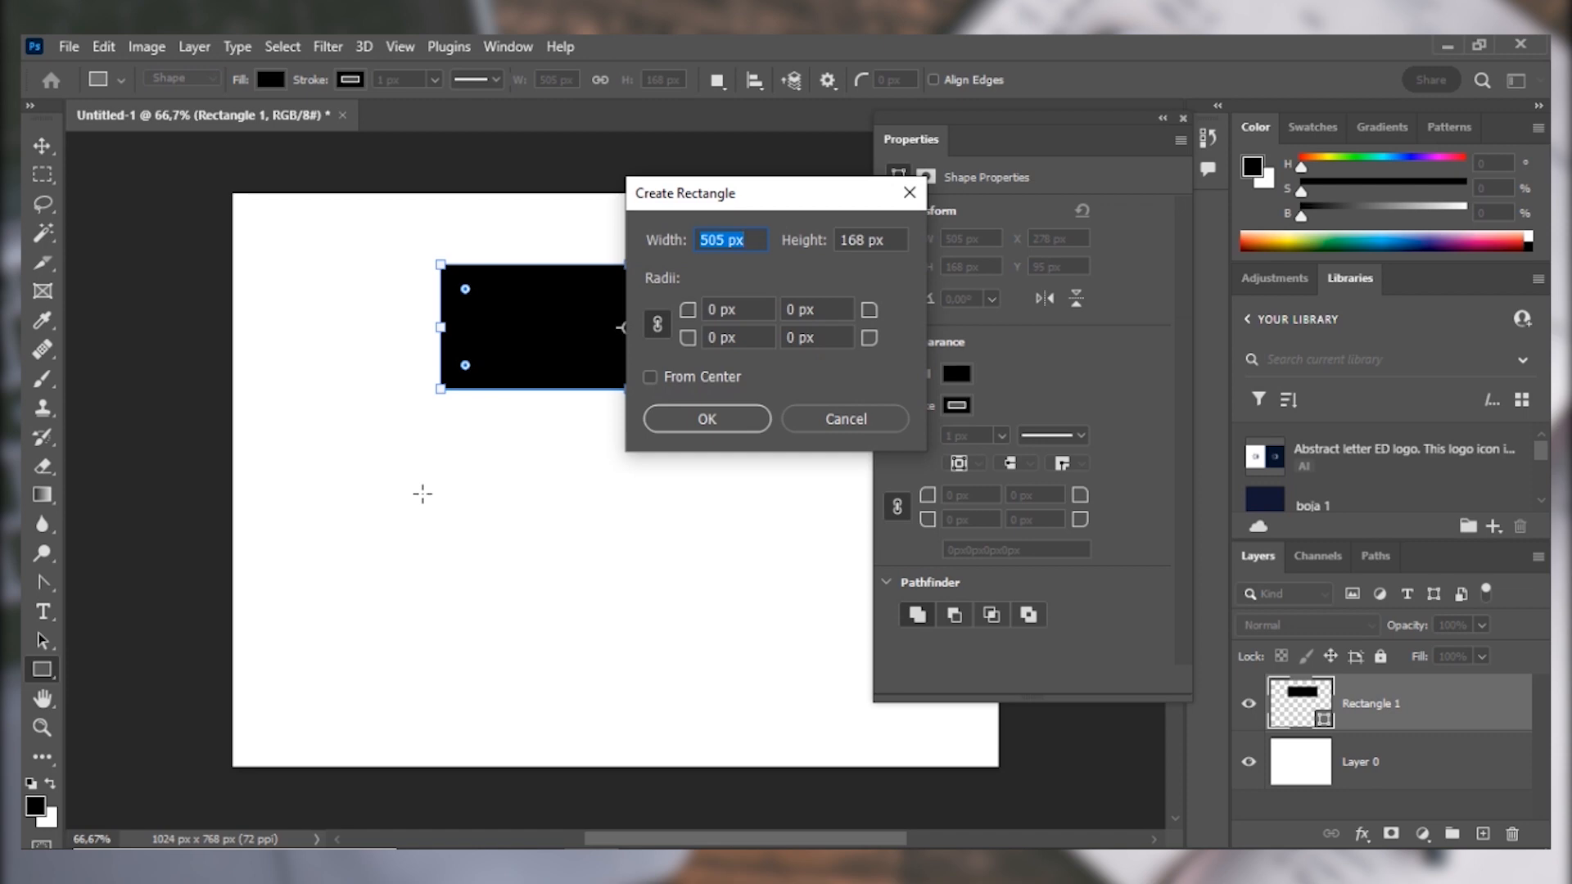
key("BackSpace")
type("350")
key("Tab")
type("350")
key("Return")
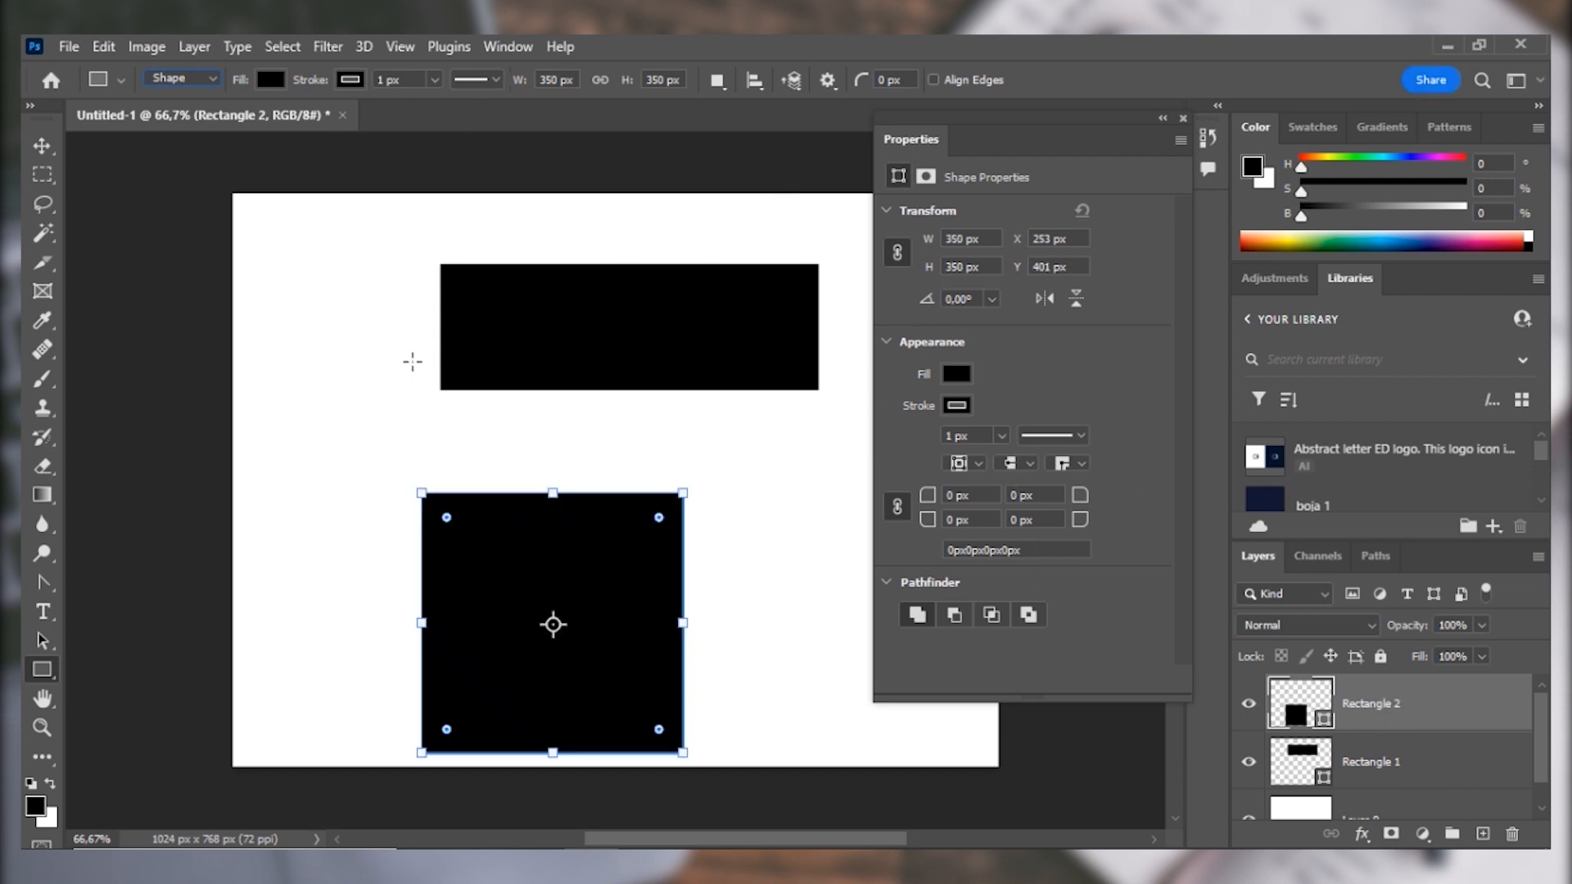
mouse_move(683, 493)
left_mouse_down()
mouse_move(740, 431)
mouse_move(573, 545)
mouse_move(720, 435)
mouse_move(652, 490)
left_mouse_up()
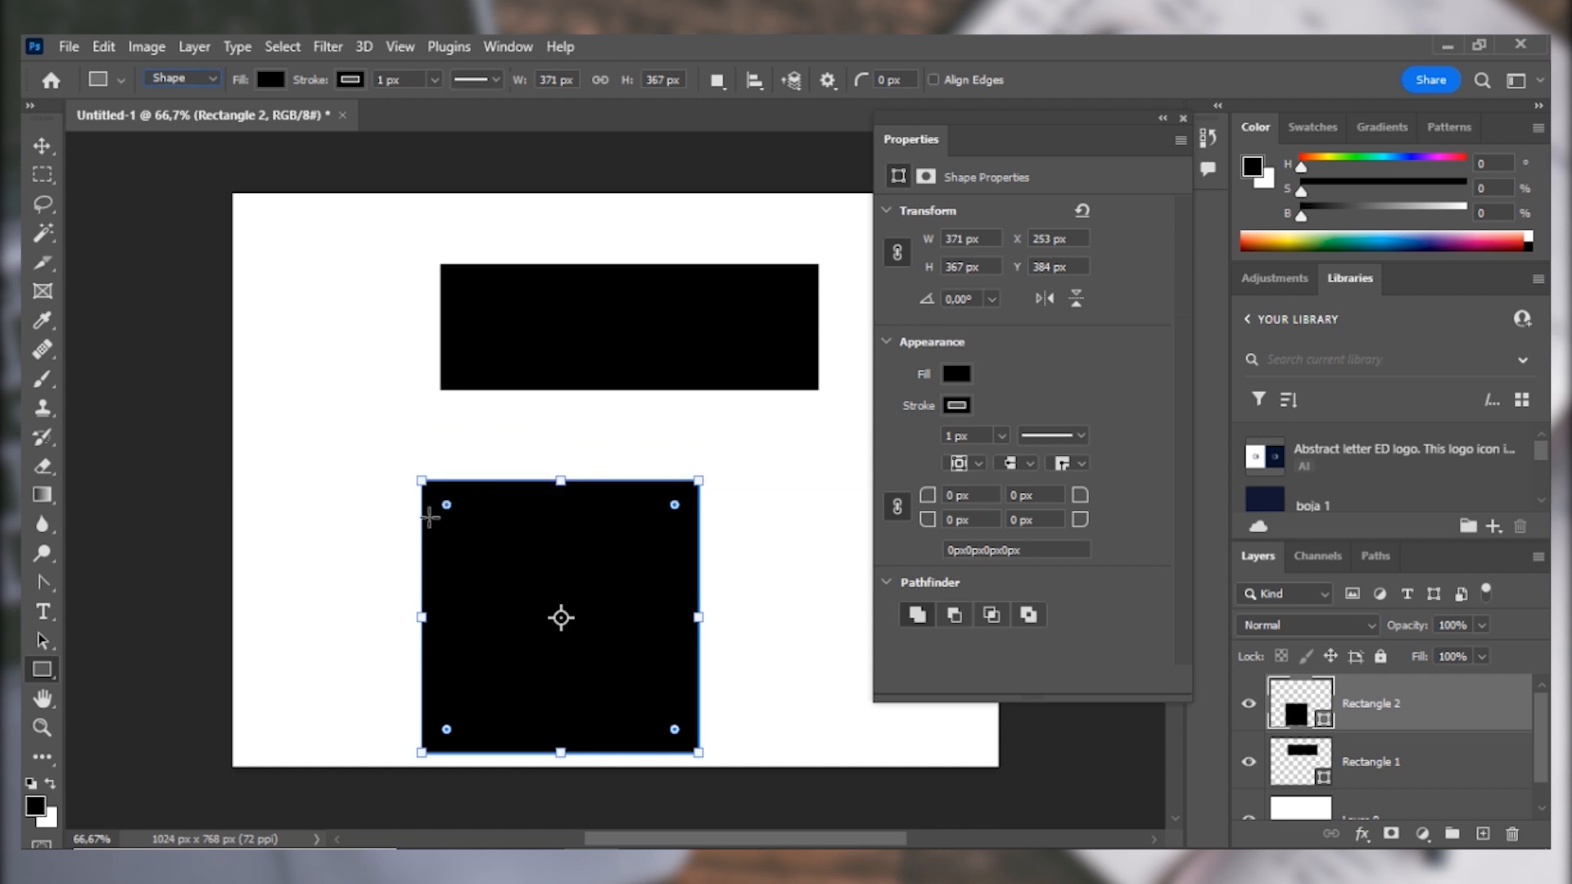
Try rounding all the square's corners to 74 px and 93 px, and adjusting the corner radii individually.
left_click_drag(449, 507, 474, 539)
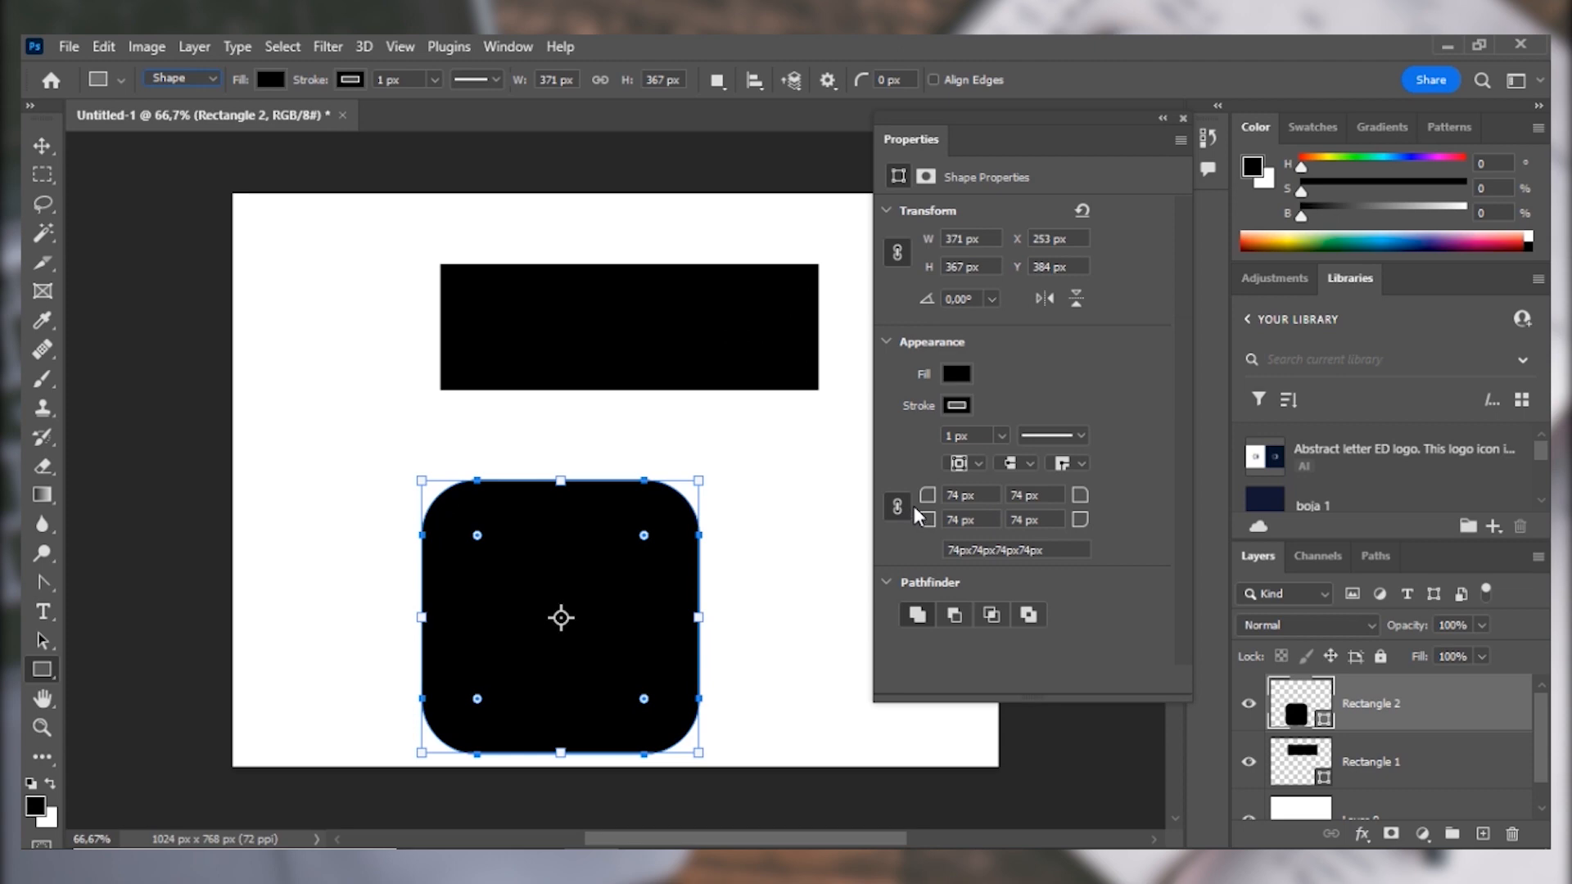
left_click_drag(938, 496, 952, 503)
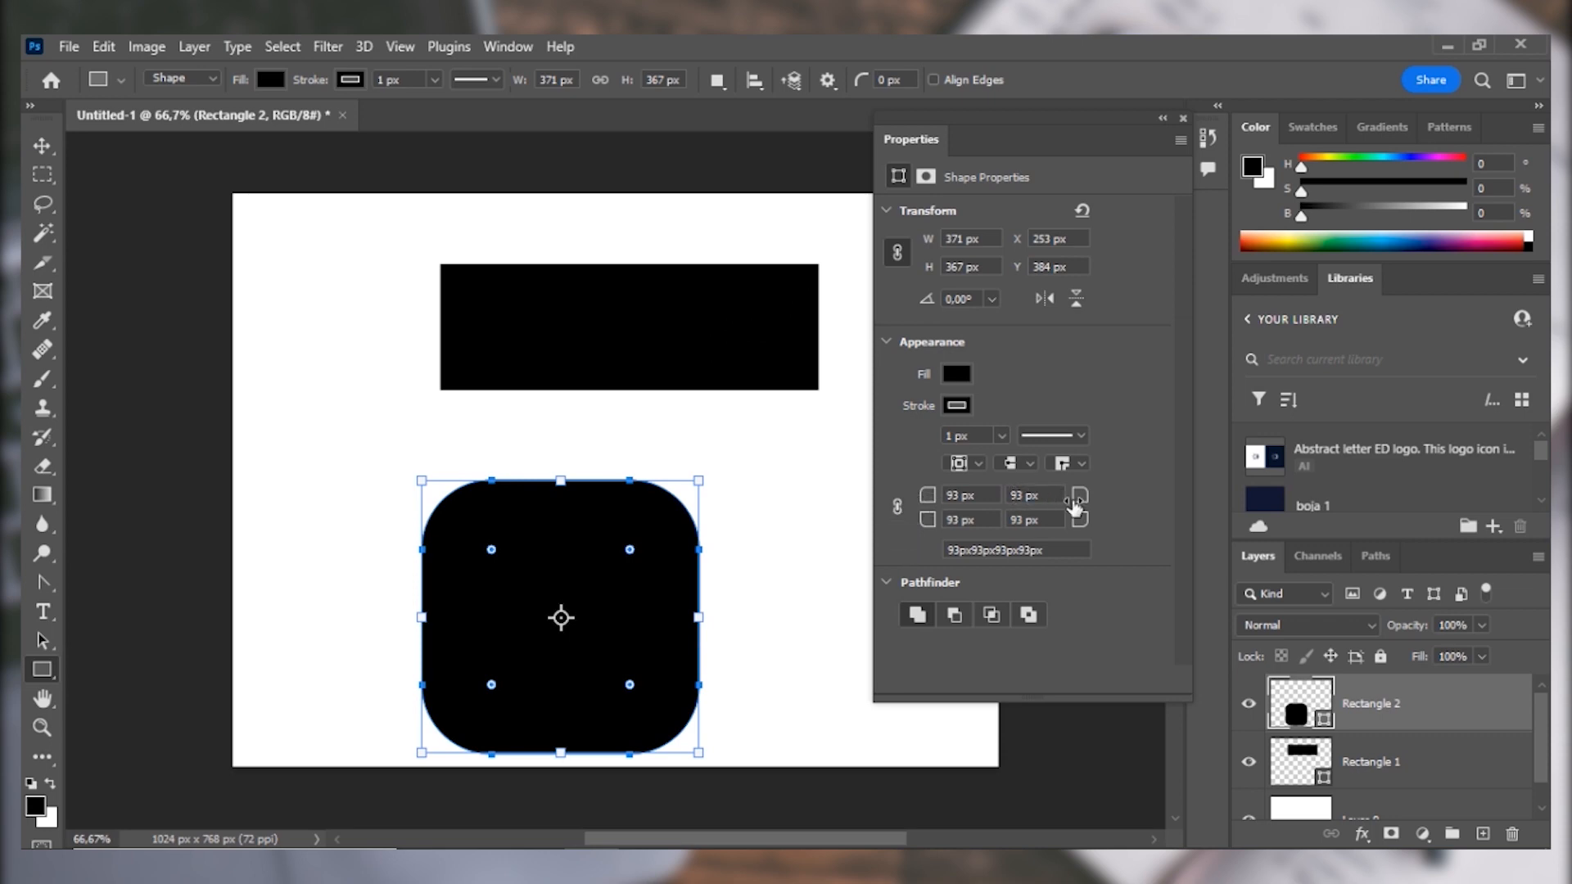
left_click_drag(1078, 501, 1100, 503)
mouse_move(931, 524)
left_mouse_down()
mouse_move(954, 524)
mouse_move(937, 542)
left_mouse_up()
left_click_drag(1078, 522, 1102, 578)
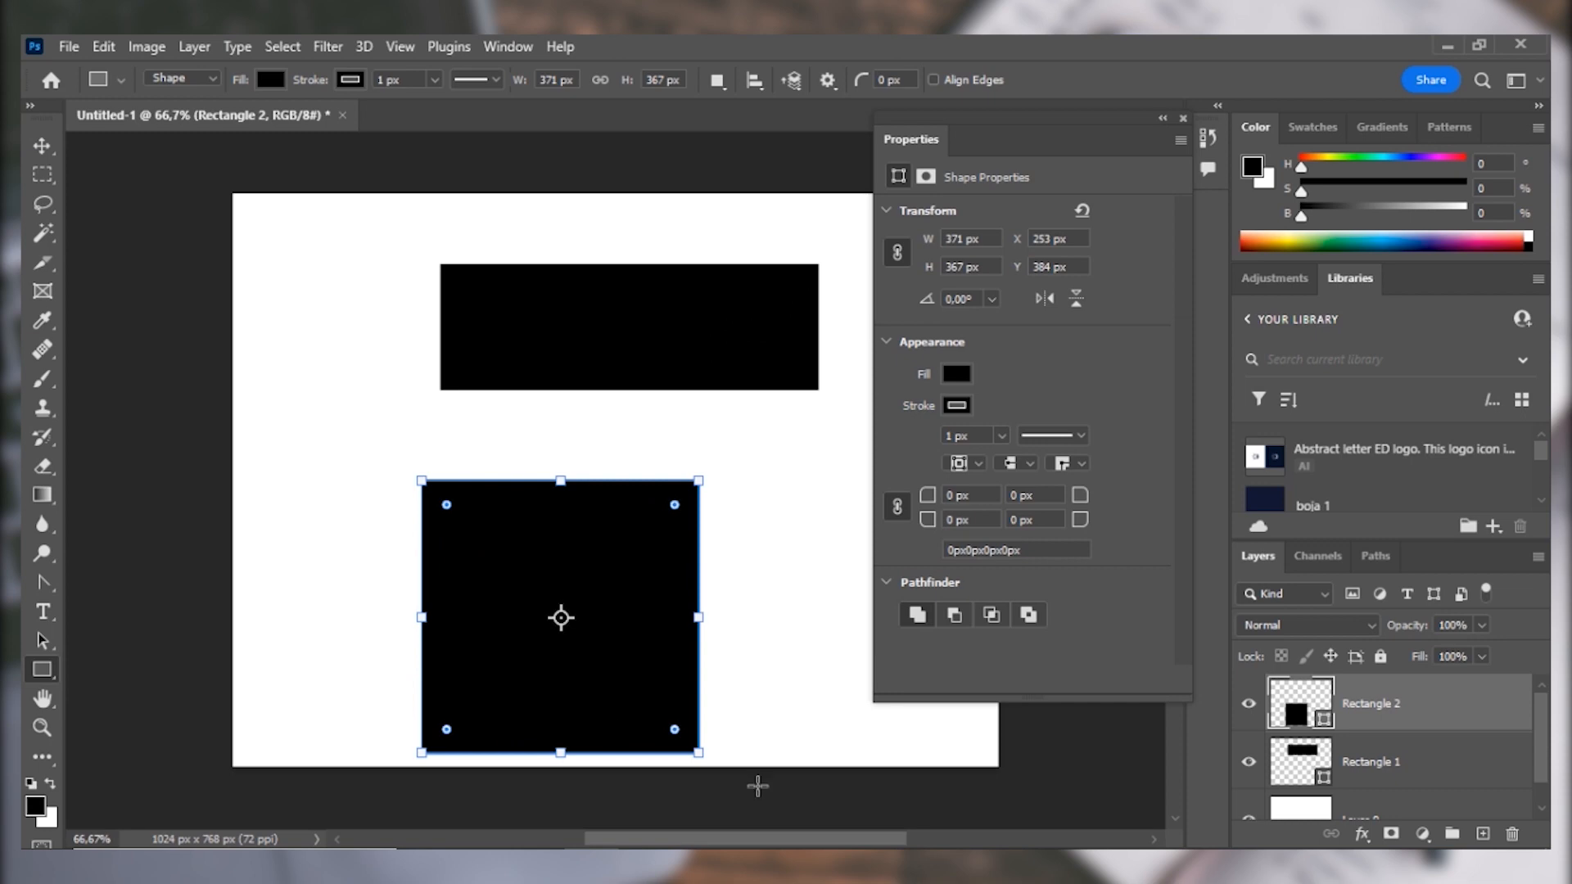
Move the wide rectangle to about X 226, Y 50 px and the square to about X 181.5, Y 350.5 px.
key("v")
left_click_drag(547, 336, 380, 301)
left_click(547, 565)
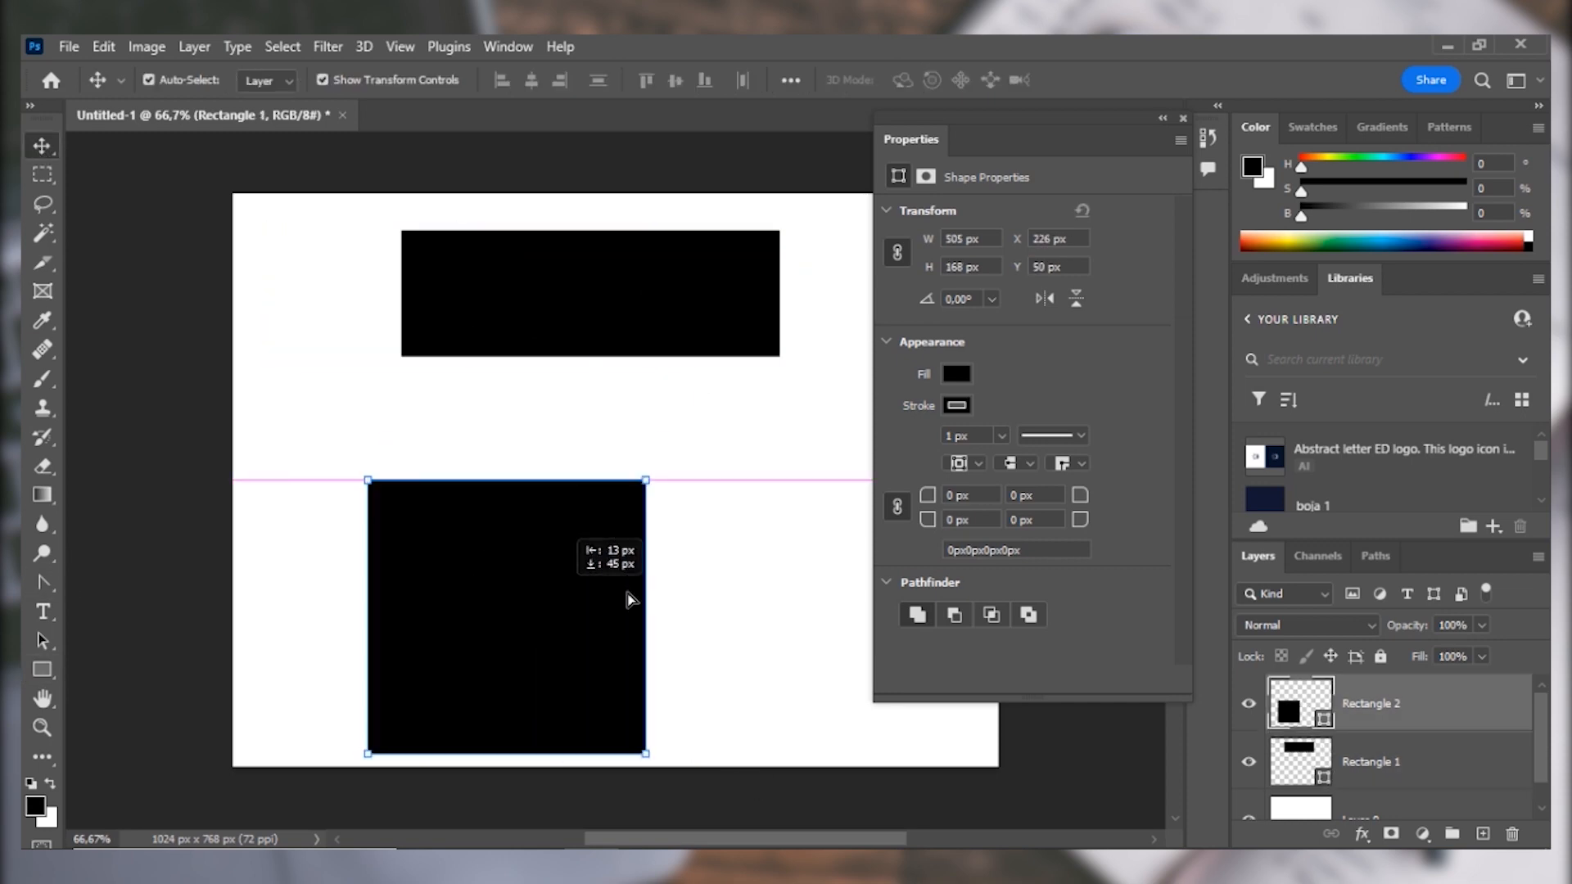
left_click_drag(630, 600, 563, 565)
Try no fill and several recently used colors on the upper rectangle, settling on a medium blue from the Light swatches.
left_click(42, 668)
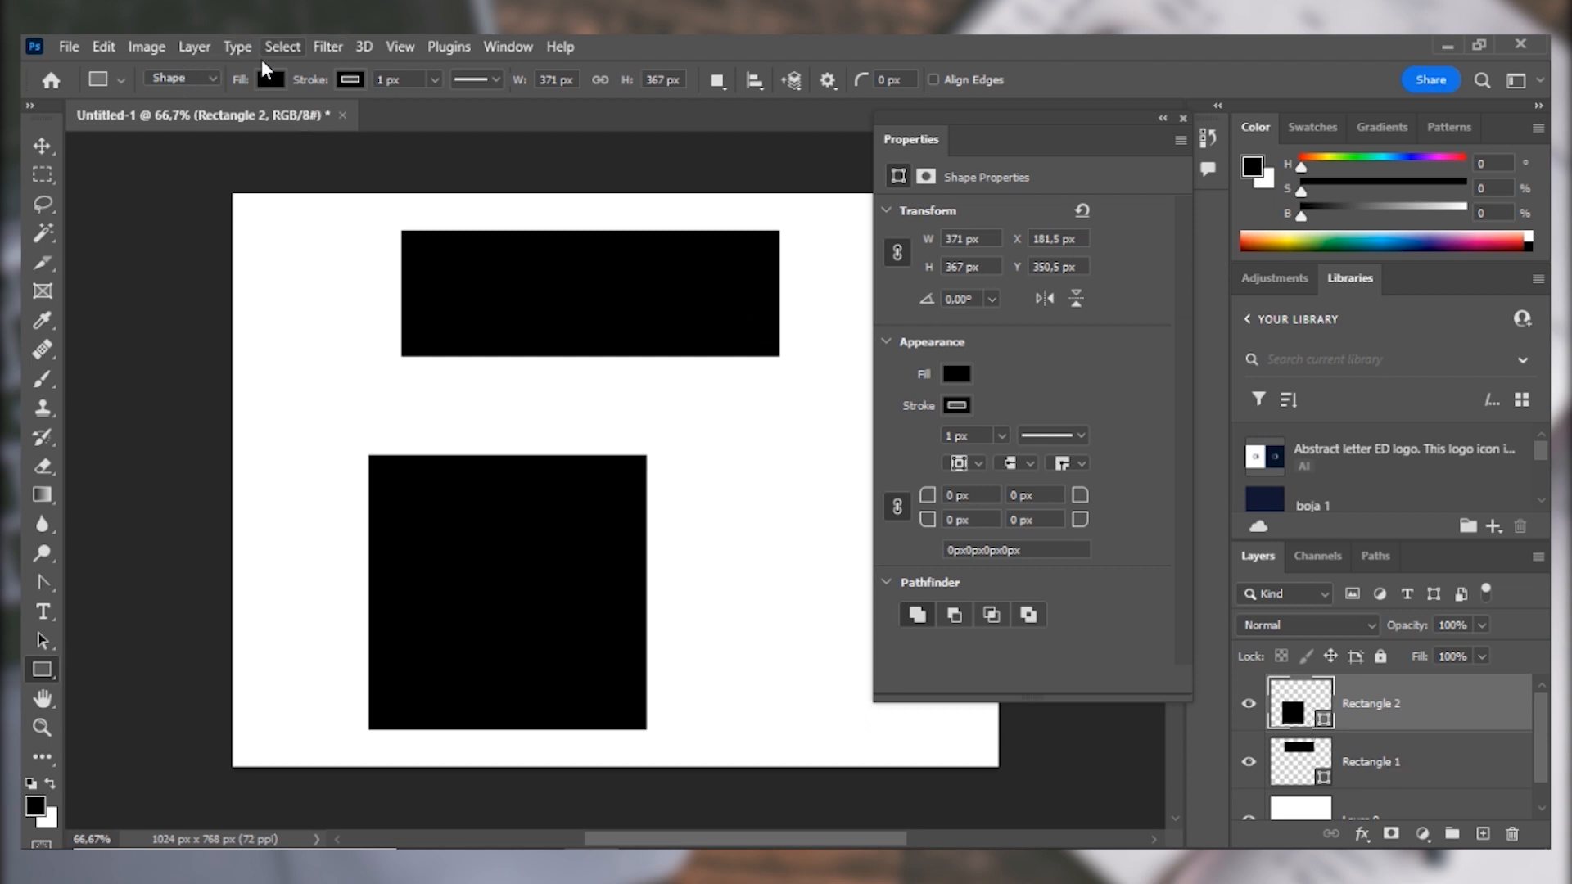
left_click(1399, 761)
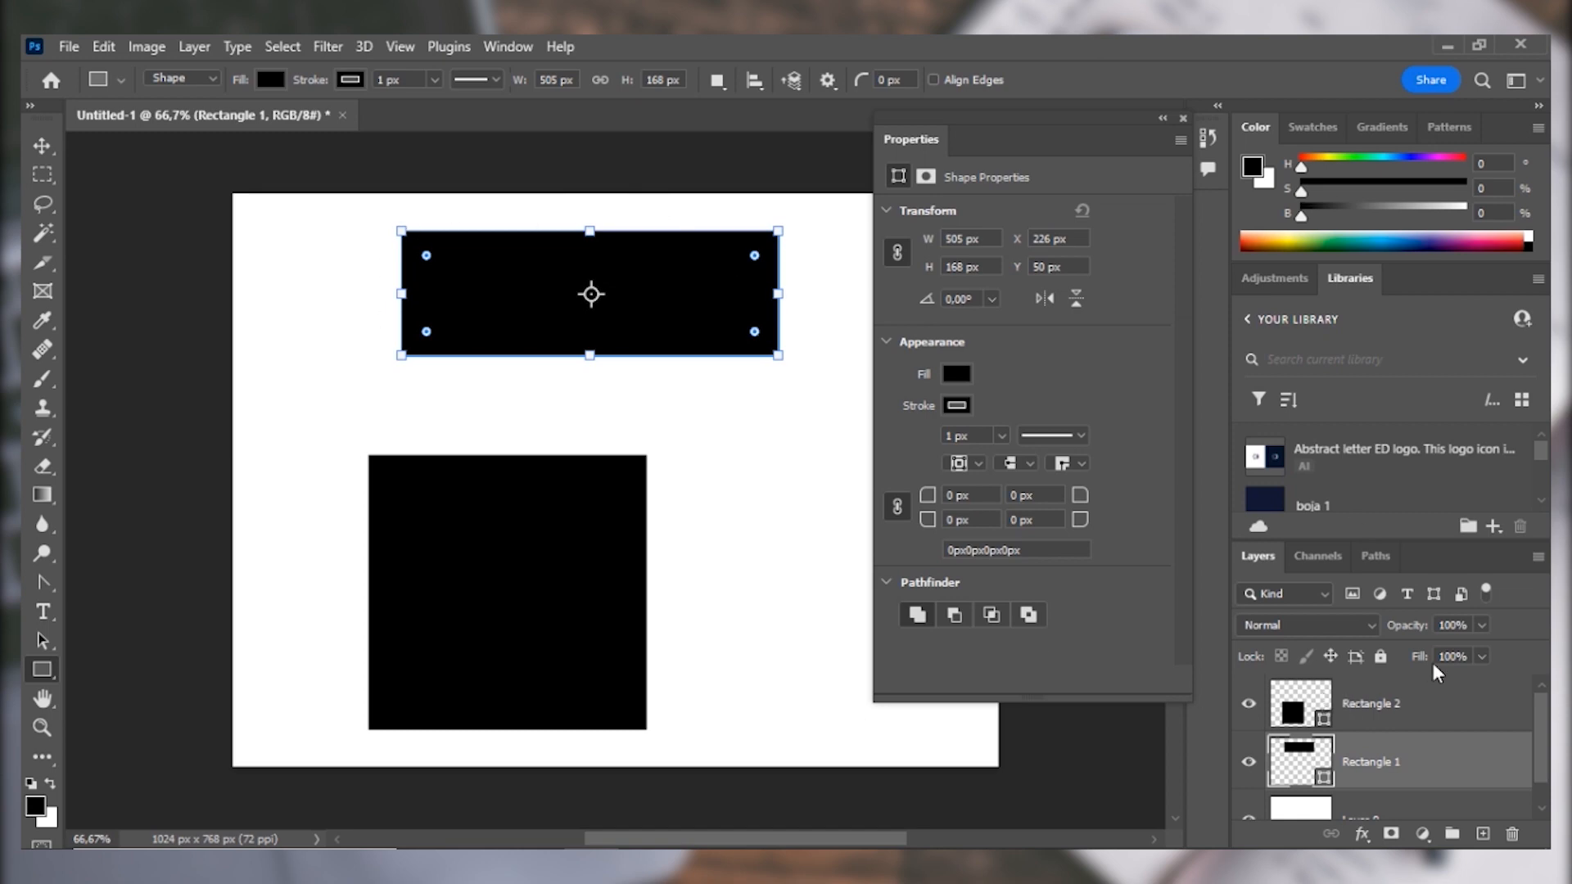
left_click(264, 83)
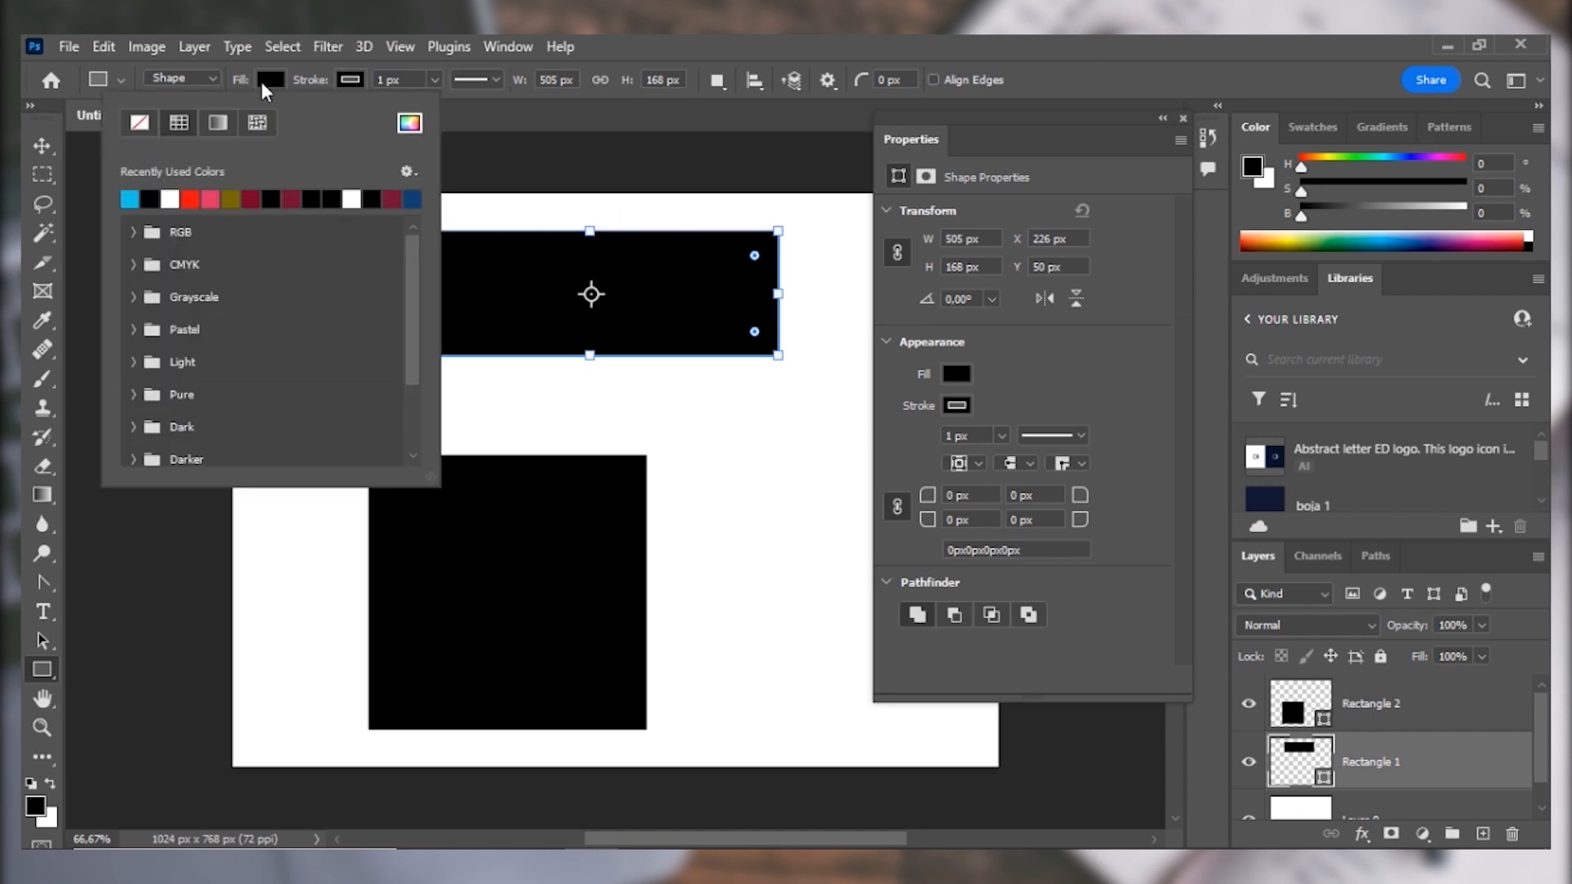
left_click(140, 123)
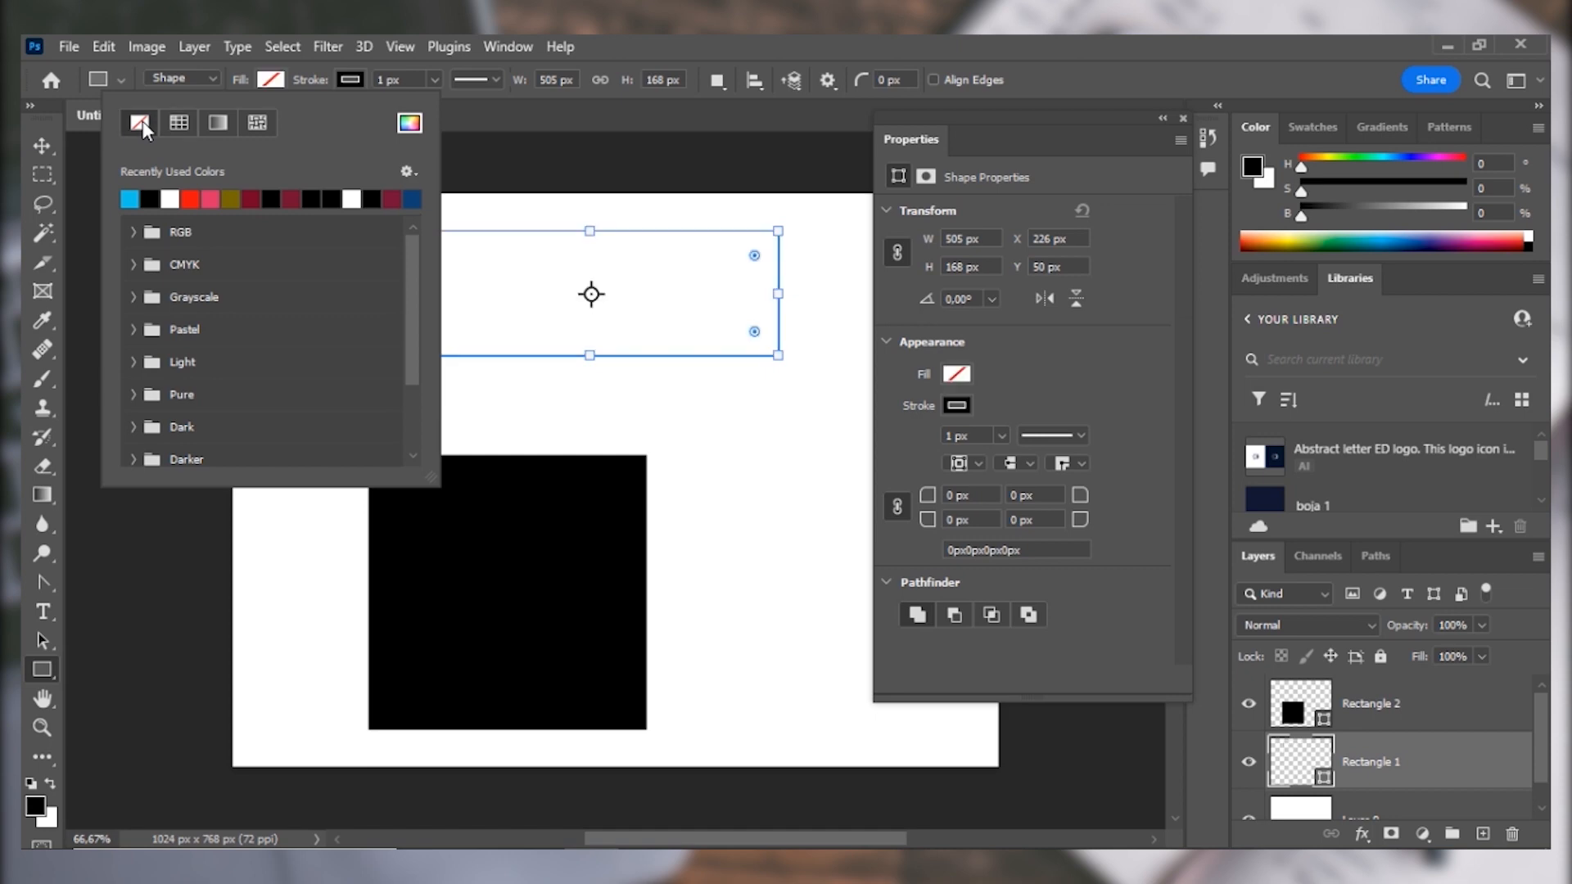
left_click(149, 199)
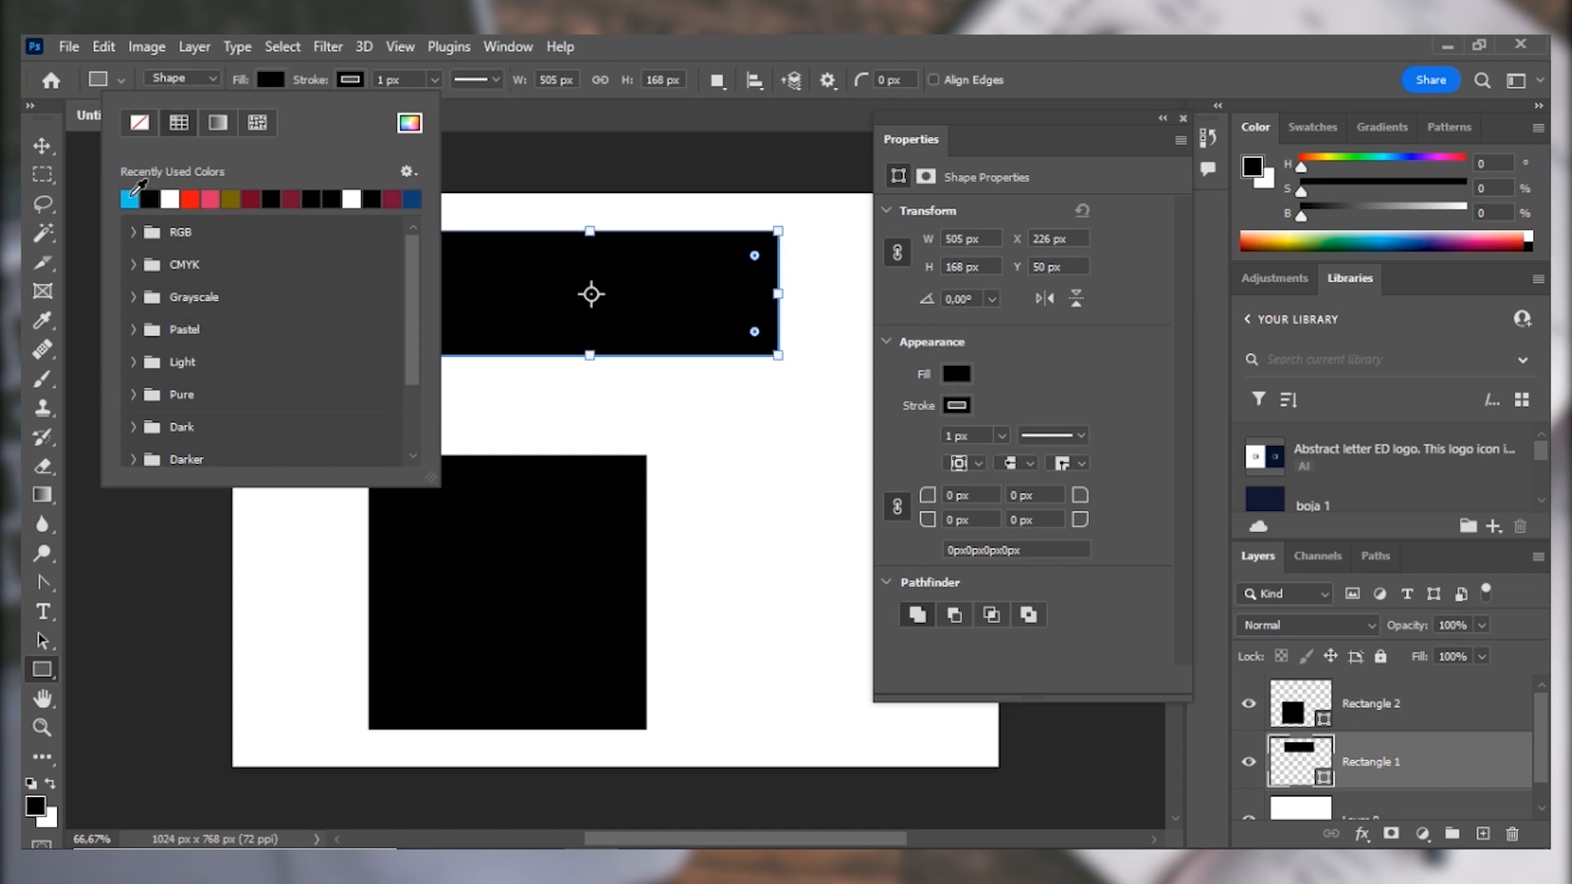
left_click(130, 198)
left_click(190, 199)
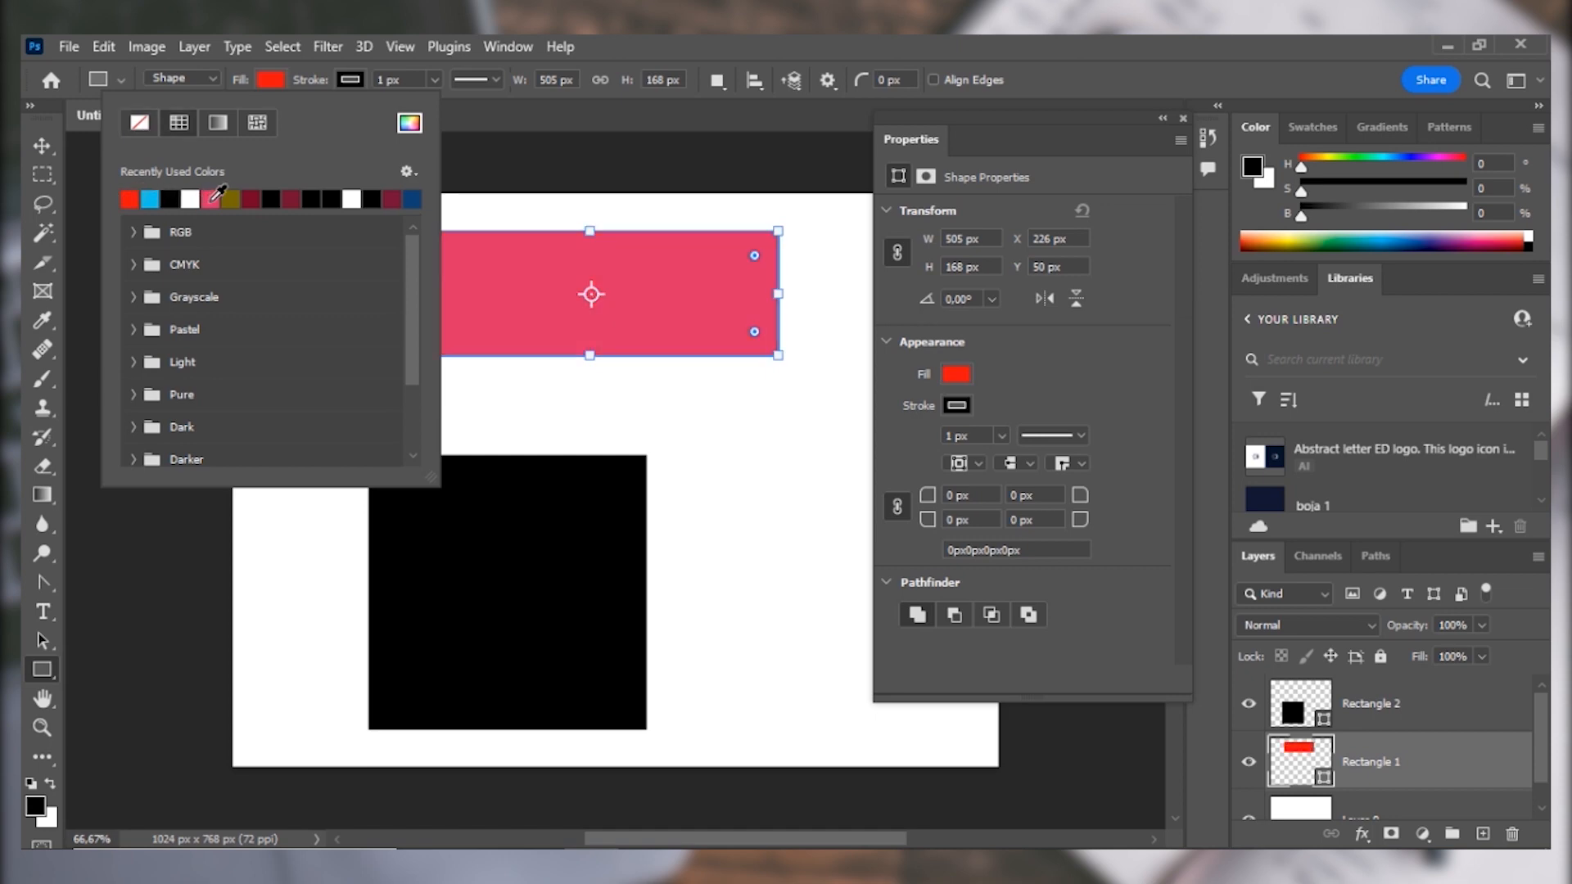
left_click(211, 199)
left_click(232, 199)
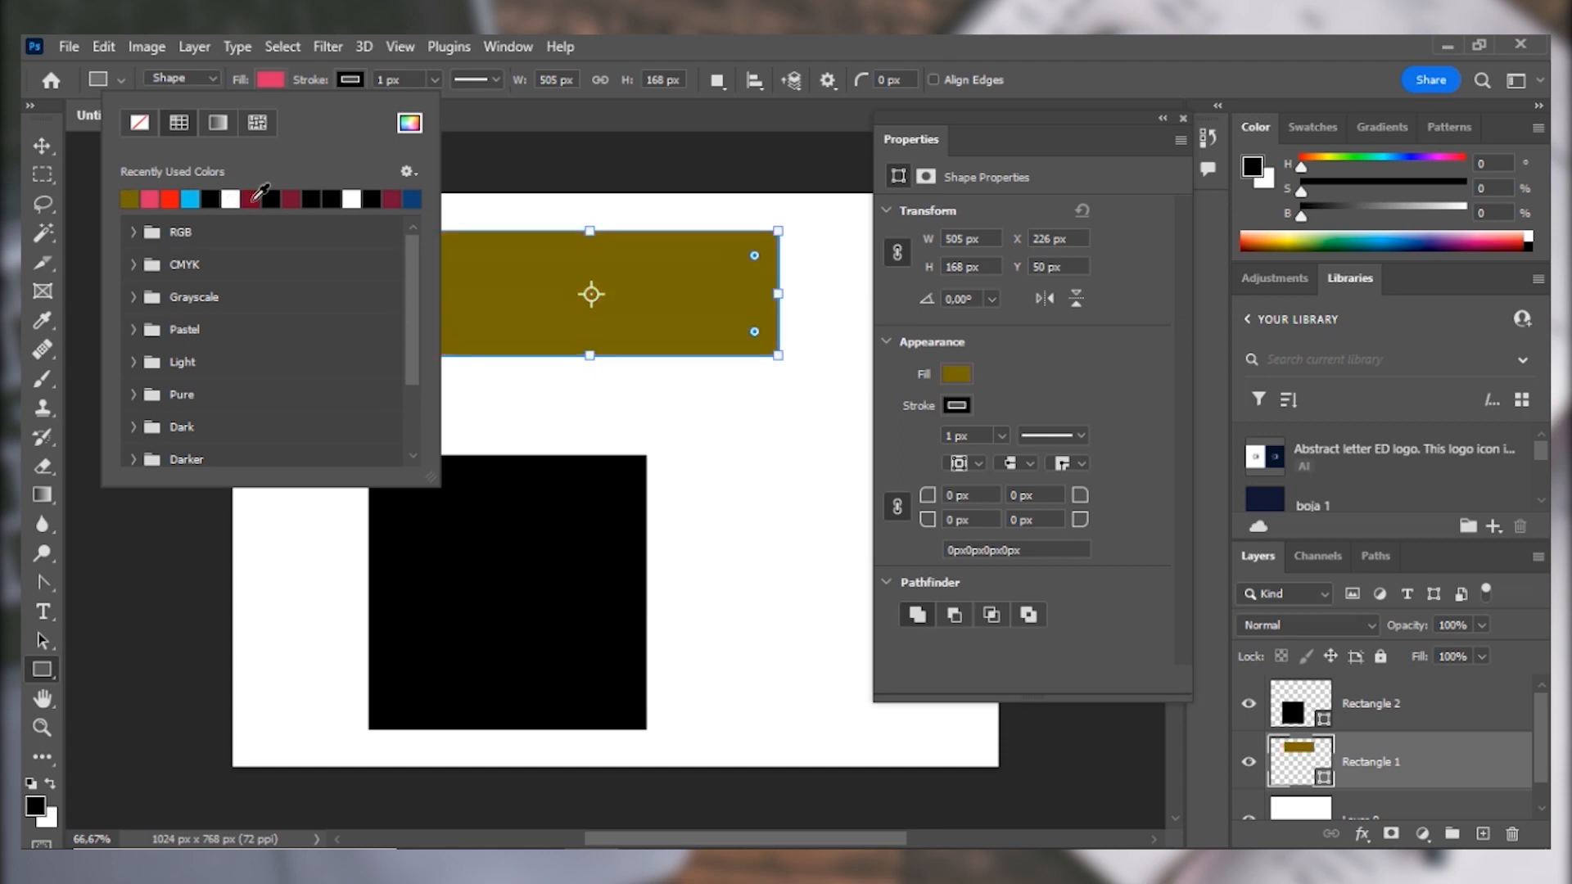
left_click(252, 198)
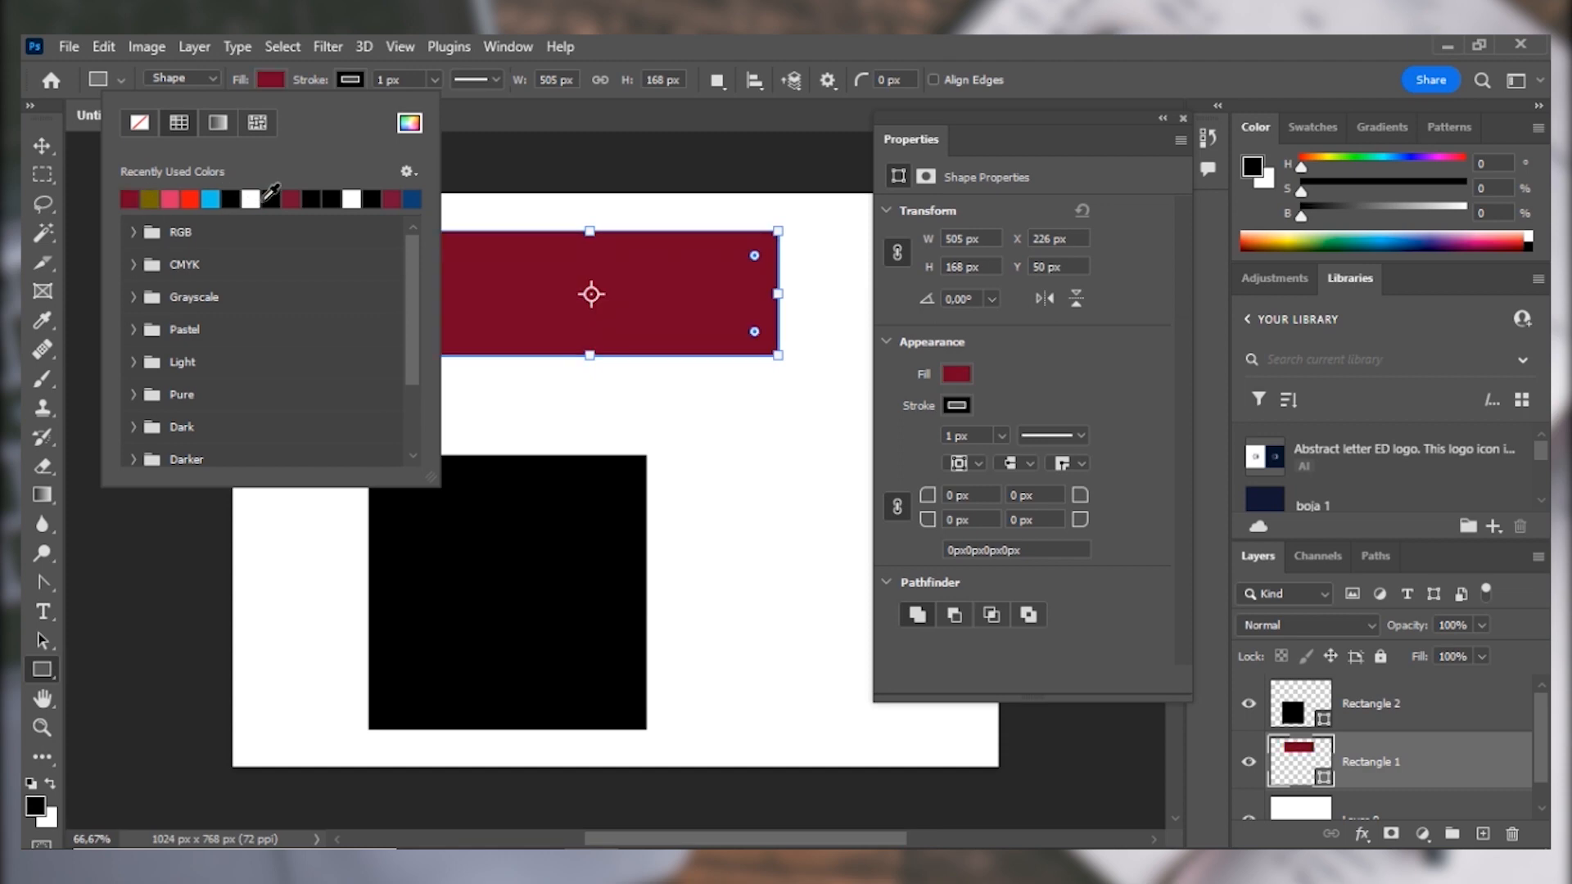
left_click(291, 199)
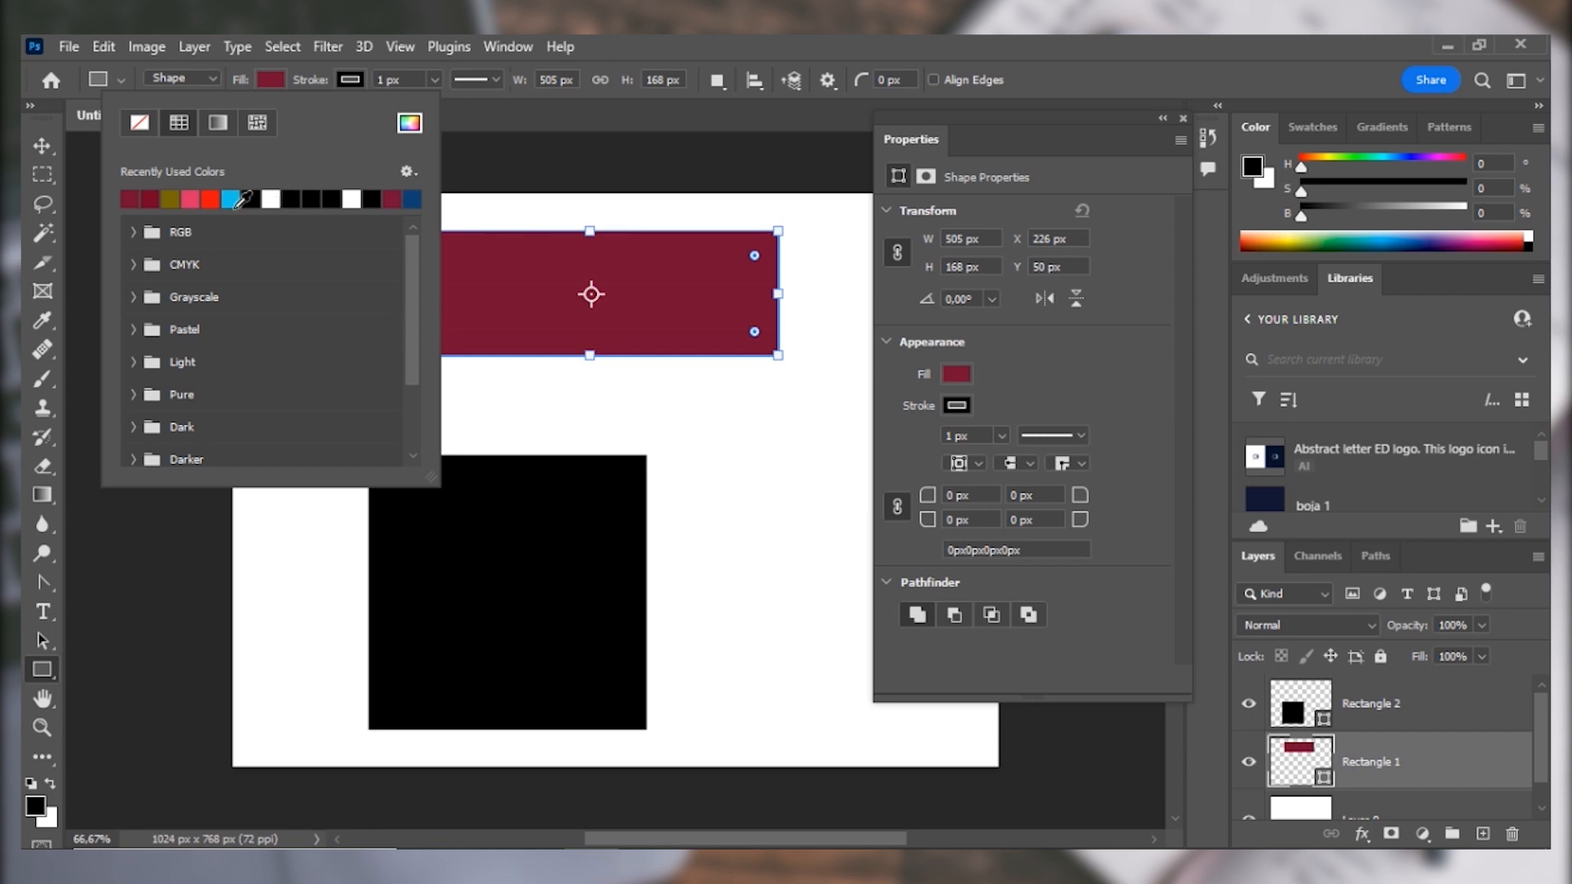
left_click(134, 362)
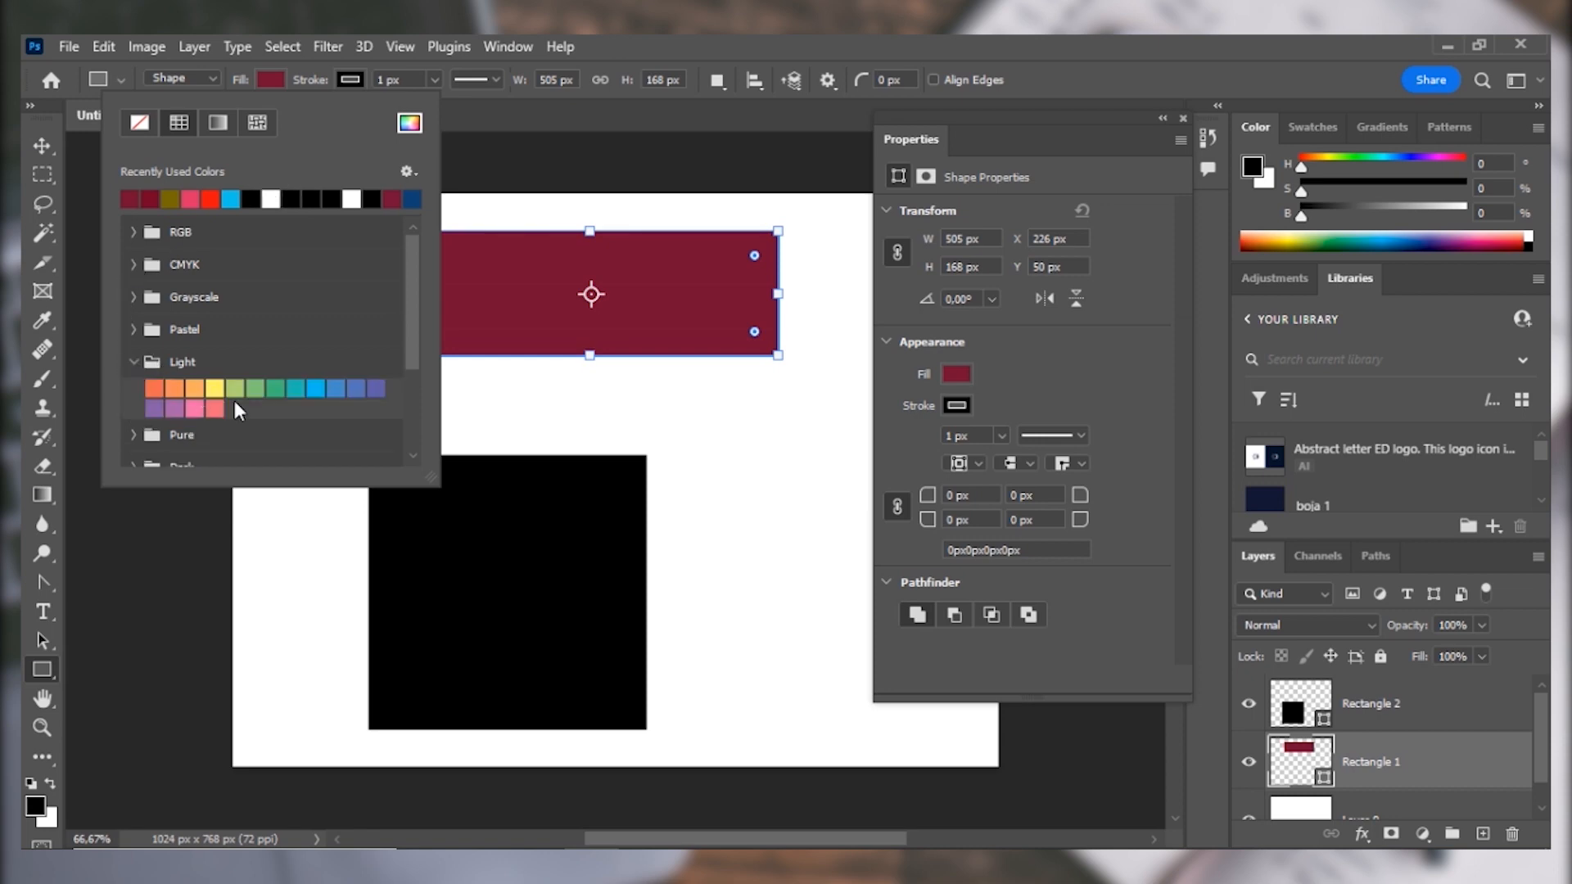
left_click(355, 388)
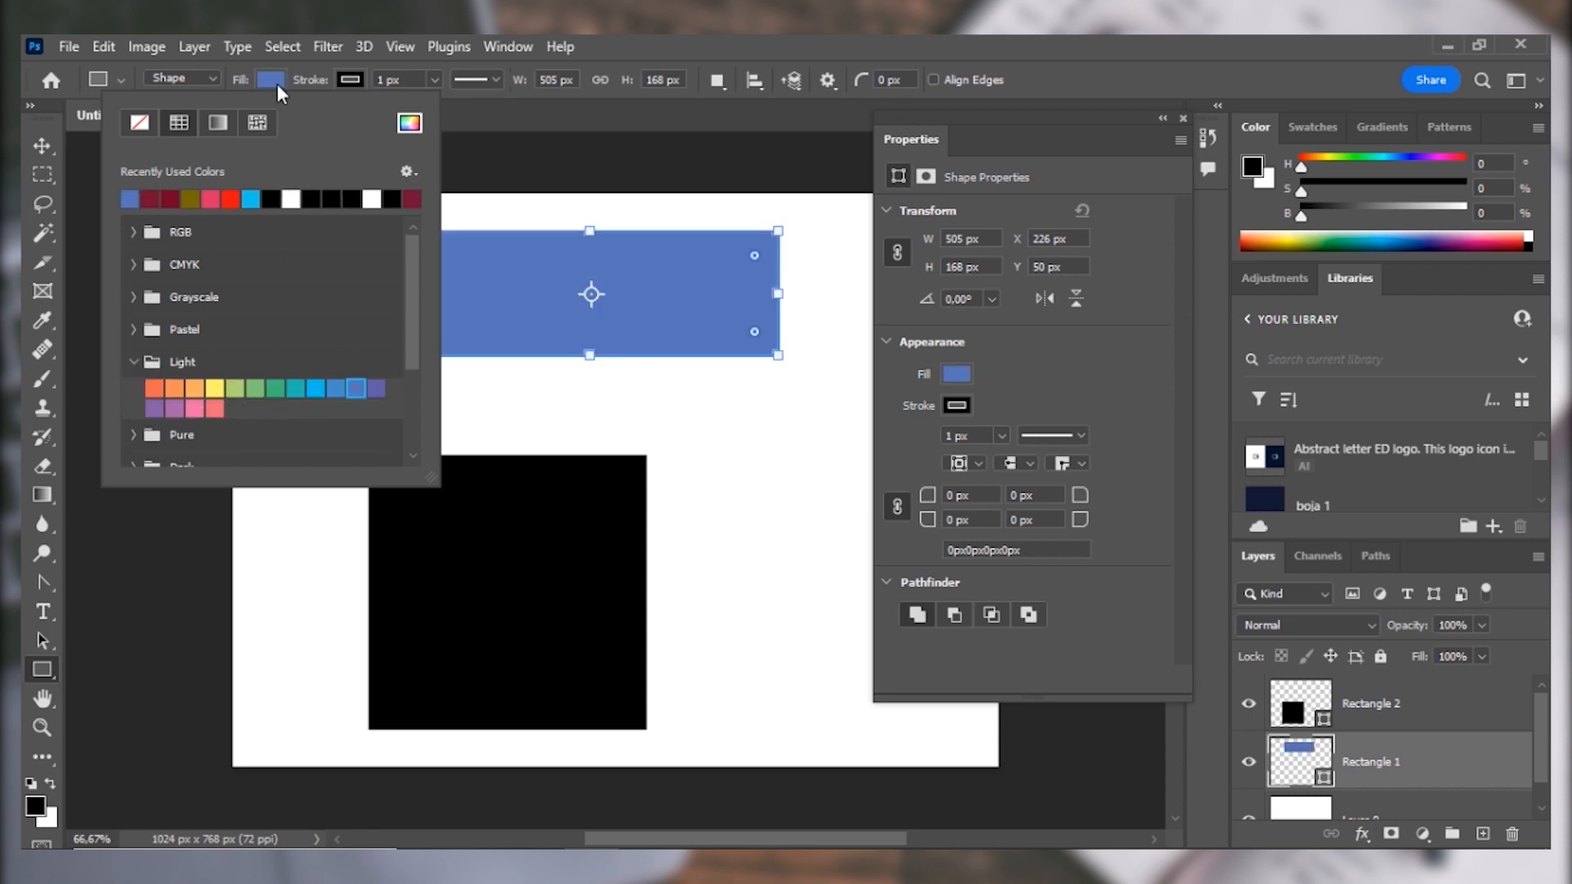
Try a gradient and a golden Trees pattern as the upper rectangle's fill, and return it to solid blue.
left_click(210, 121)
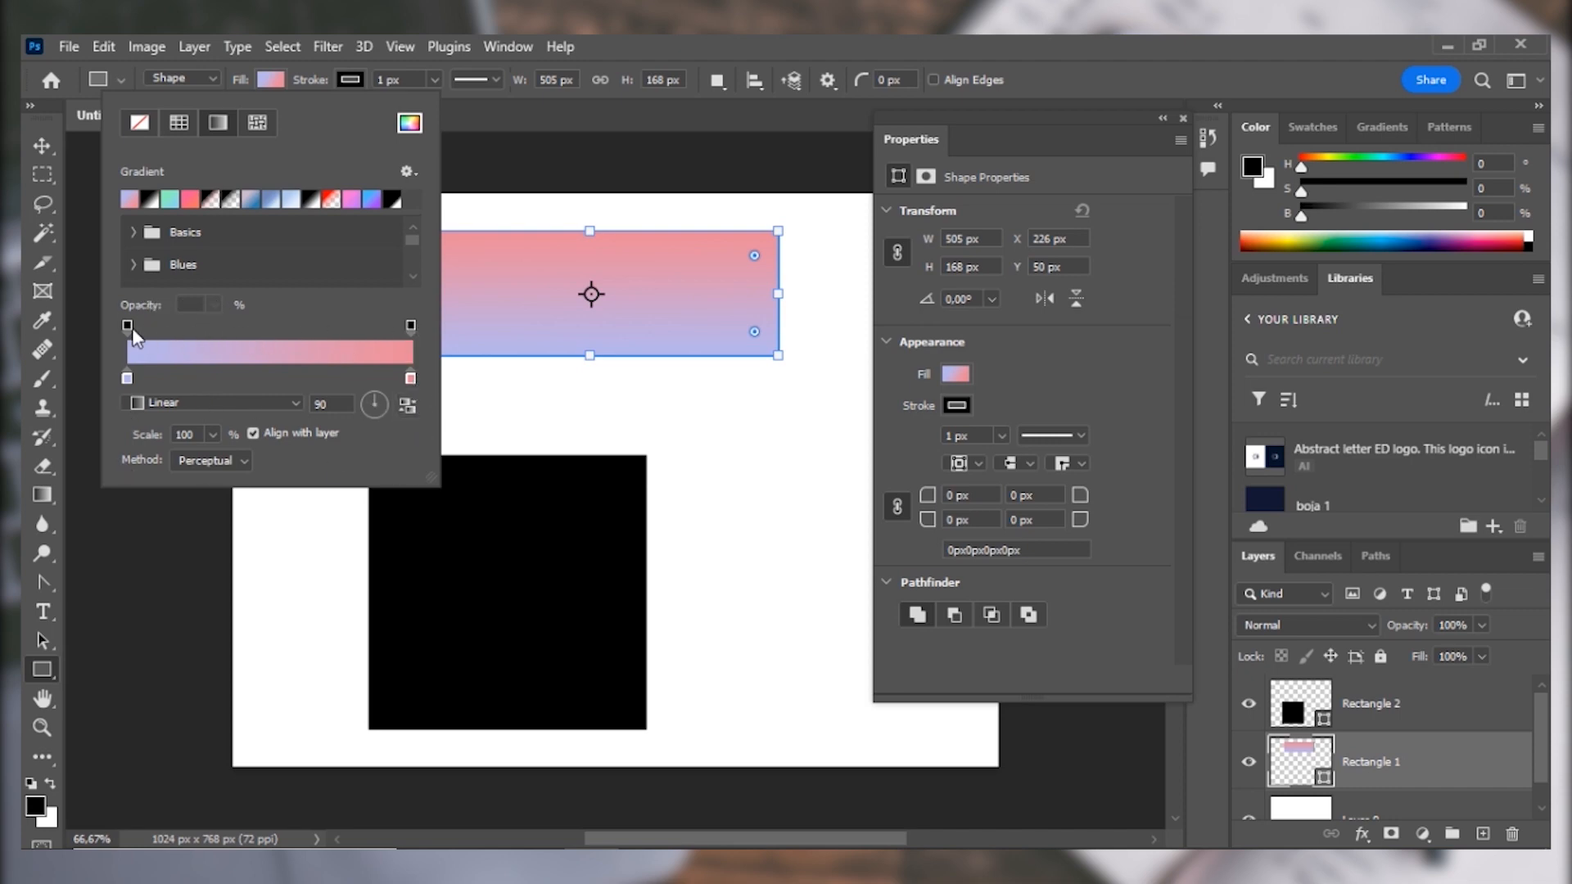
left_click(258, 123)
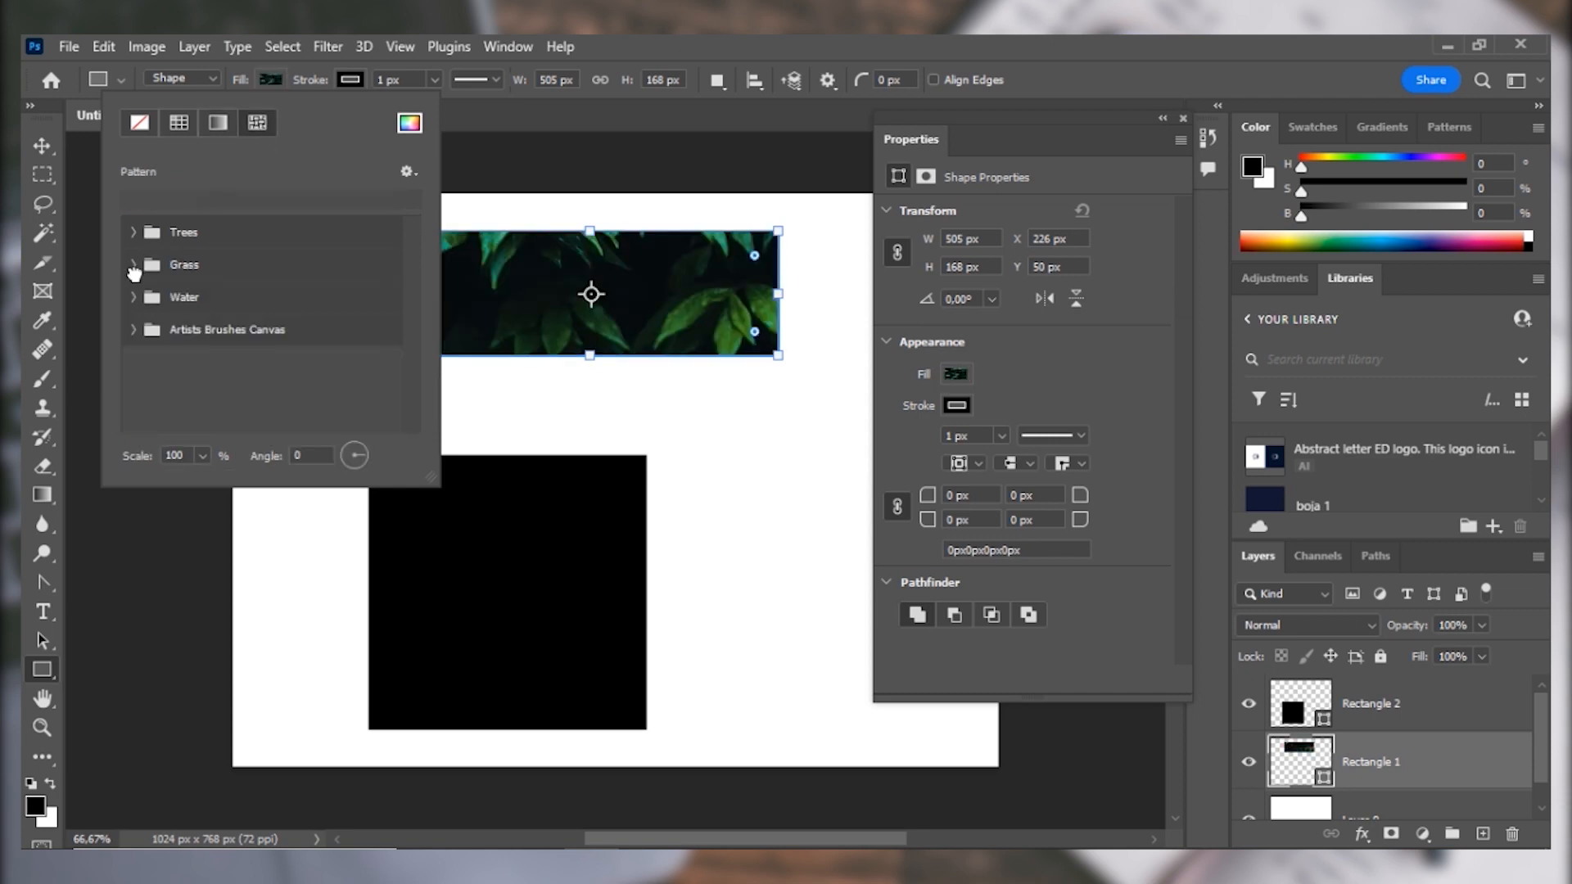
left_click(134, 232)
left_click(233, 267)
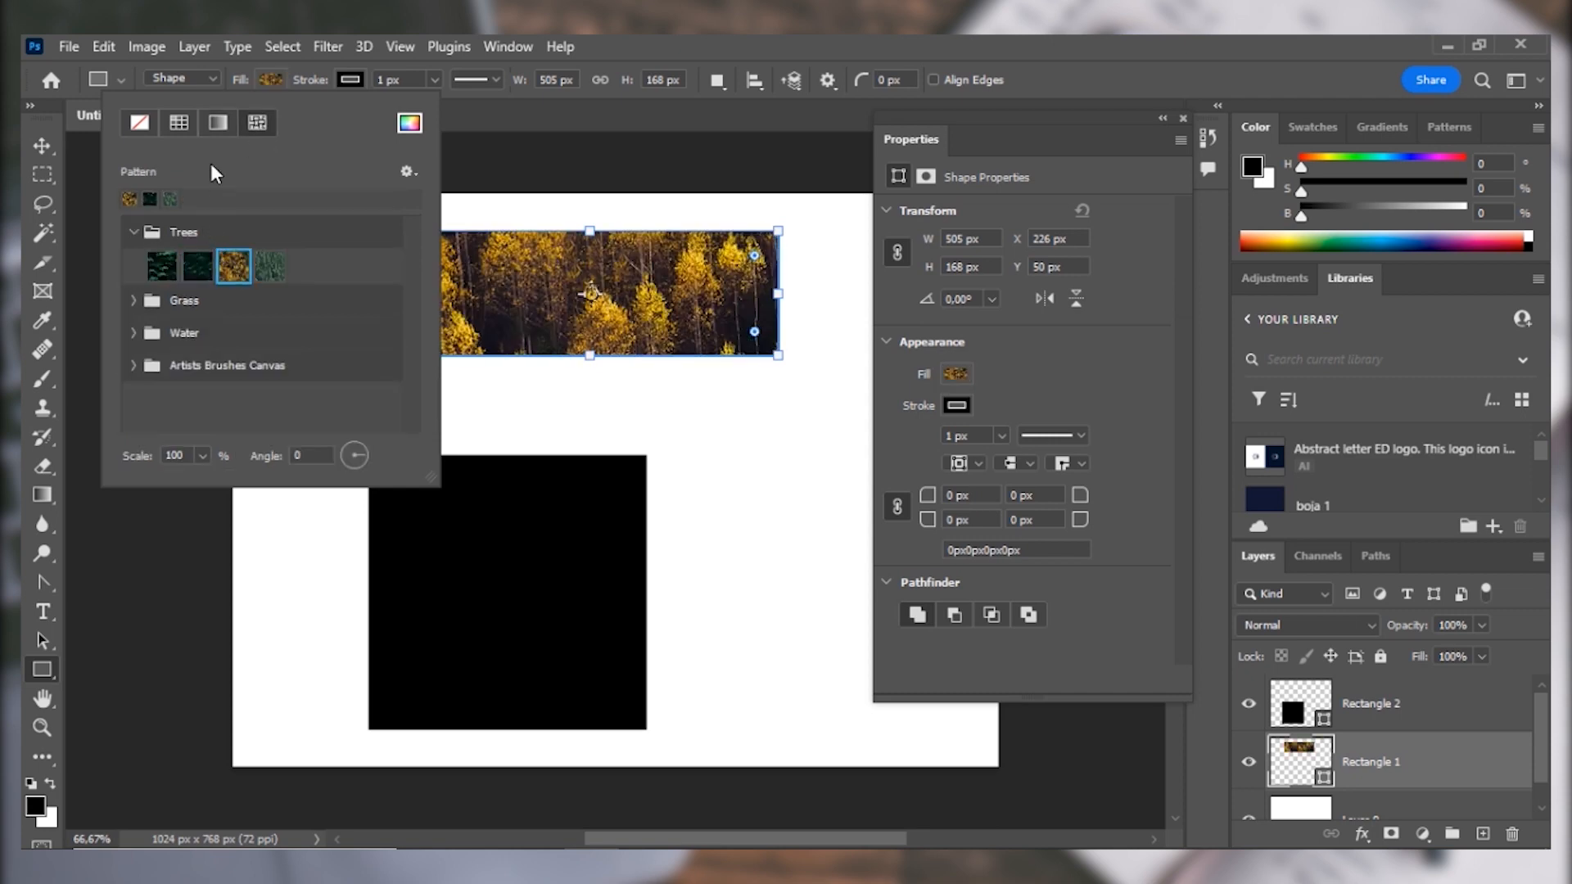
left_click(180, 124)
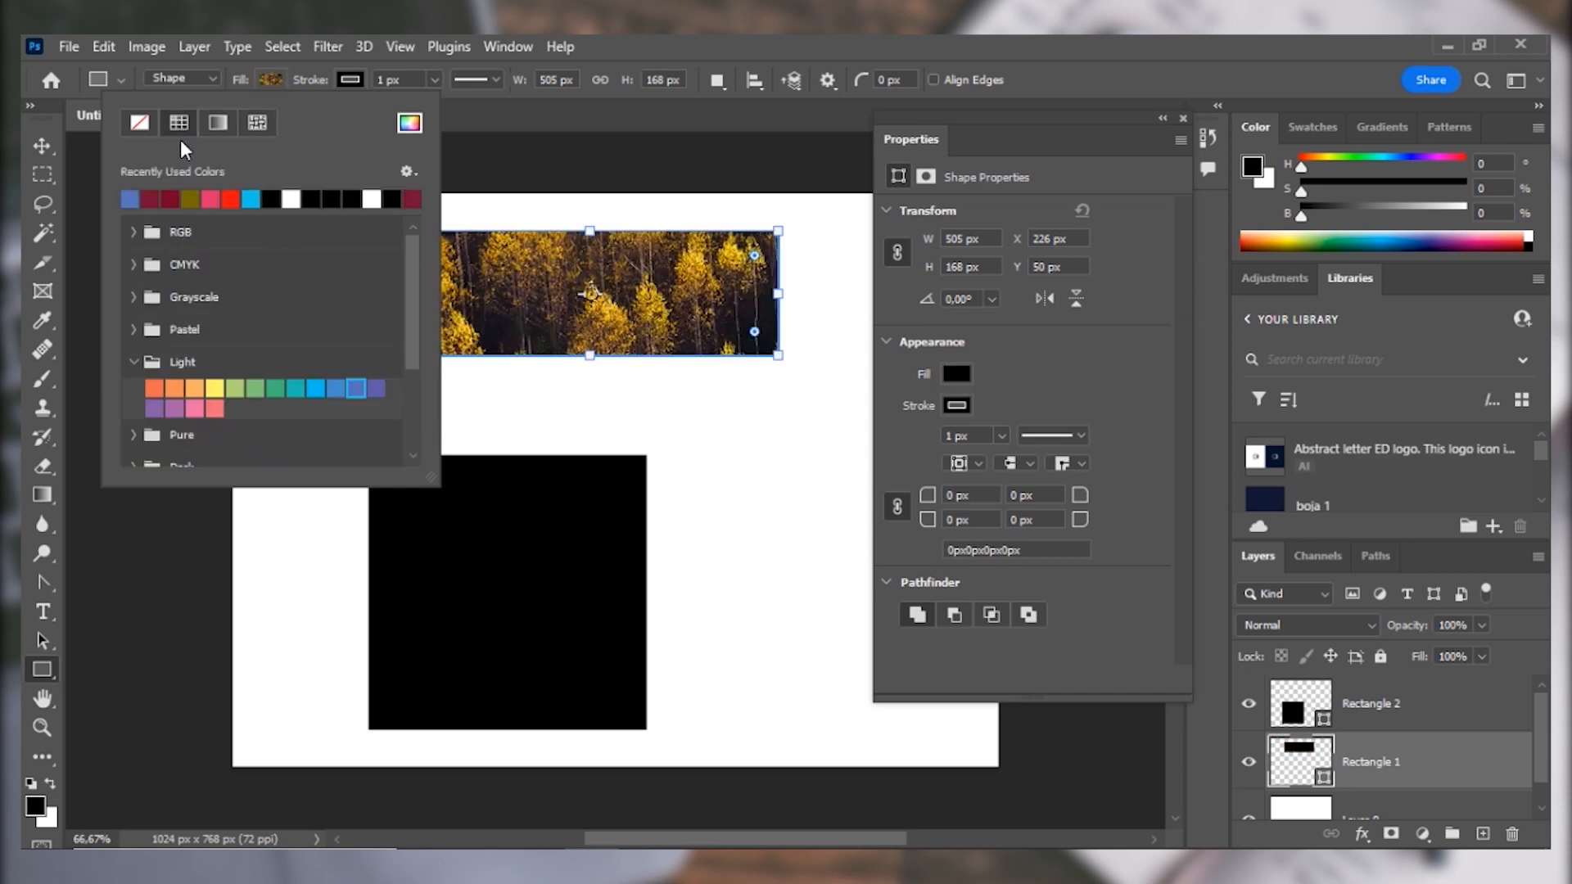
left_click(138, 199)
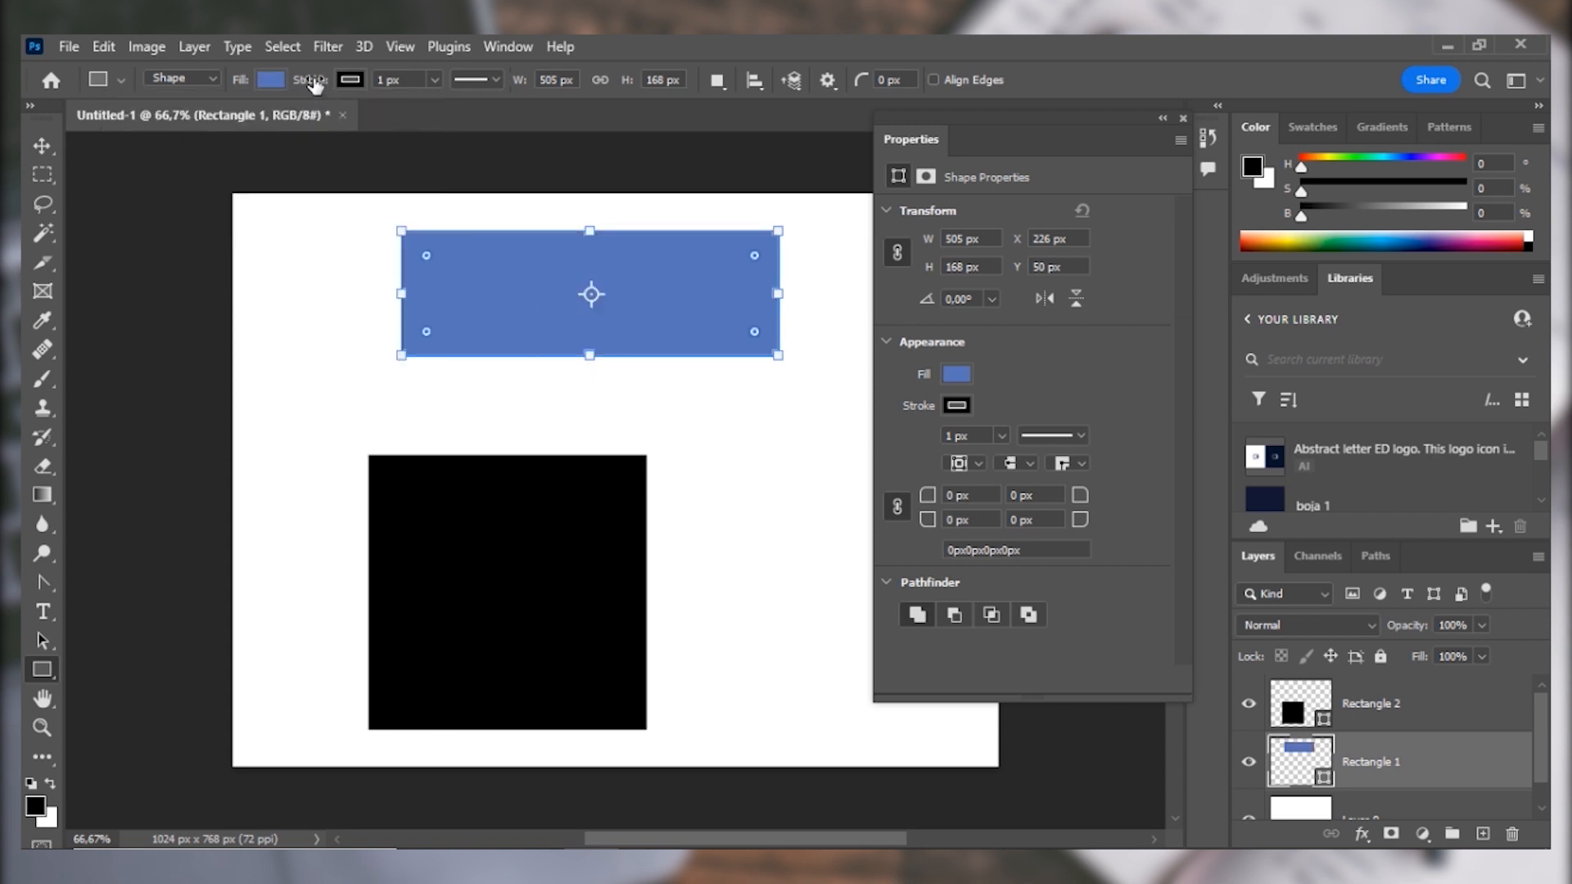
Give the blue rectangle a red stroke 23.66 px wide.
left_click(312, 81)
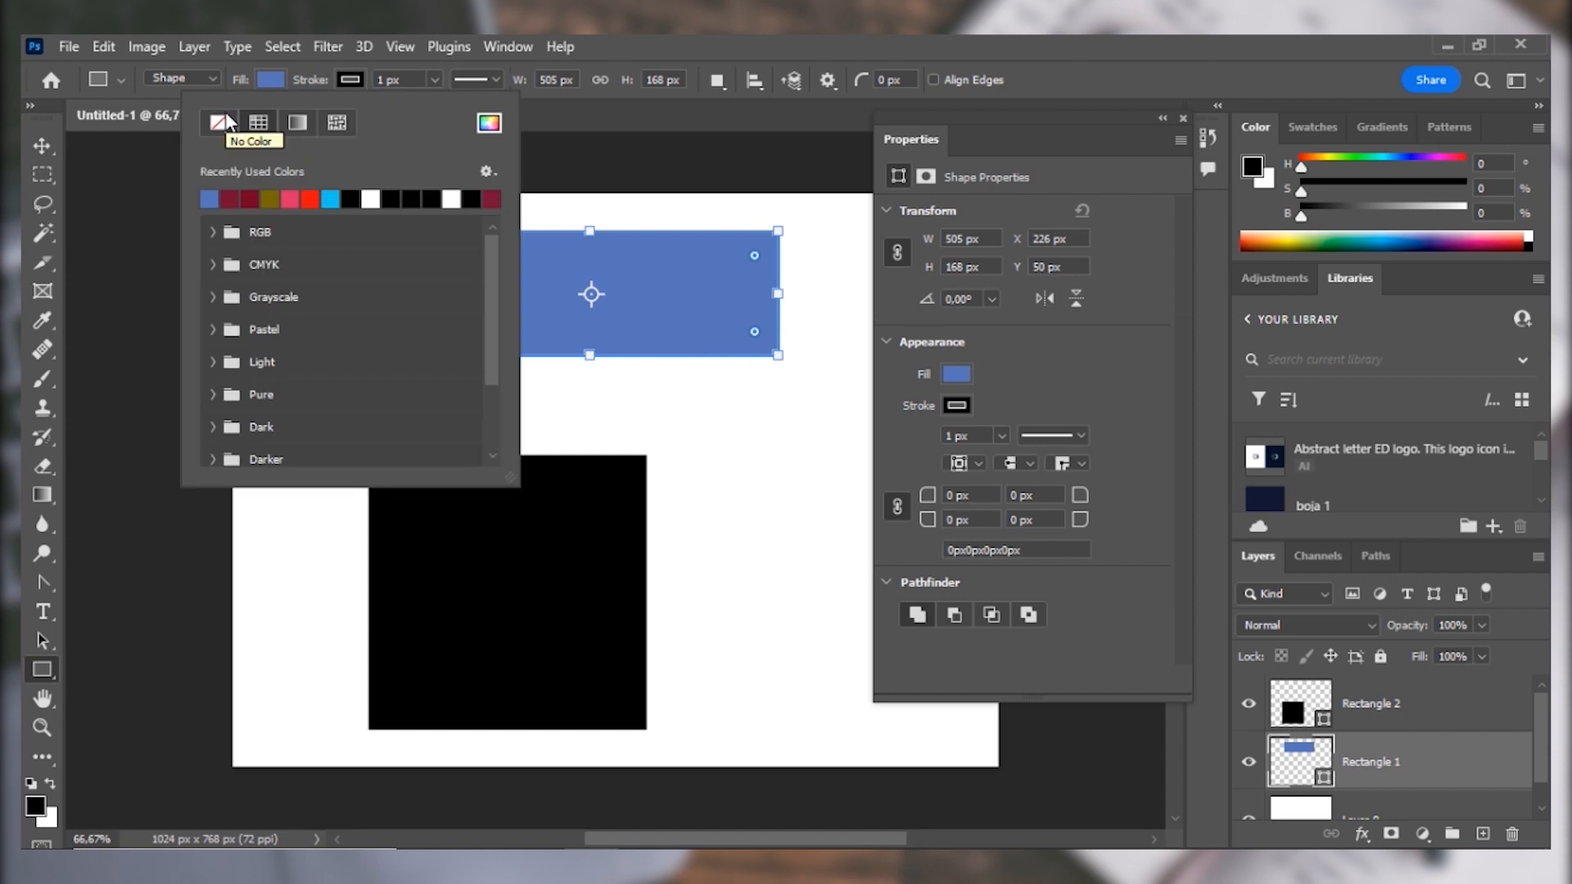
left_click(489, 123)
mouse_move(1115, 521)
left_mouse_down()
mouse_move(1106, 440)
mouse_move(1171, 336)
mouse_move(1102, 347)
mouse_move(1178, 334)
left_mouse_up()
left_click(1457, 291)
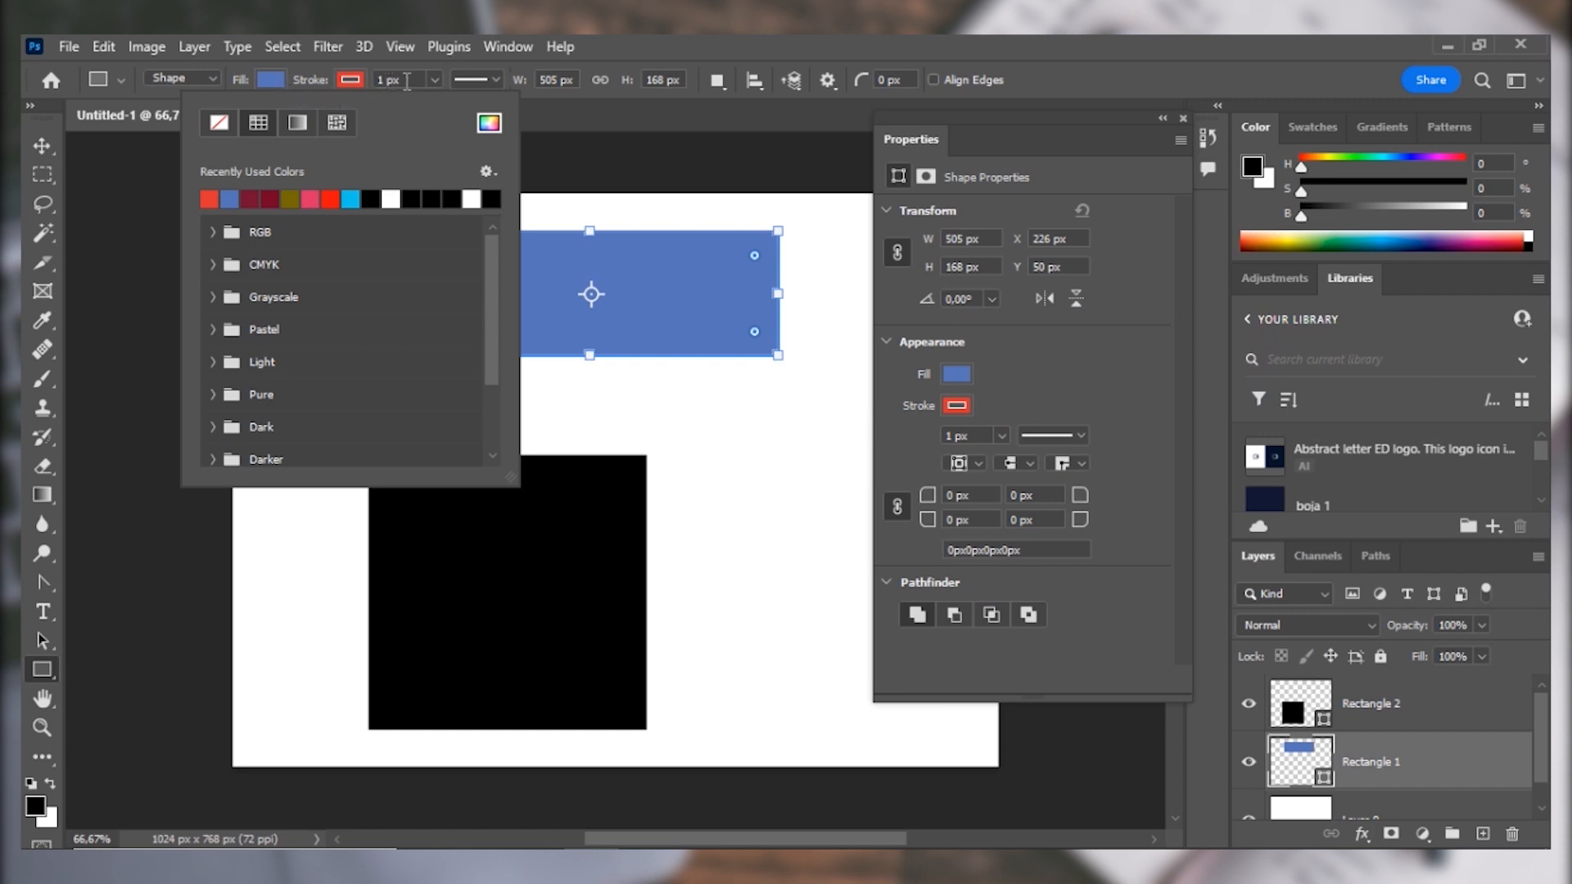
left_click(433, 80)
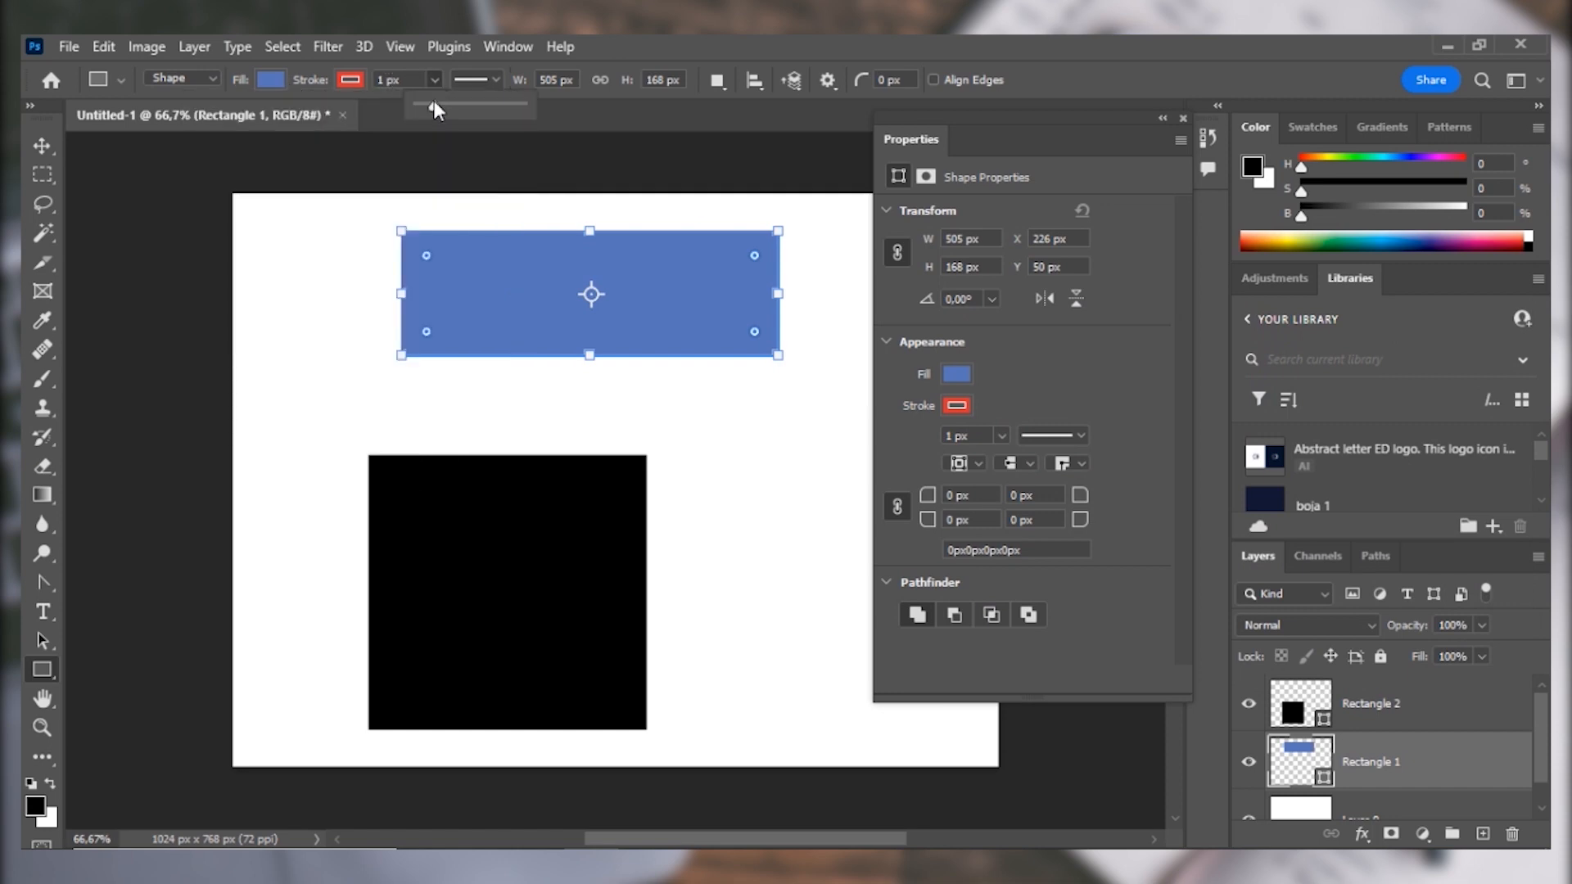
left_click_drag(434, 101, 474, 102)
Try the dashed and dotted stroke styles on the blue rectangle and return it to a solid line.
left_click(494, 80)
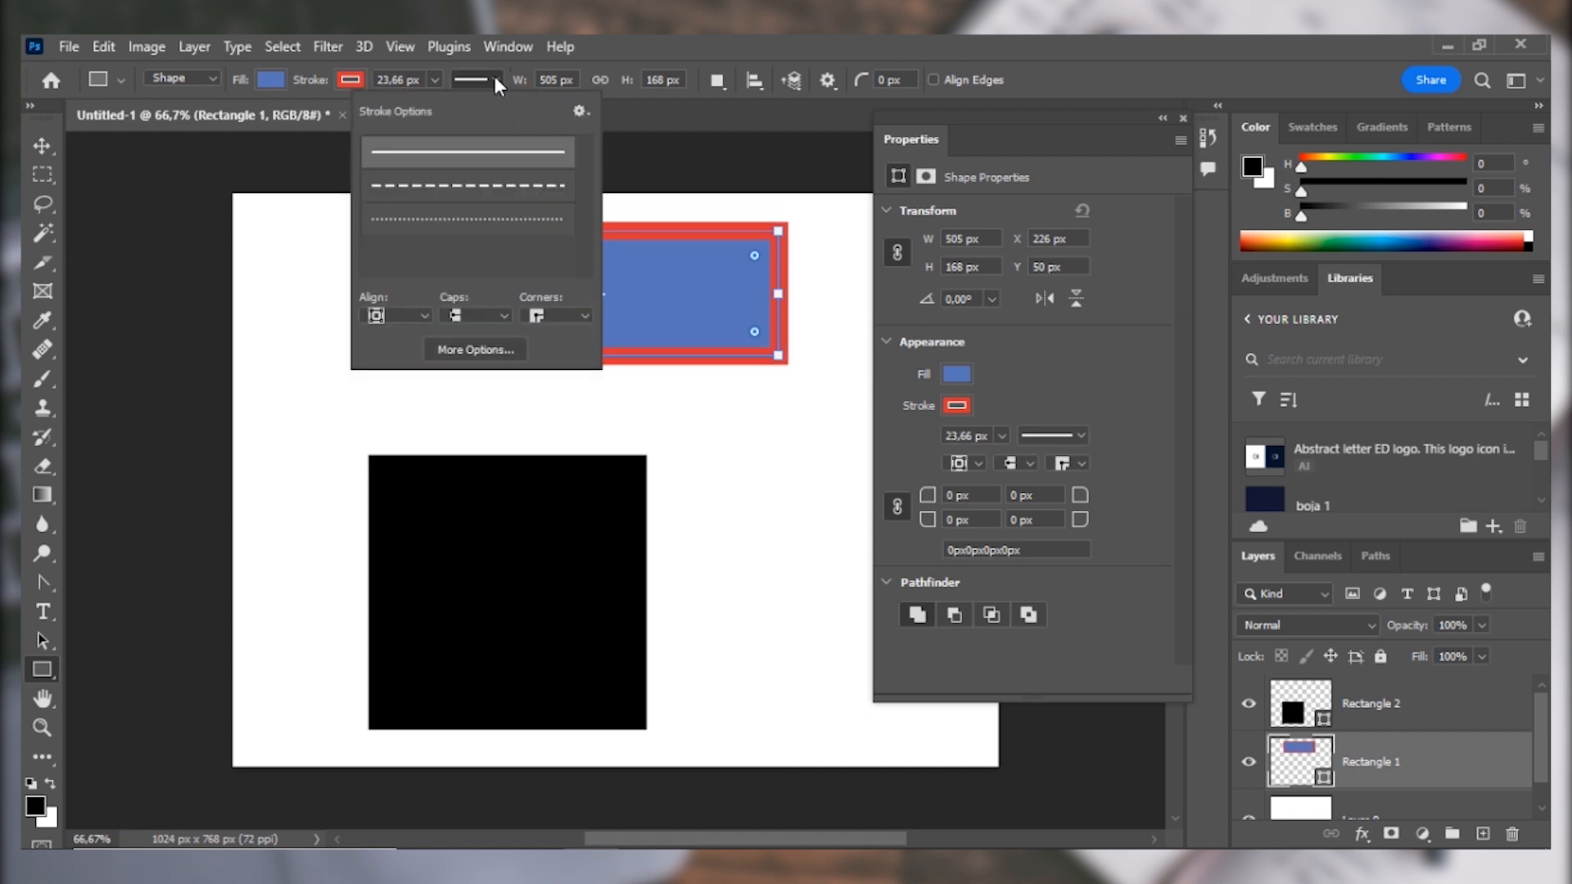
left_click(493, 187)
left_click(490, 219)
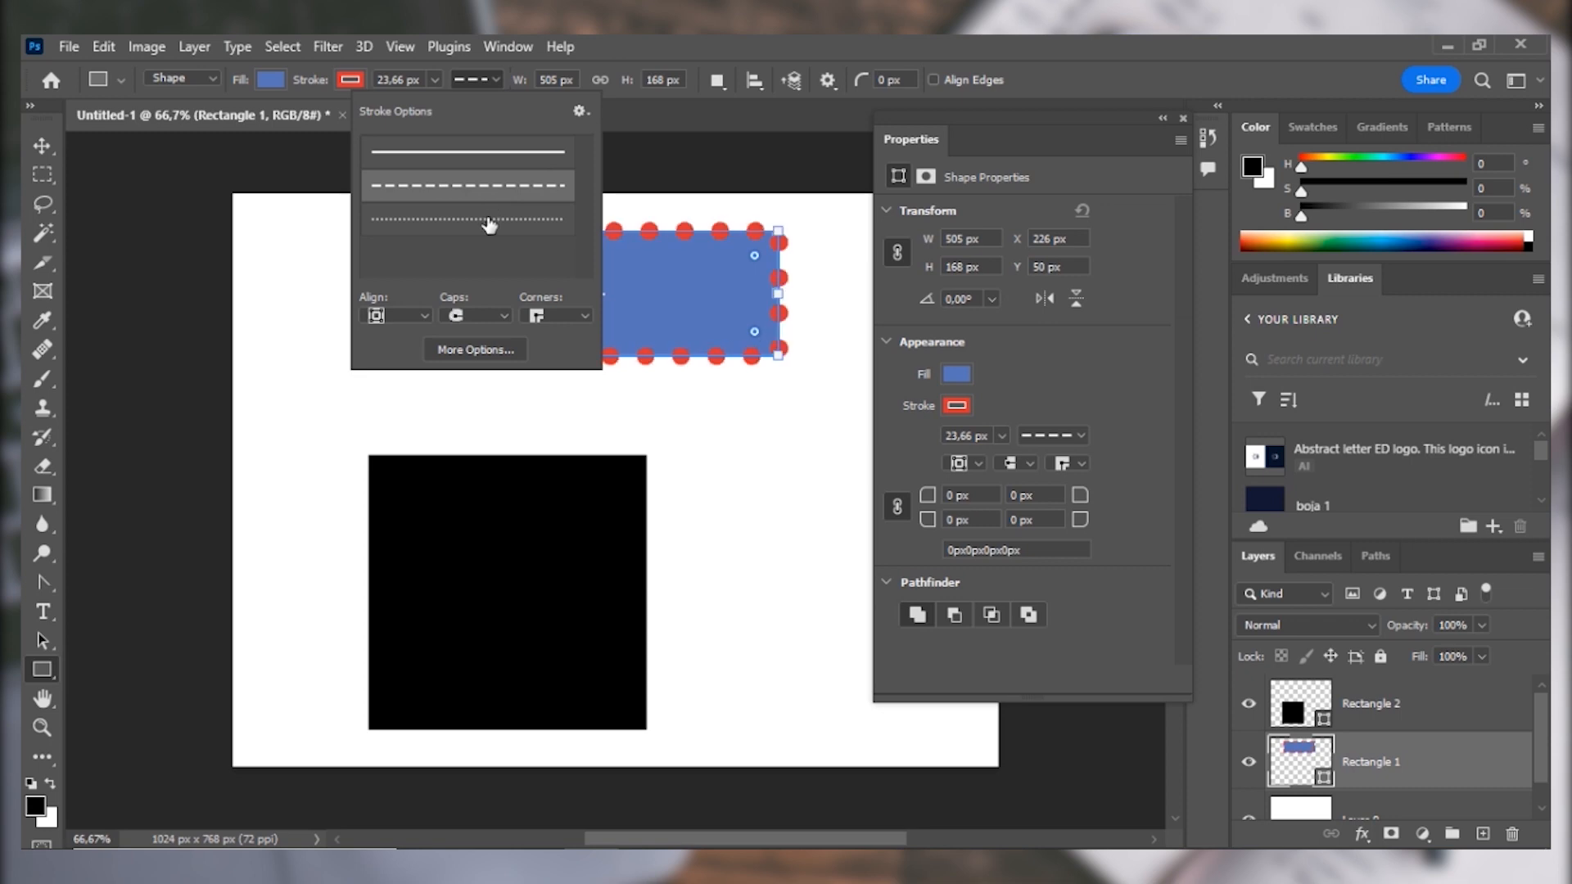
left_click(491, 187)
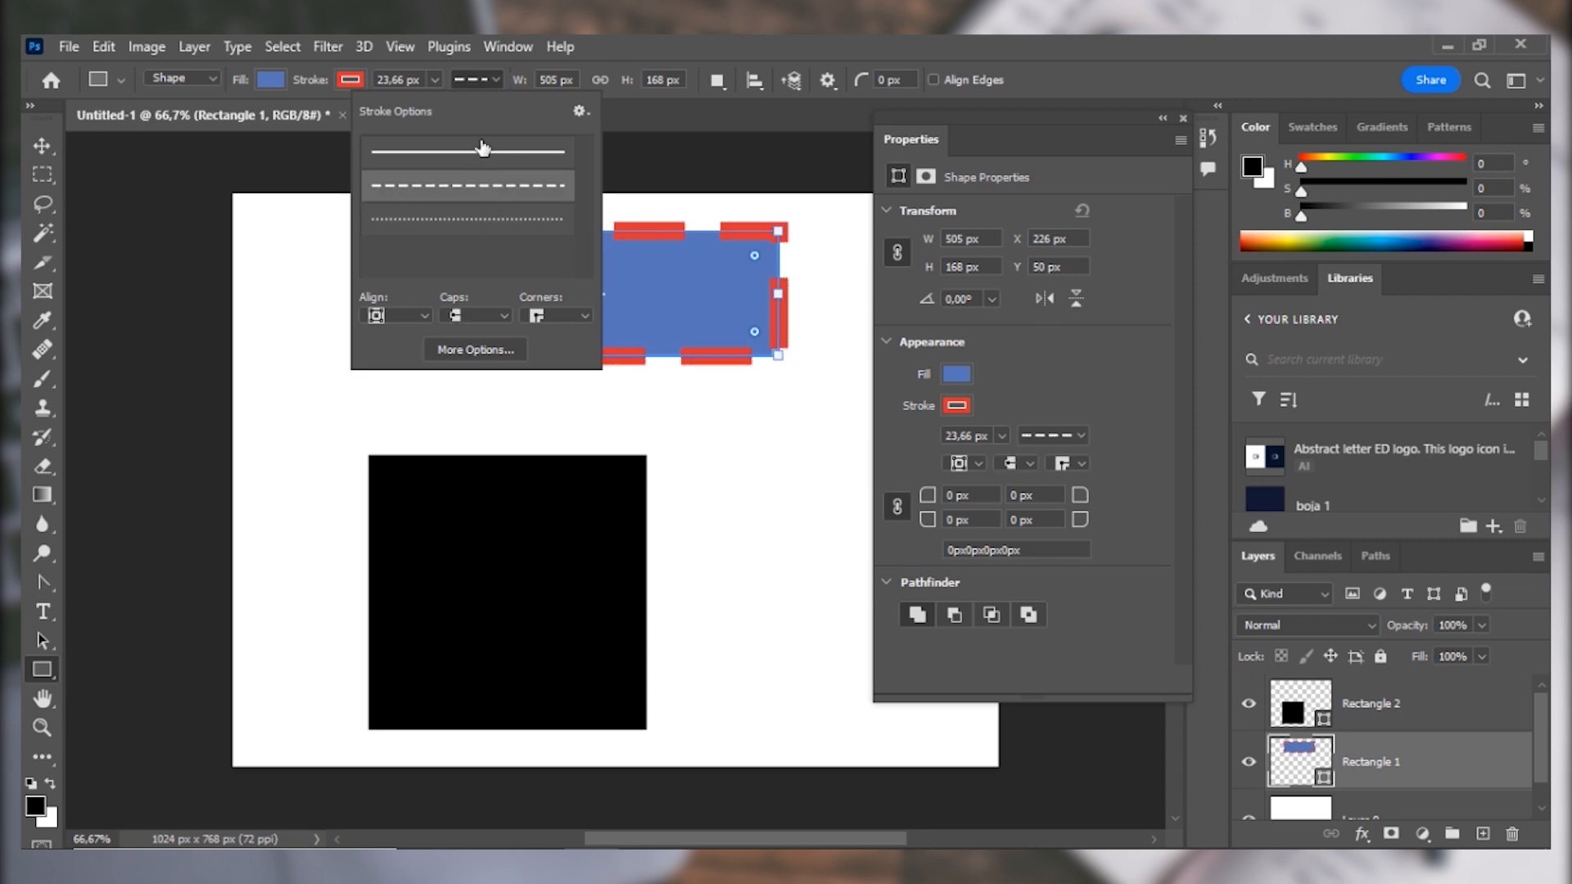
left_click(456, 77)
Move the black square horizontally toward the canvas's left edge, to about X 92 px.
key("v")
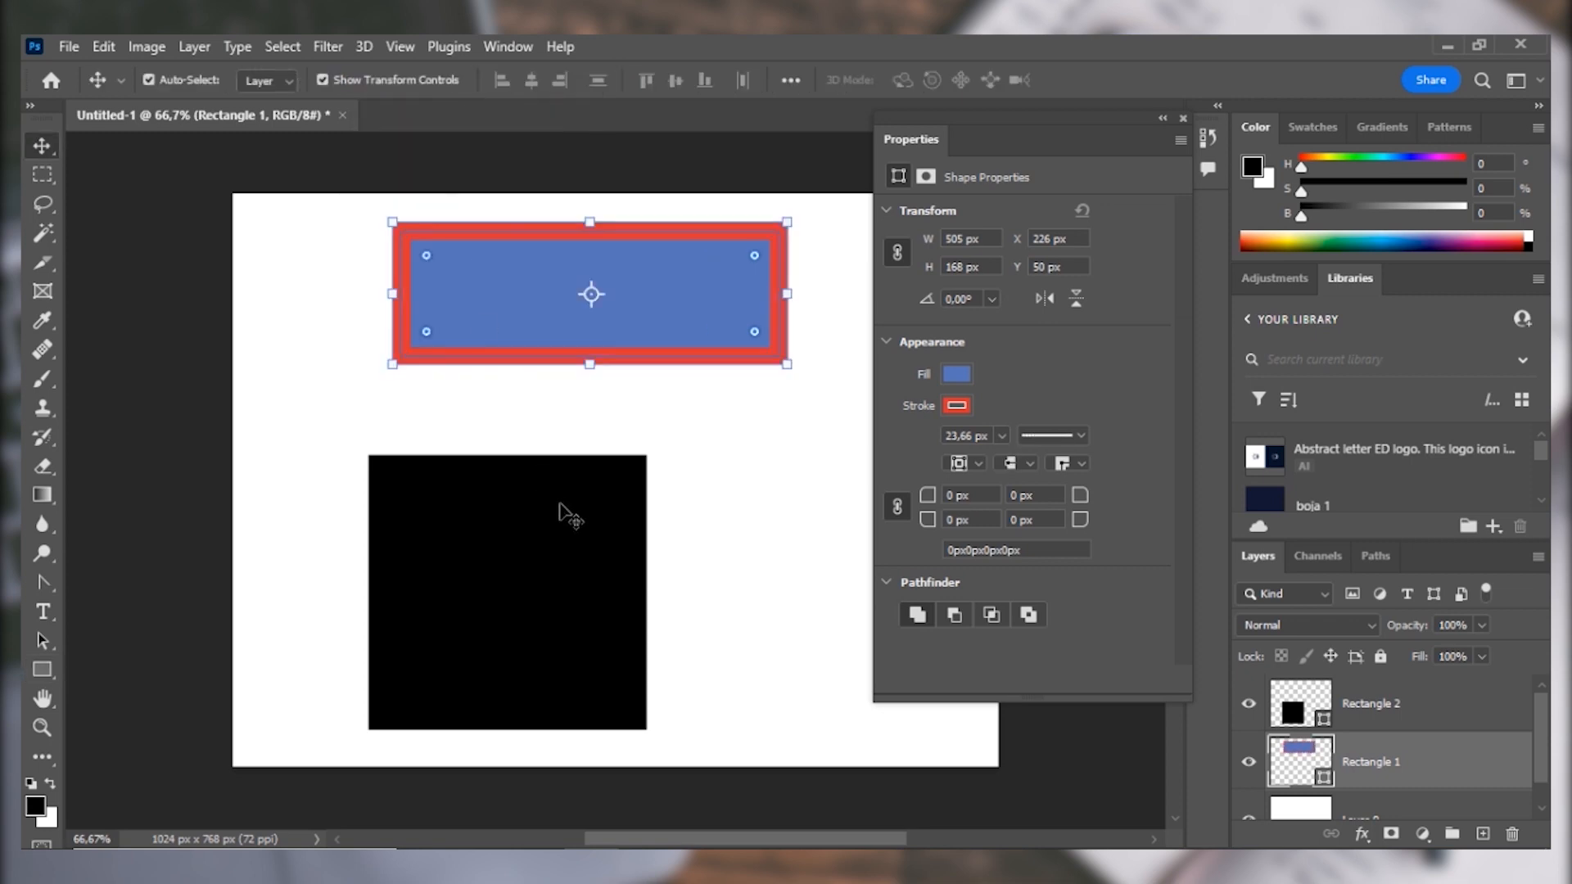
left_click_drag(529, 582, 463, 582)
left_click_drag(1457, 712, 1500, 673)
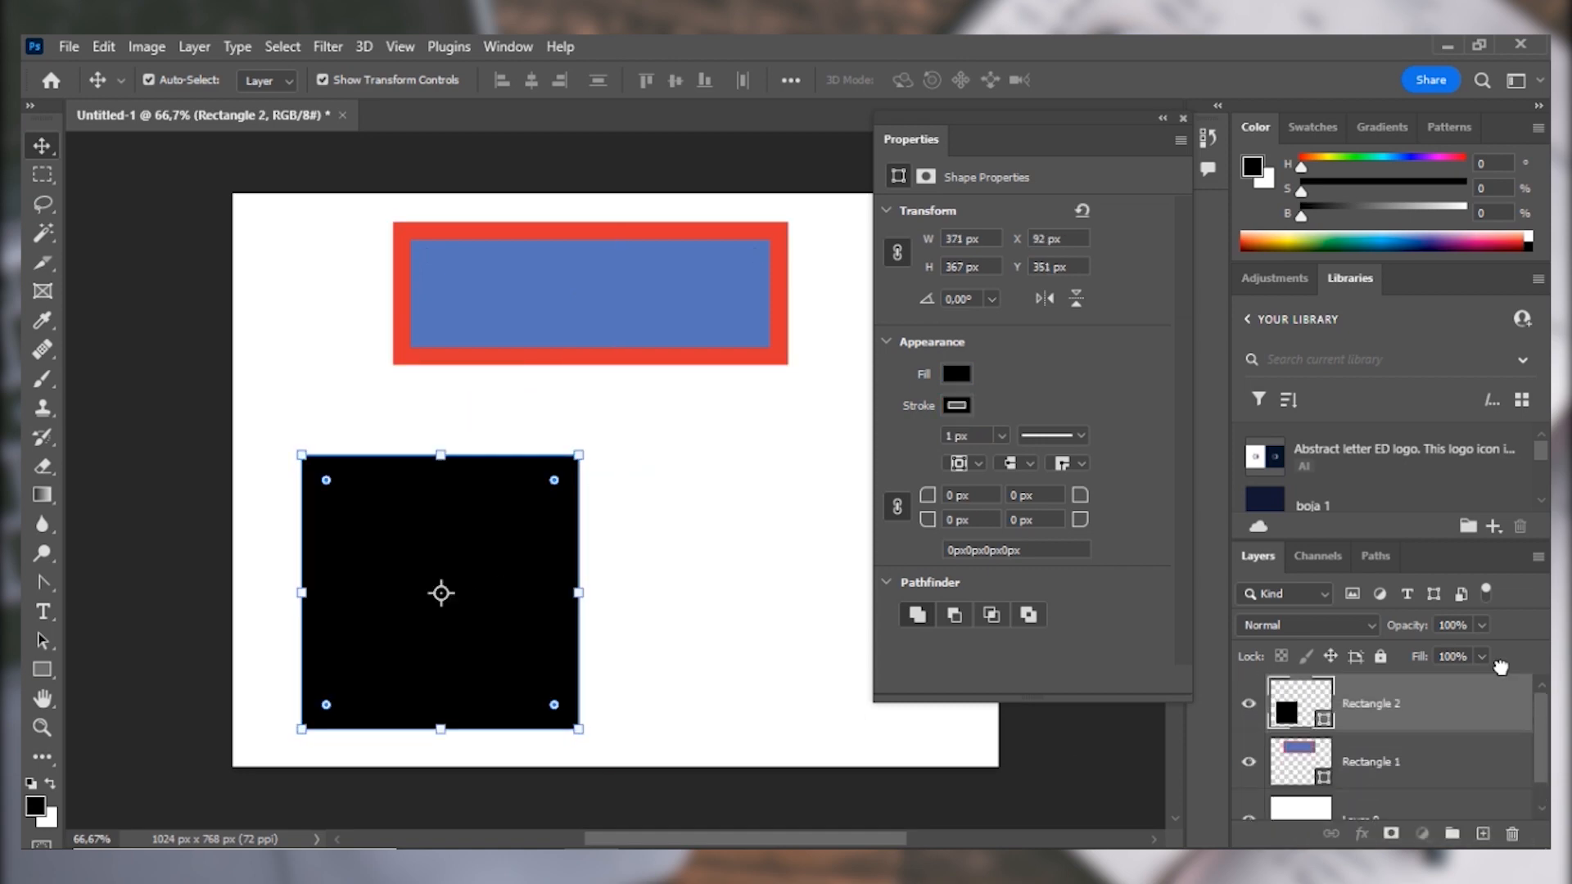
Hide the black square's layer and move the blue rectangle with the red stroke to about X 160 px, Y 250 px.
left_click(1247, 704)
left_click_drag(611, 347, 671, 587)
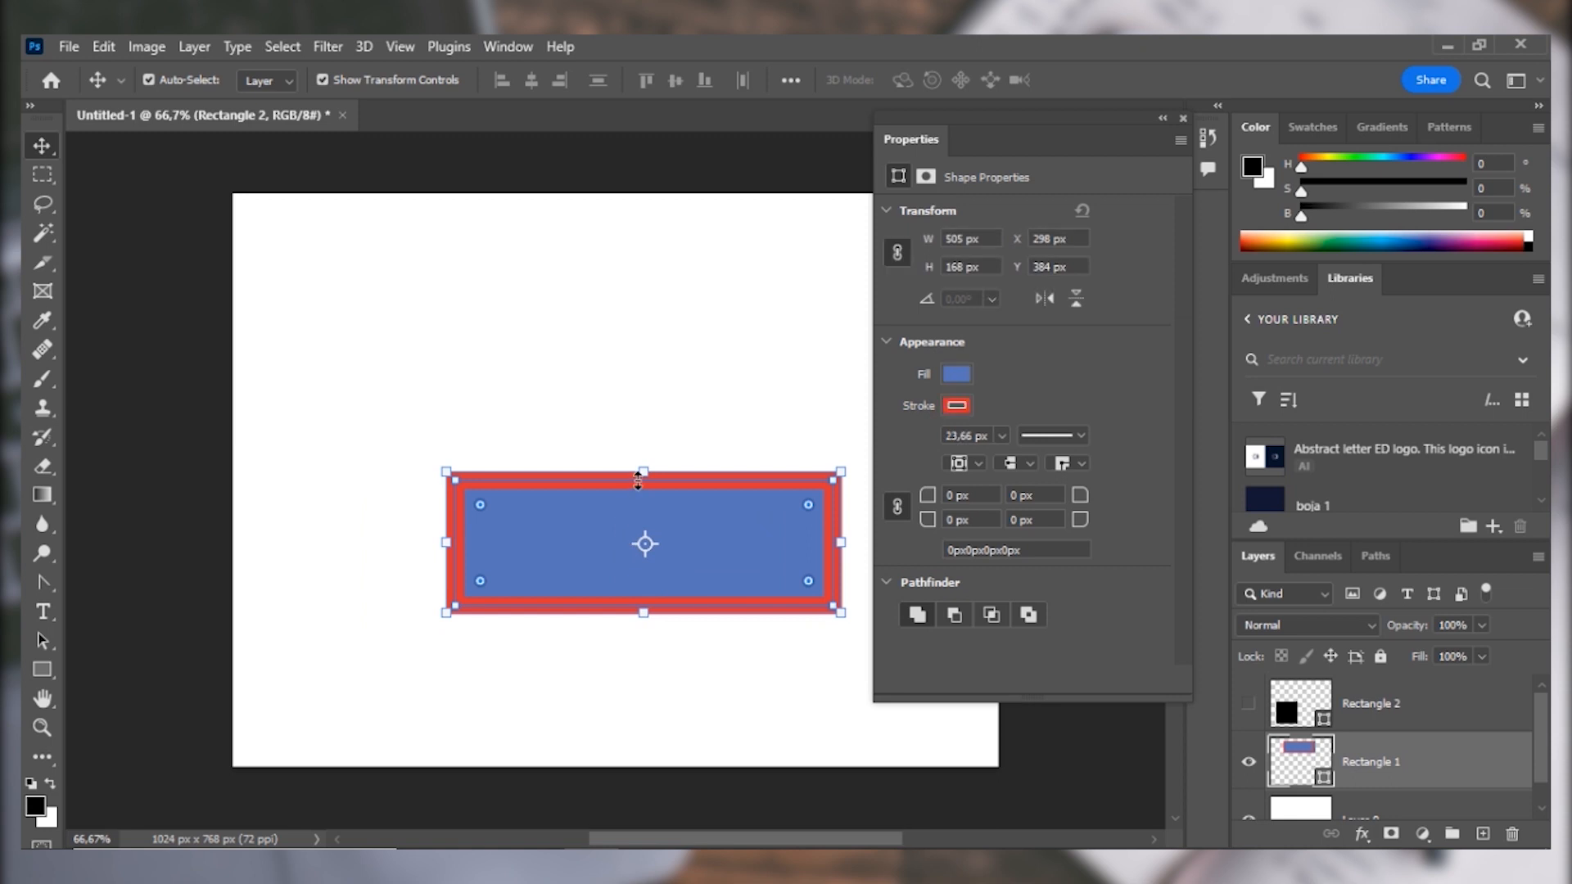
scroll(637, 479, "up", 4)
left_click_drag(573, 578, 518, 396)
scroll(496, 426, "up", 3)
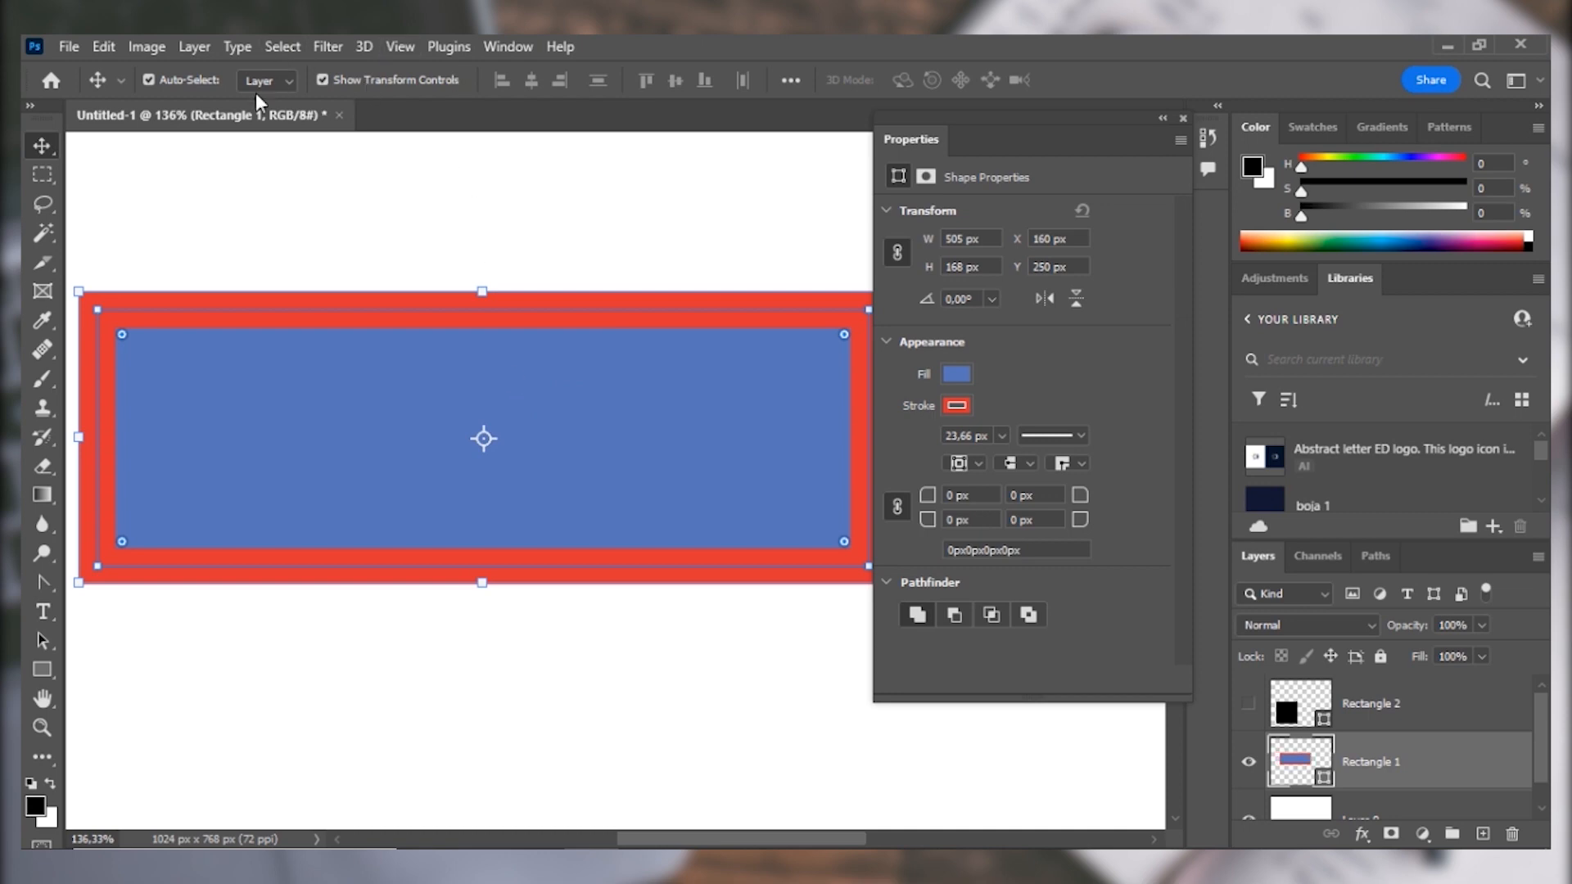
Activate the Rectangle tool, close the floating shape properties, and open the blue rectangle's stroke options.
left_click(42, 669)
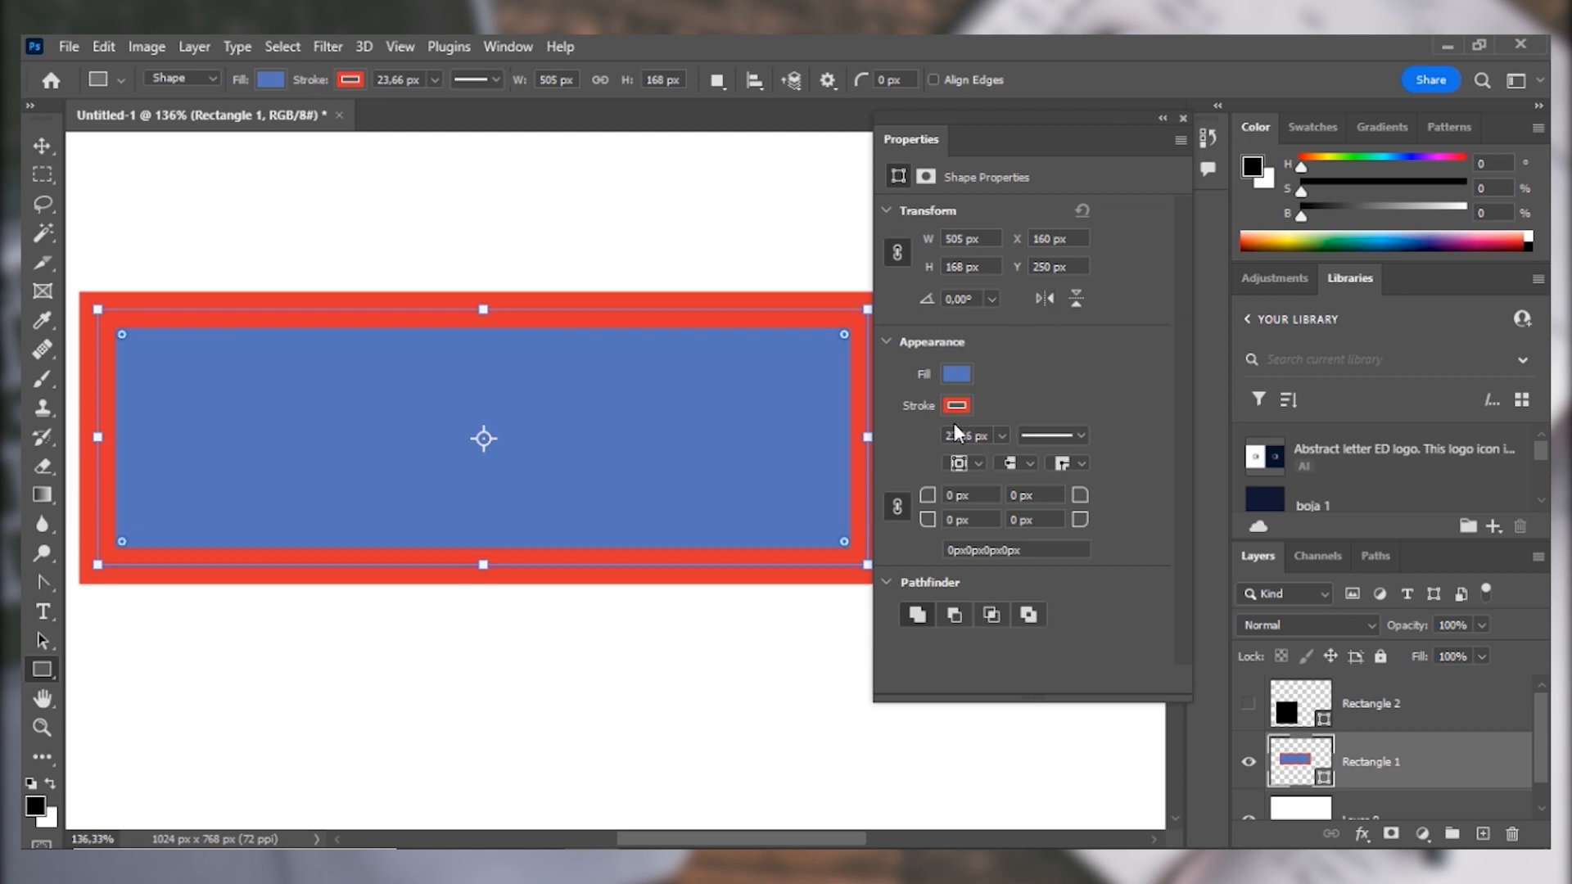
left_click(1184, 119)
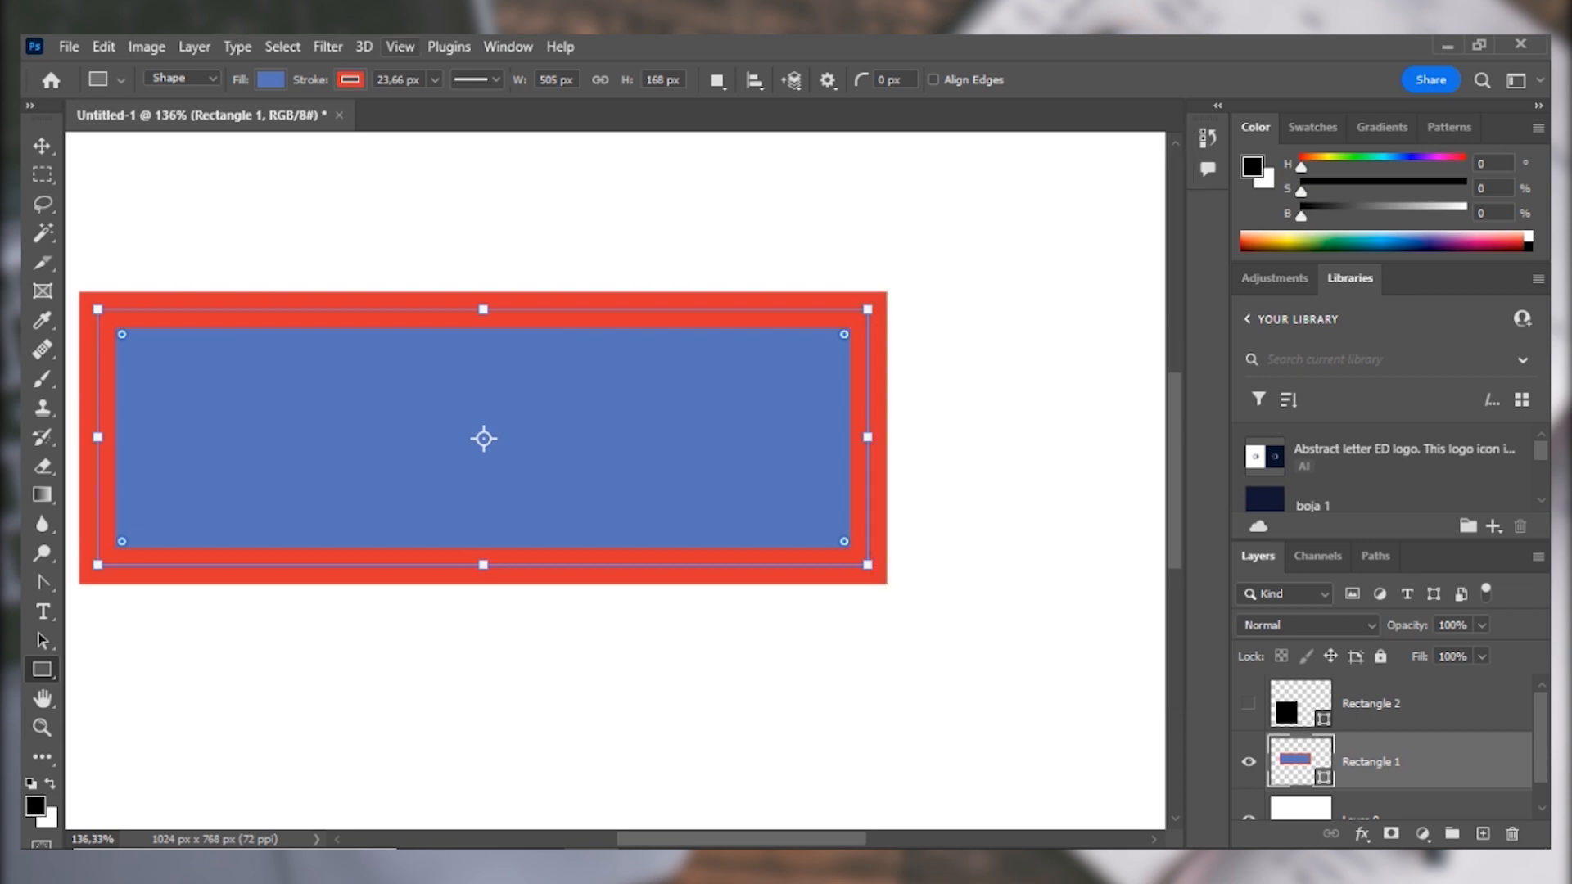
left_click(357, 82)
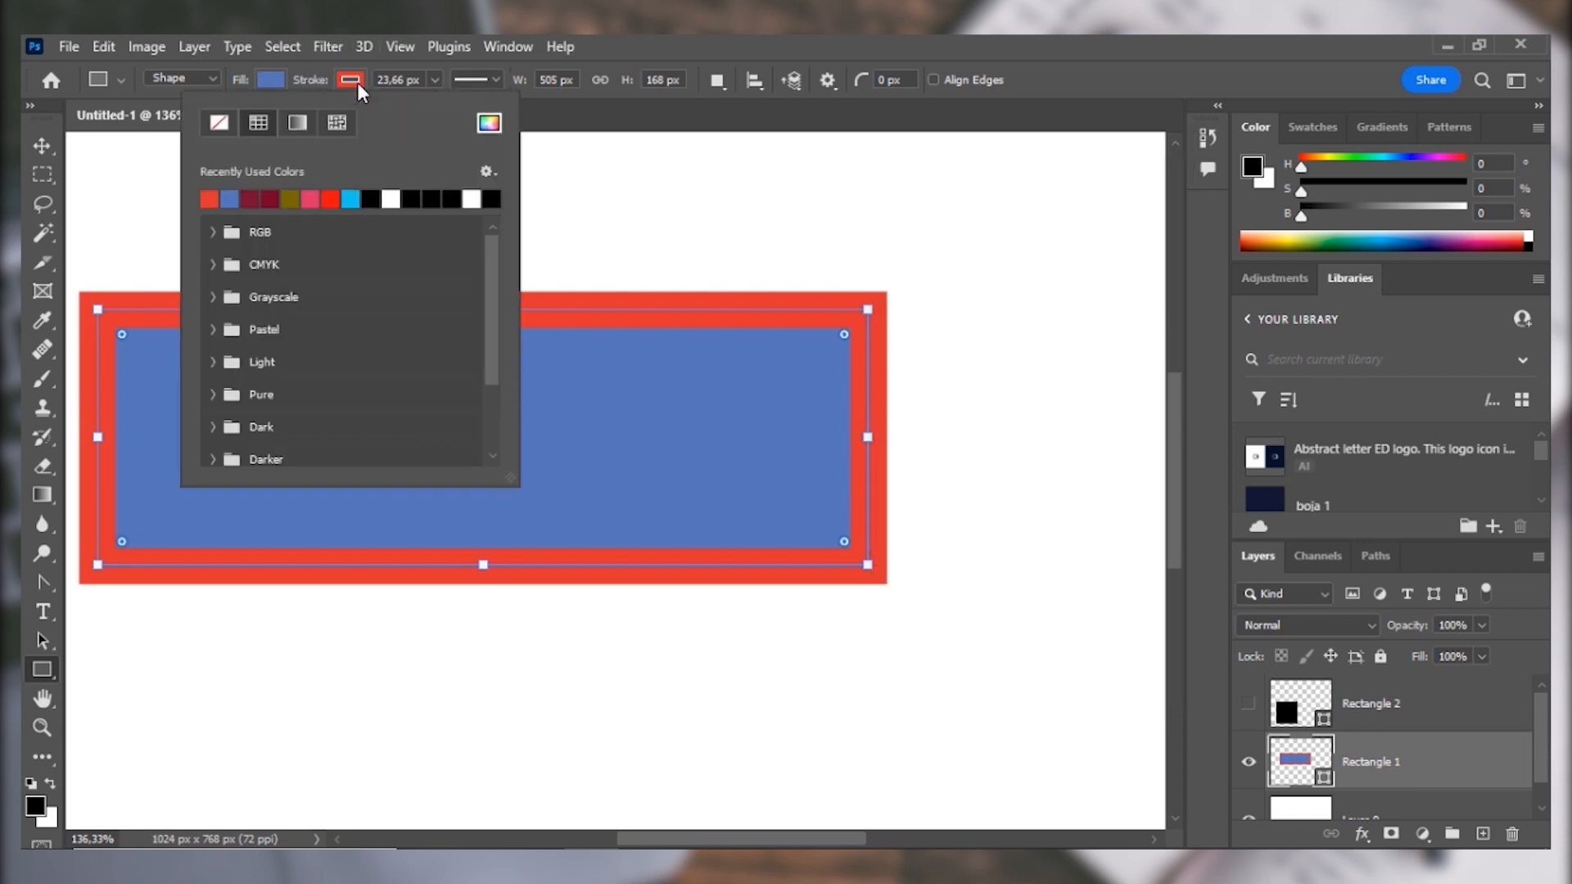
left_click(488, 79)
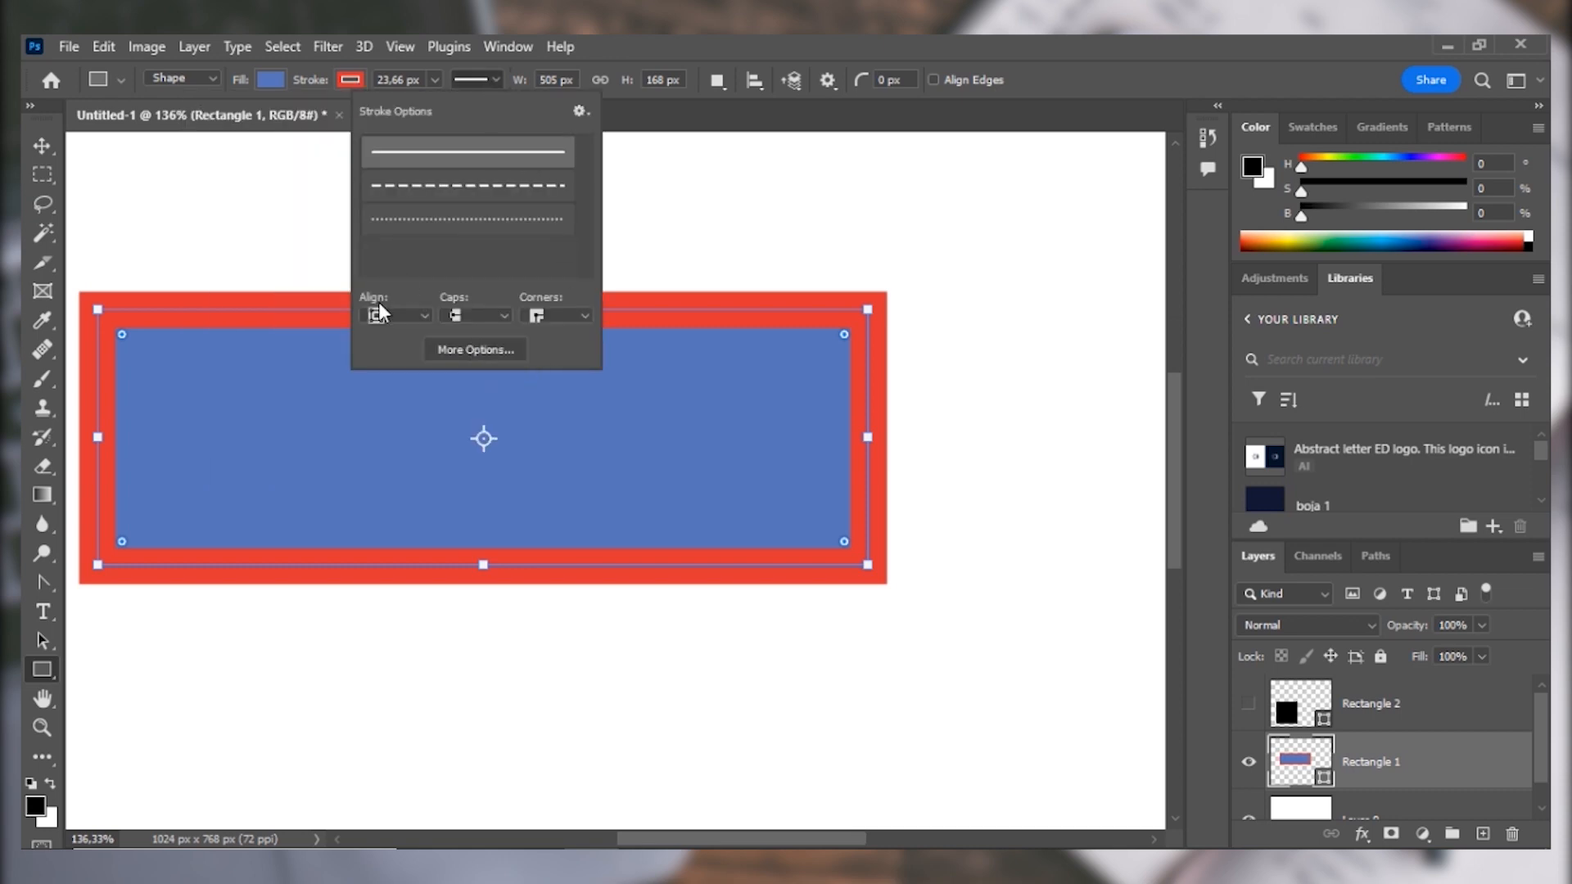
Try inside alignment for the blue rectangle's red stroke and return it to center alignment.
left_click(411, 317)
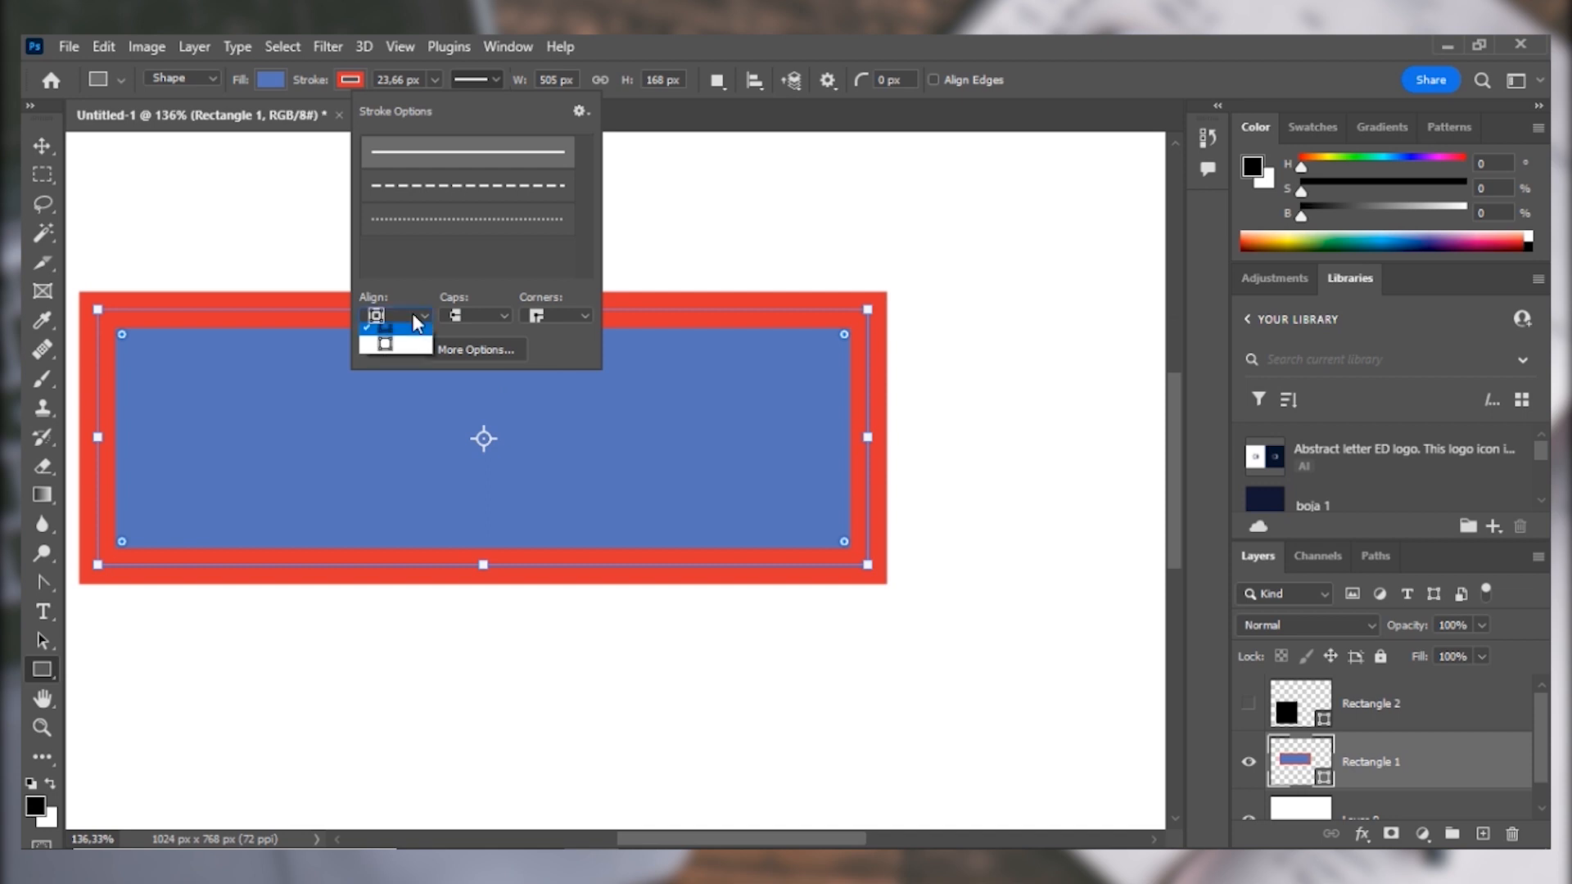
left_click(411, 333)
left_click(409, 318)
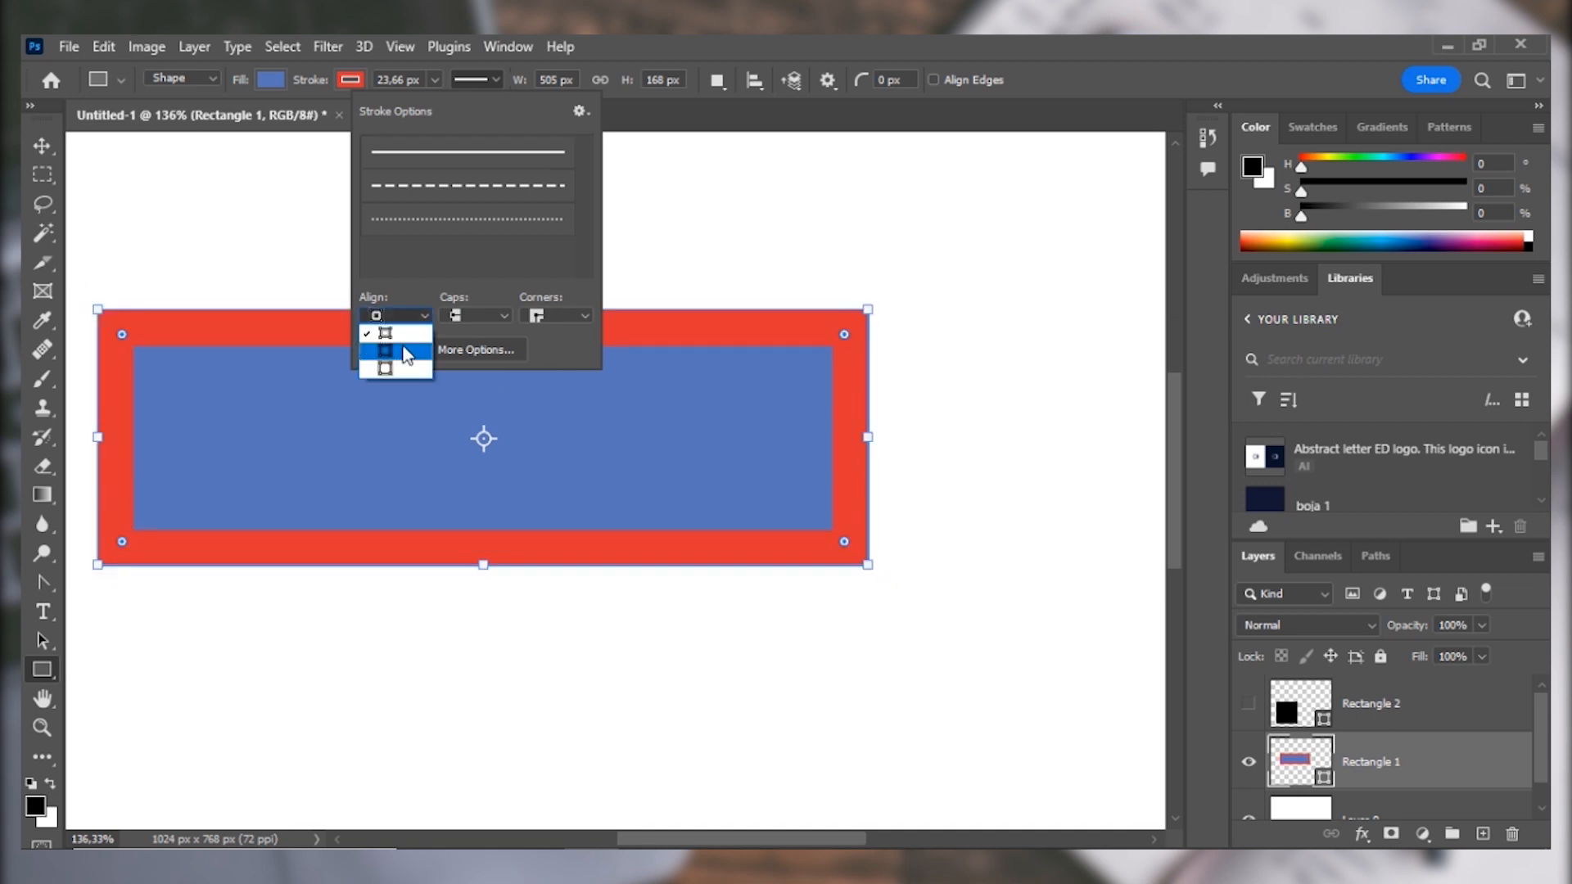
left_click(405, 351)
left_click(401, 312)
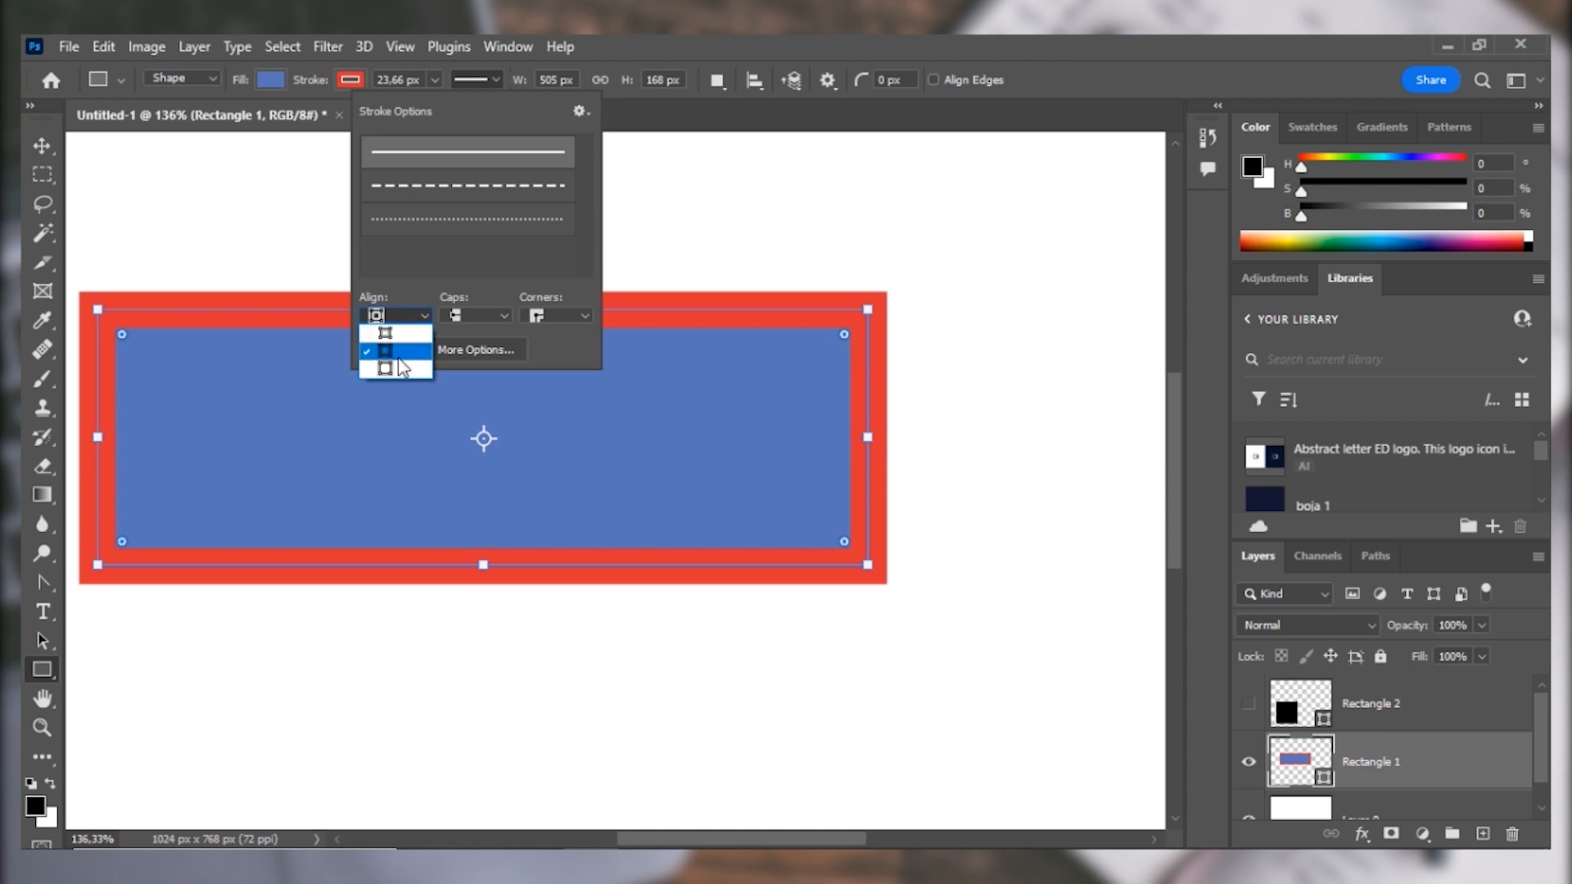
left_click(405, 314)
Try round caps on the blue rectangle's stroke and return them to butt caps.
left_click(506, 316)
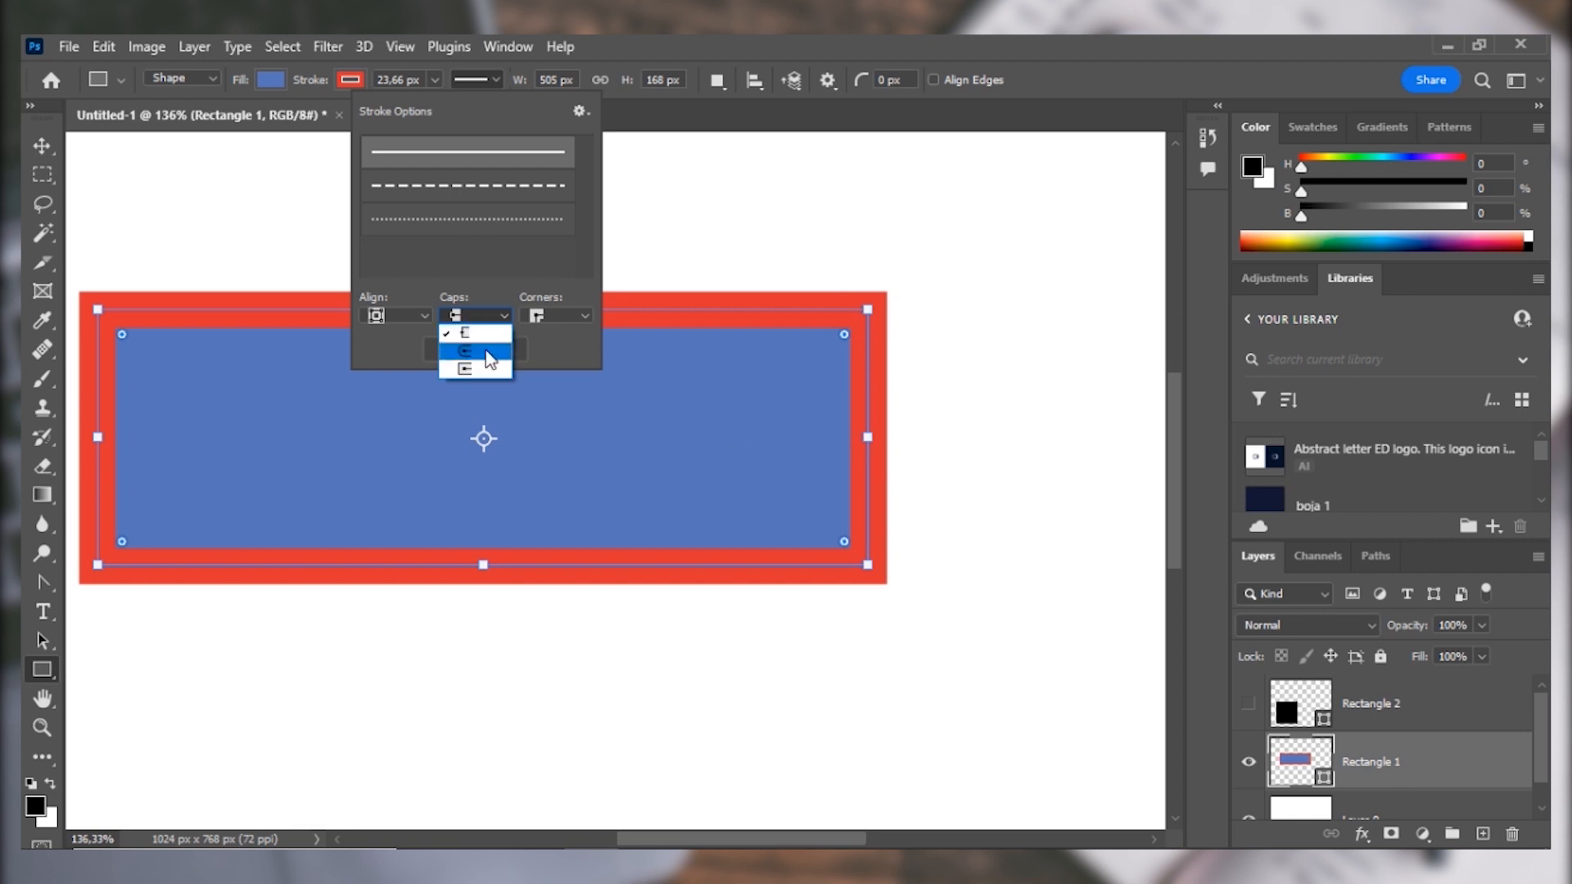
left_click(475, 351)
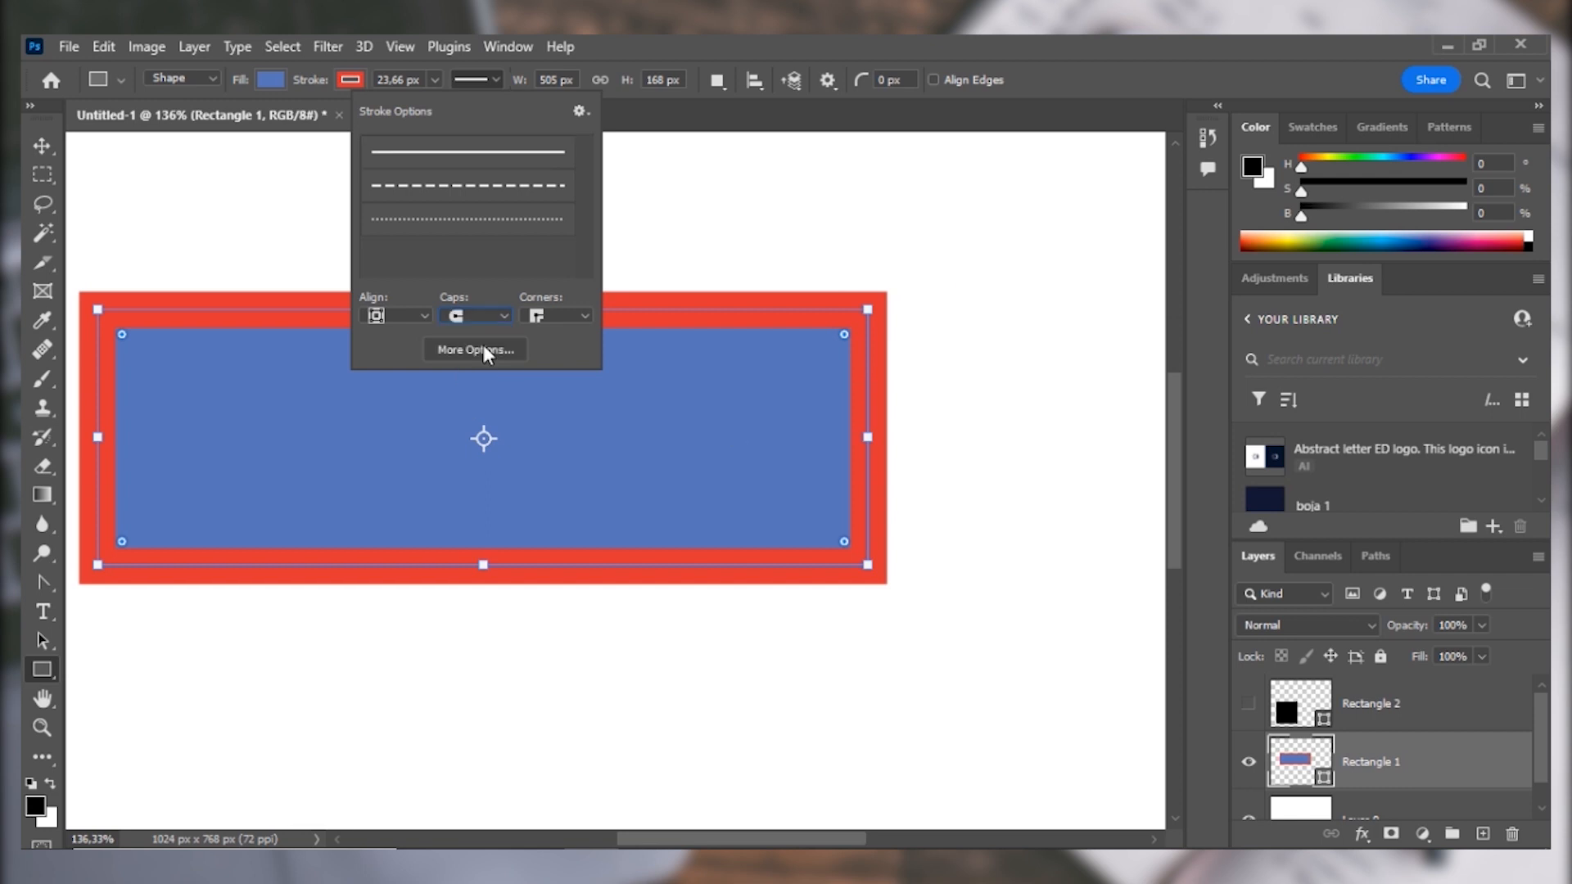
left_click(491, 318)
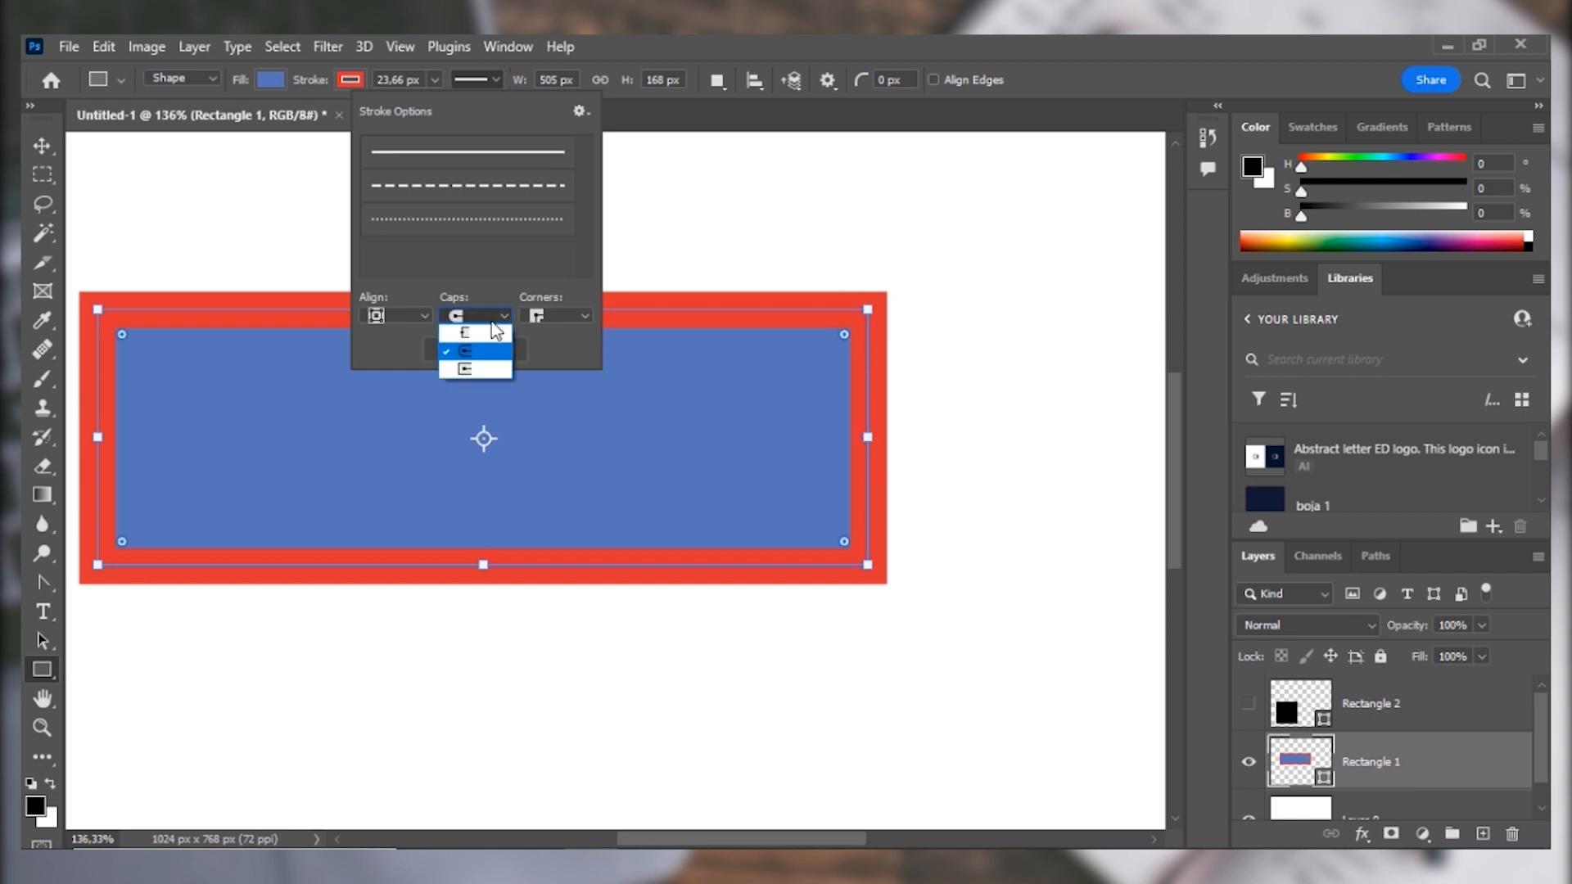
left_click(724, 323)
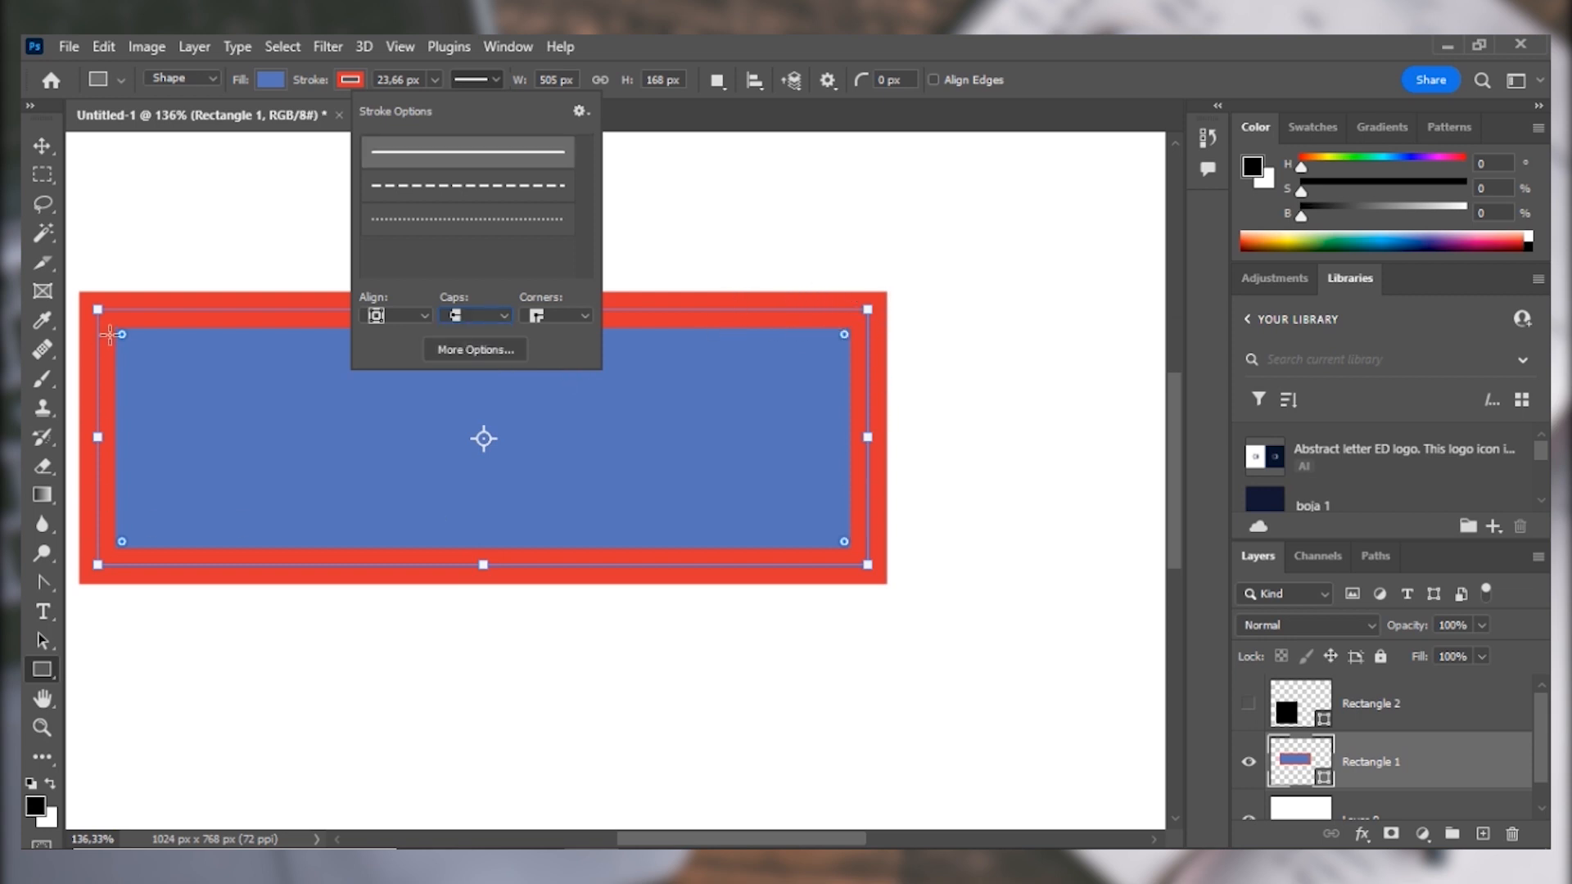
Try the round and bevel corner styles on the blue rectangle's stroke and return to mitered corners.
left_click(578, 314)
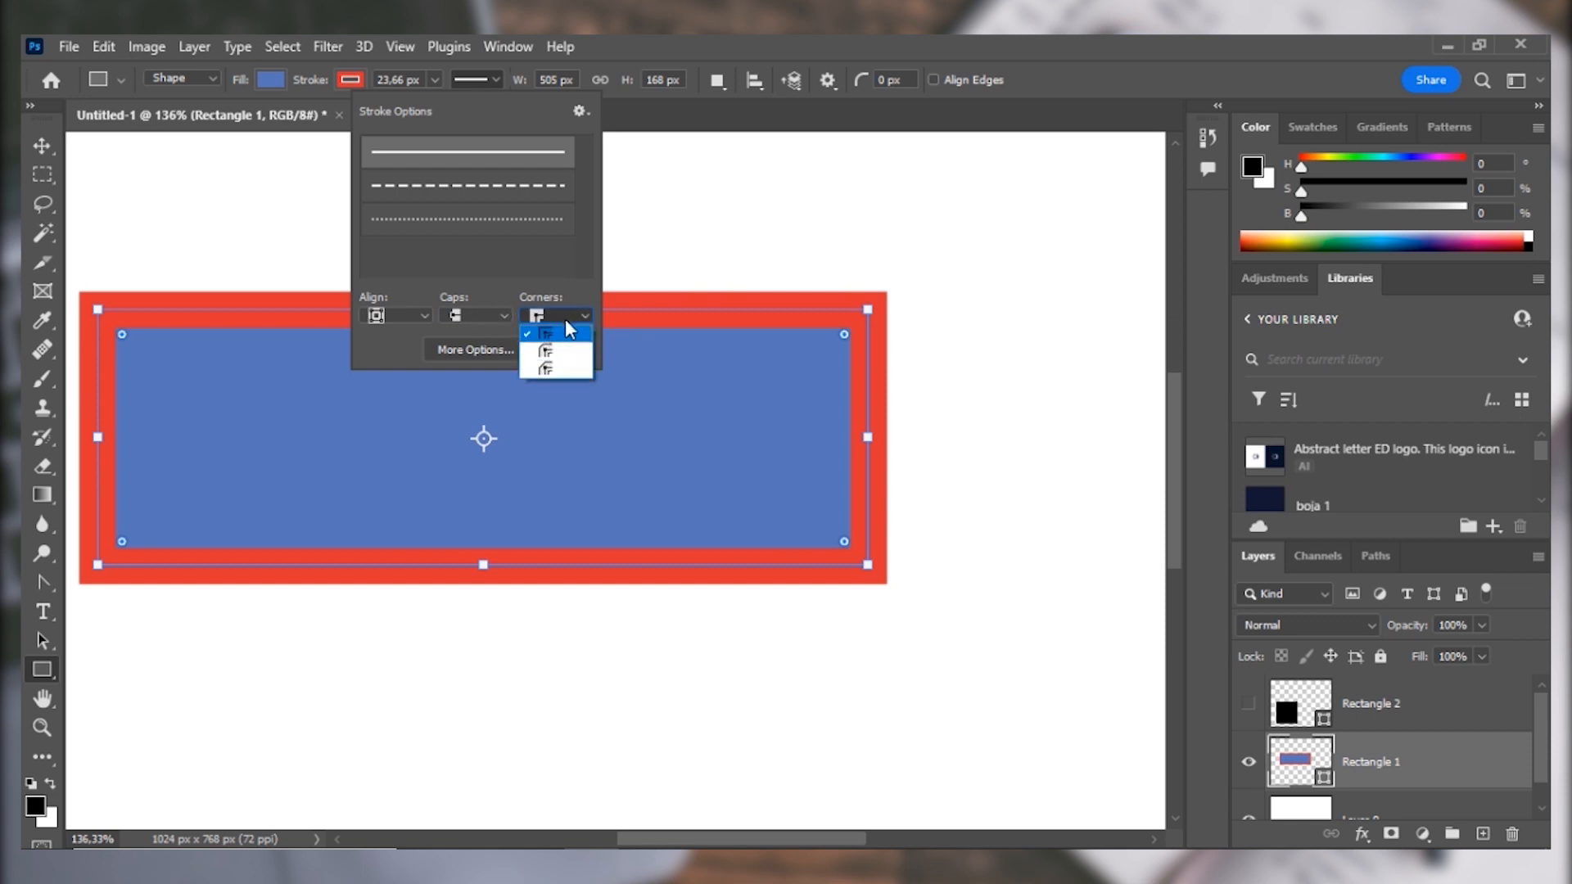
left_click(564, 350)
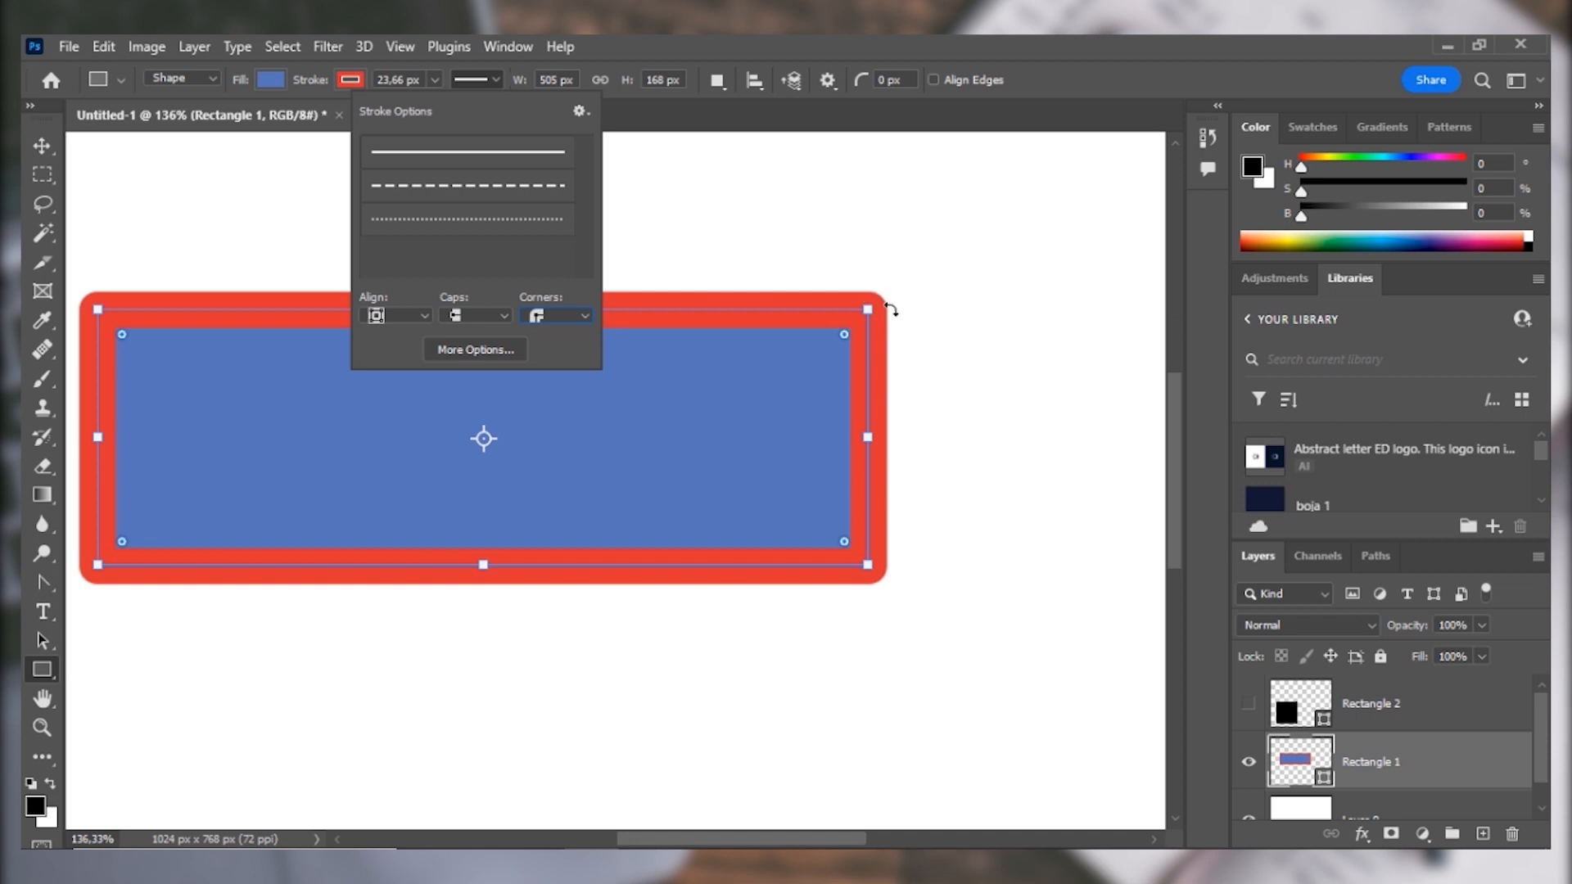
left_click(554, 319)
left_click(563, 369)
left_click(573, 317)
left_click(581, 331)
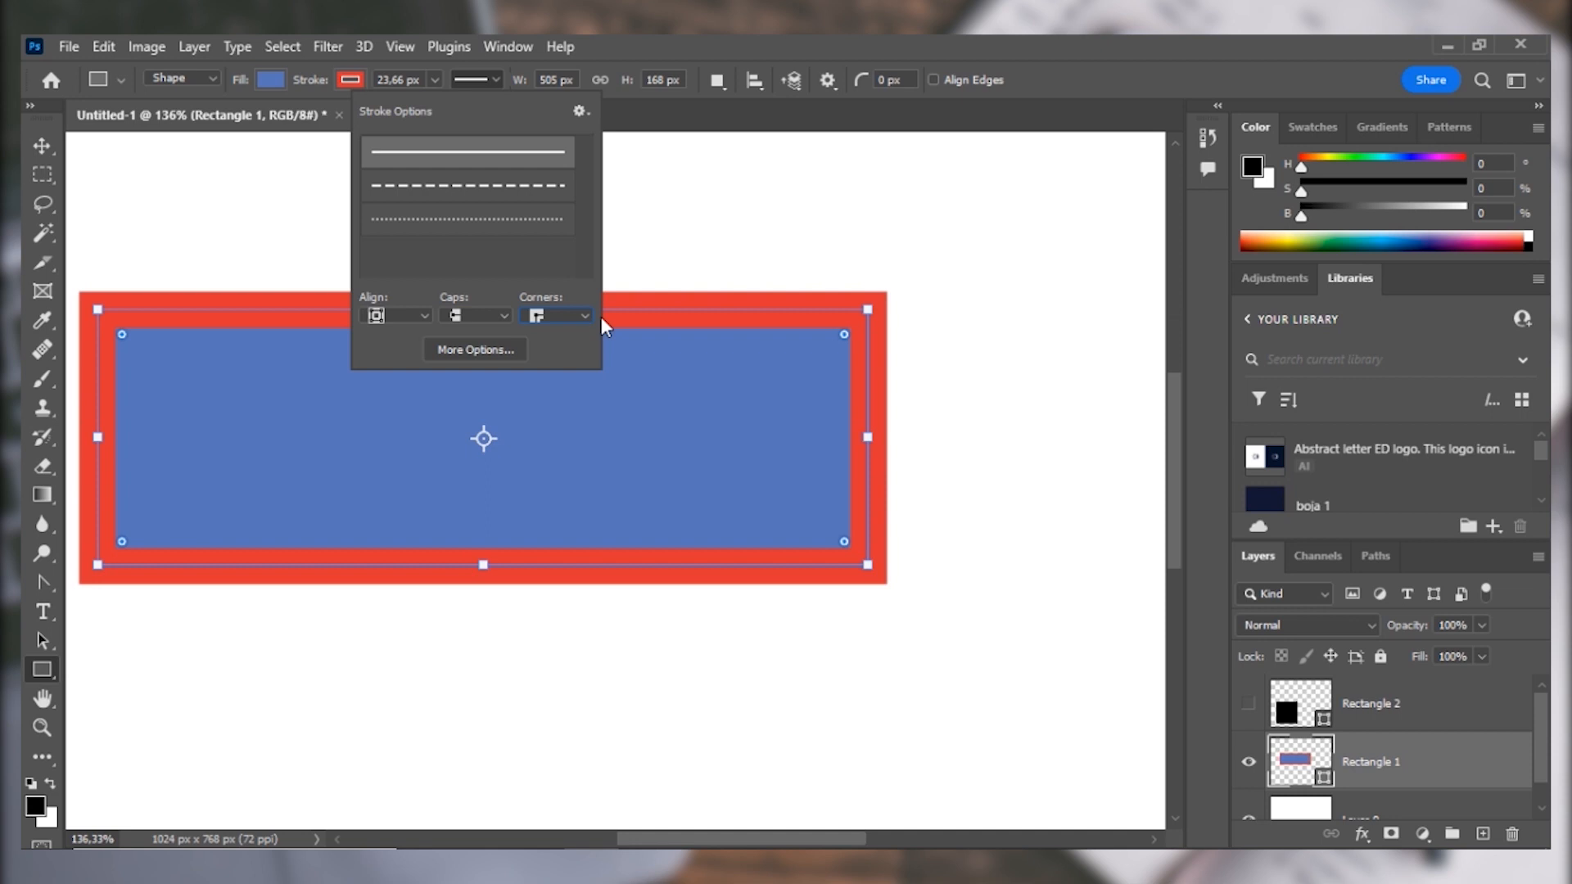
Make the blue rectangle's stroke a custom dashed line with a dash of 10 and a gap of 4.
left_click(457, 351)
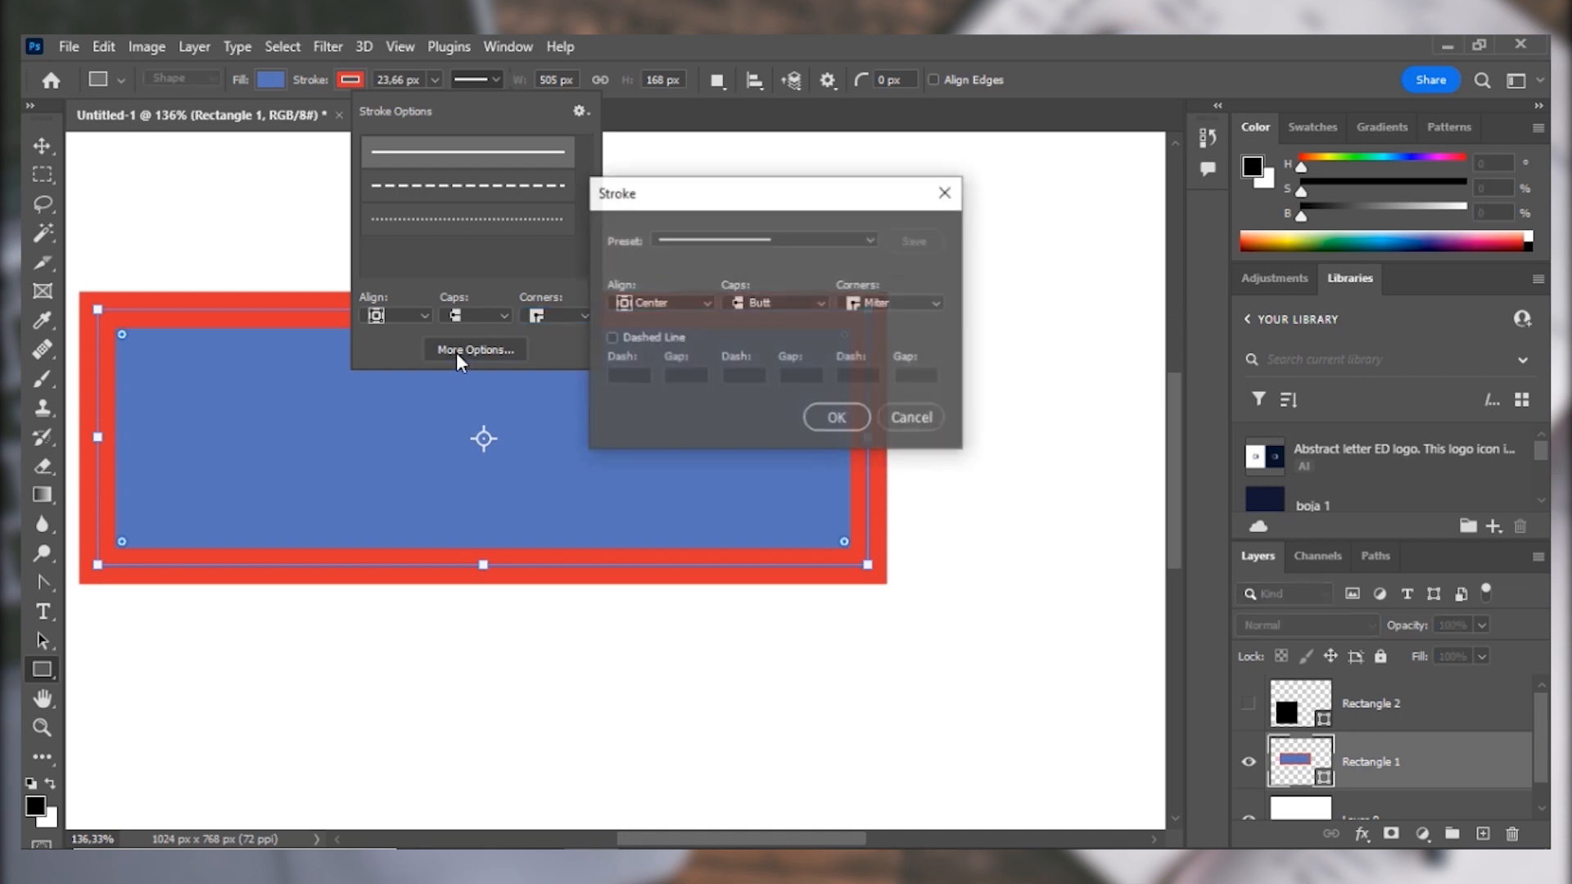
mouse_move(787, 193)
left_mouse_down()
mouse_move(871, 190)
mouse_move(897, 136)
left_mouse_up()
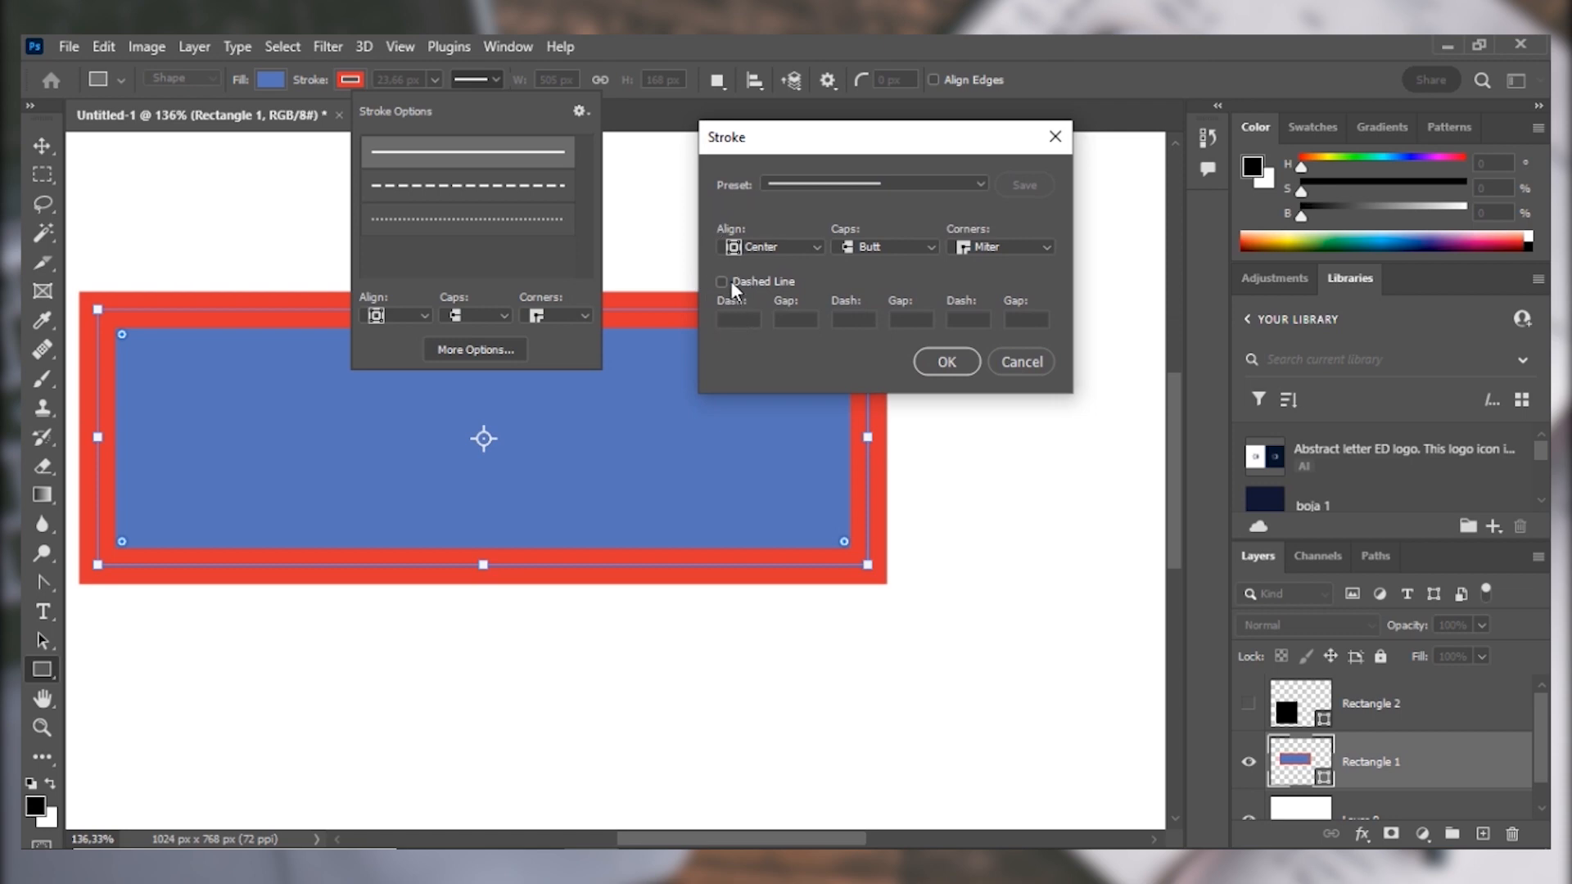
left_click(979, 183)
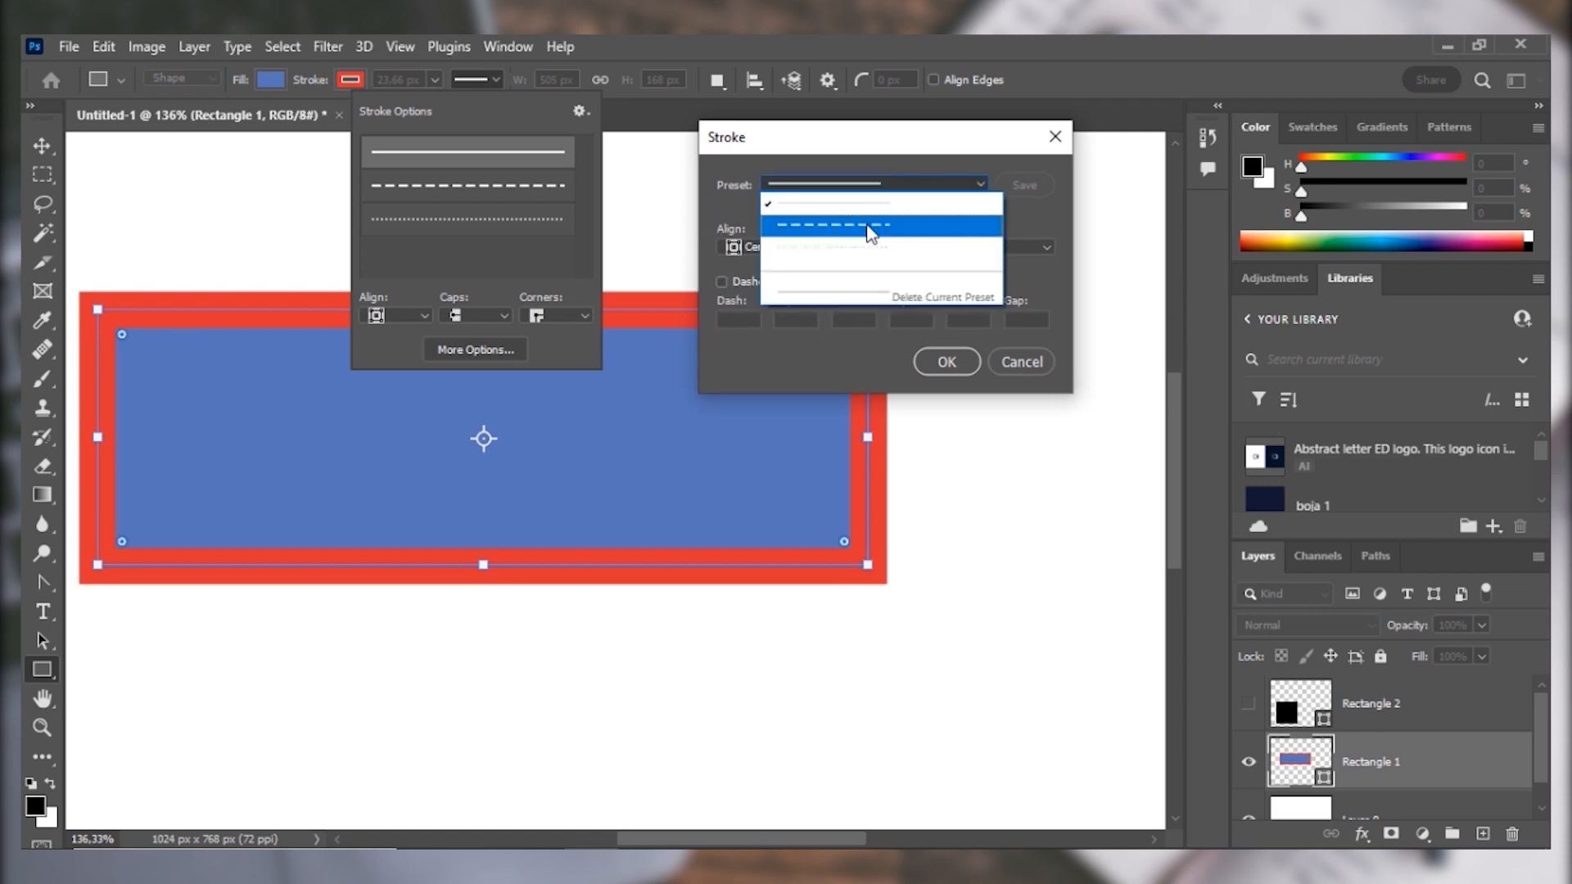
left_click(878, 190)
left_click(722, 281)
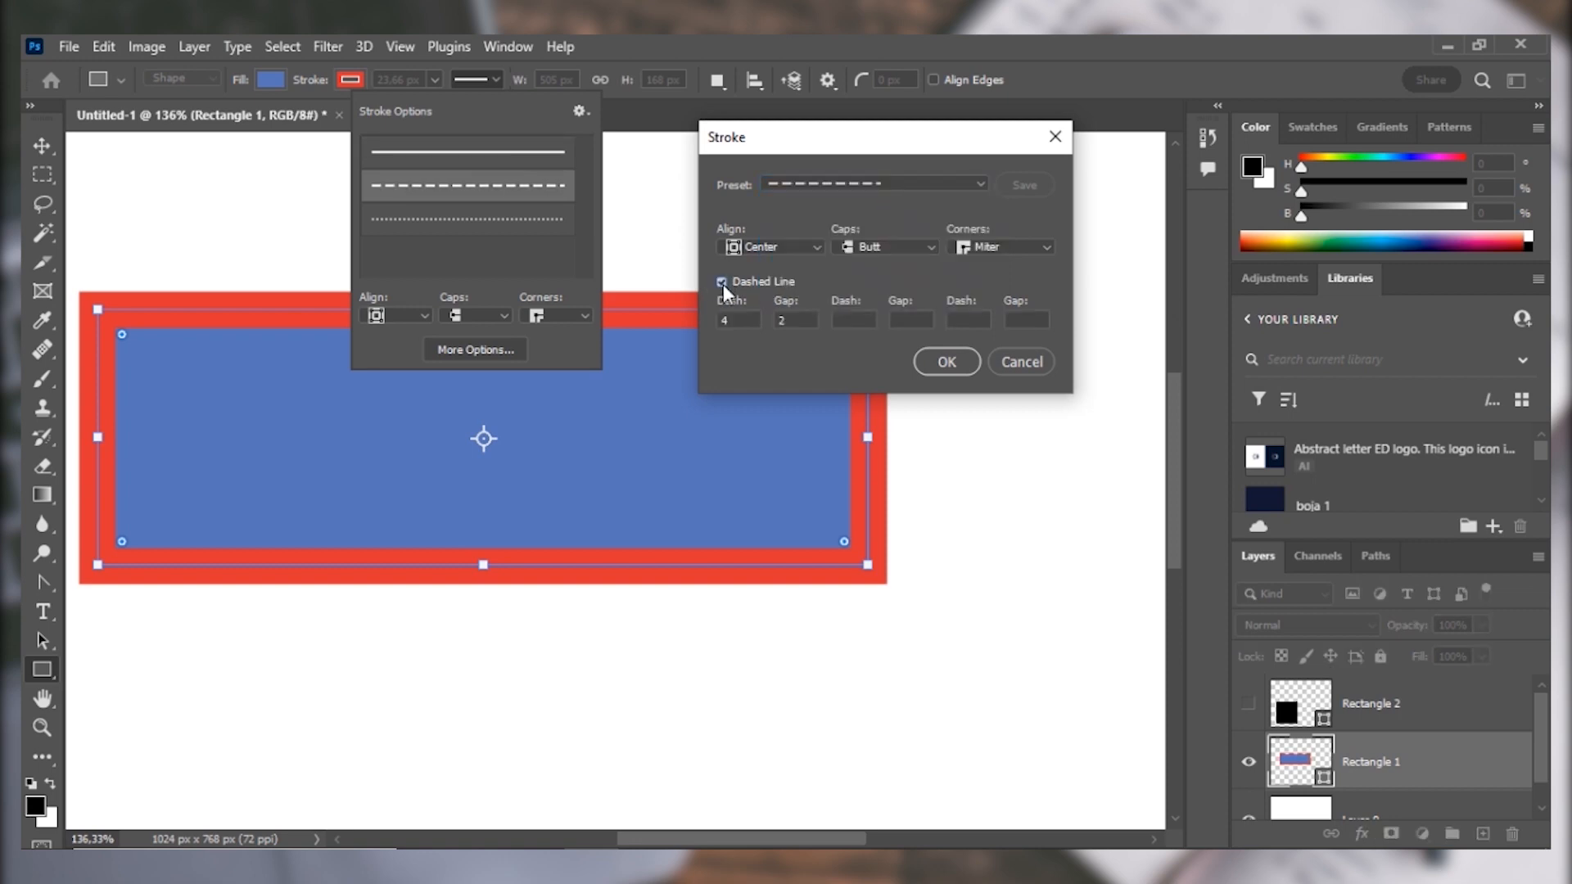
left_click_drag(738, 321, 713, 322)
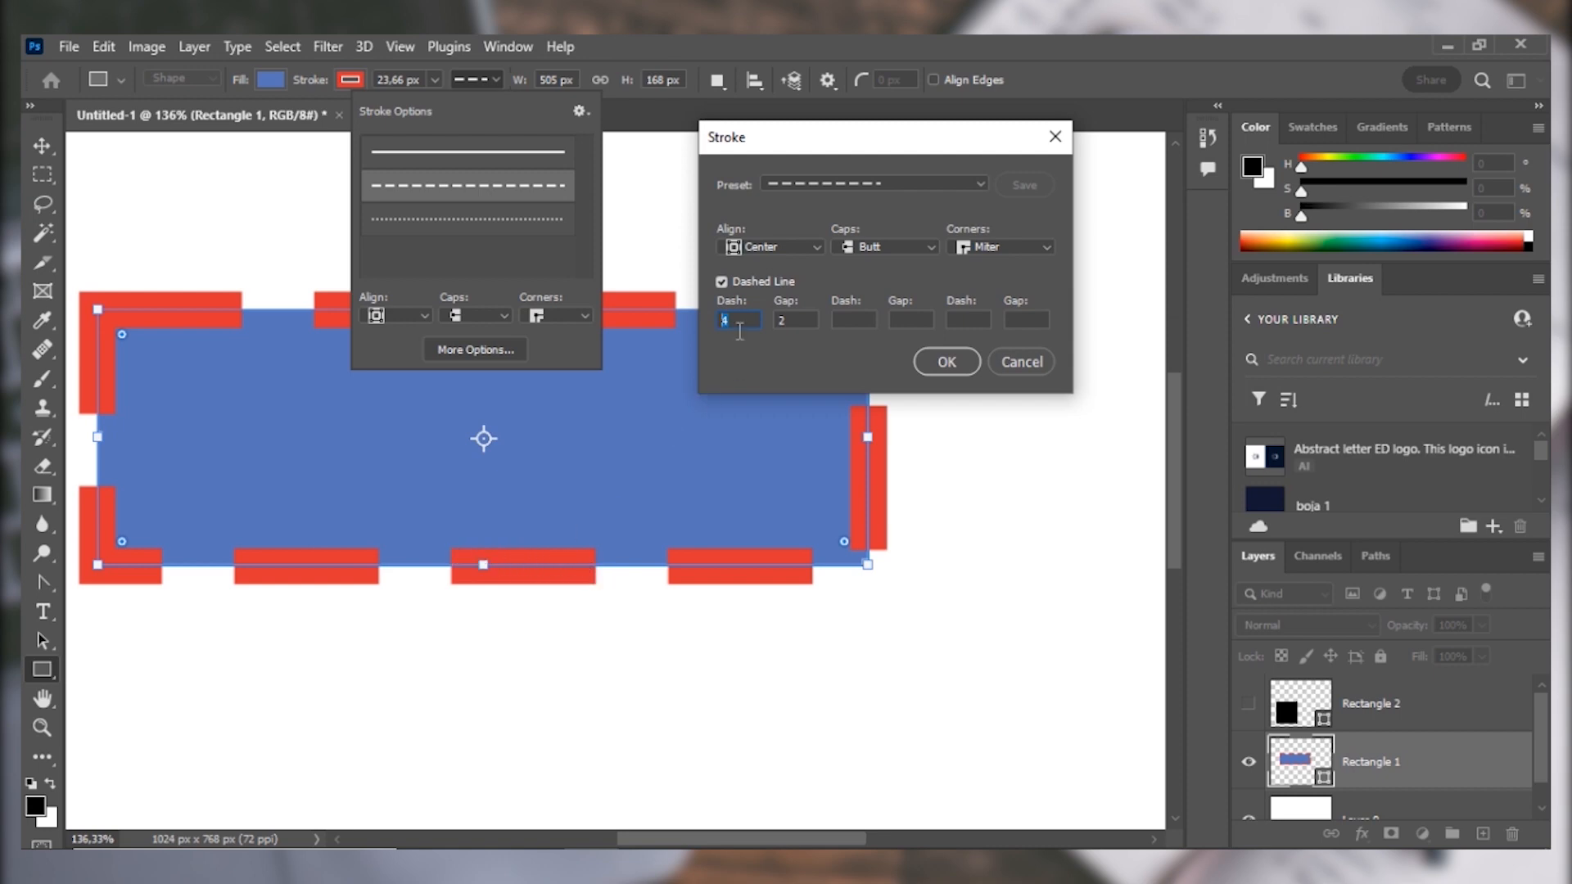
type("10")
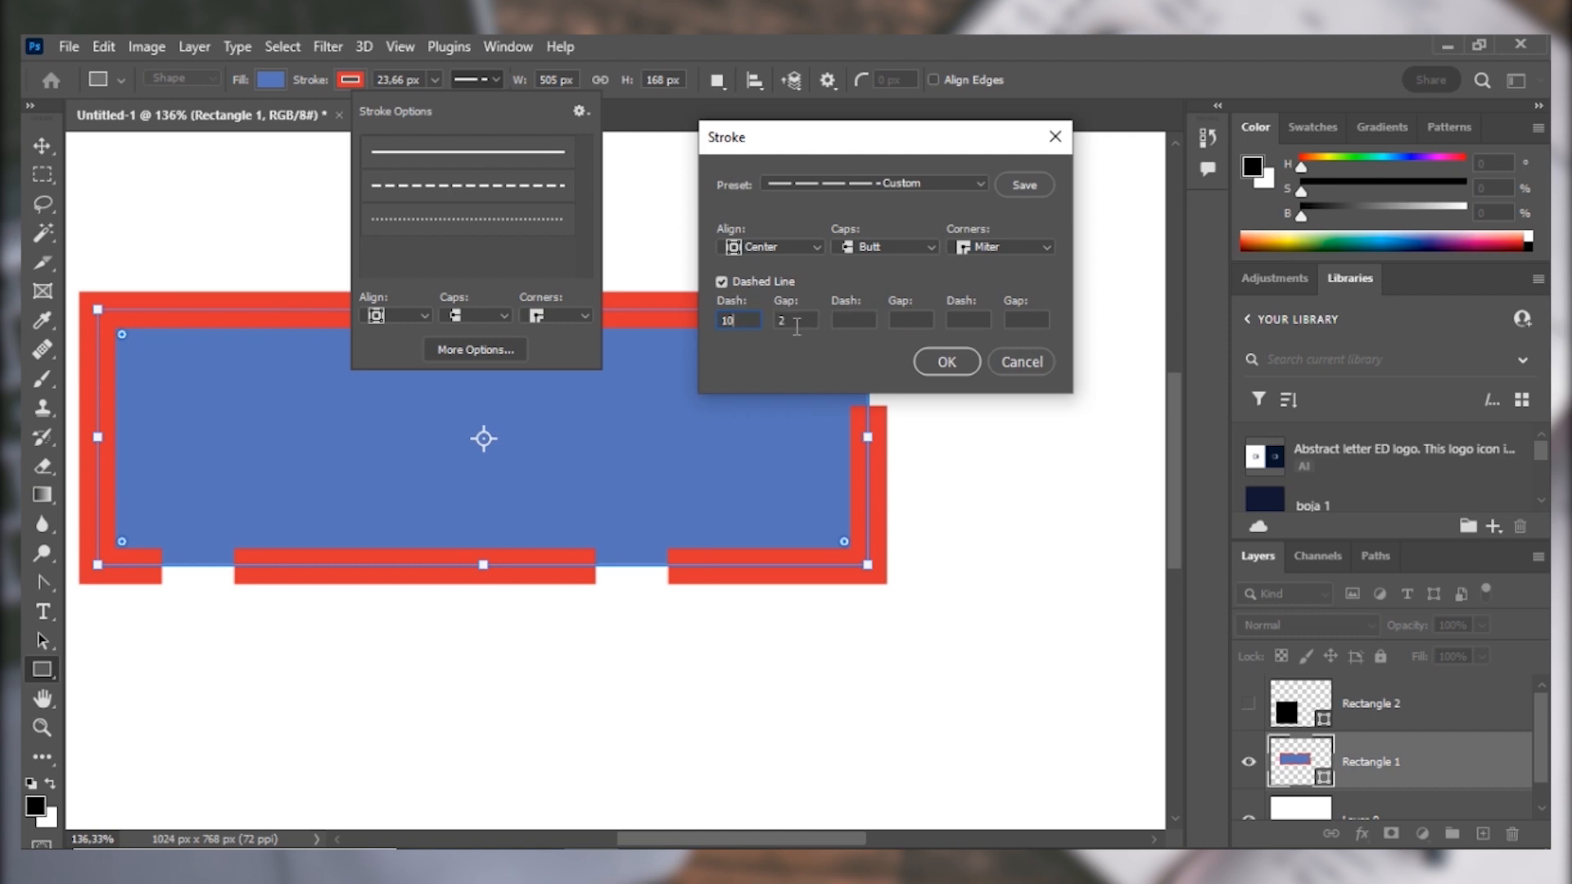
left_click(781, 320)
type("4")
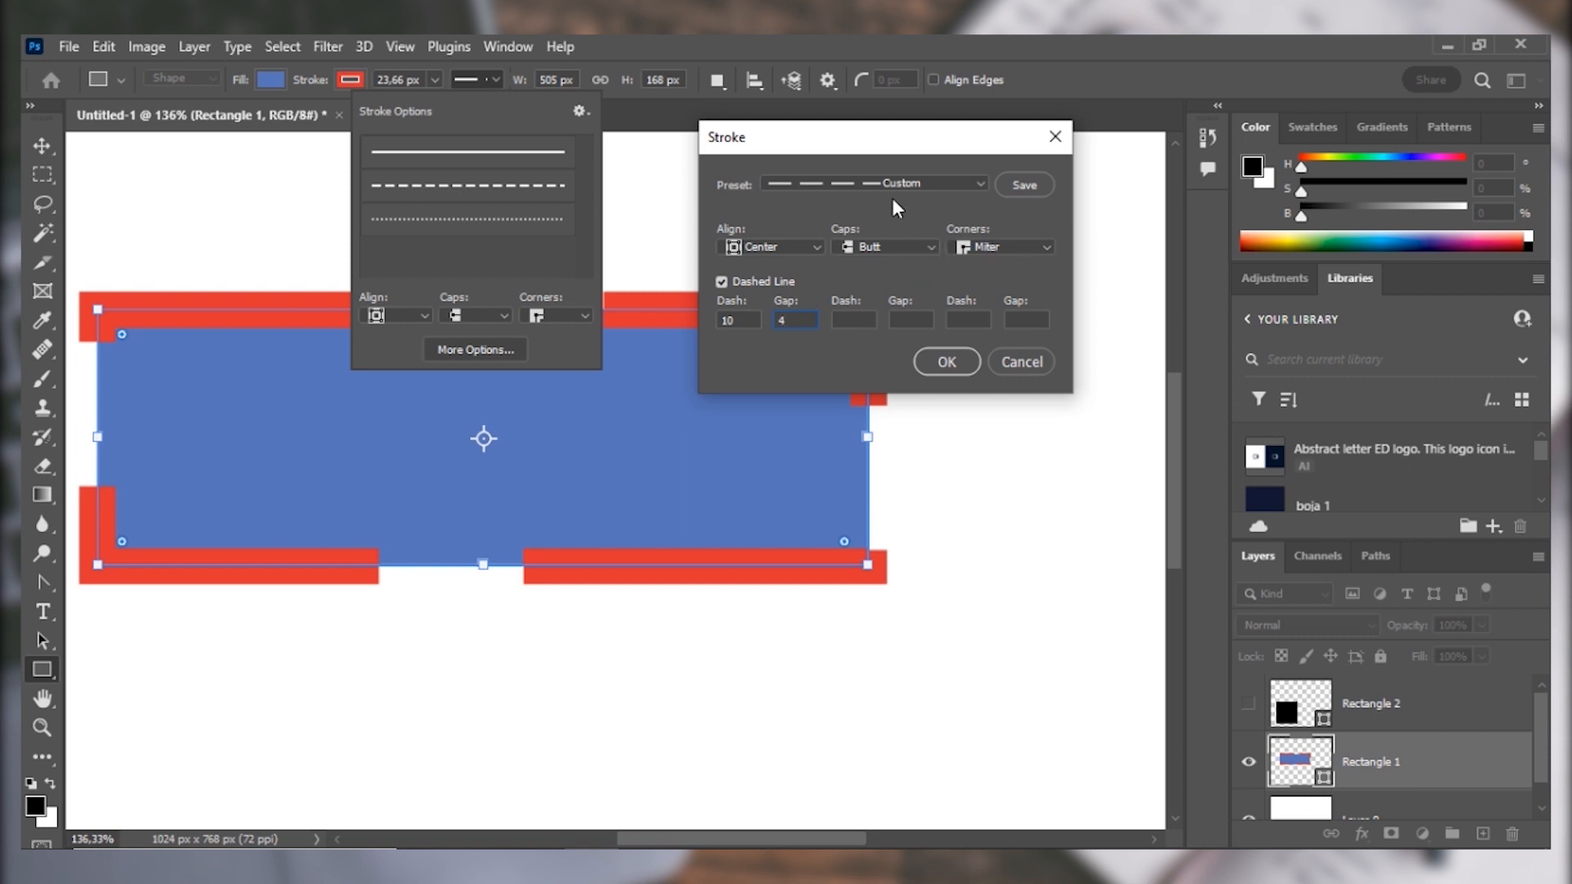
Set the dashed stroke's caps to Round and apply the stroke settings.
left_click(910, 248)
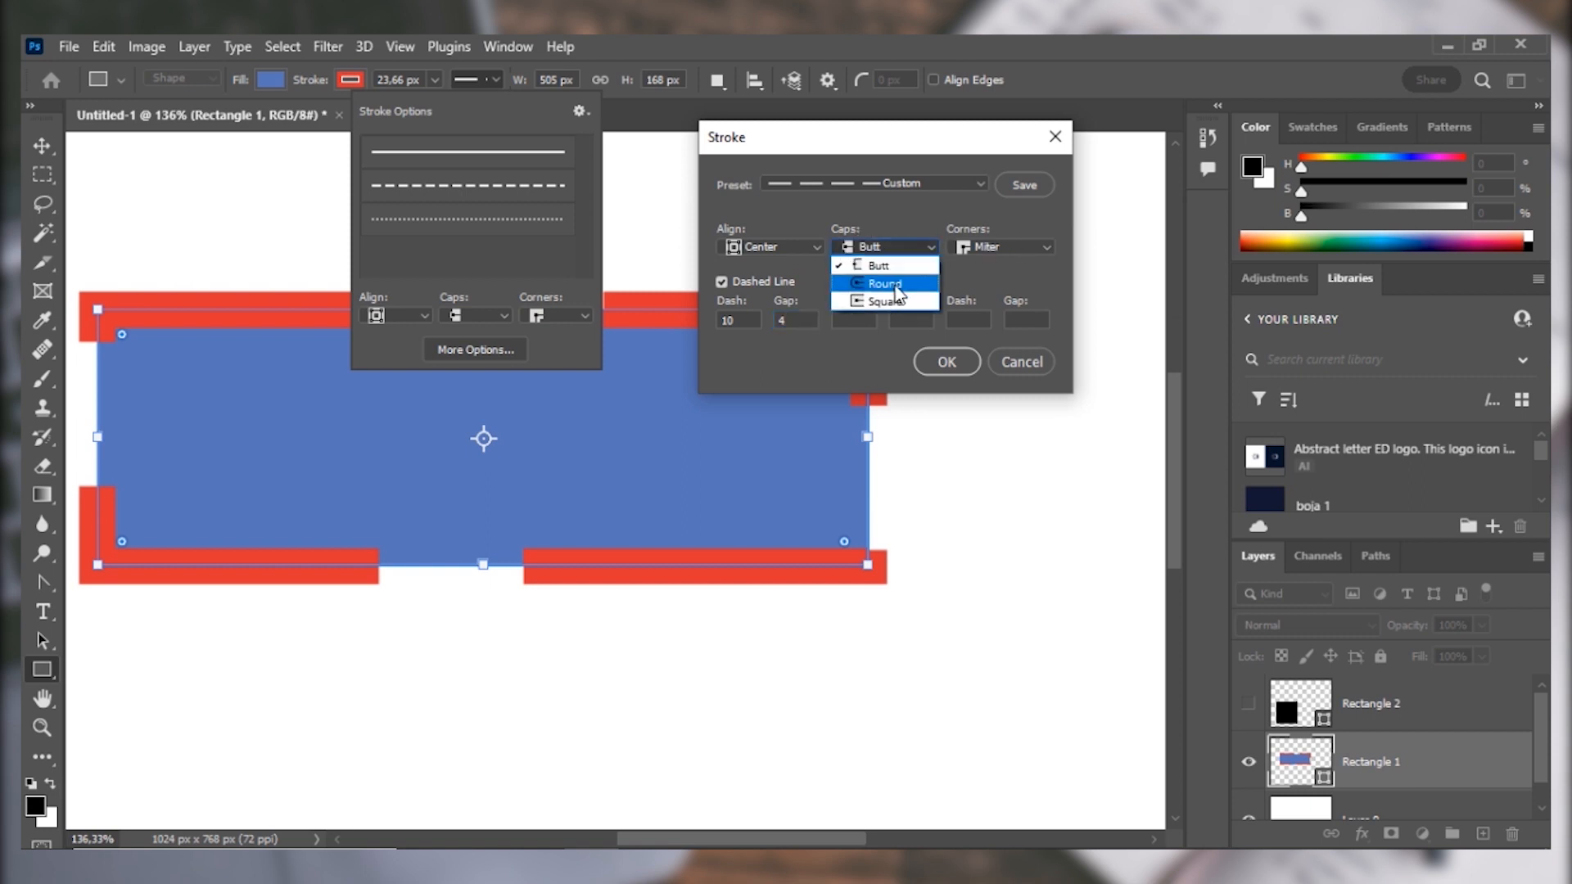
left_click(924, 276)
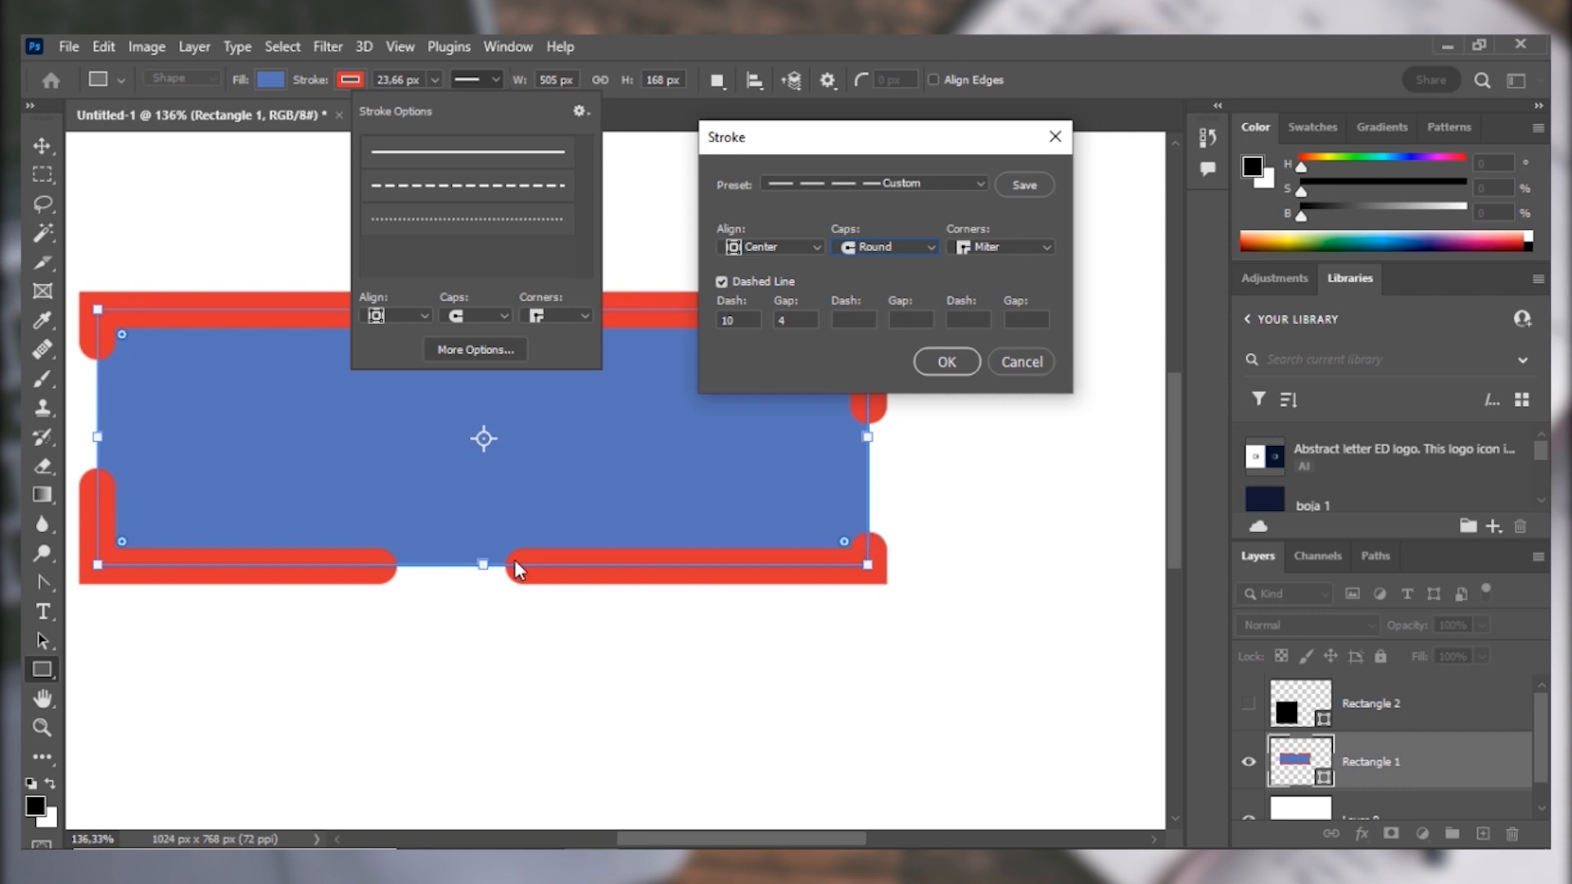
left_click(966, 365)
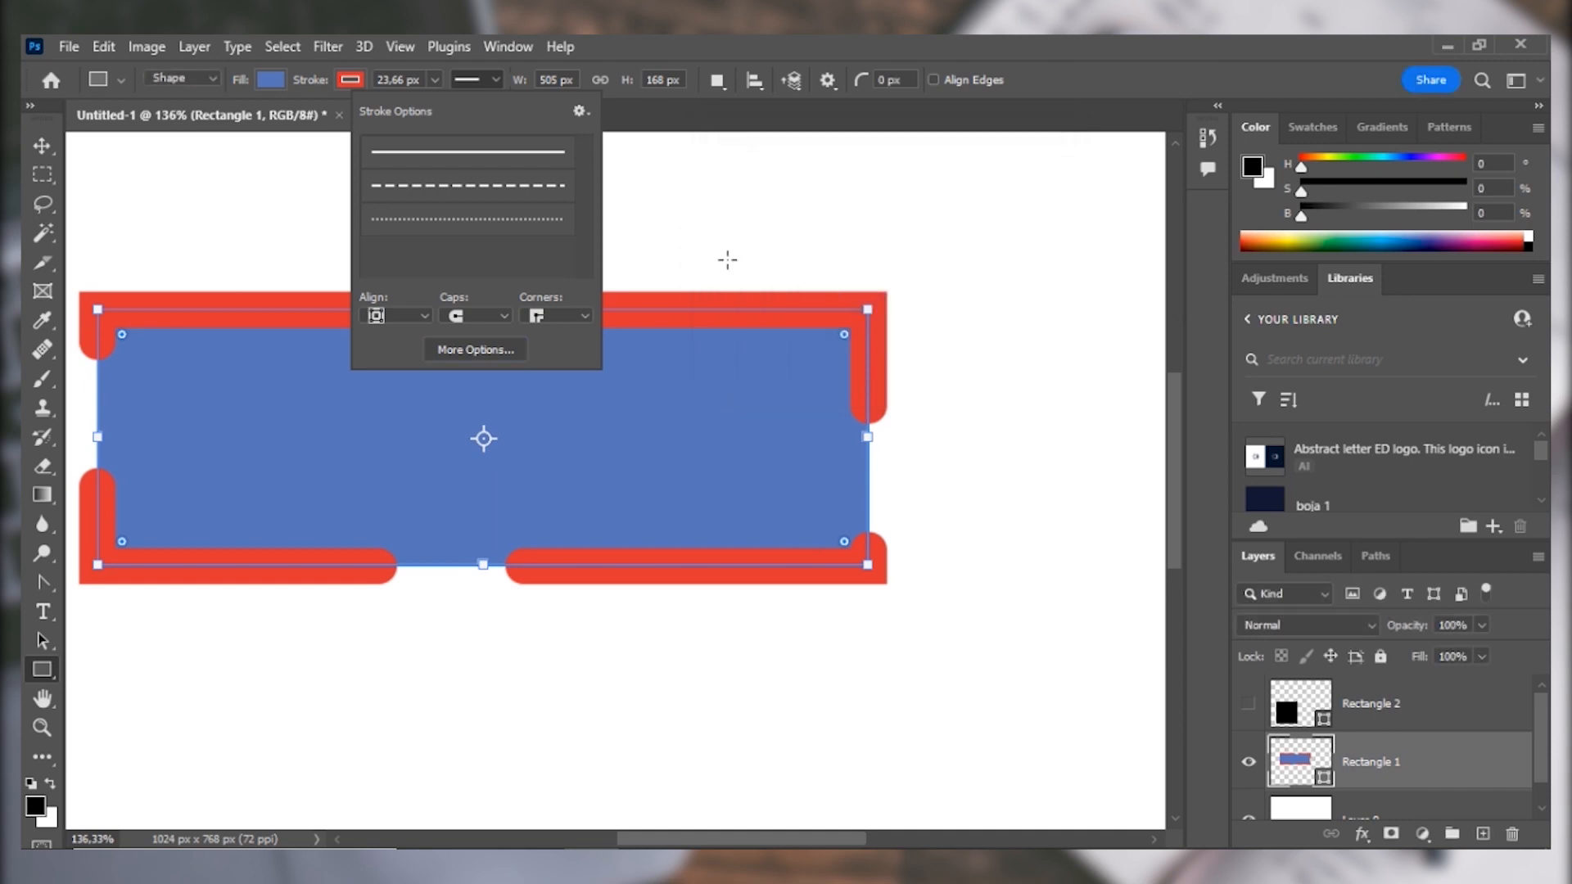
Remove the red stroke from the blue rectangle by setting its stroke color to none.
left_click(280, 86)
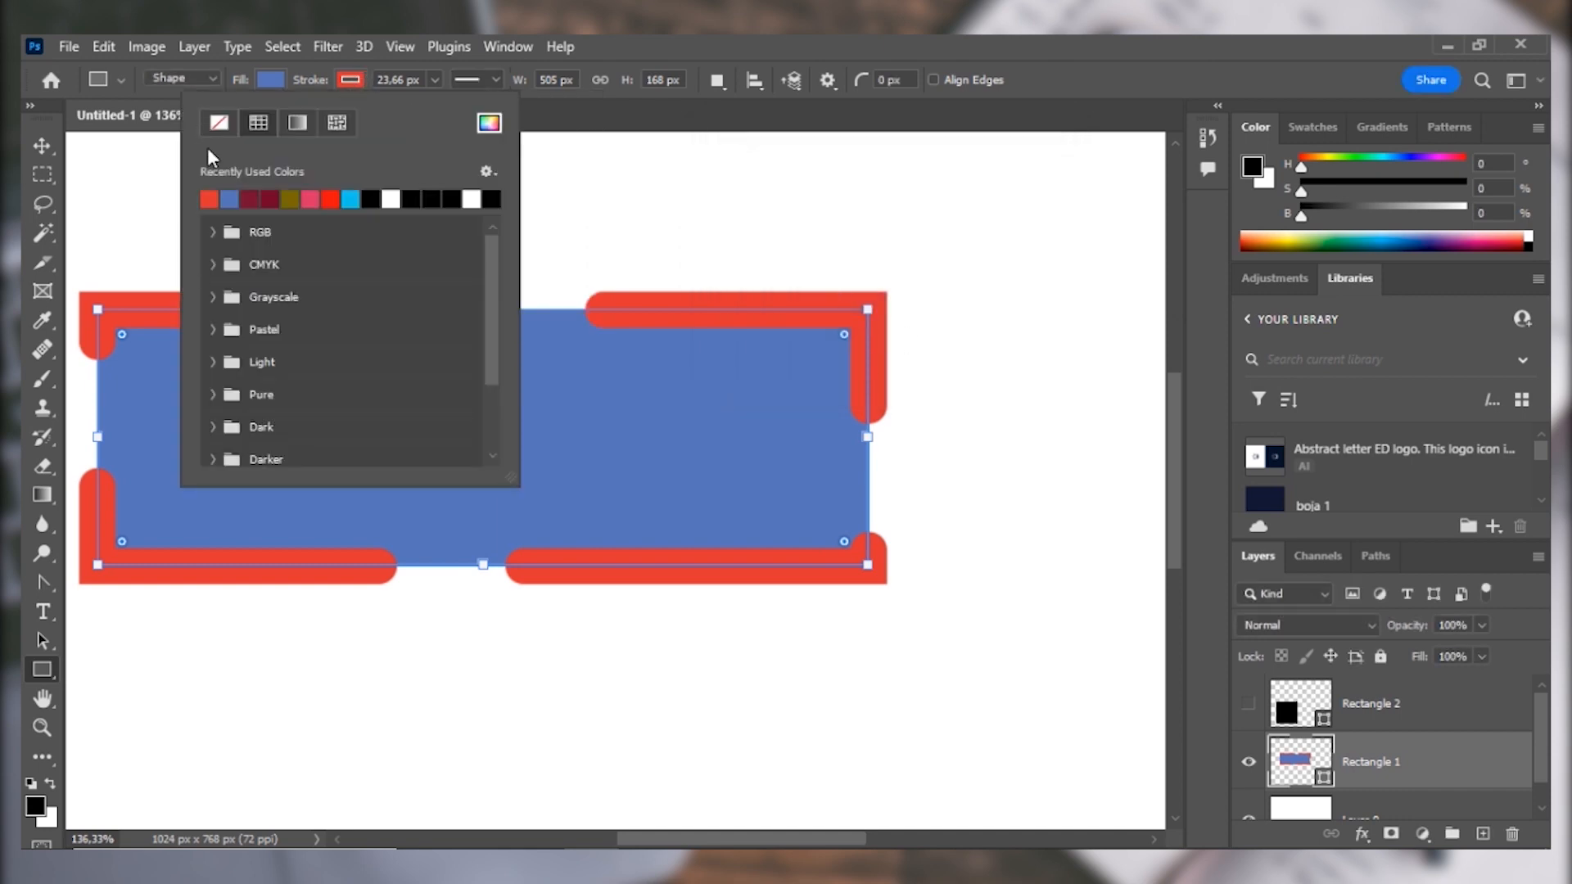
left_click(216, 126)
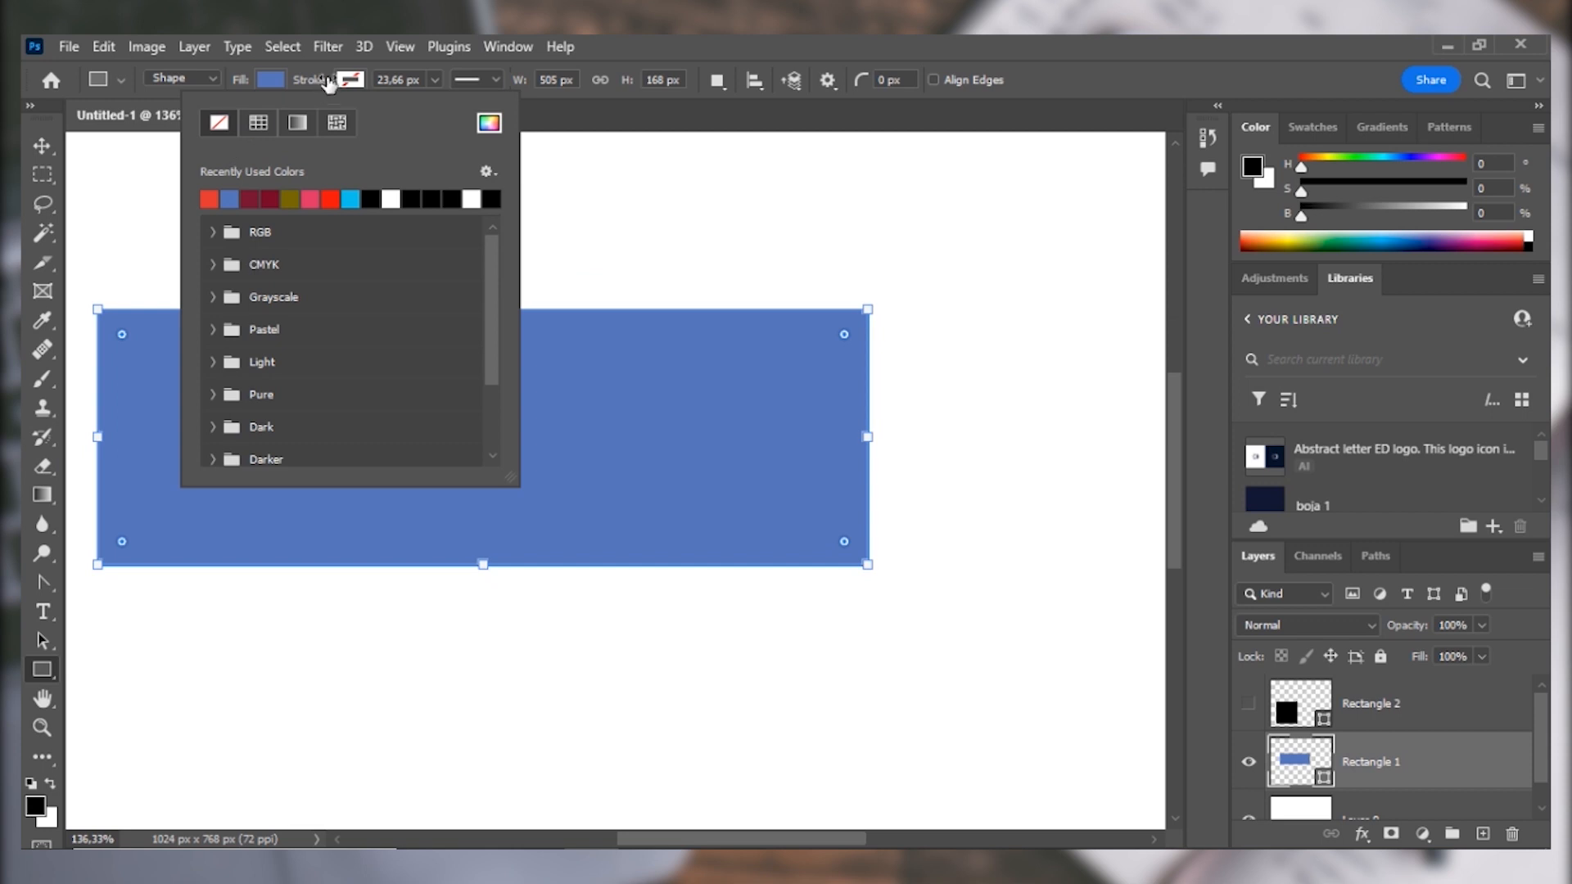
left_click(237, 82)
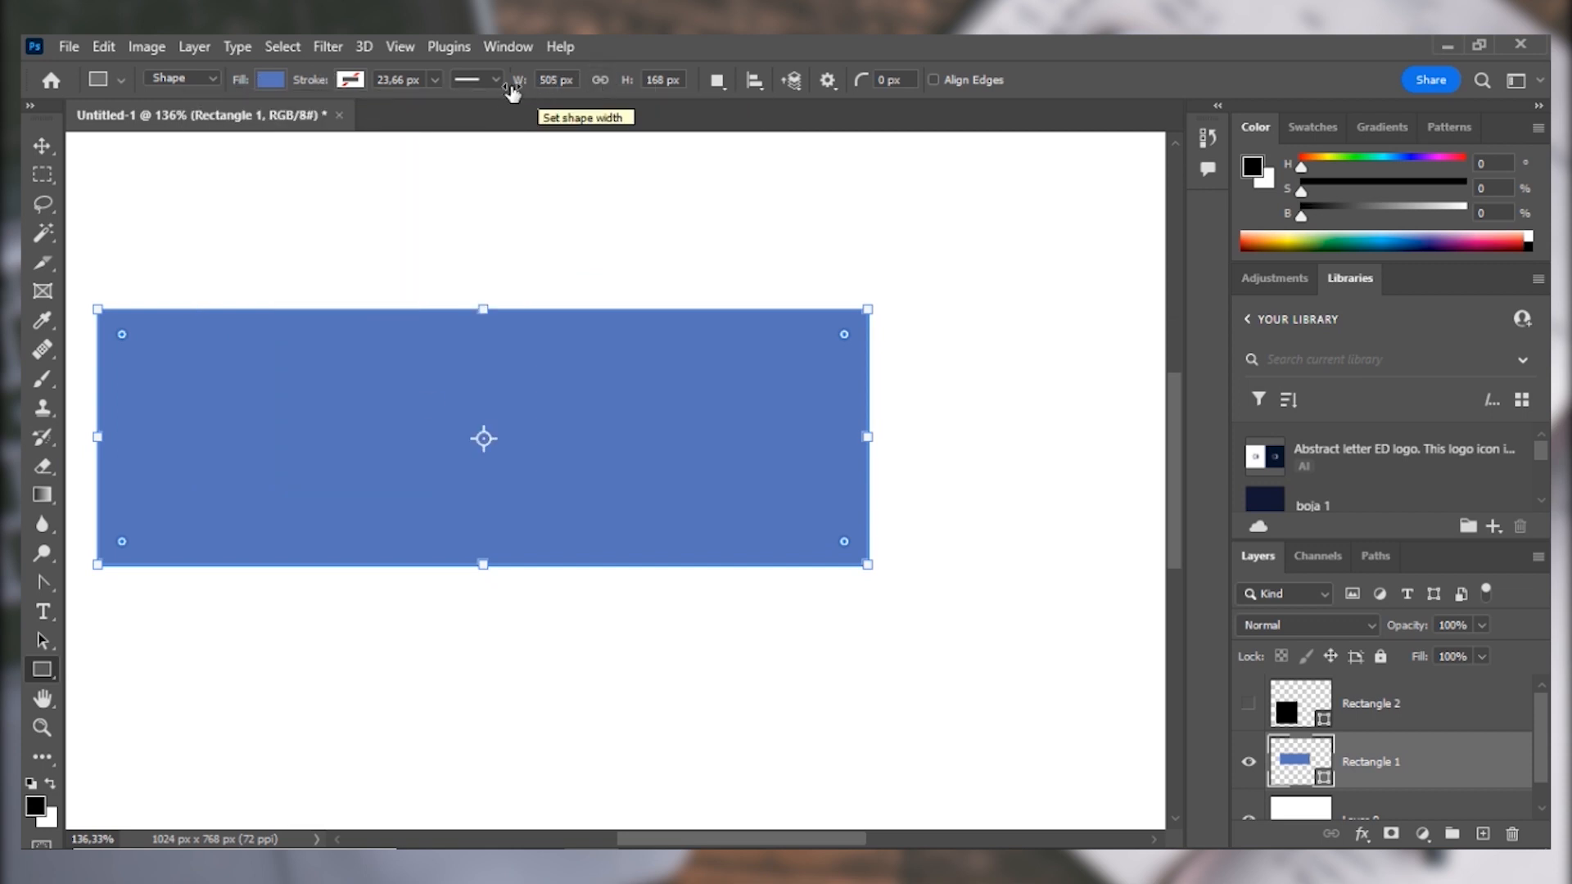
Resize the blue rectangle freehand to about 316 by 236 px, widen it from its side, and readjust it from a corner.
left_click_drag(867, 565, 578, 669)
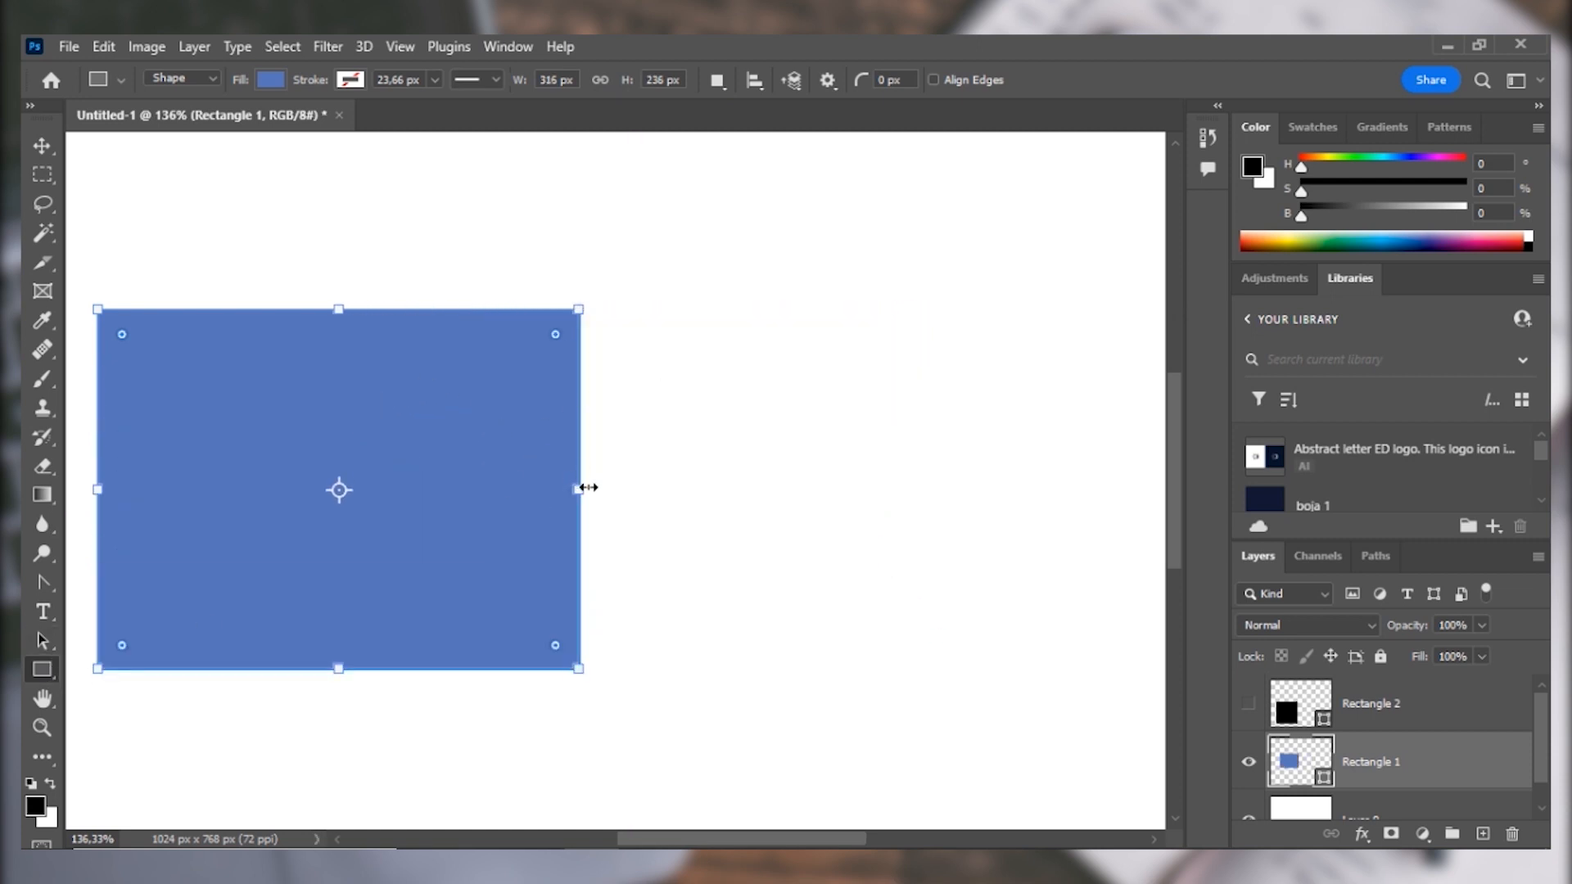
left_click_drag(588, 487, 846, 458)
left_click_drag(849, 310, 698, 413)
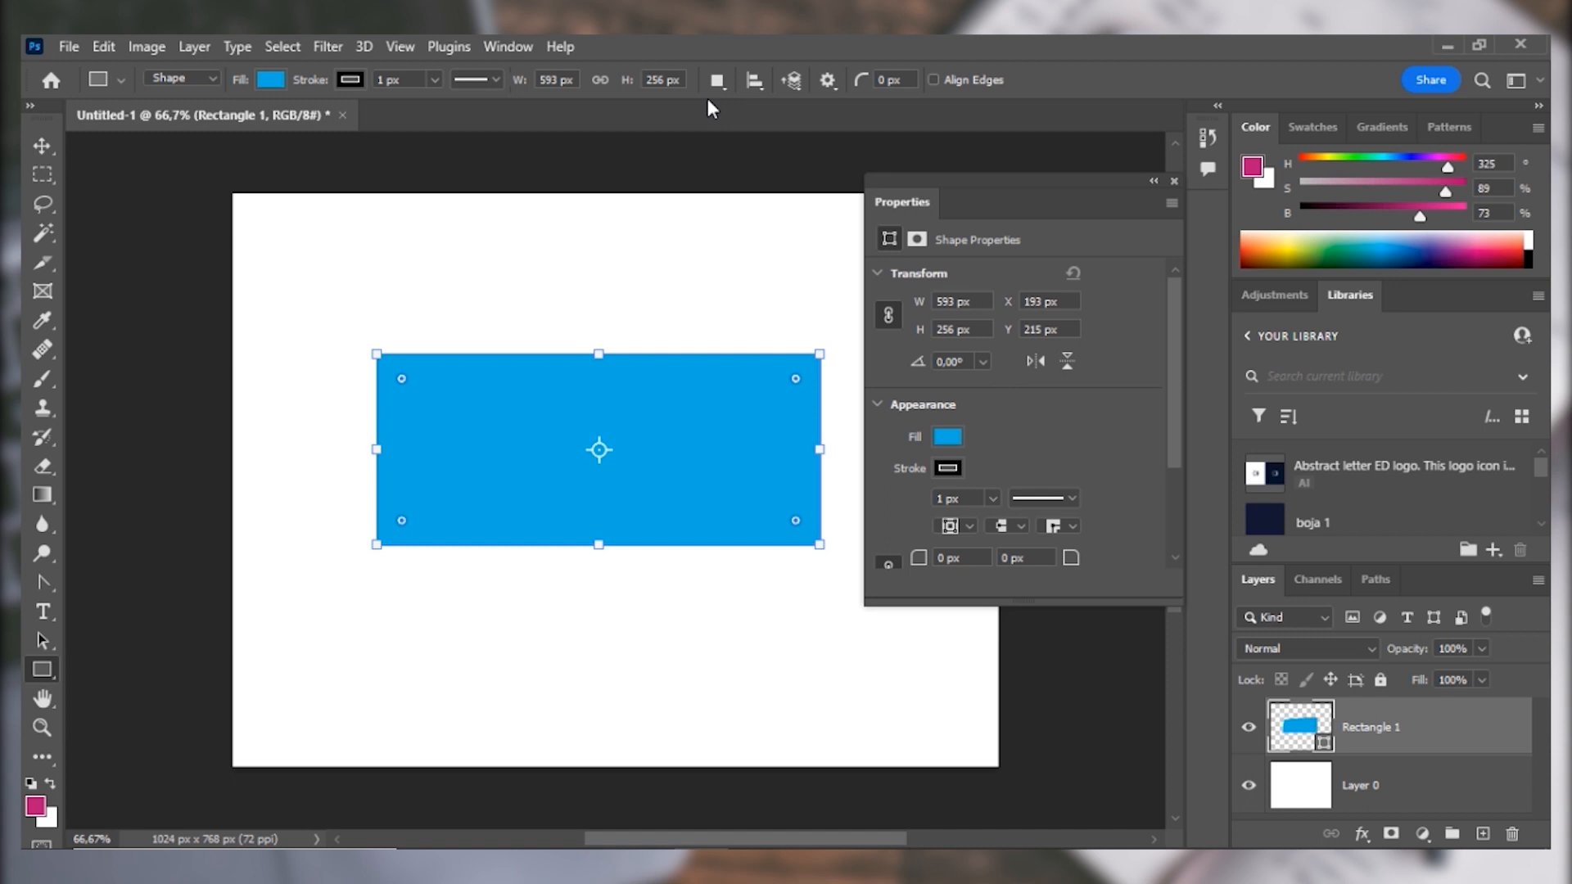
Keep the New Layer path operation and draw an ellipse about 199 by 184 px below the light blue rectangle.
left_click(717, 81)
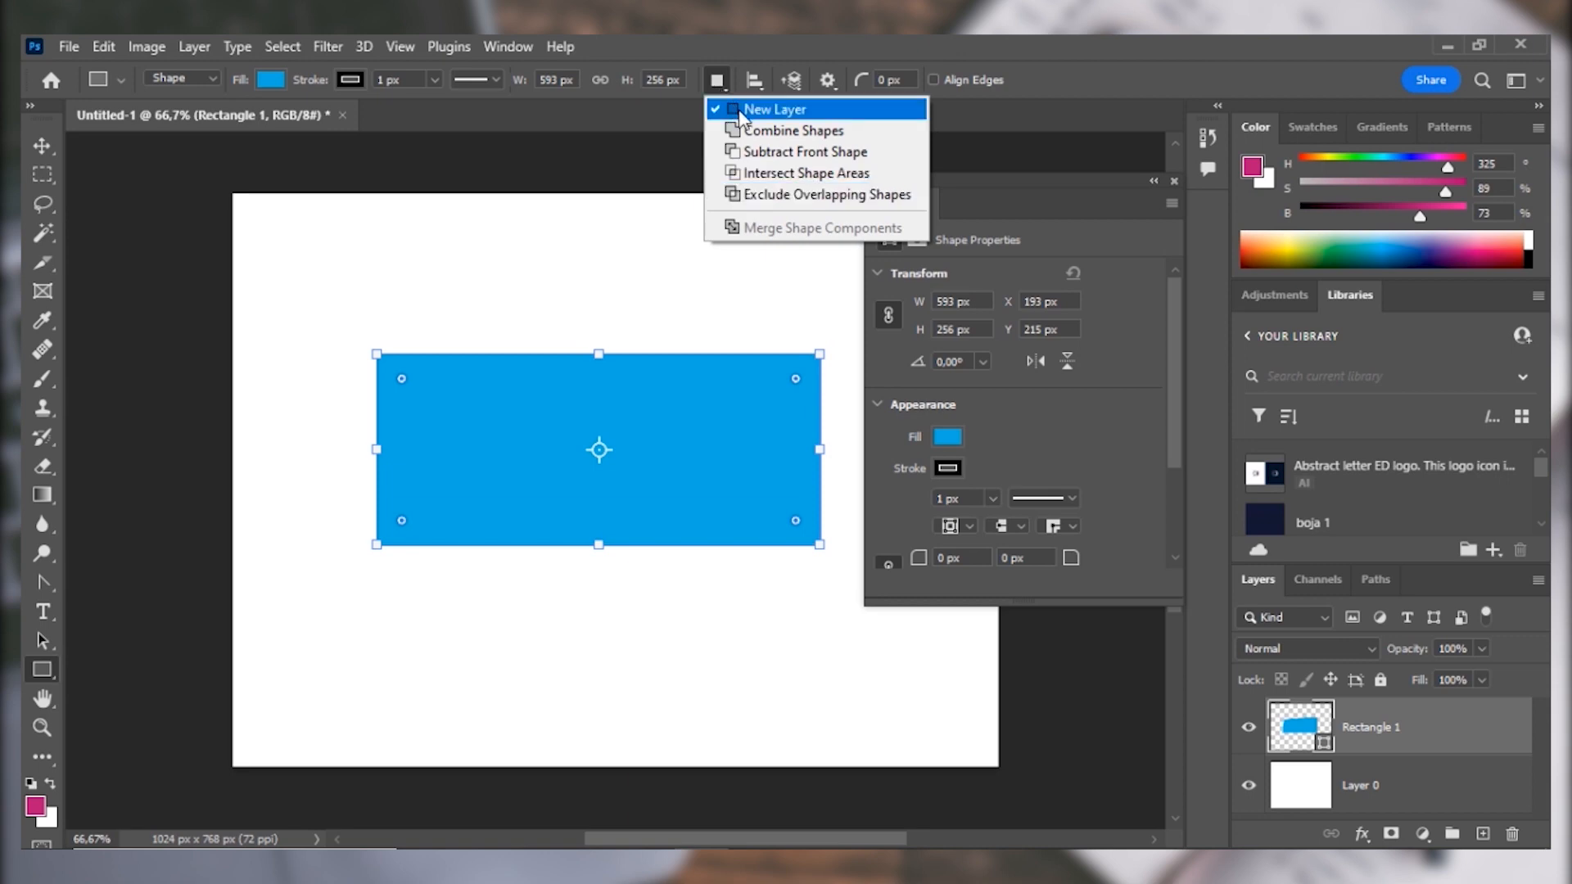
left_click(717, 85)
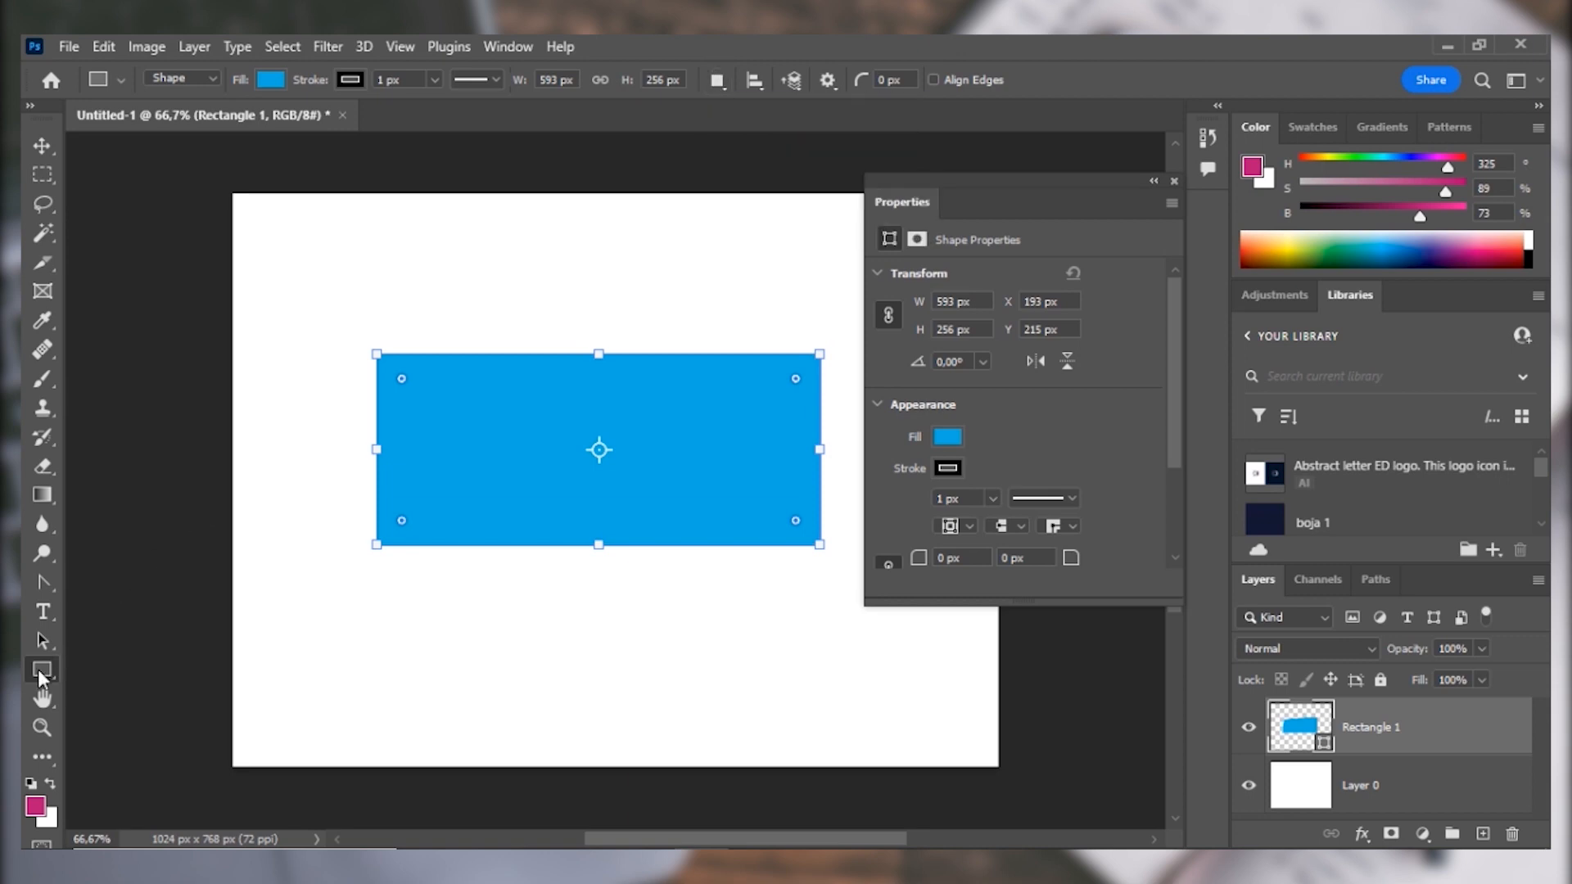
right_click(38, 670)
left_click(71, 691)
left_click_drag(419, 585, 568, 722)
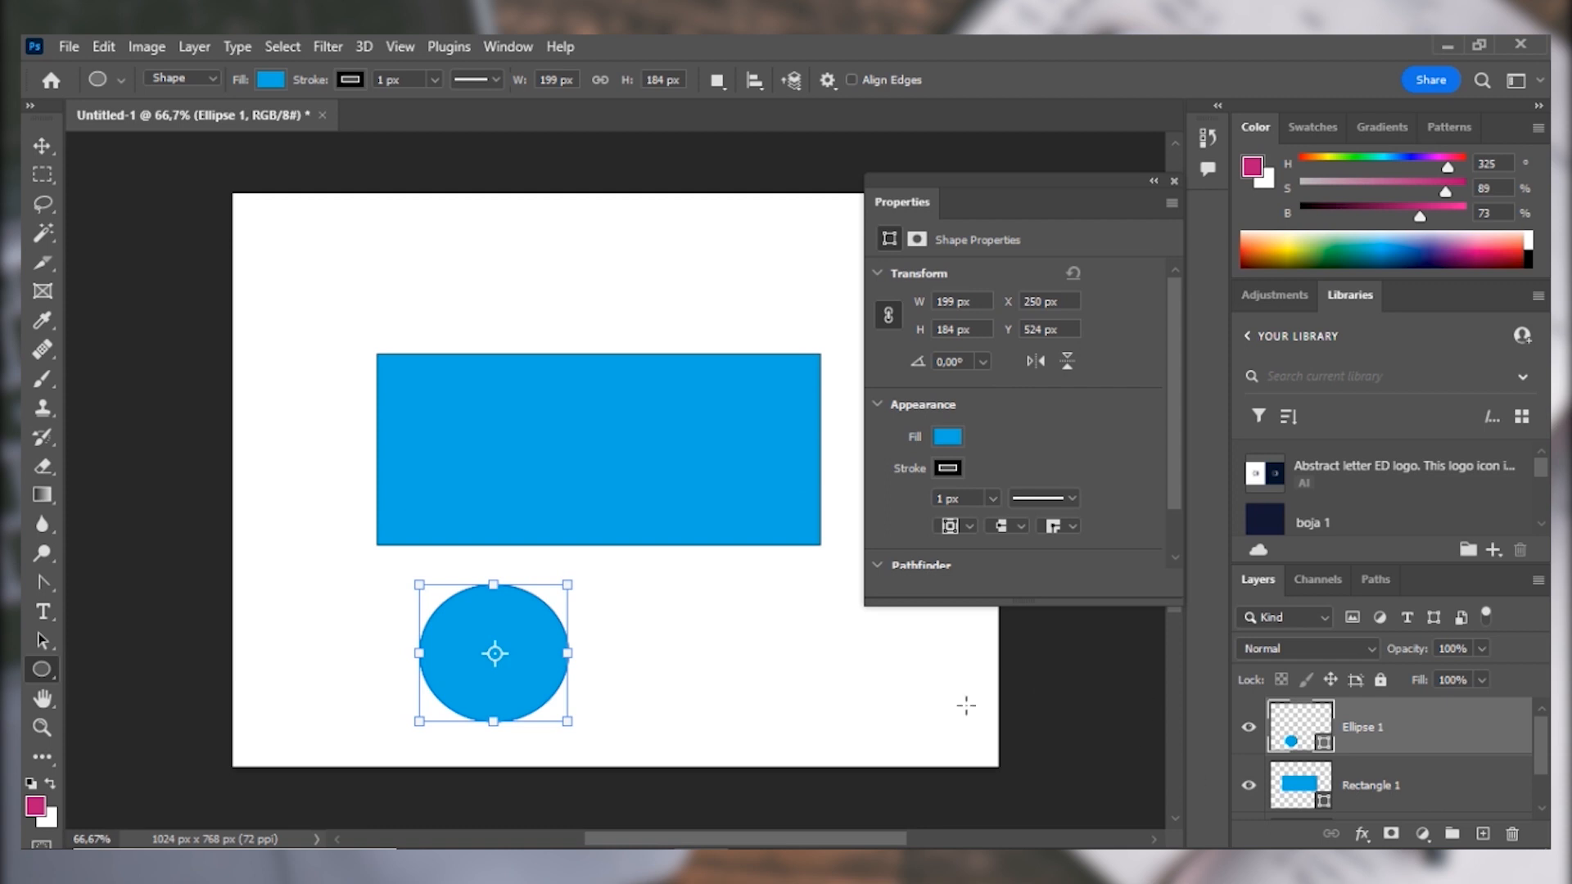
Move the blue ellipse up to overlap the rectangle's lower edge and enlarge it freehand to about 242 by 211 px.
left_click(34, 644)
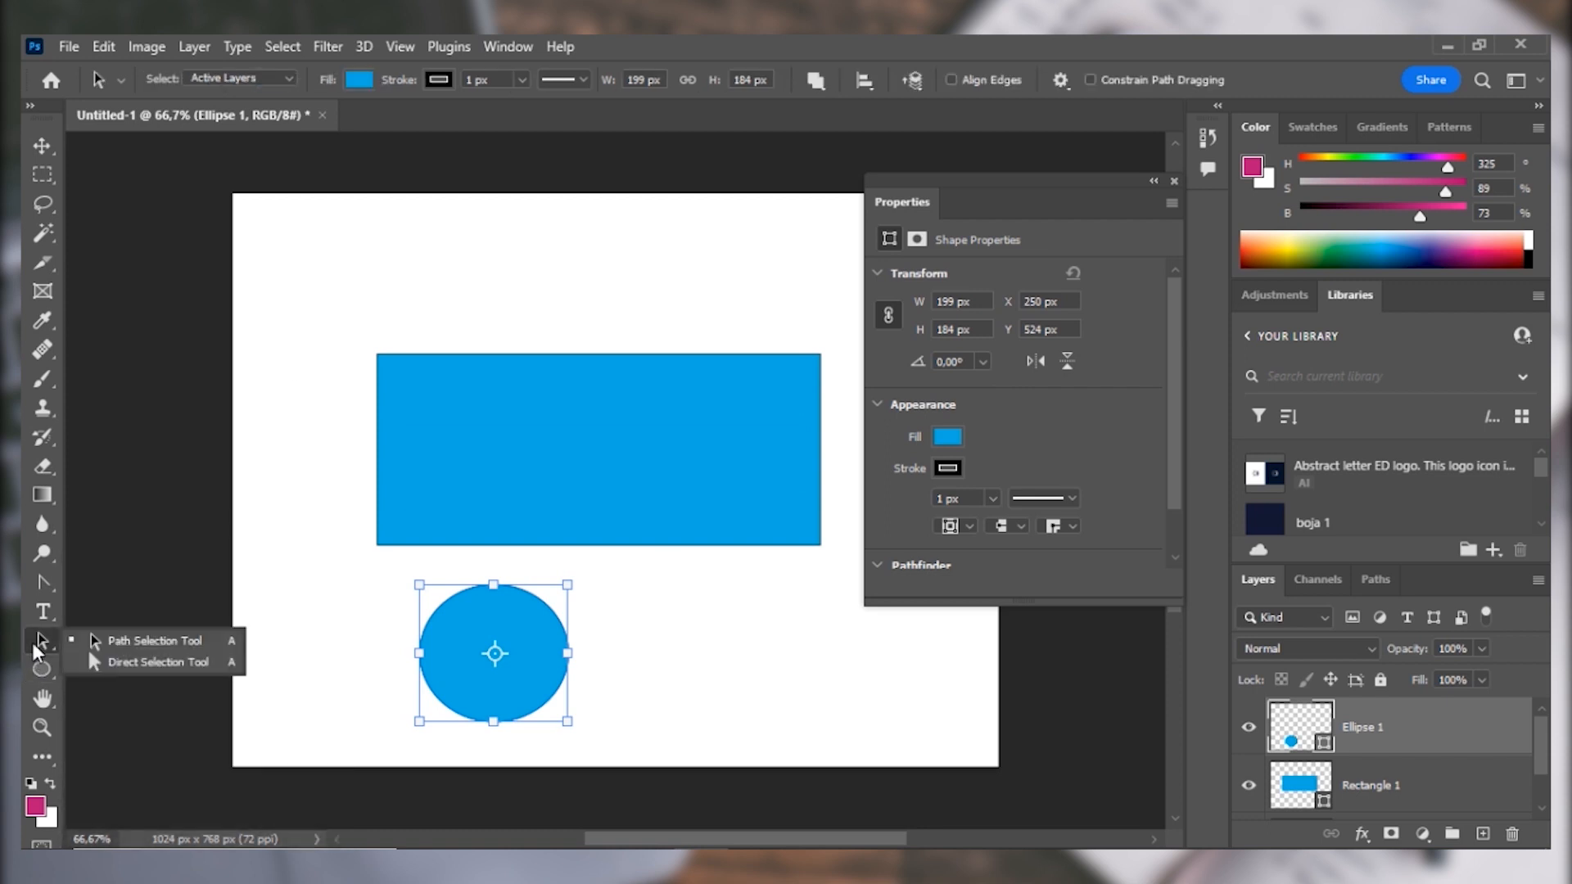
left_click(129, 642)
left_click_drag(459, 633, 476, 547)
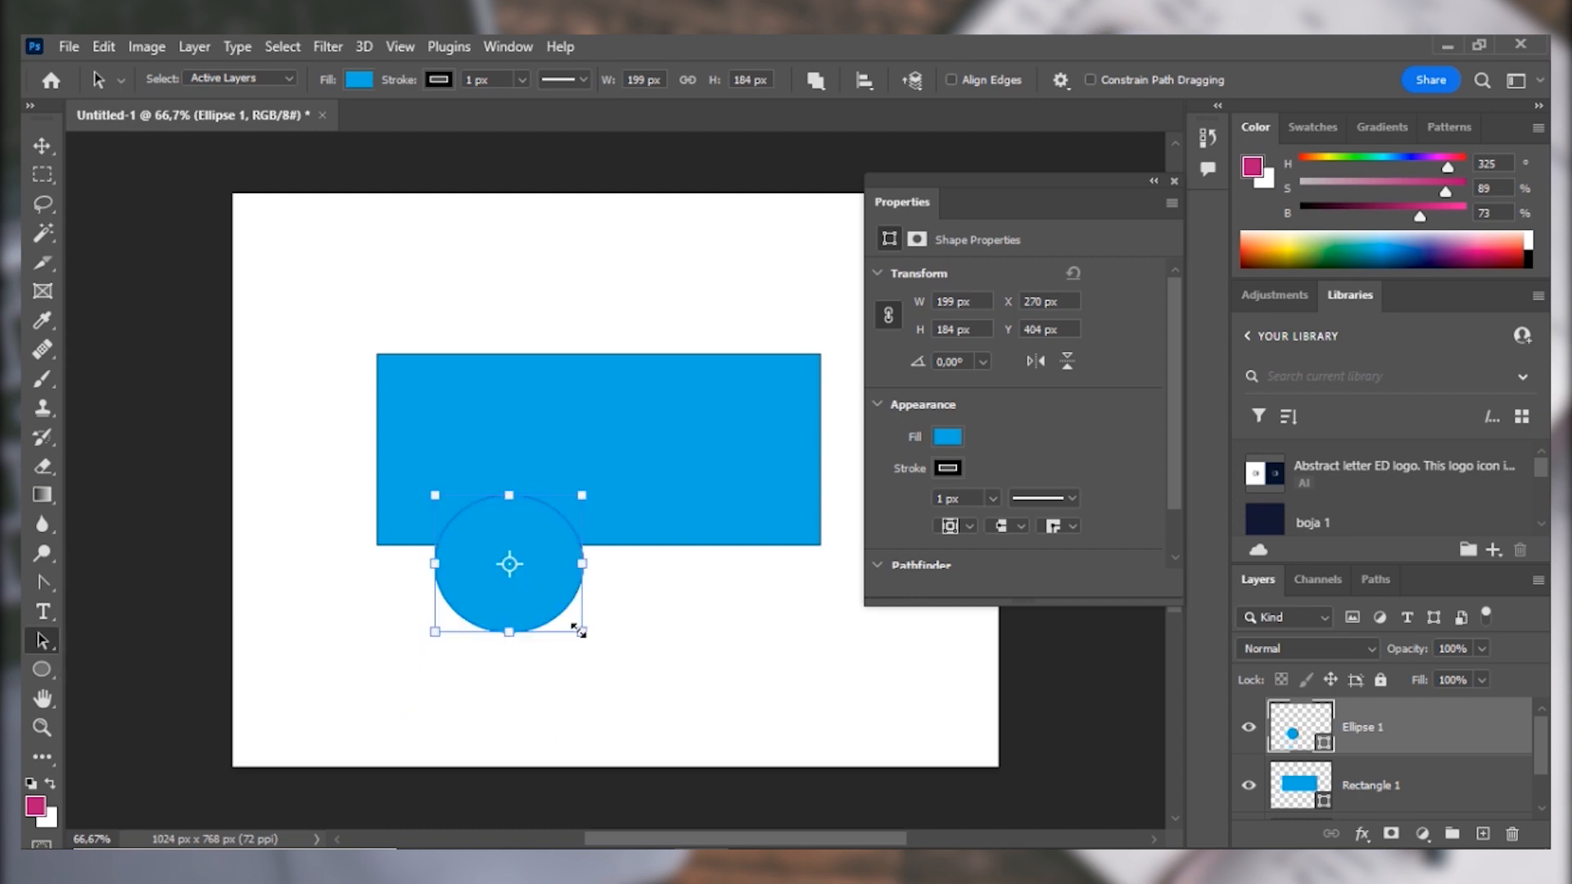
left_click_drag(580, 628, 604, 654)
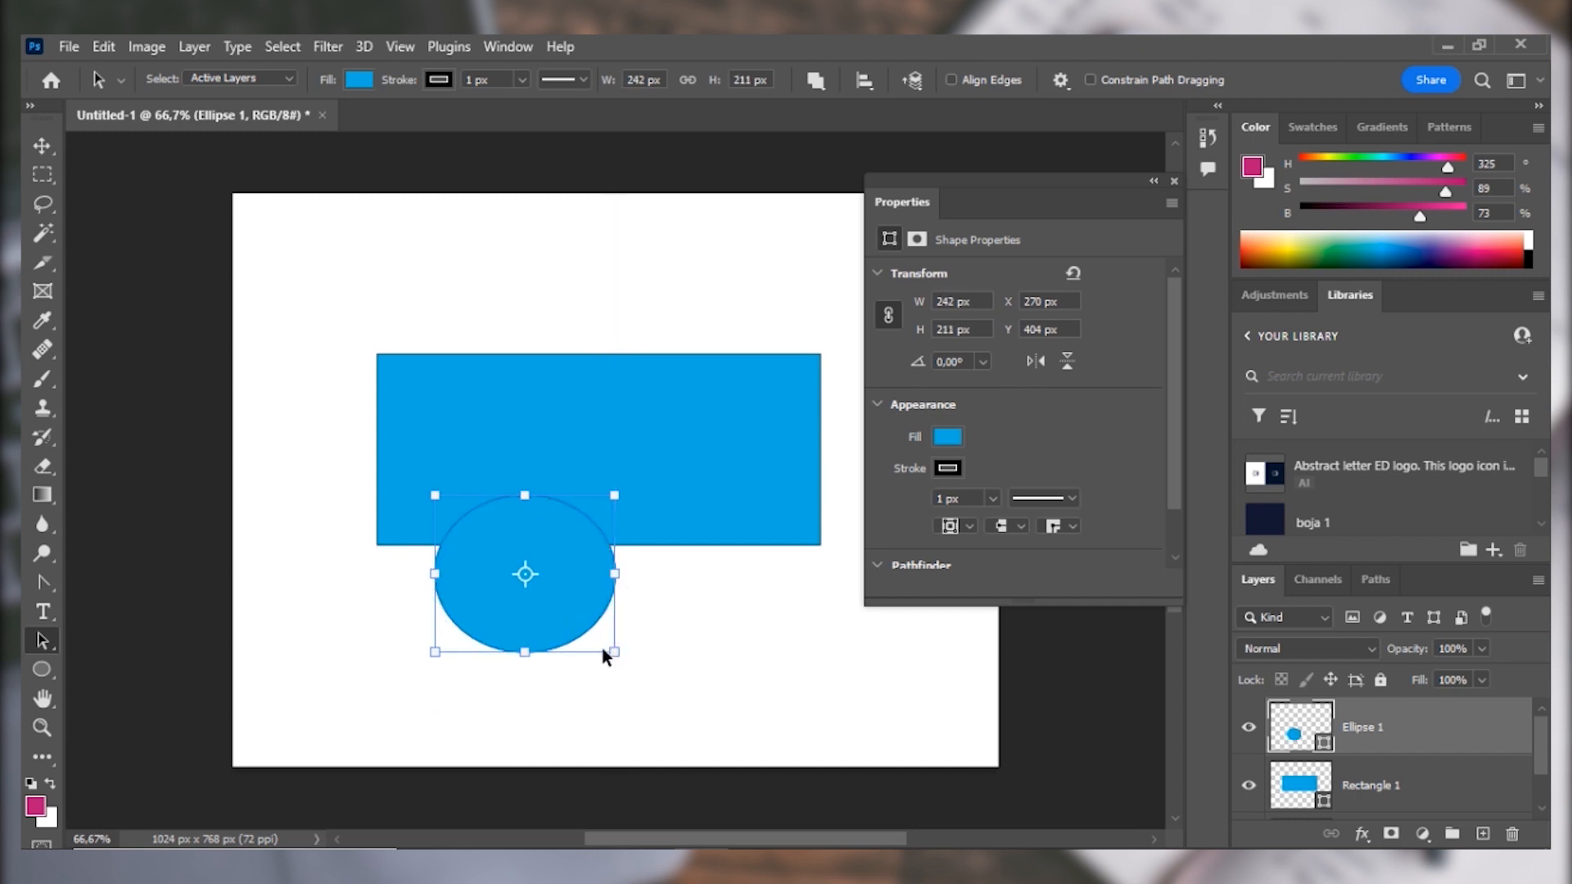
Merge the Rectangle 1 and Ellipse 1 shape layers into one shape, and undo the merge.
left_click(1464, 784)
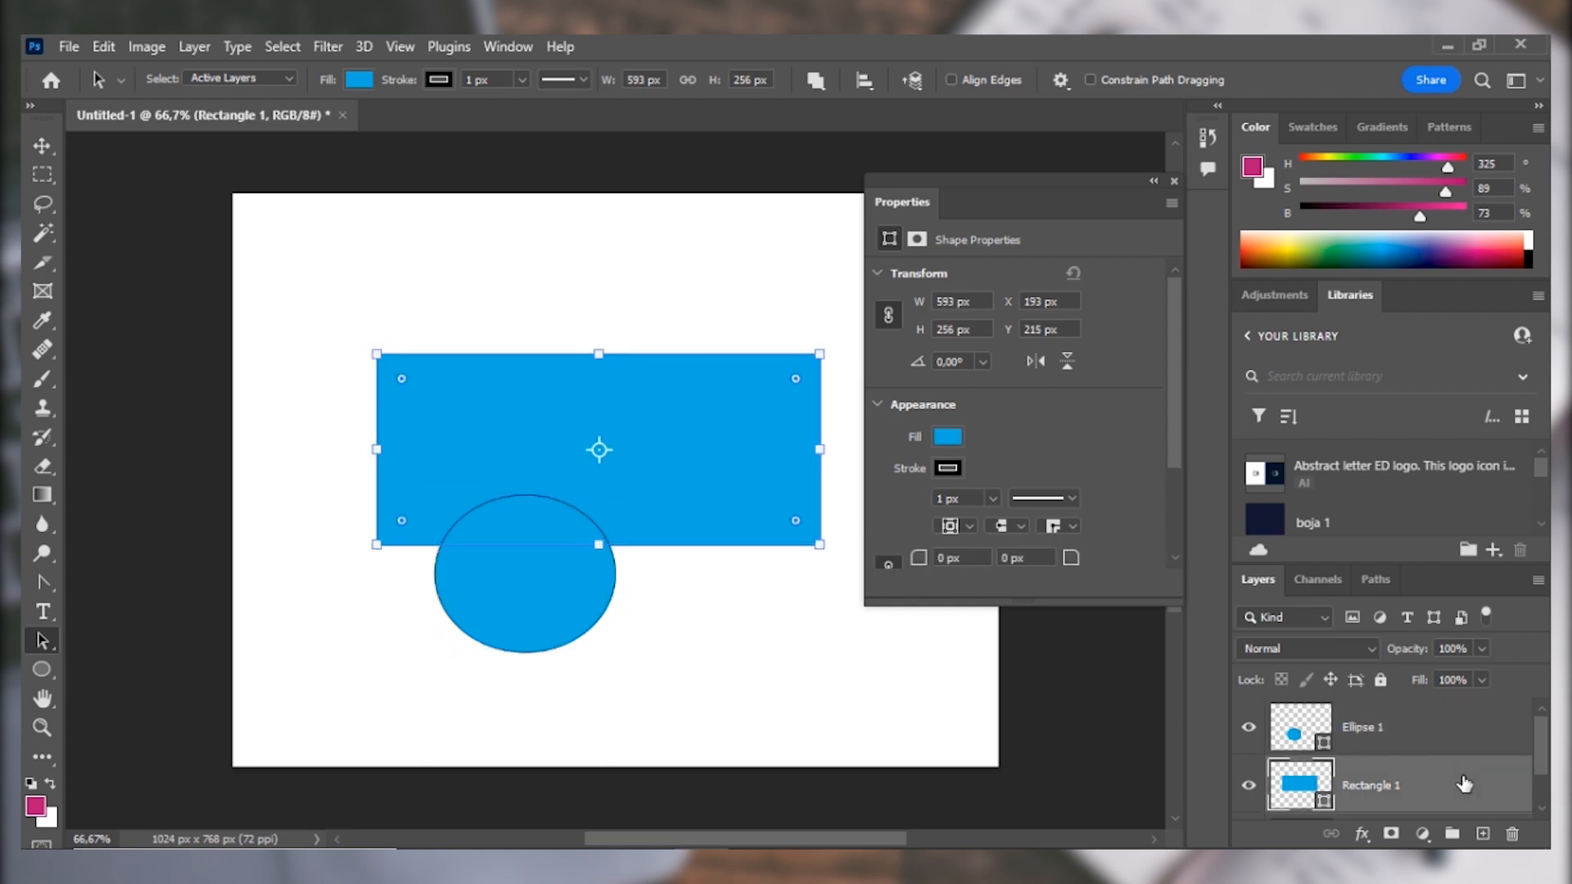
left_click(1452, 734, "shift")
right_click(1449, 725)
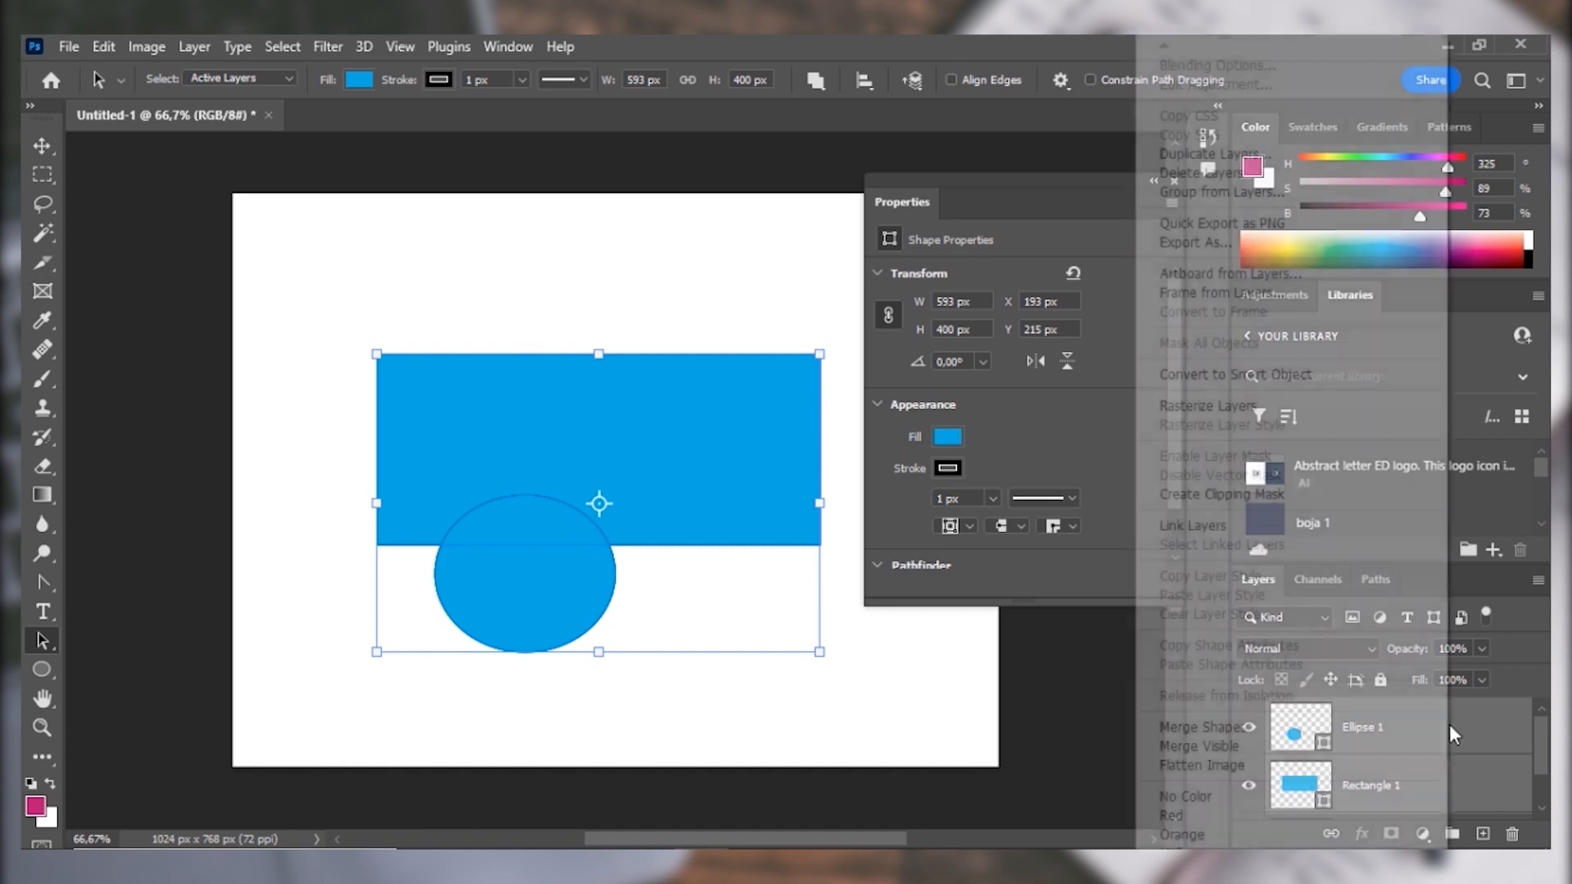
left_click(1218, 728)
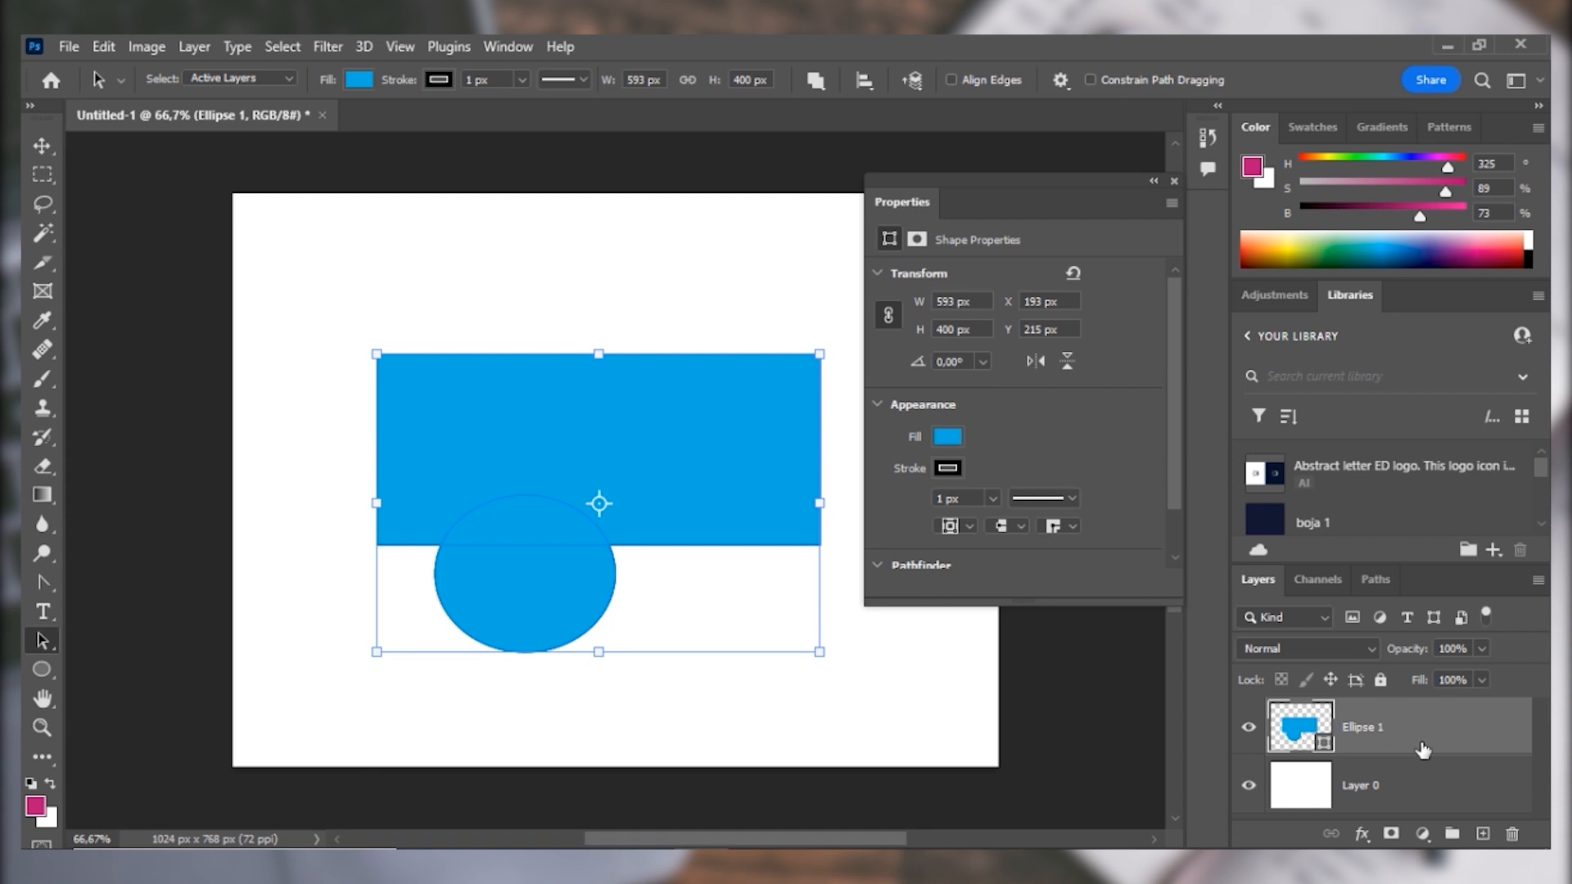
key("ctrl+z")
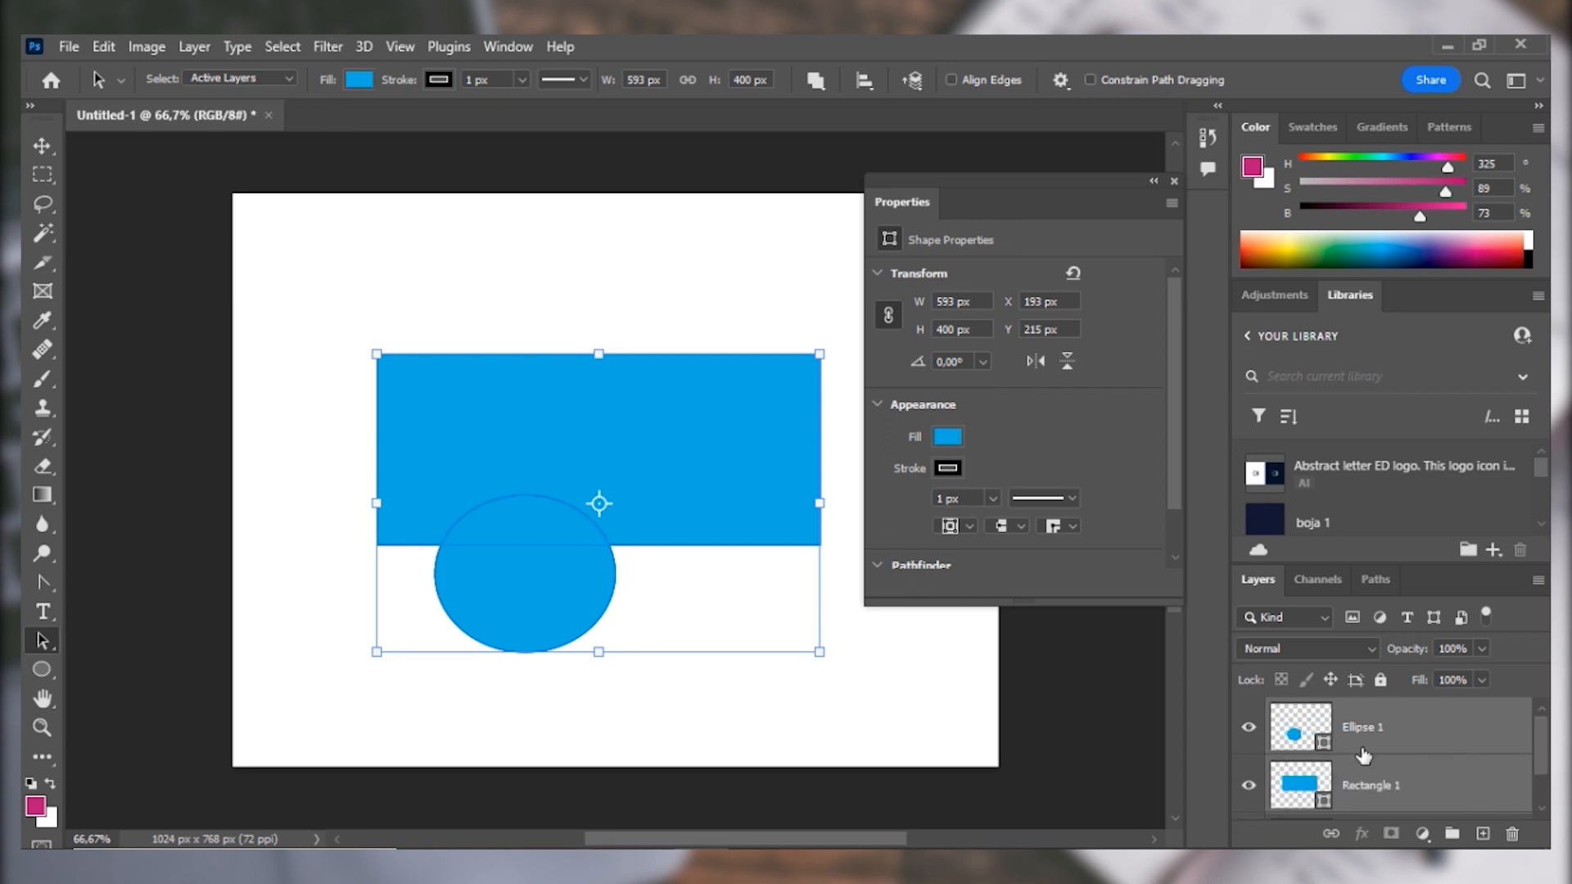
Set Rectangle 1's path operation to Combine Shapes and draw a rectangle about 427 by 128 px overlapping its upper edge.
left_click(1373, 784)
key("u")
left_click(716, 80)
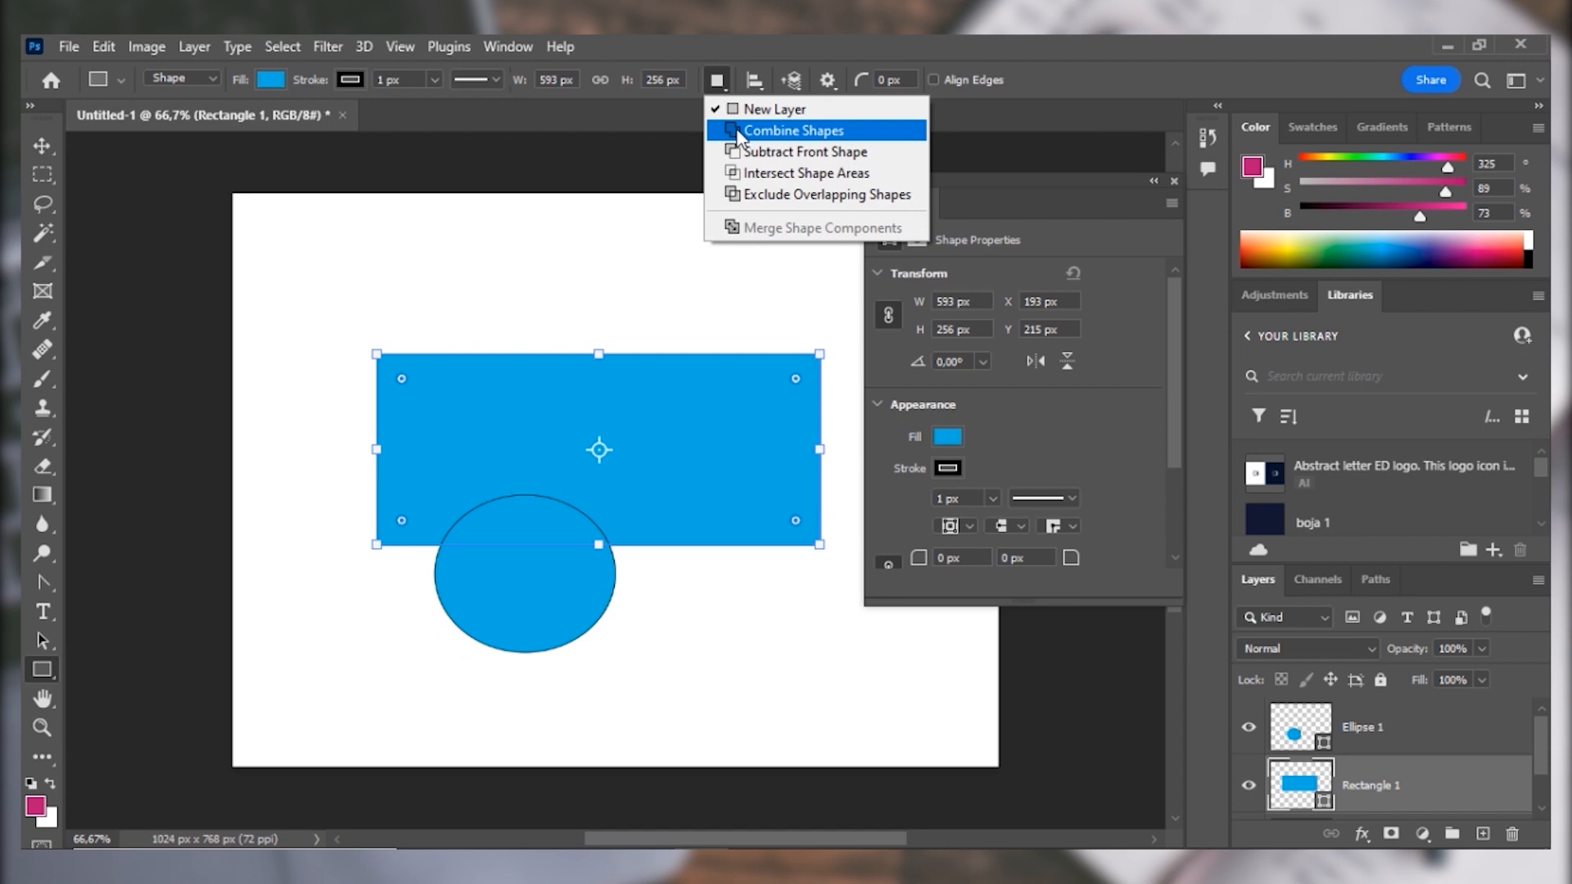
left_click(737, 131)
left_click_drag(468, 301, 787, 396)
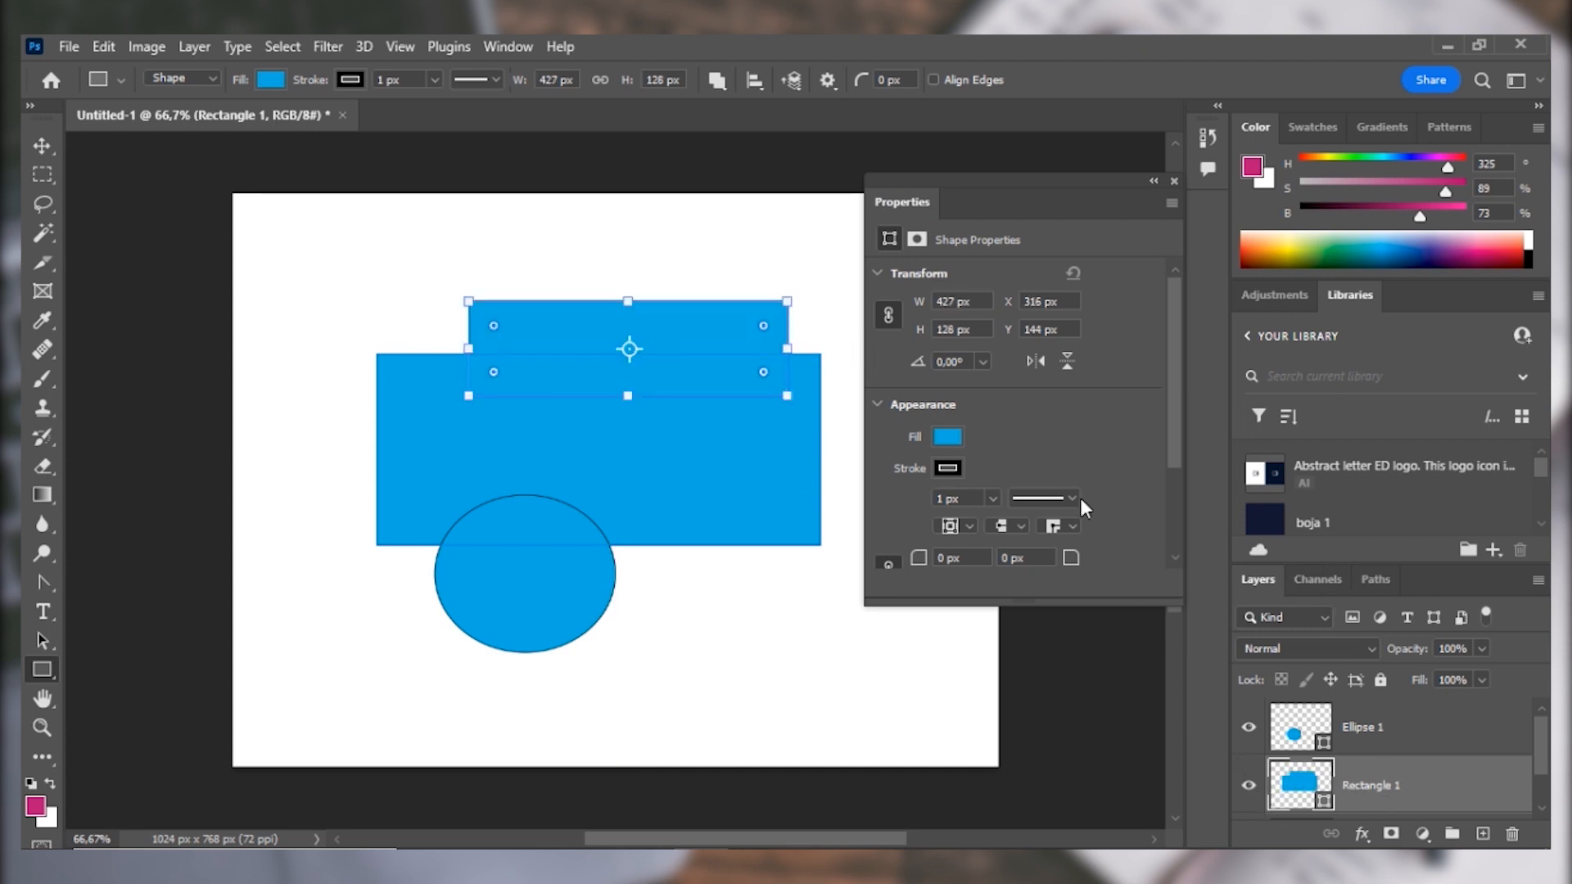
Try the Subtract Front Shape, Intersect Shape Areas and Exclude Overlapping Shapes operations in turn on the overlapping rectangles.
left_click_drag(1176, 353, 1176, 519)
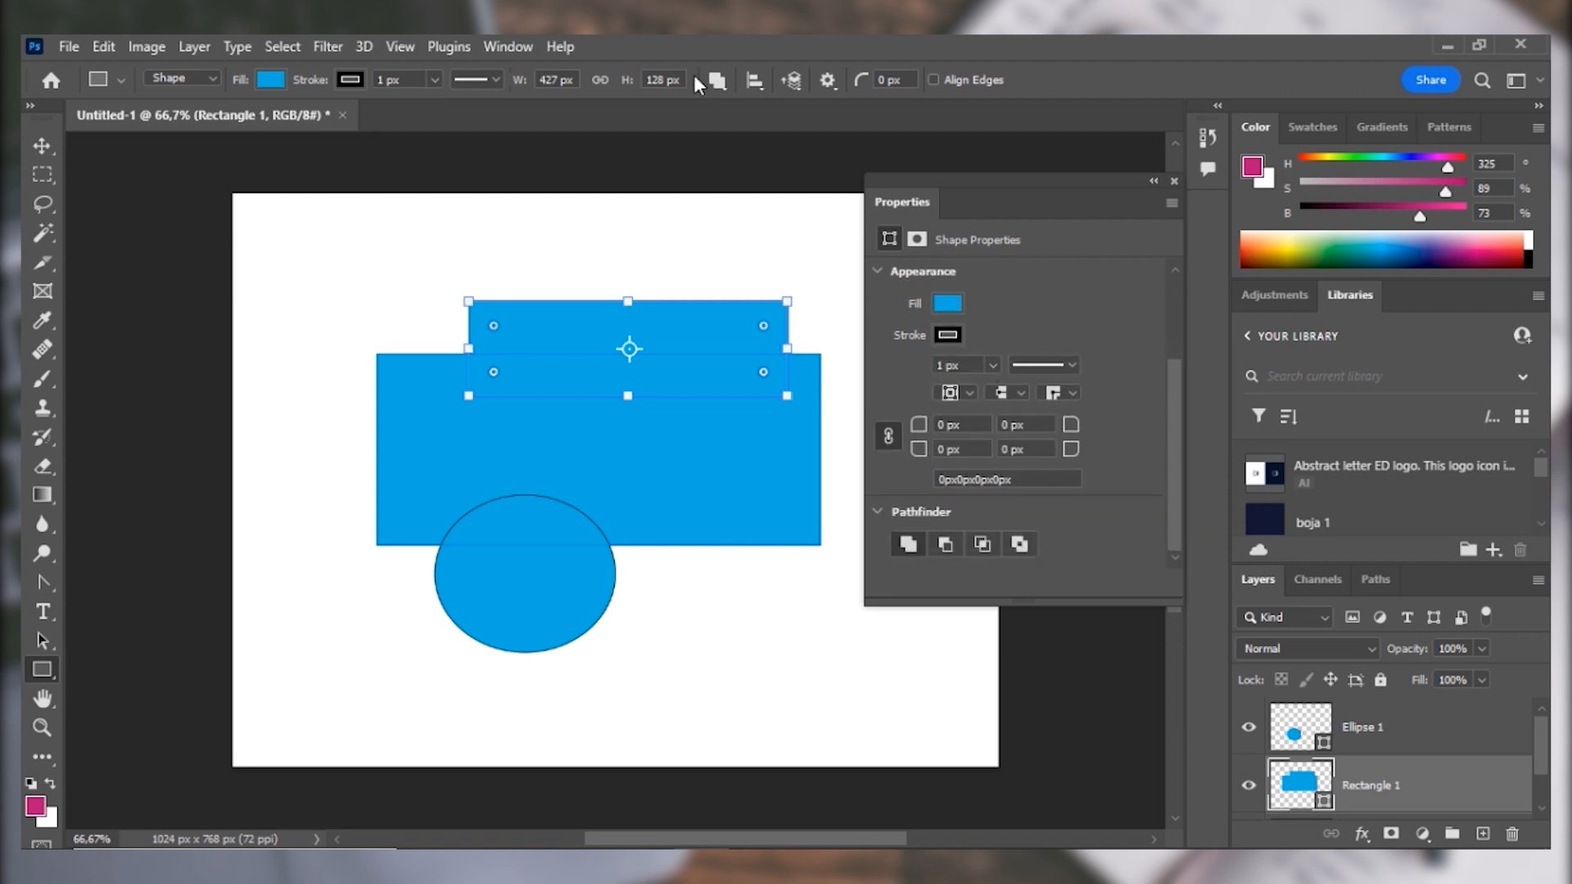
left_click(728, 78)
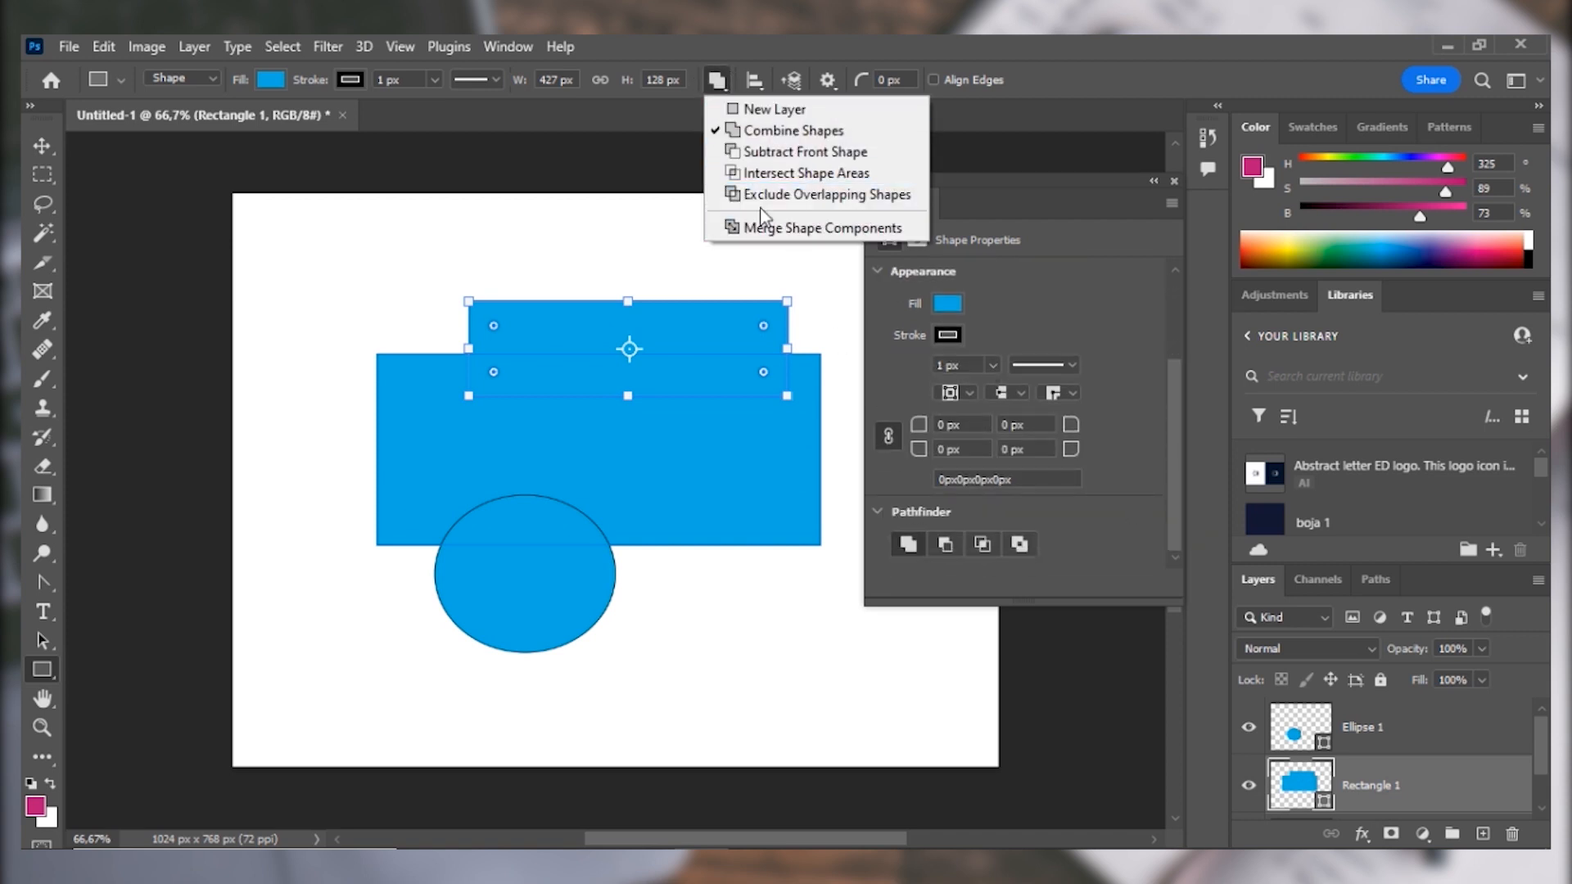
left_click(726, 93)
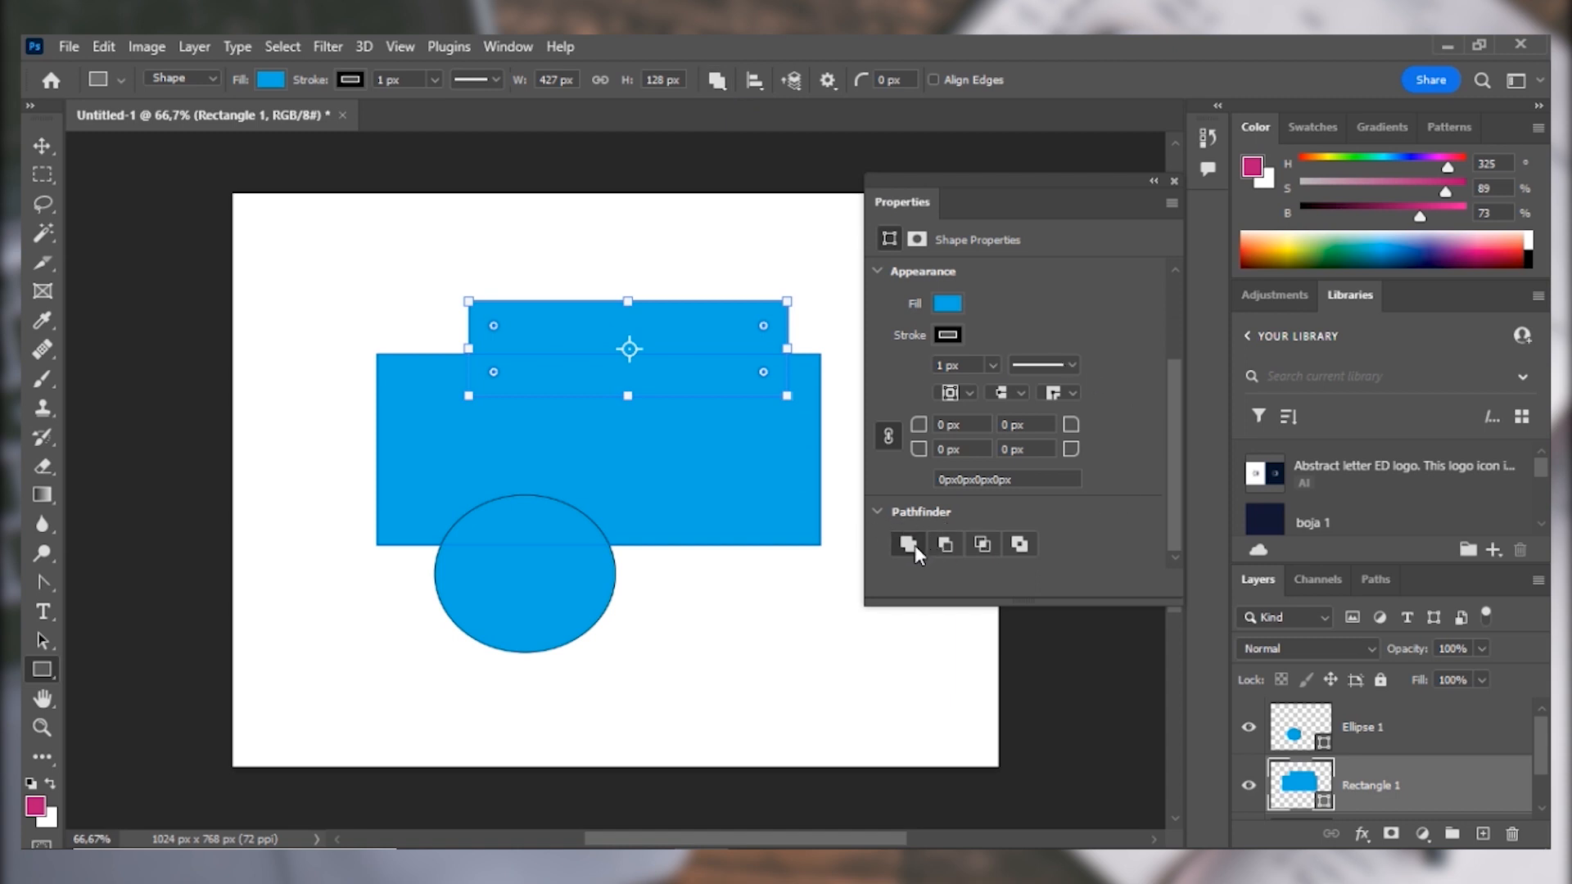
left_click(945, 543)
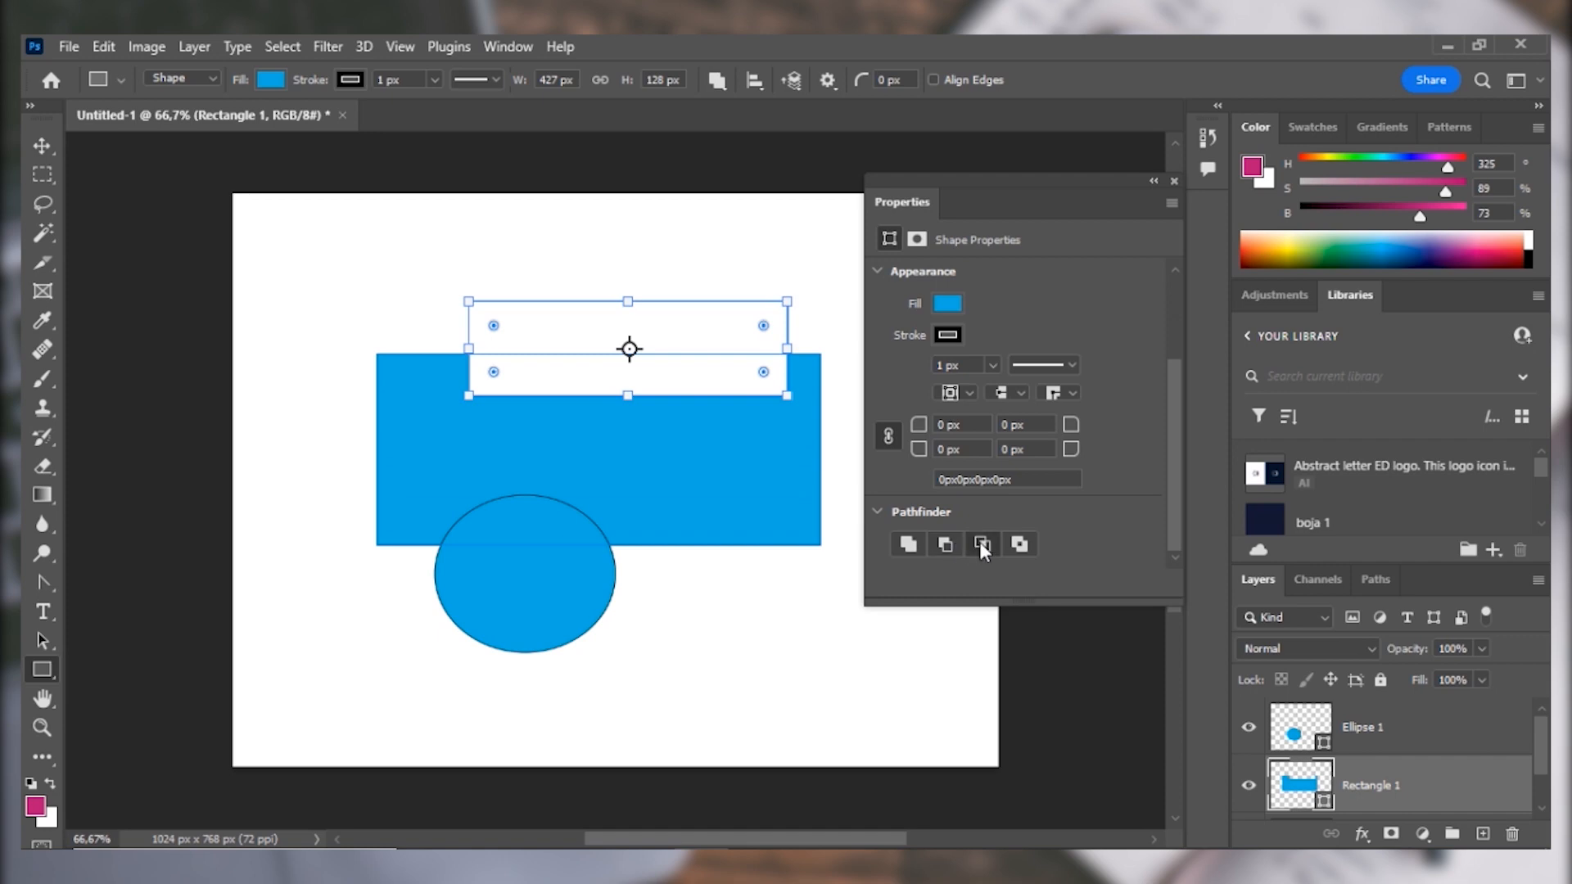
left_click(981, 545)
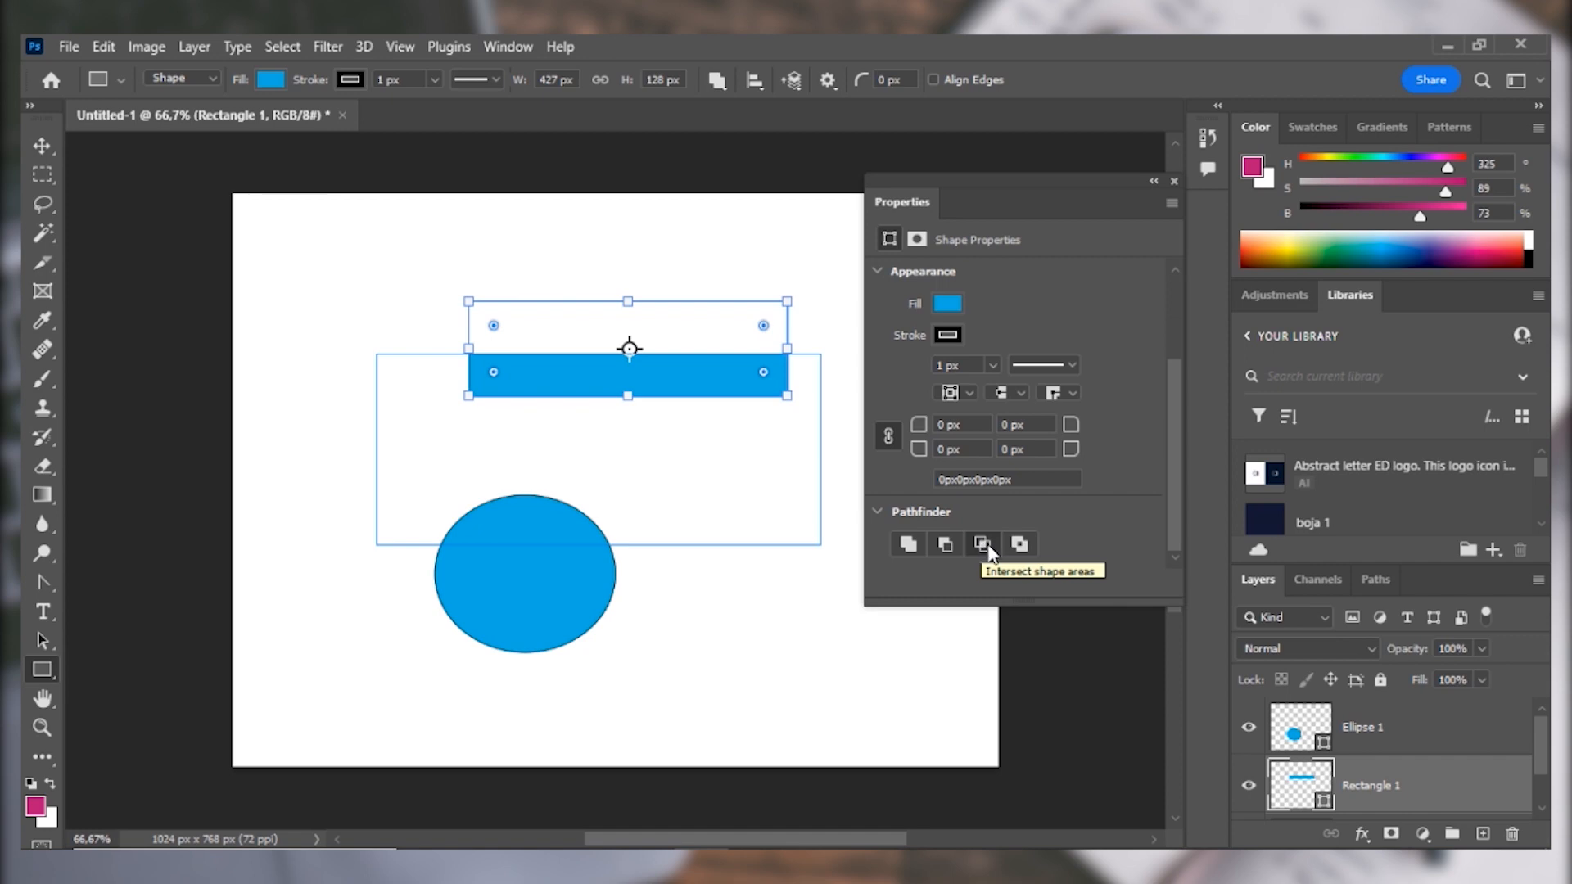
left_click(1018, 545)
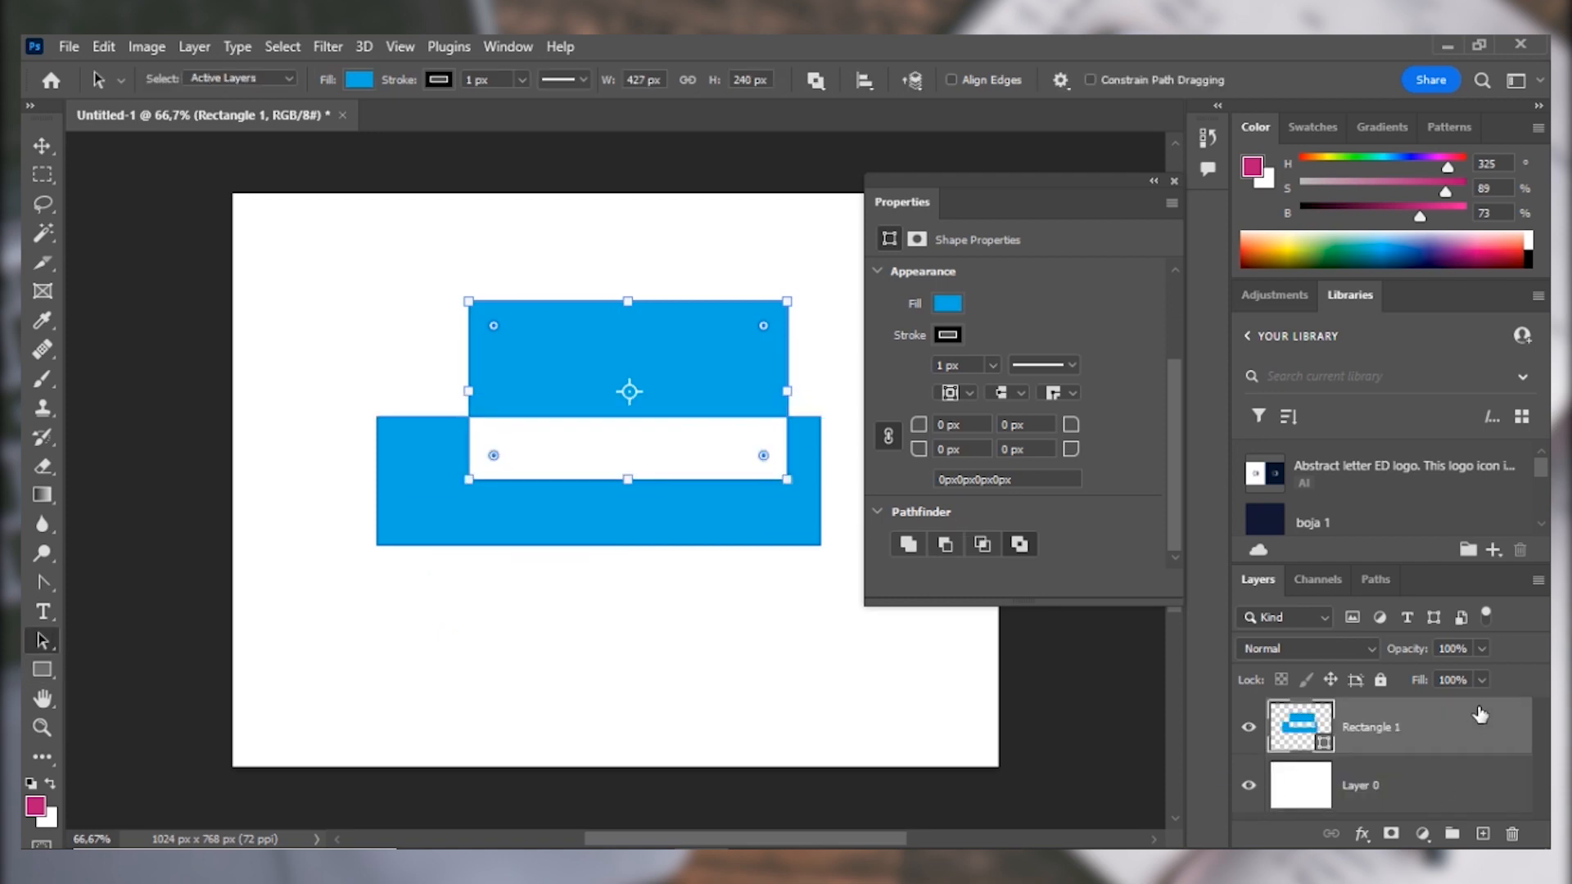
Delete the combined blue Rectangle 1 layer and draw a pink rectangle about 272 by 197 px in the canvas's upper-left area.
left_click_drag(1480, 724, 1512, 834)
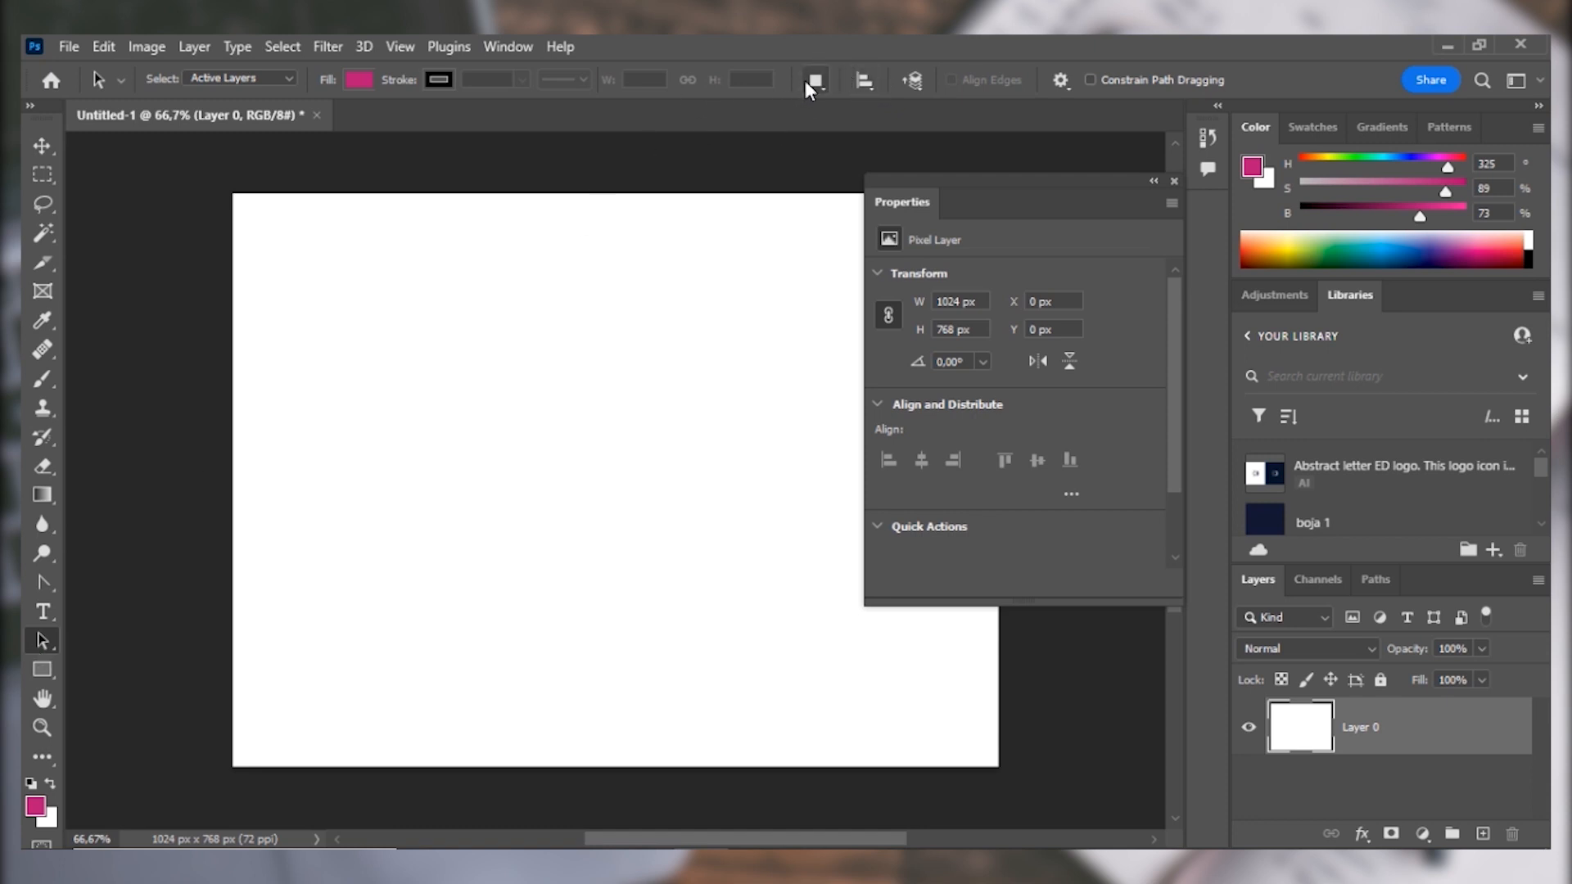
left_click(40, 671)
left_click_drag(361, 256, 564, 402)
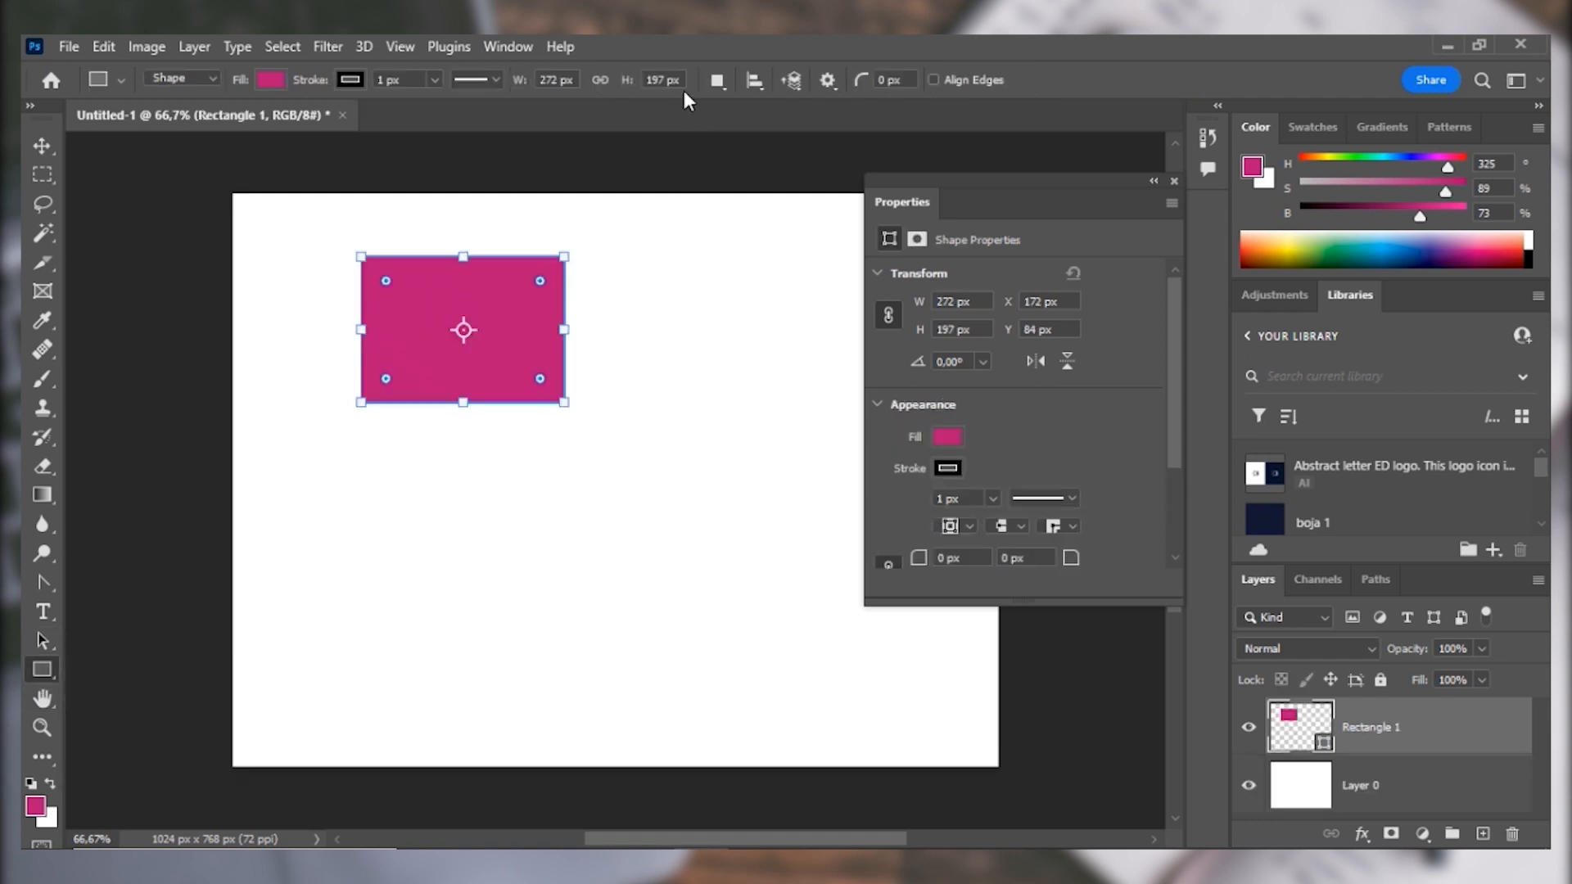
Using Combine Shapes, add two more rectangles to the right of the first on the same layer, the last about 150 by 165 px.
left_click(718, 79)
left_click(757, 131)
left_click_drag(593, 325, 730, 486)
left_click_drag(748, 232, 837, 343)
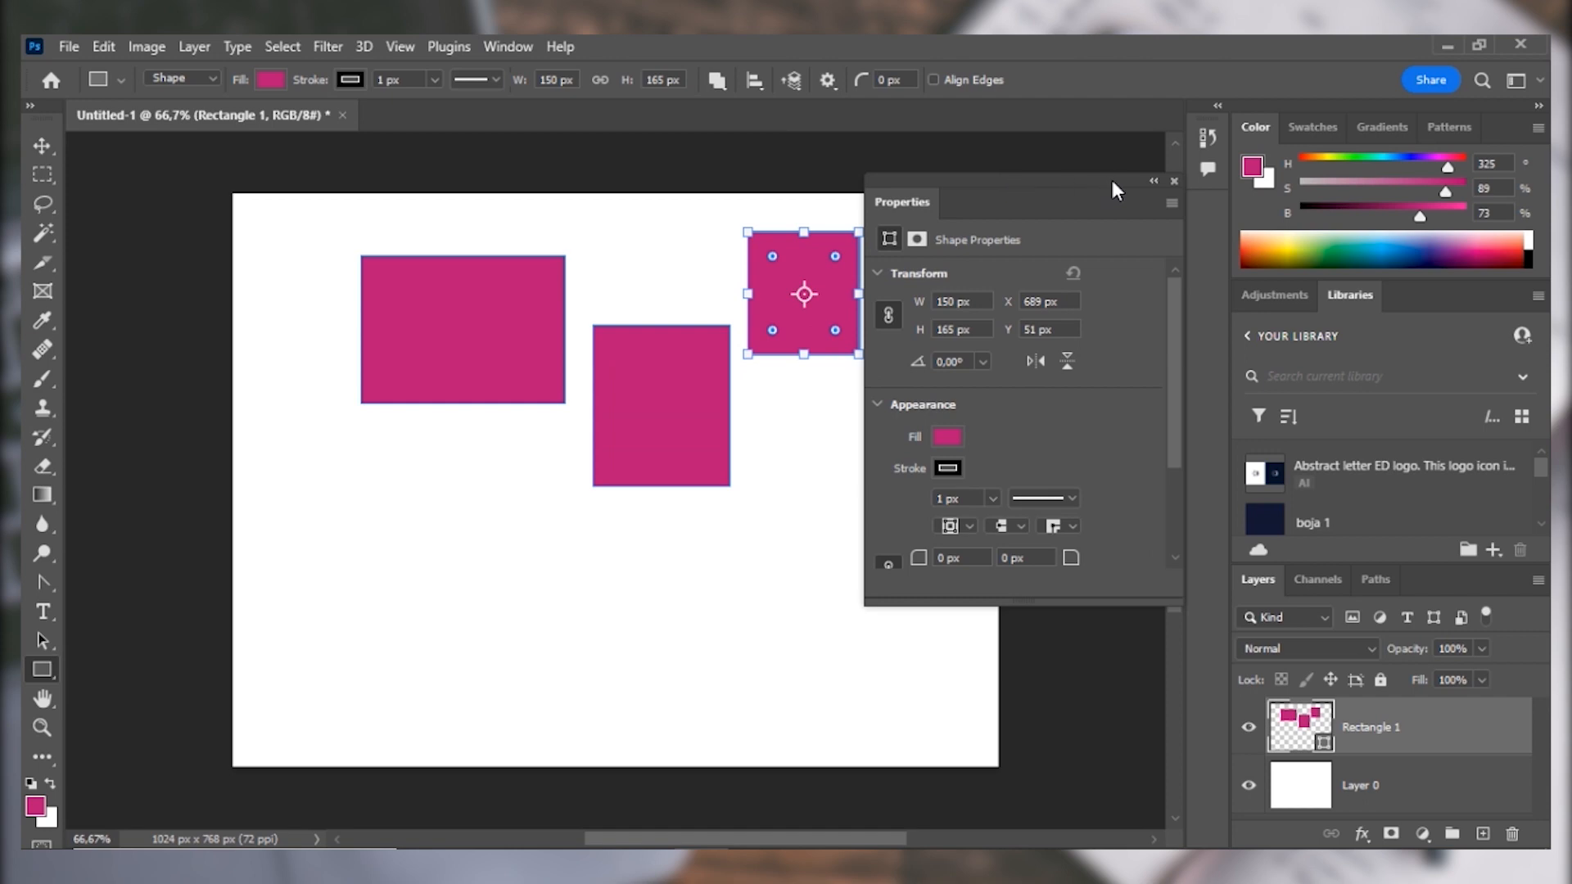
Close the floating Properties panel, then select all three pink rectangles and align them by top edges, bottom edges, and finally vertical centers.
left_click(1173, 184)
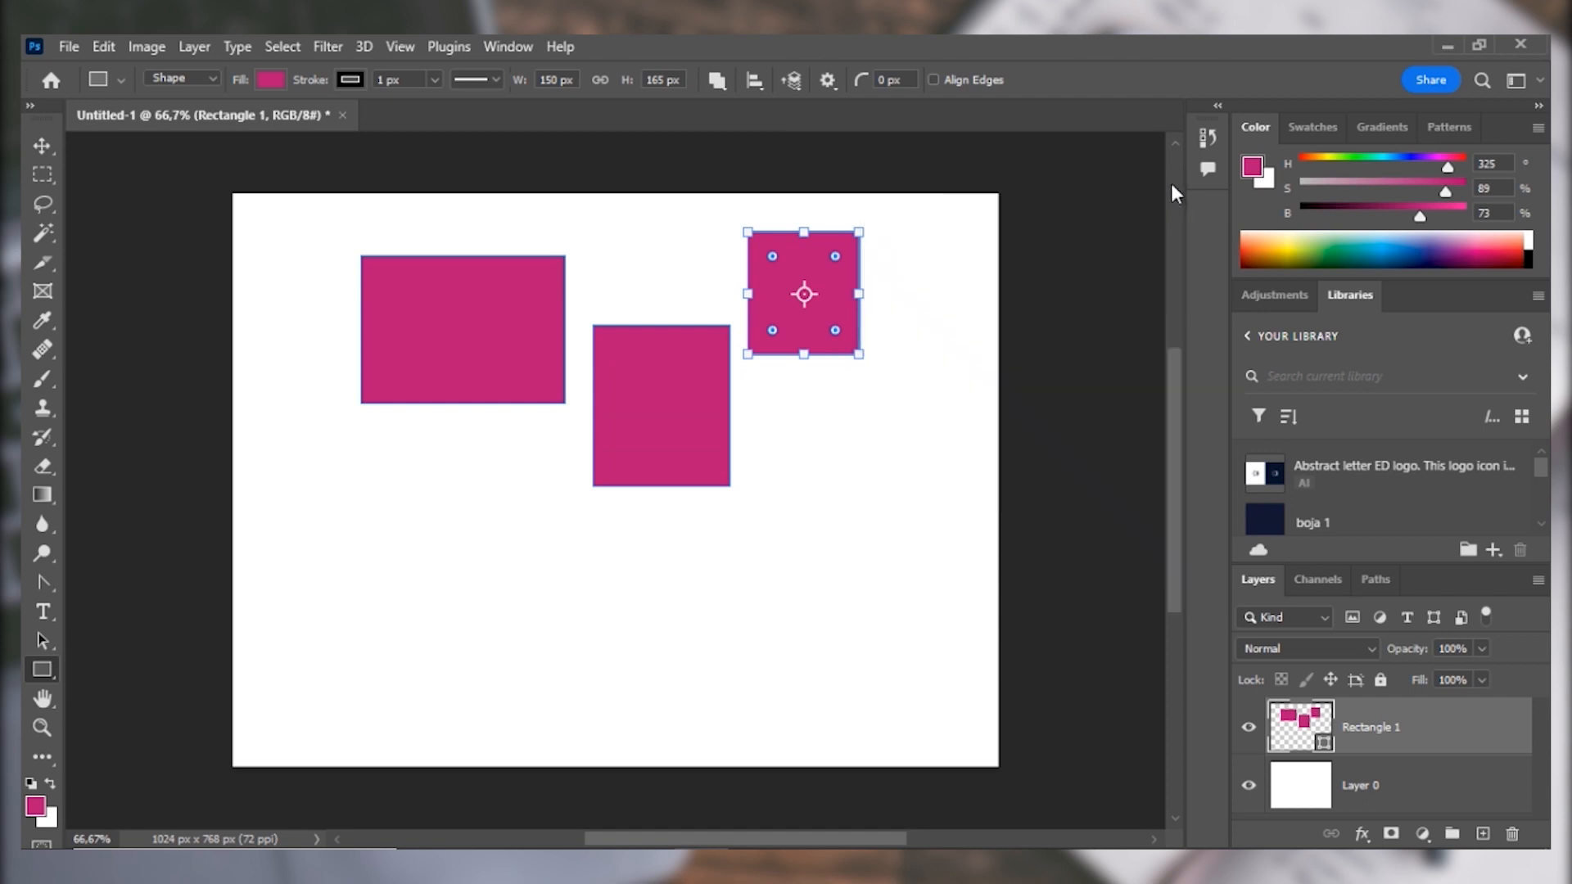
left_click_drag(42, 641, 87, 647)
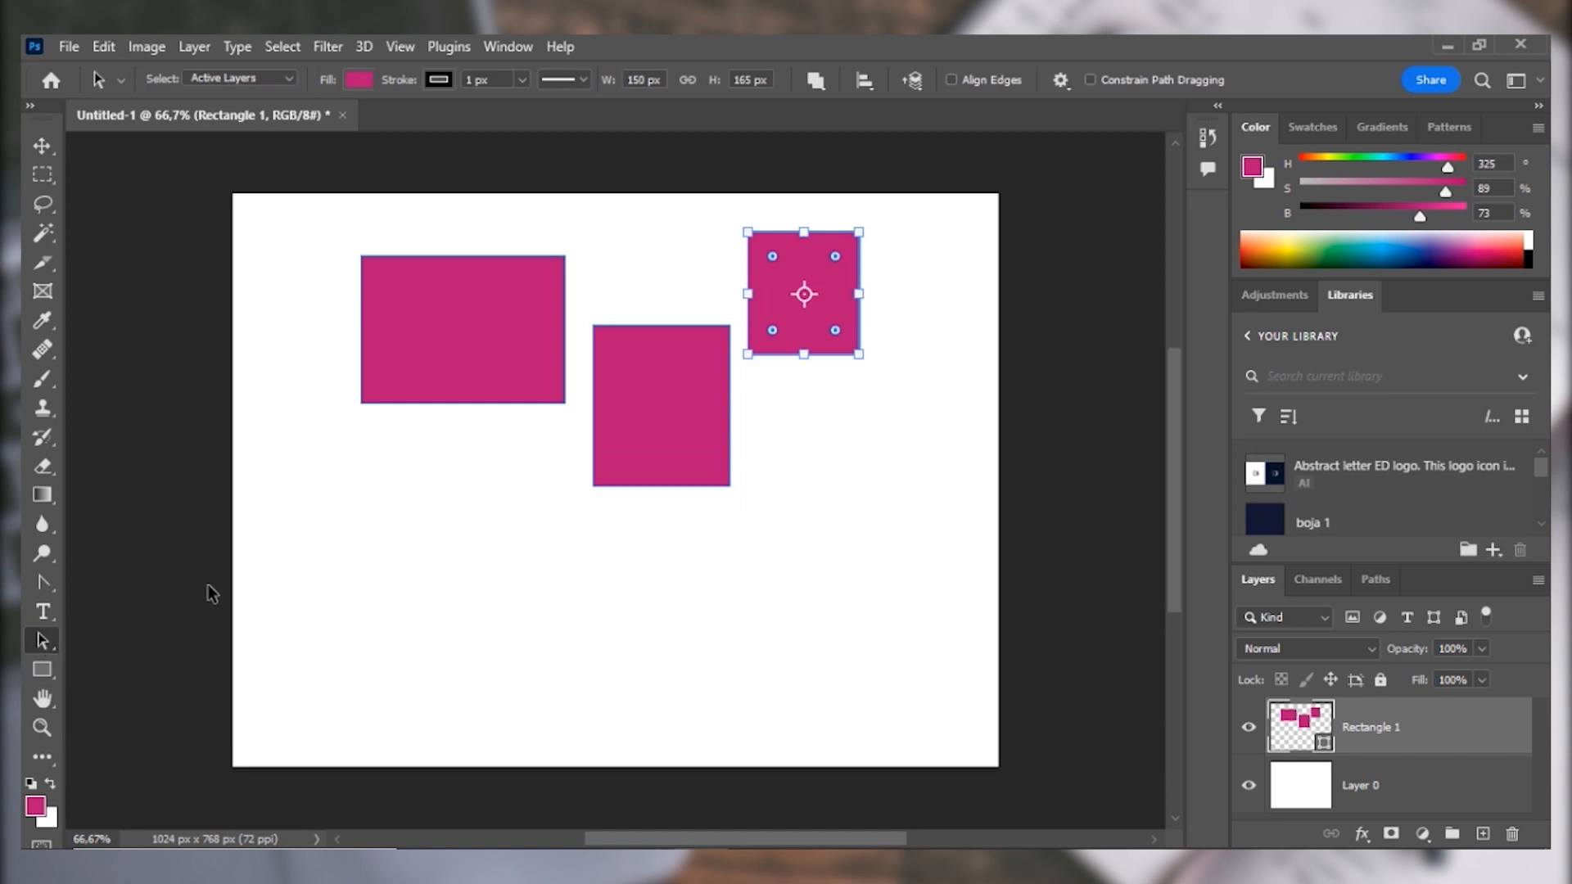
left_click(448, 309)
left_click_drag(311, 236, 875, 473)
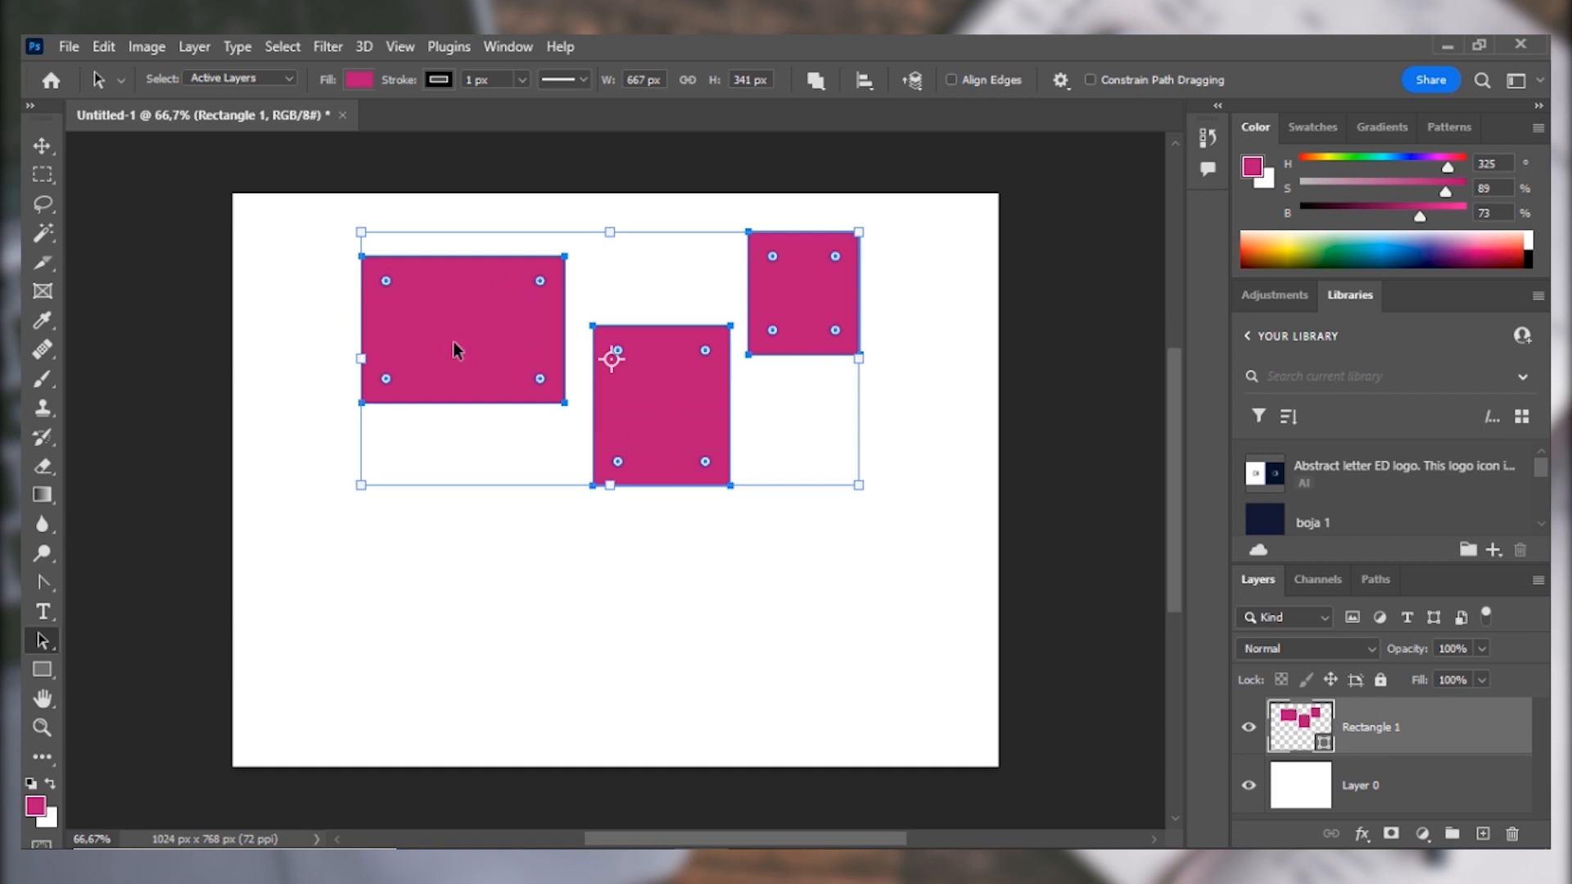
left_click(864, 81)
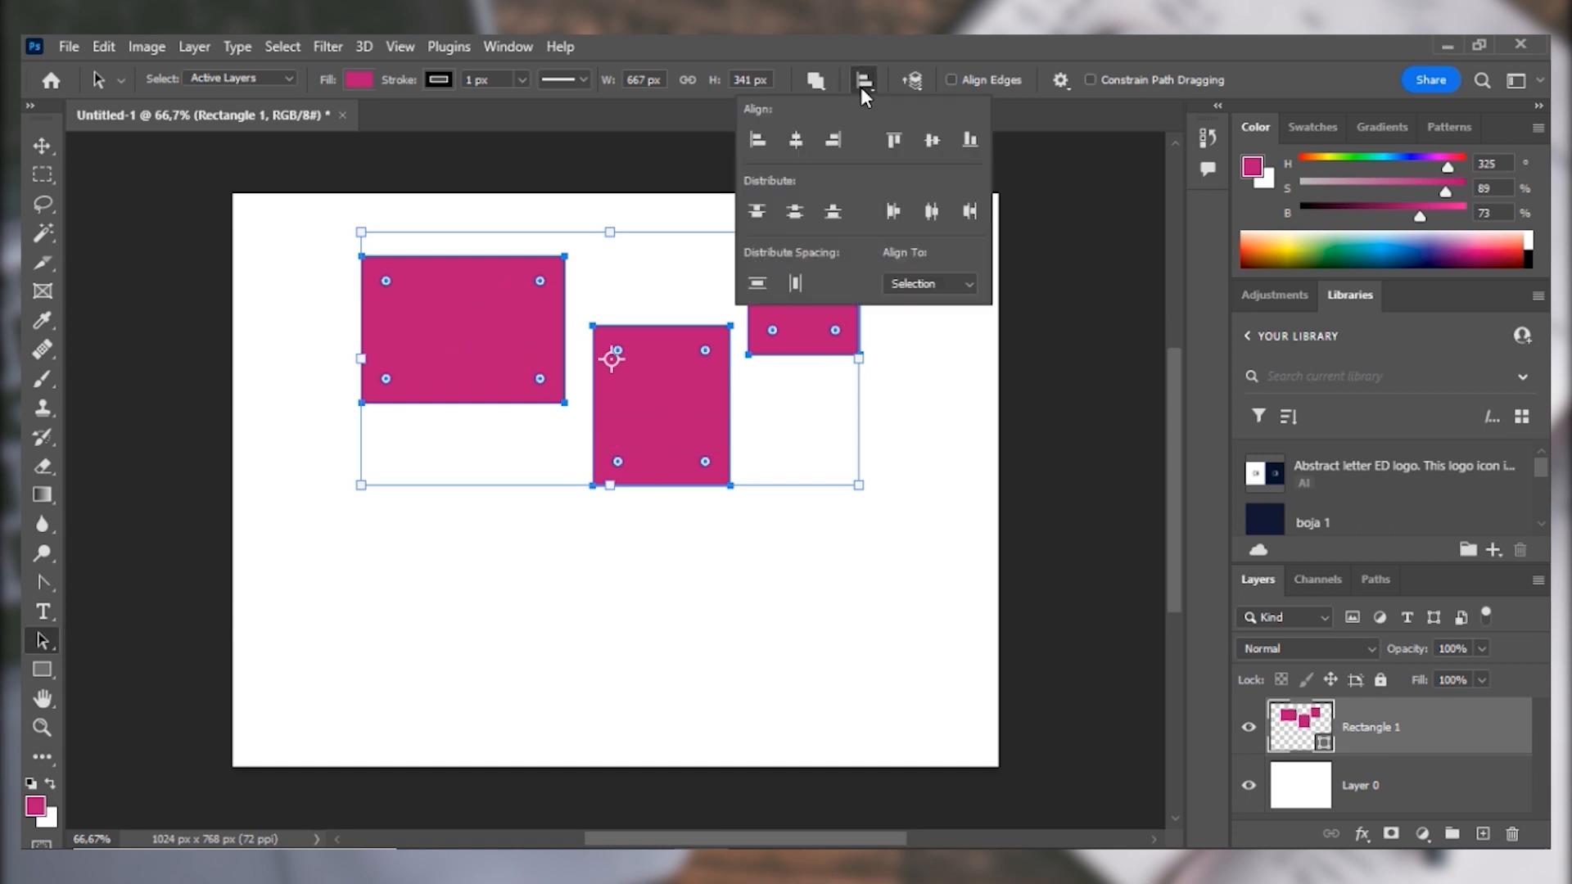
left_click(894, 143)
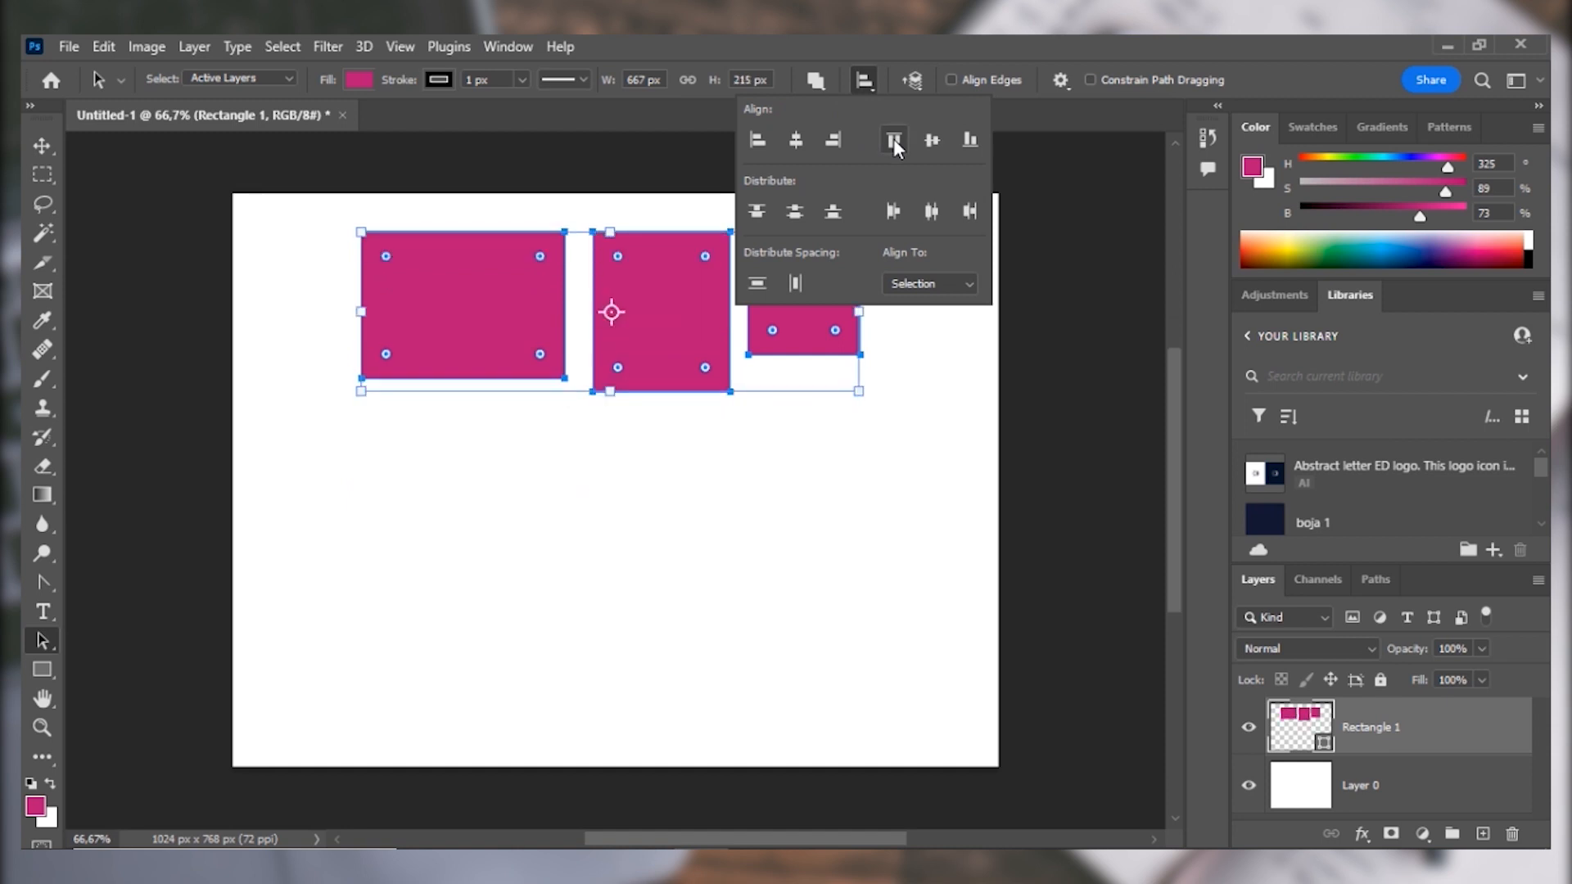
left_click(969, 140)
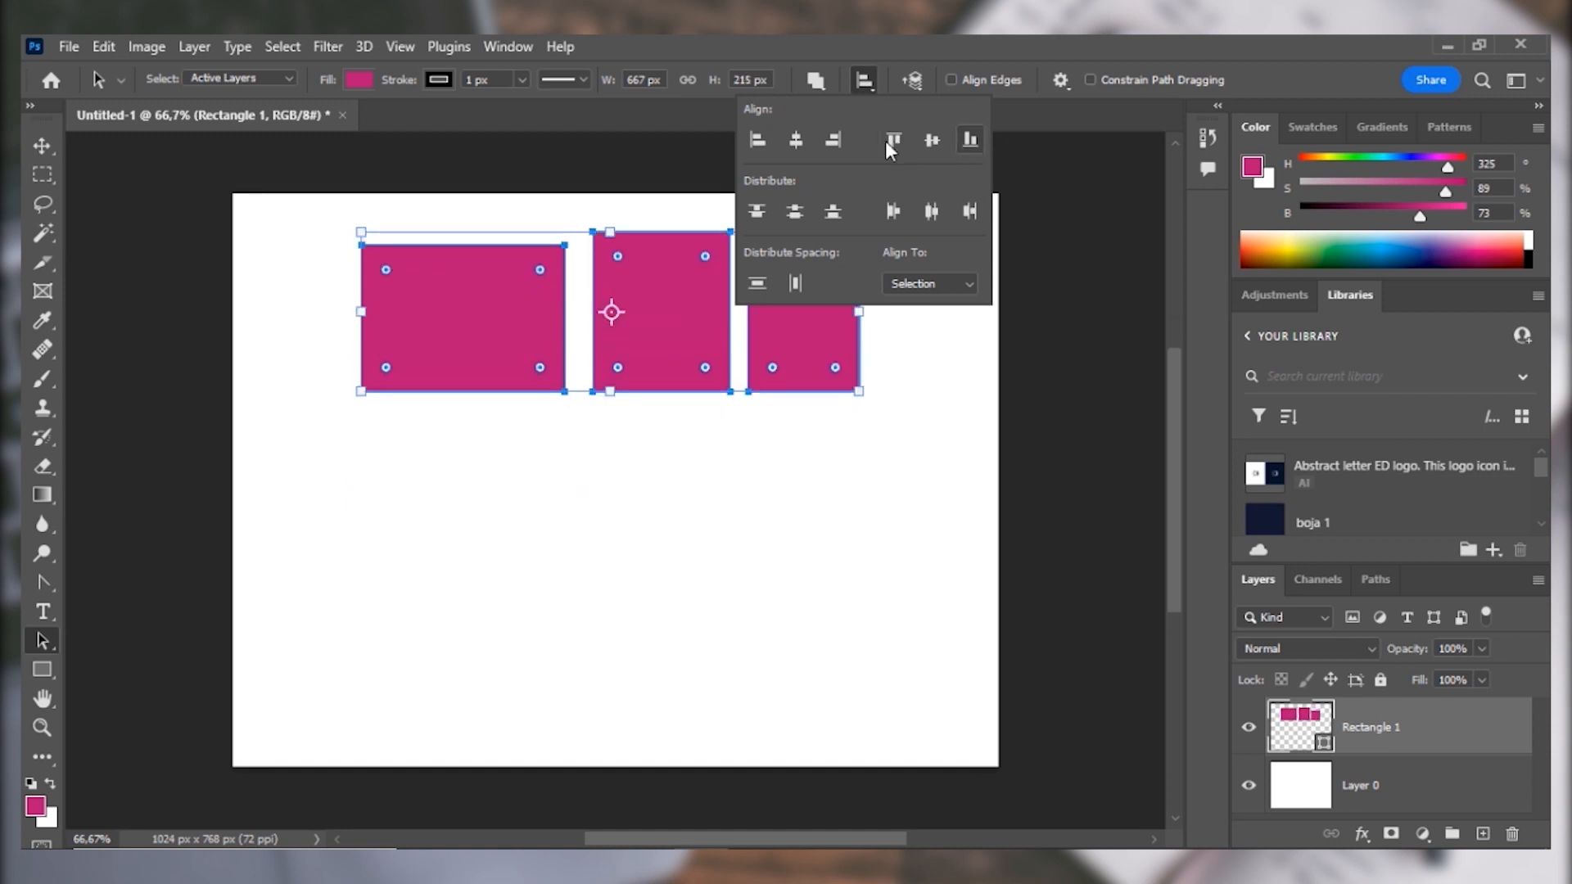
left_click(932, 140)
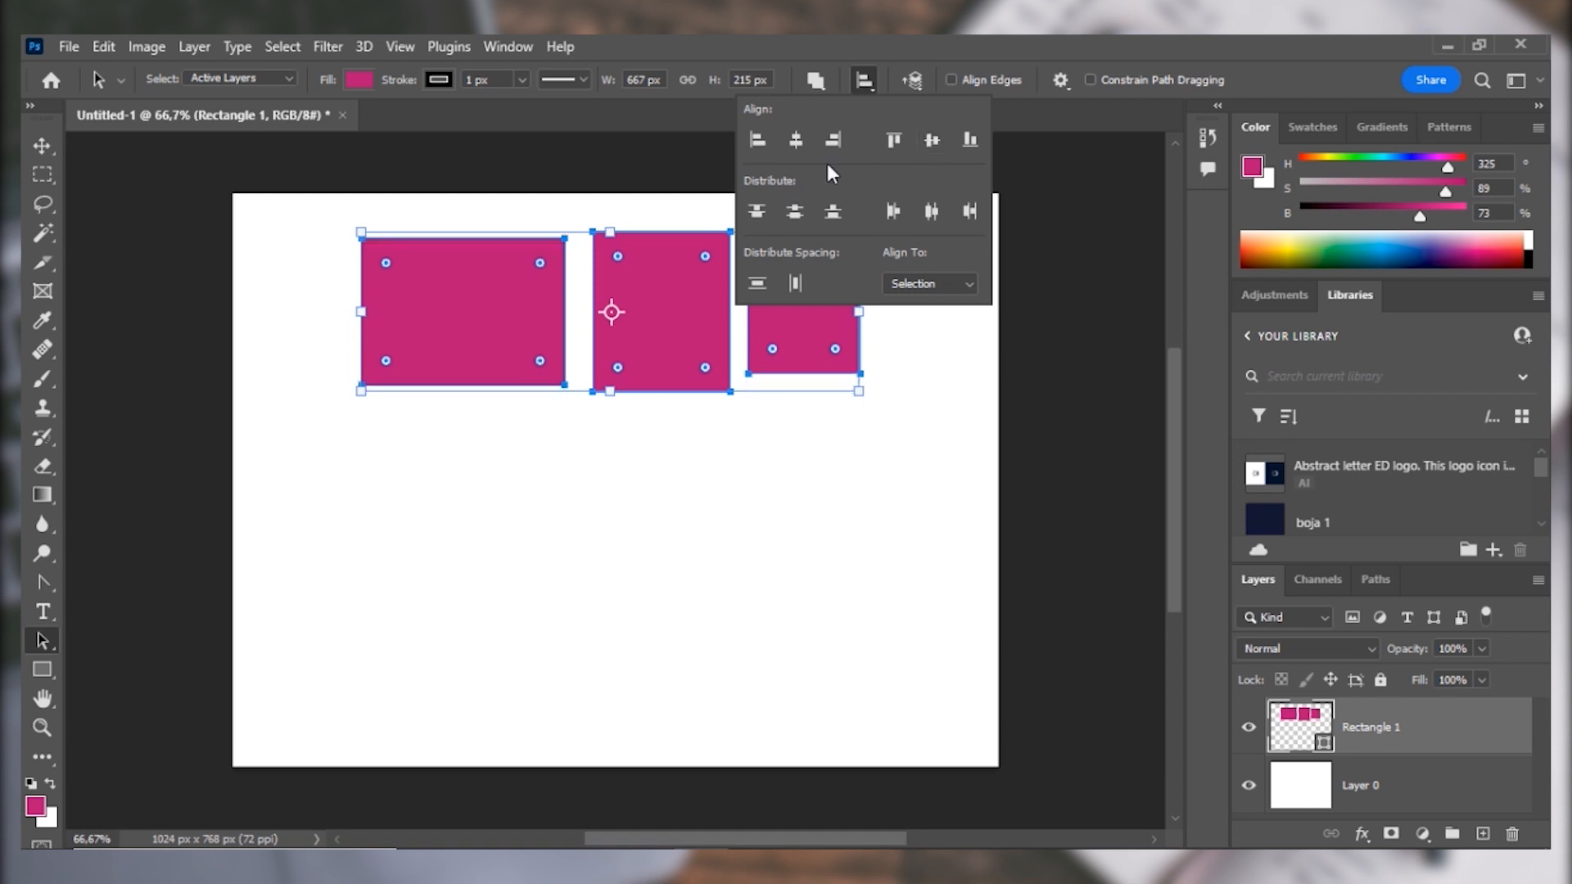
Examine the path arrangement options for the selected rectangles.
left_click(920, 79)
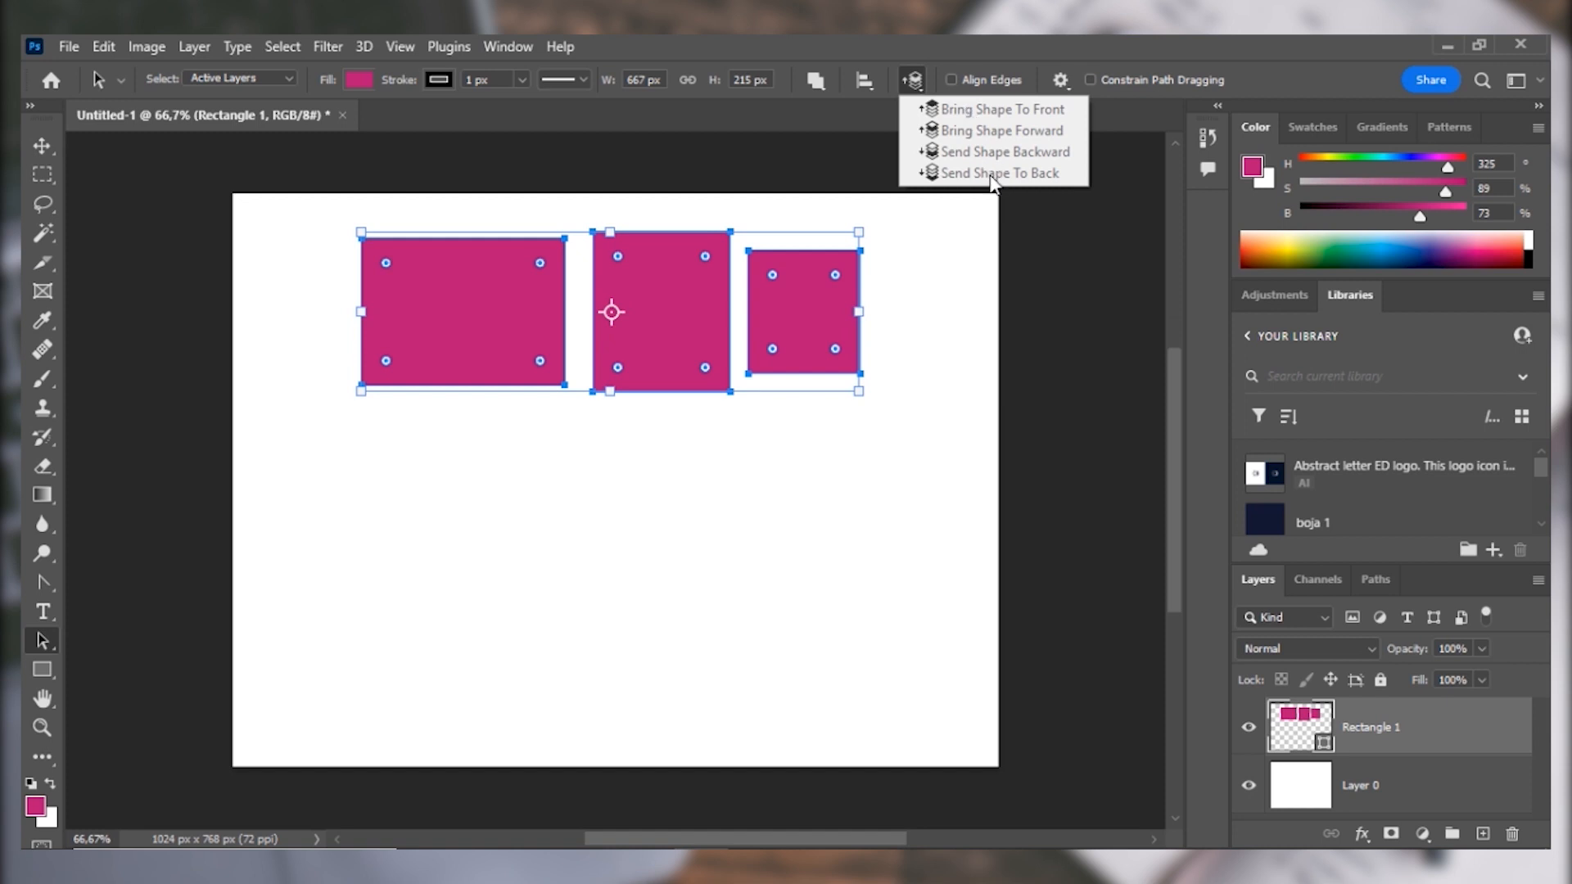
left_click(901, 46)
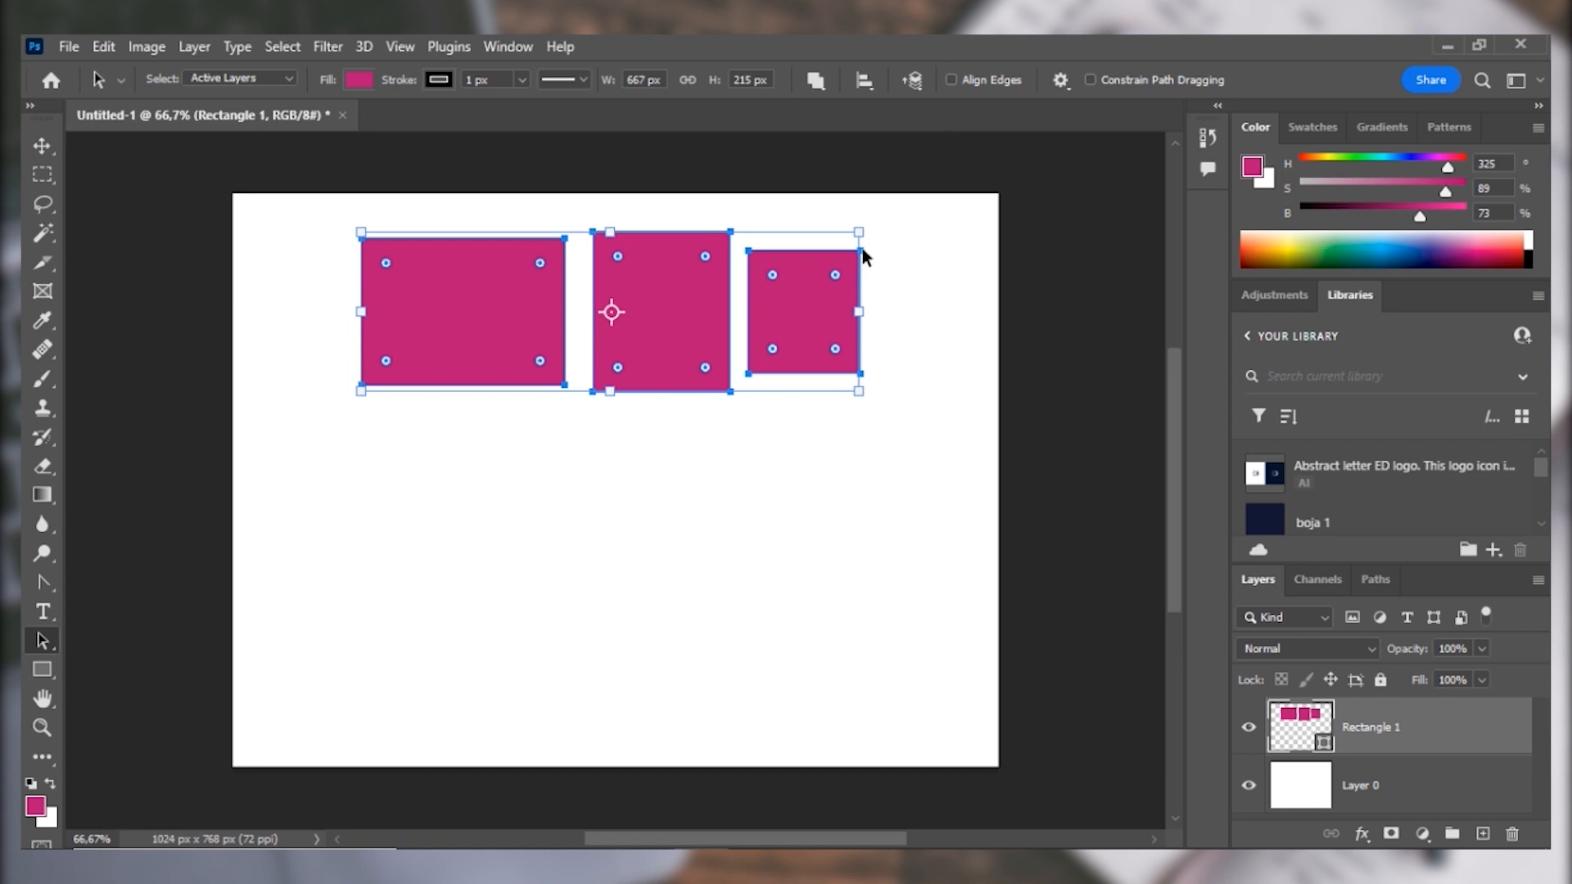
Move the three selected rectangles down and to the left on the canvas and scale them together to about 952 by 307 px.
left_click_drag(637, 350, 546, 506)
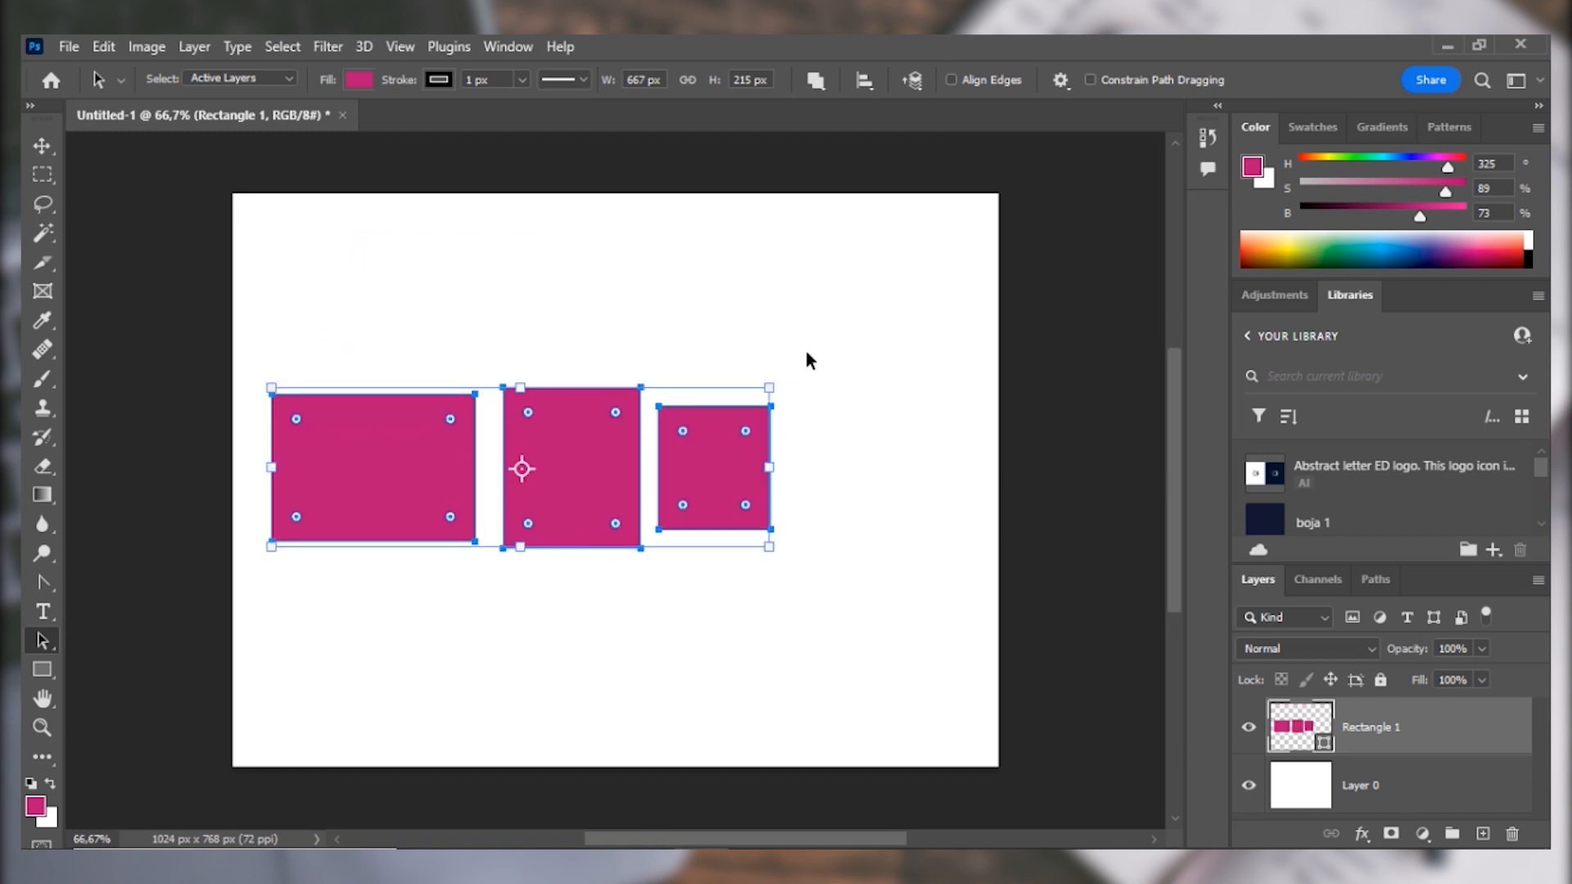
left_click_drag(796, 355, 964, 211)
left_click_drag(992, 324, 823, 798)
left_click_drag(866, 469, 911, 254)
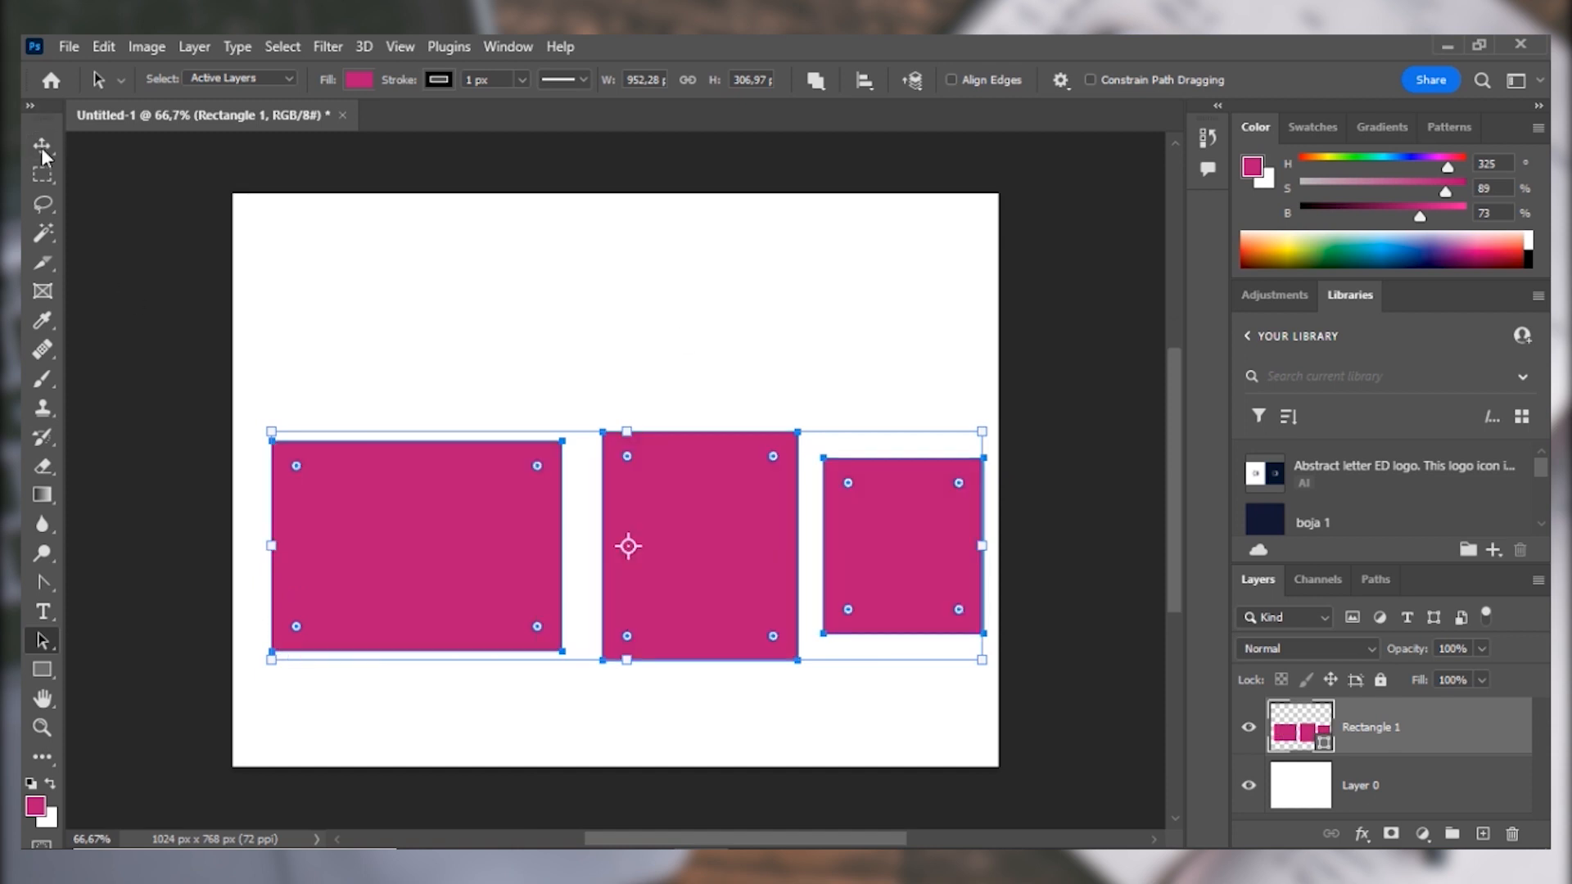
Use Free Transform to shrink the three rectangles, apply it, and enlarge them again to about 310%.
left_click(42, 145)
key("ctrl+t")
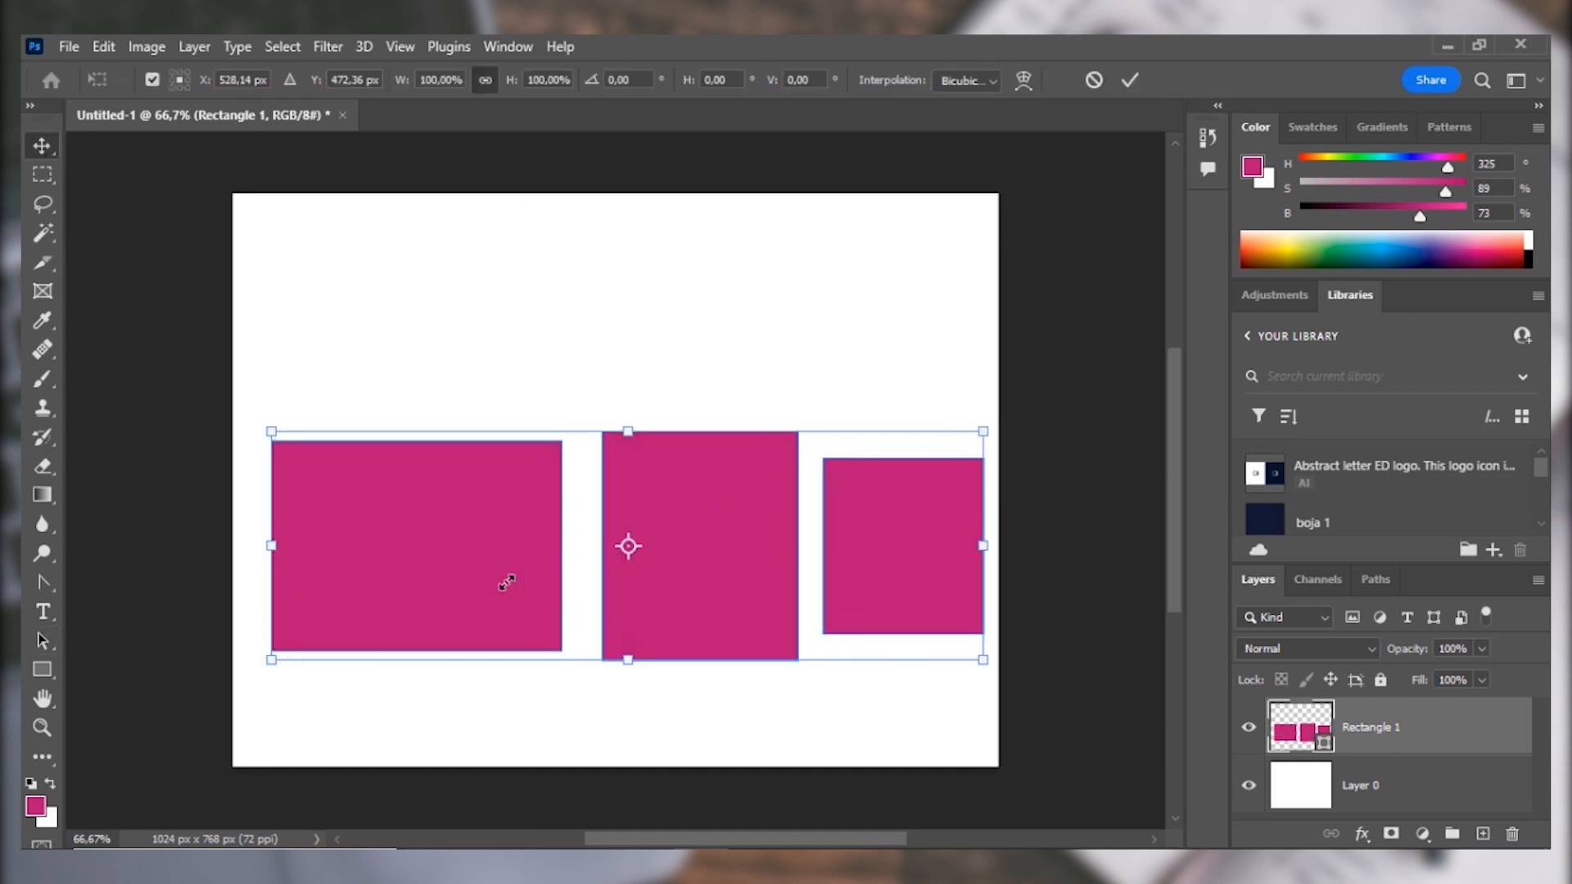
left_click_drag(983, 432, 498, 587)
left_click(1130, 79)
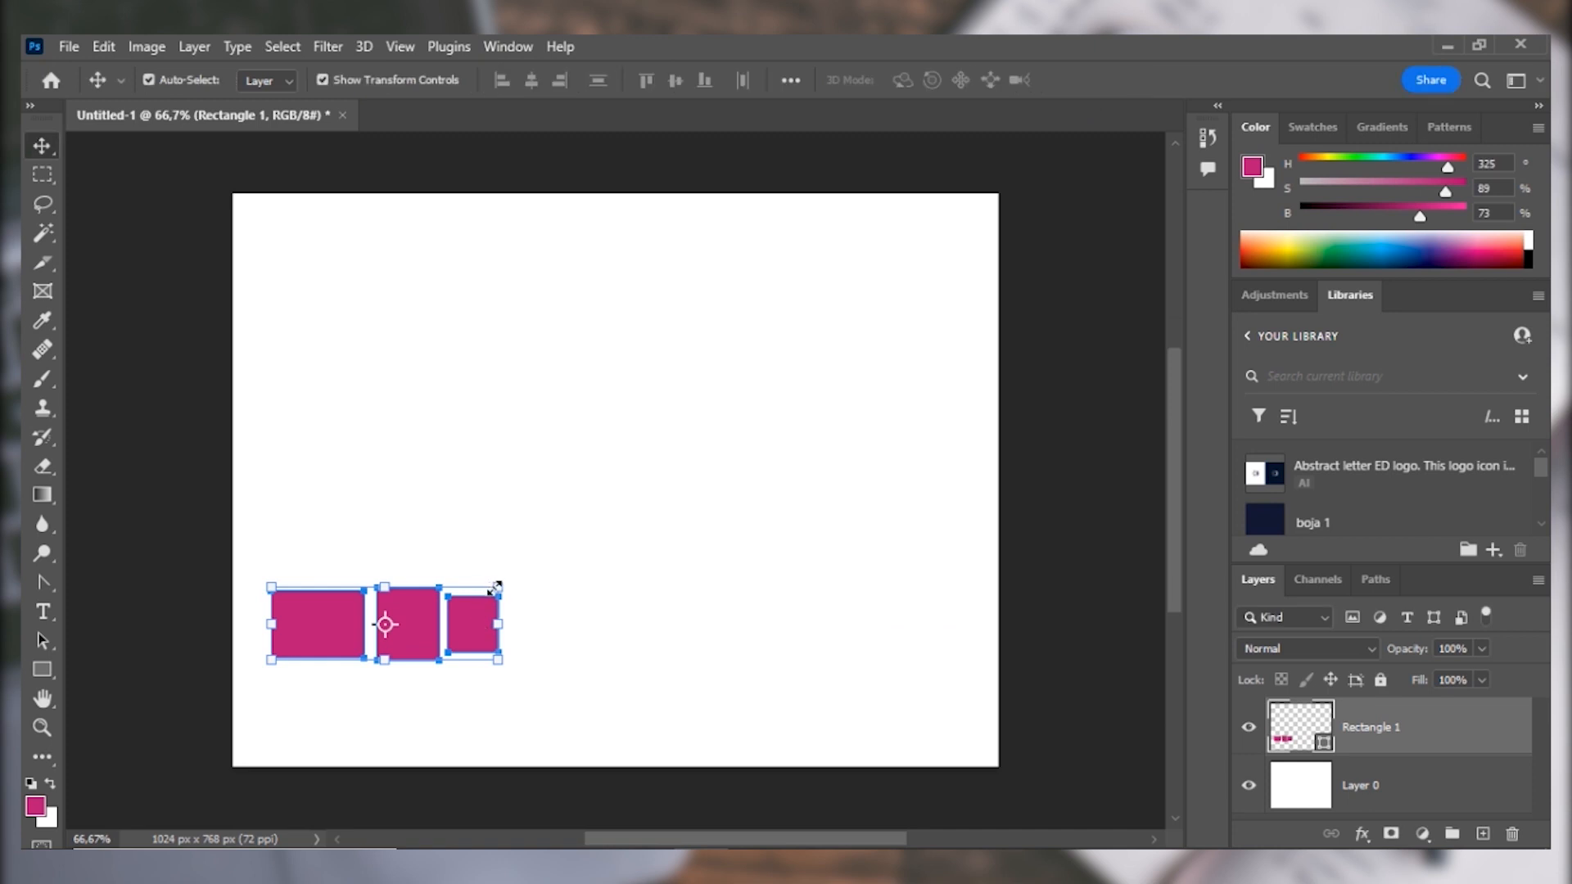
left_click_drag(497, 586, 1032, 156)
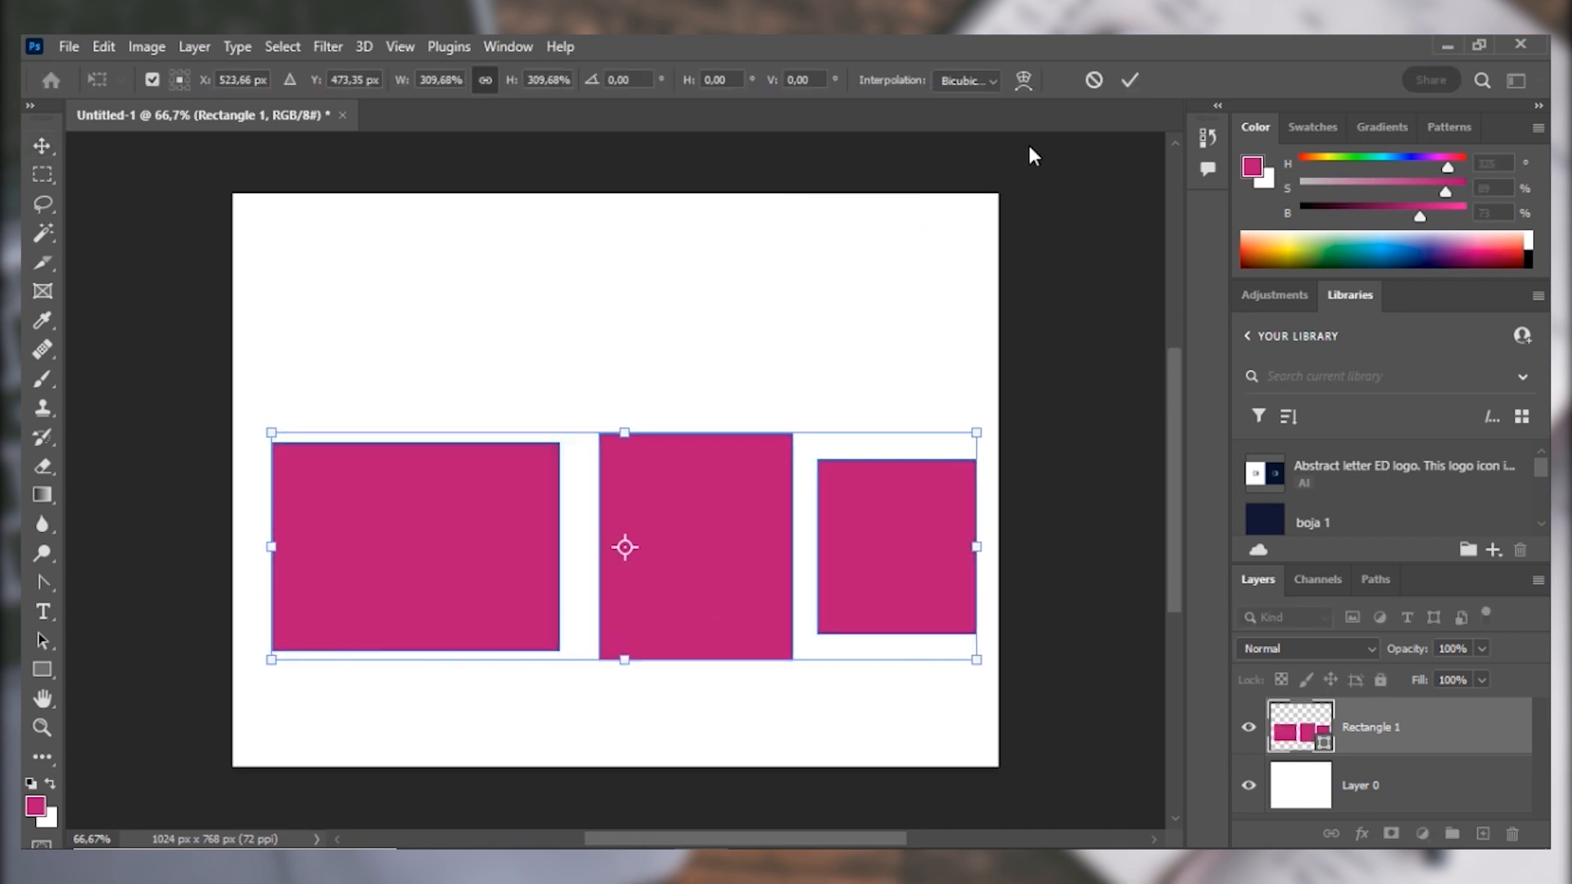
left_click(1129, 80)
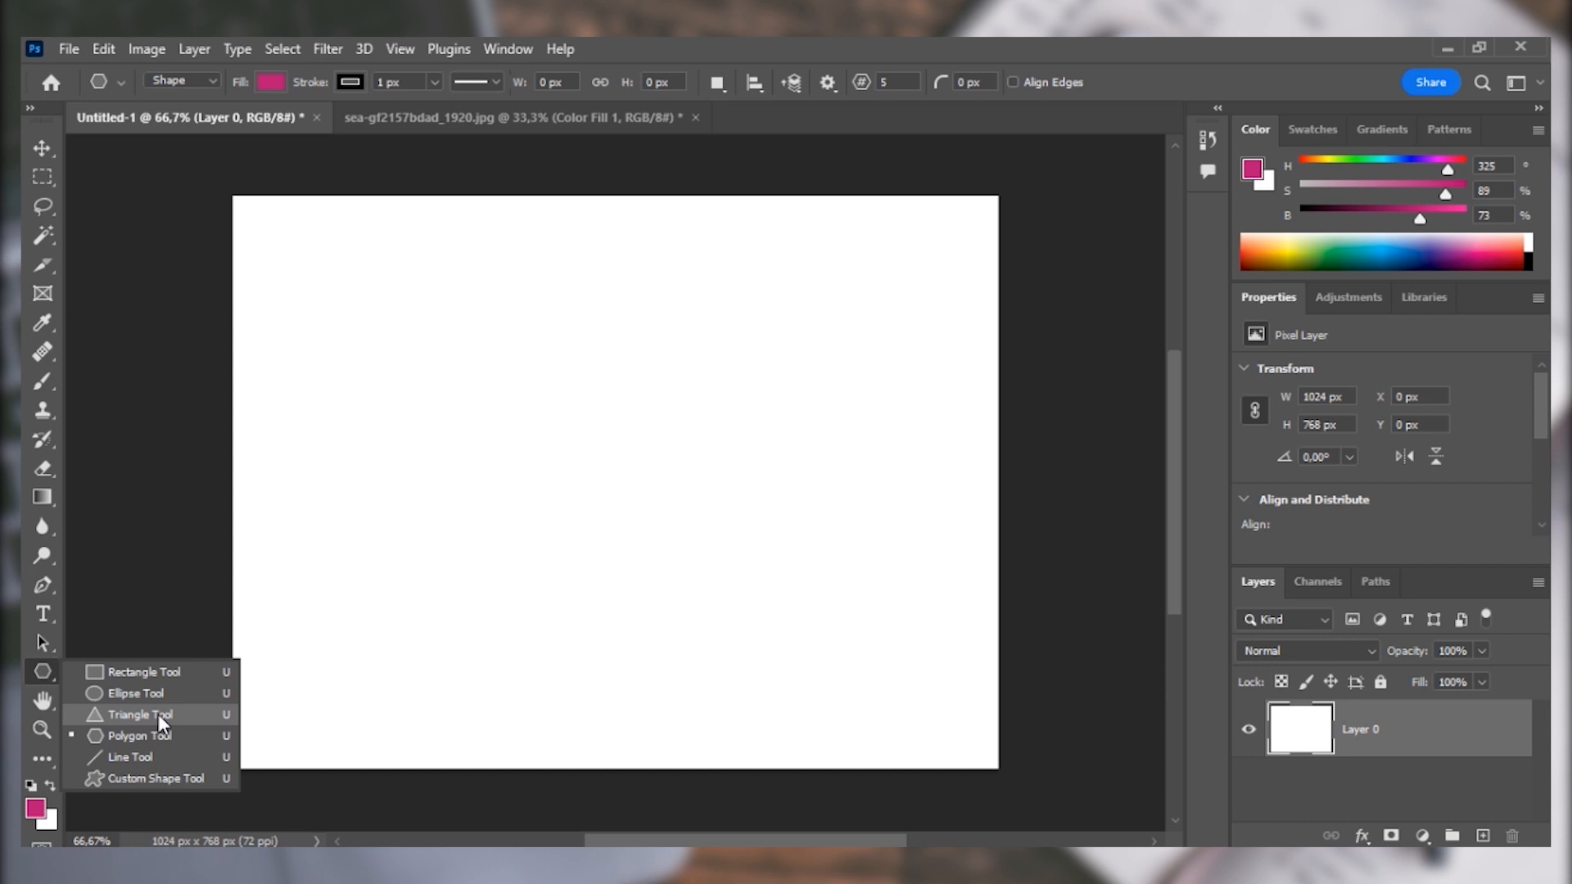
Draw a five-sided polygon about 405 by 369 px near the middle of the blank canvas.
left_click(159, 739)
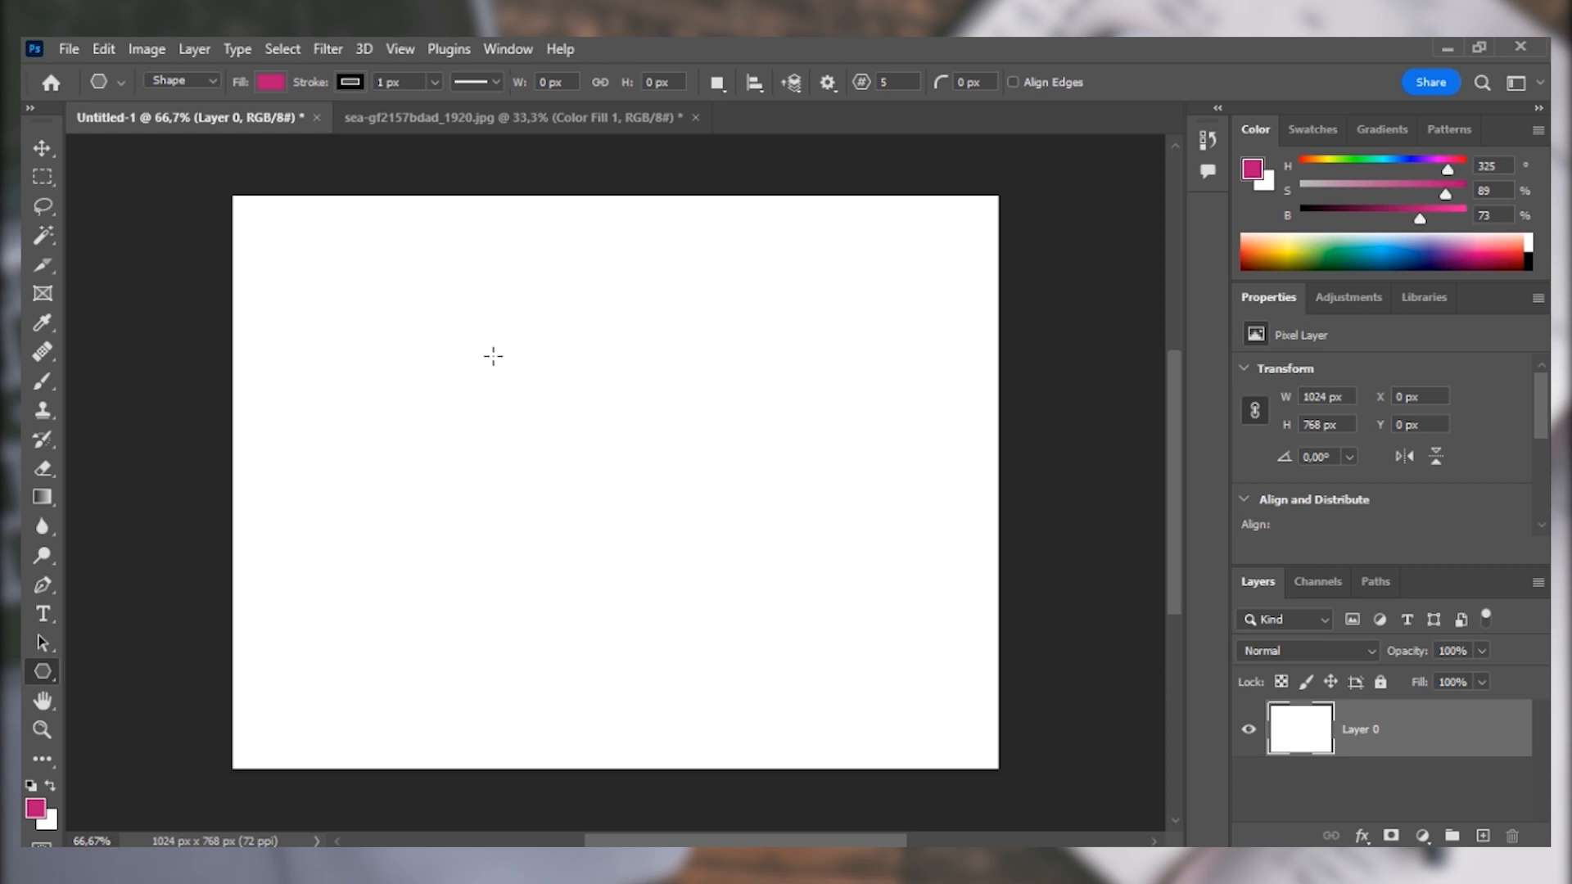
left_click_drag(514, 338, 816, 612)
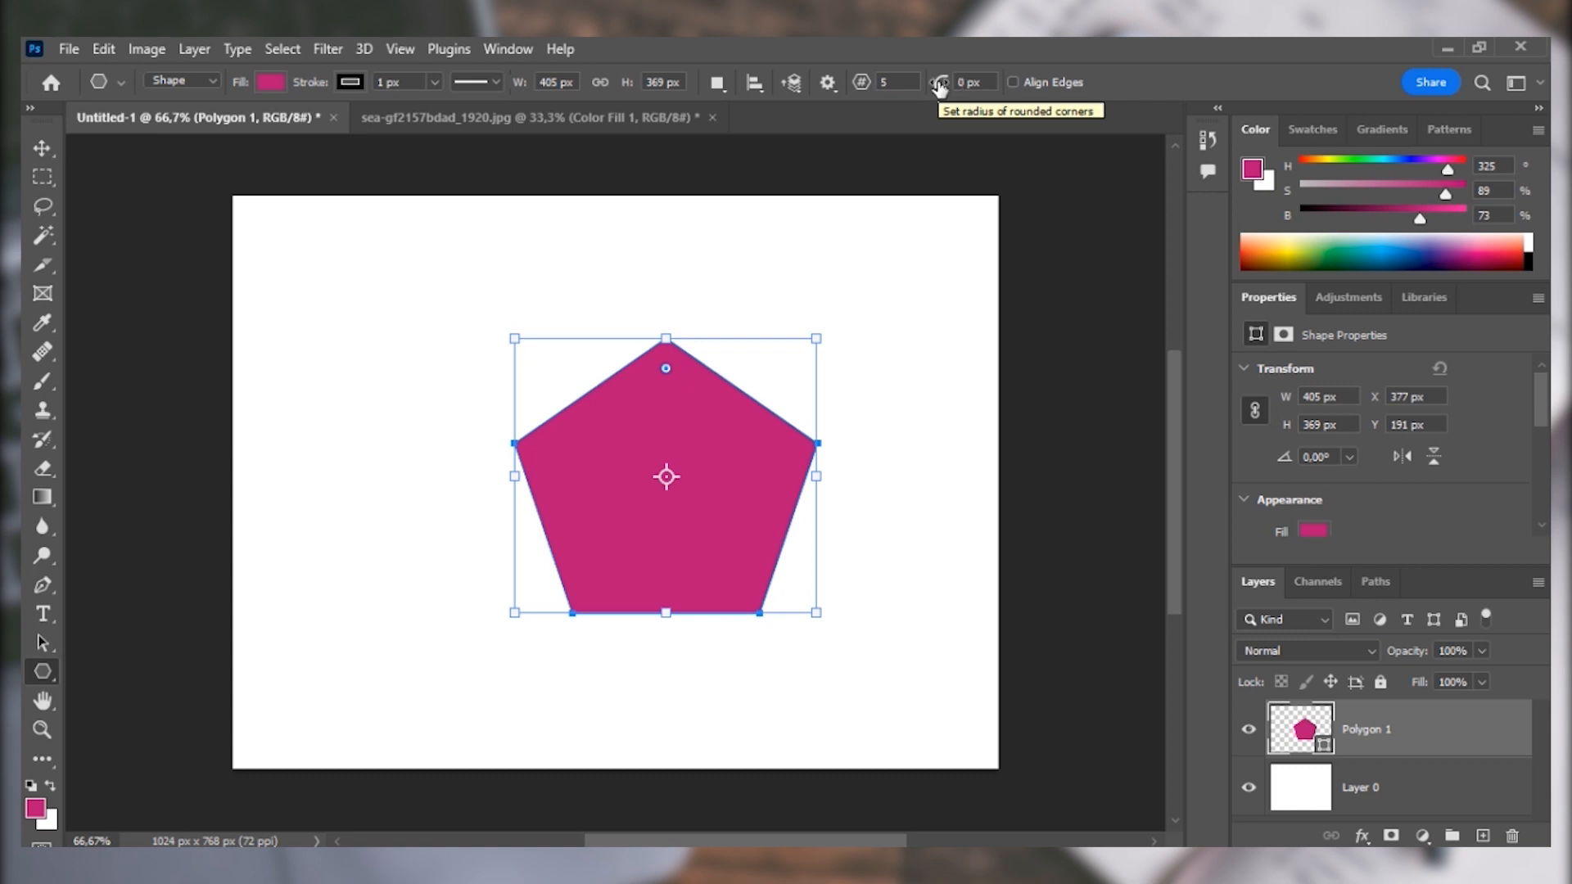
Try rounding the pentagon's corners, undo the rounding, and detach the shape properties so they float beside the polygon.
left_click_drag(666, 367, 681, 323)
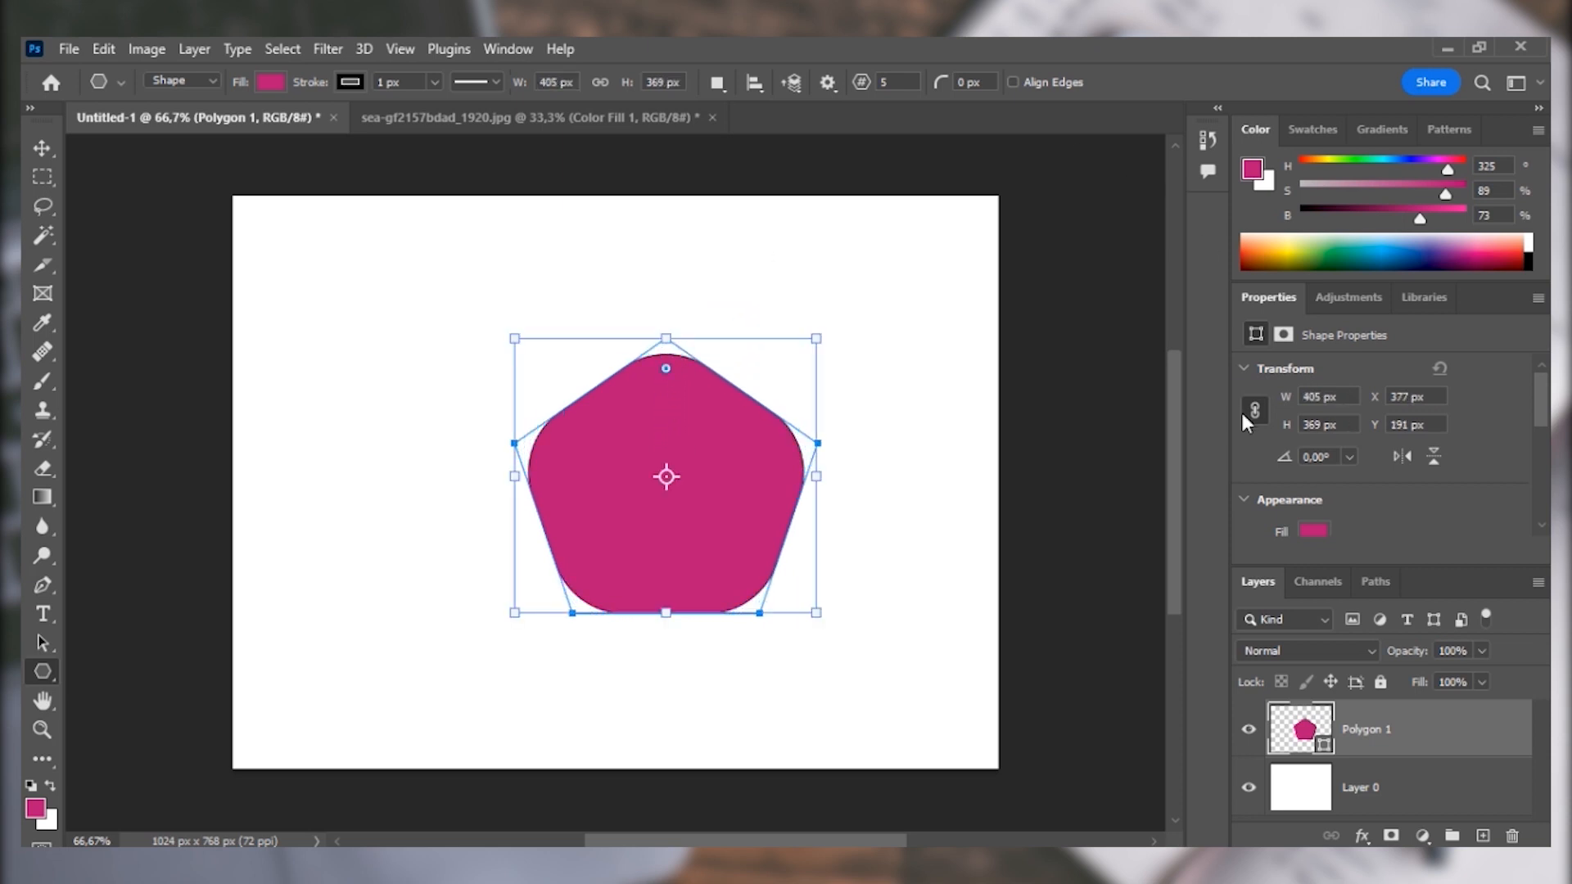
double_click(1267, 295)
left_click(1267, 296)
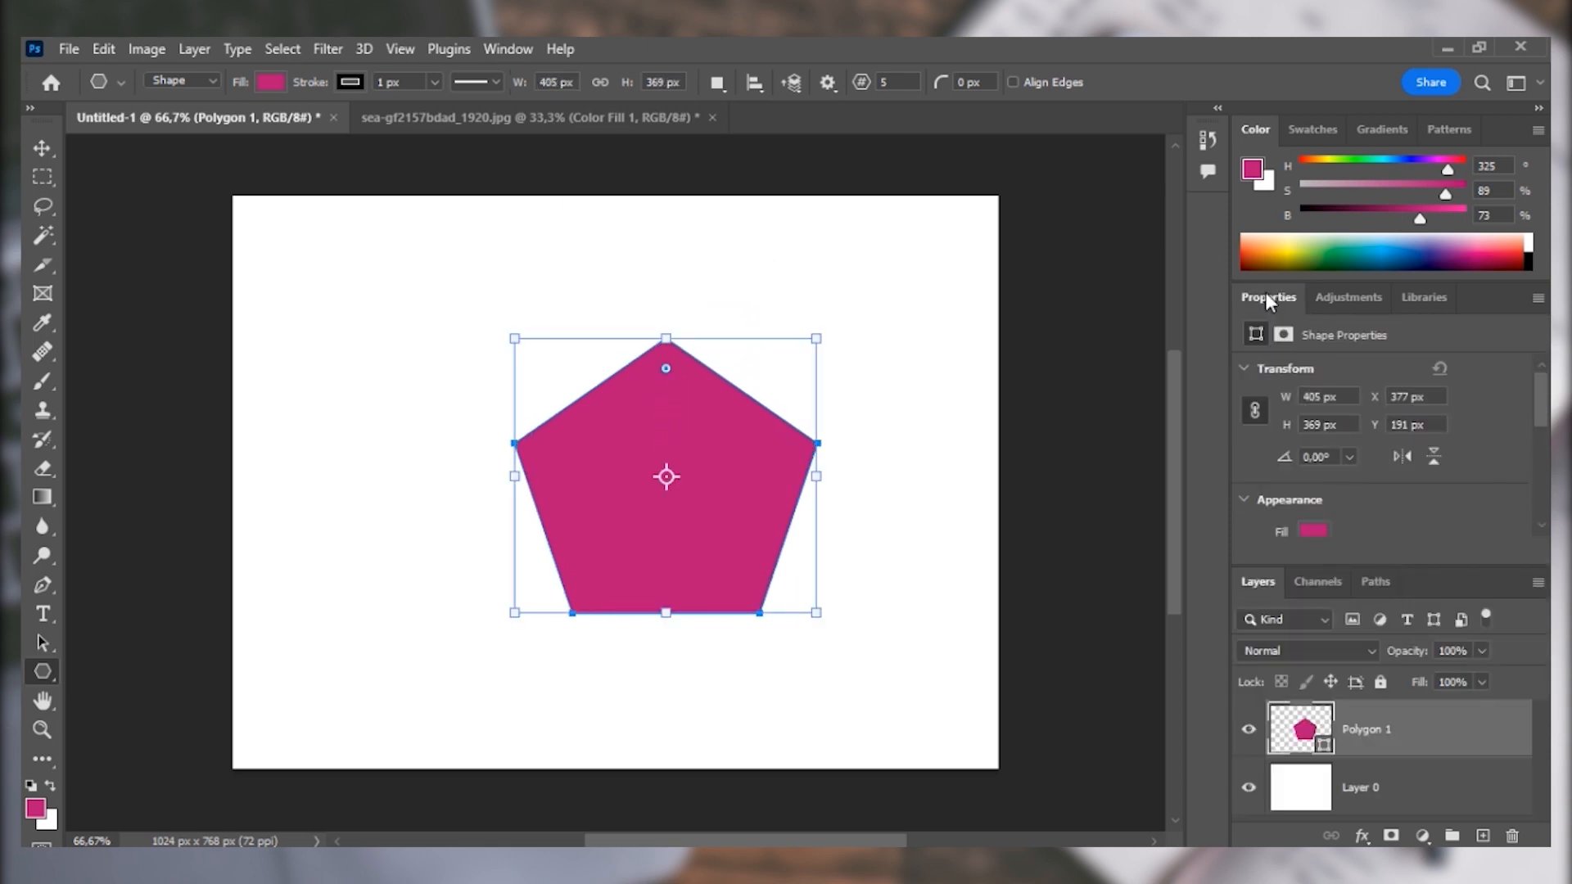
left_click_drag(1265, 298, 895, 234)
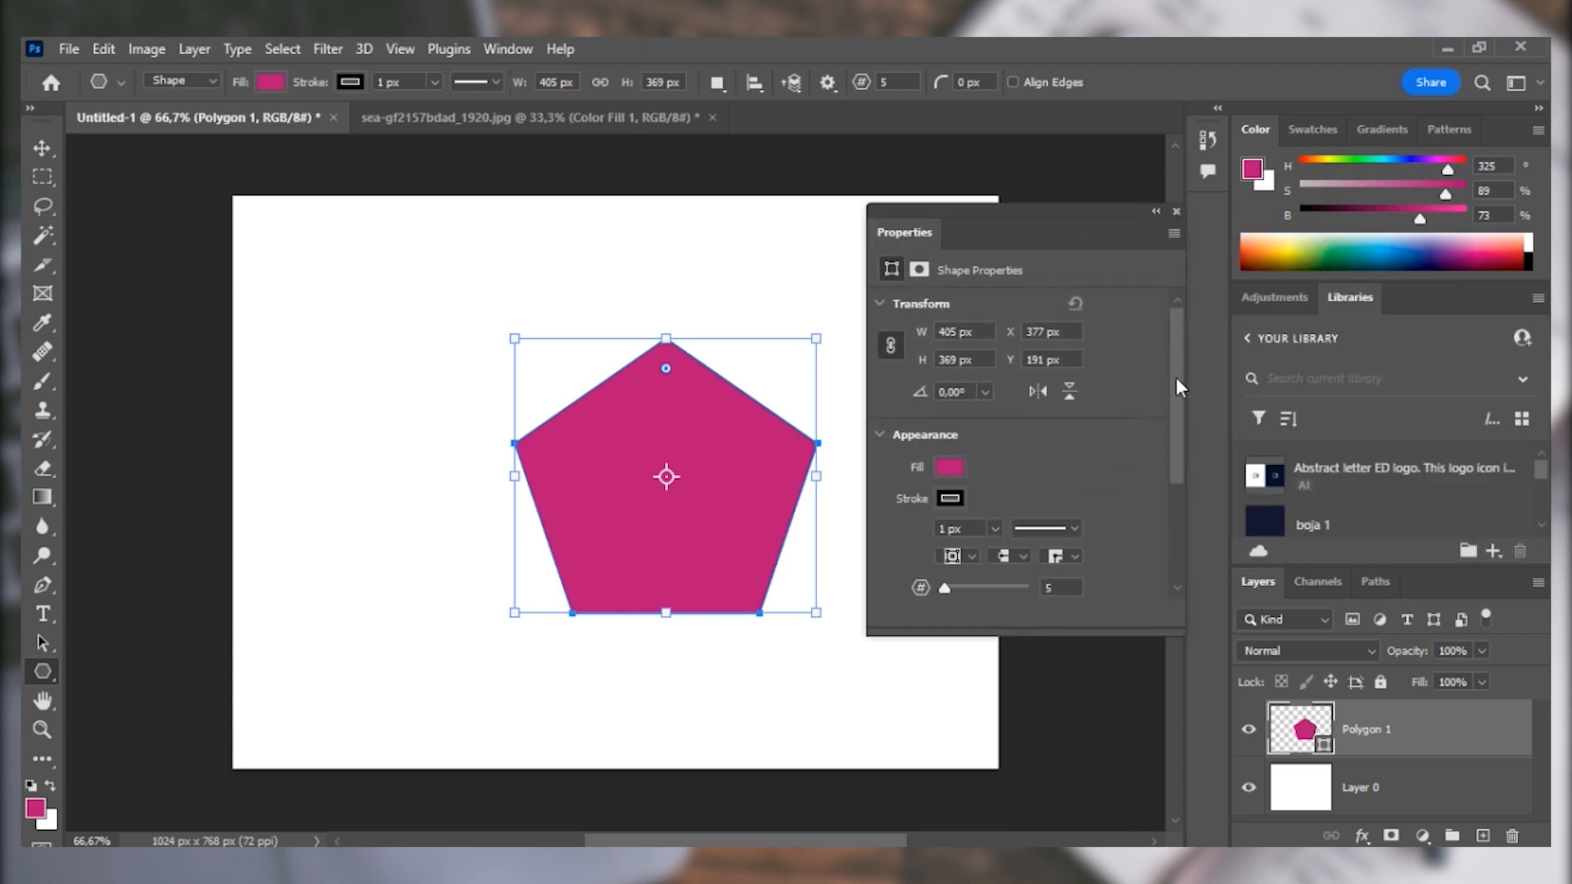
Change the pentagon's fill to the recently used blue.
left_click(950, 467)
left_click(914, 563)
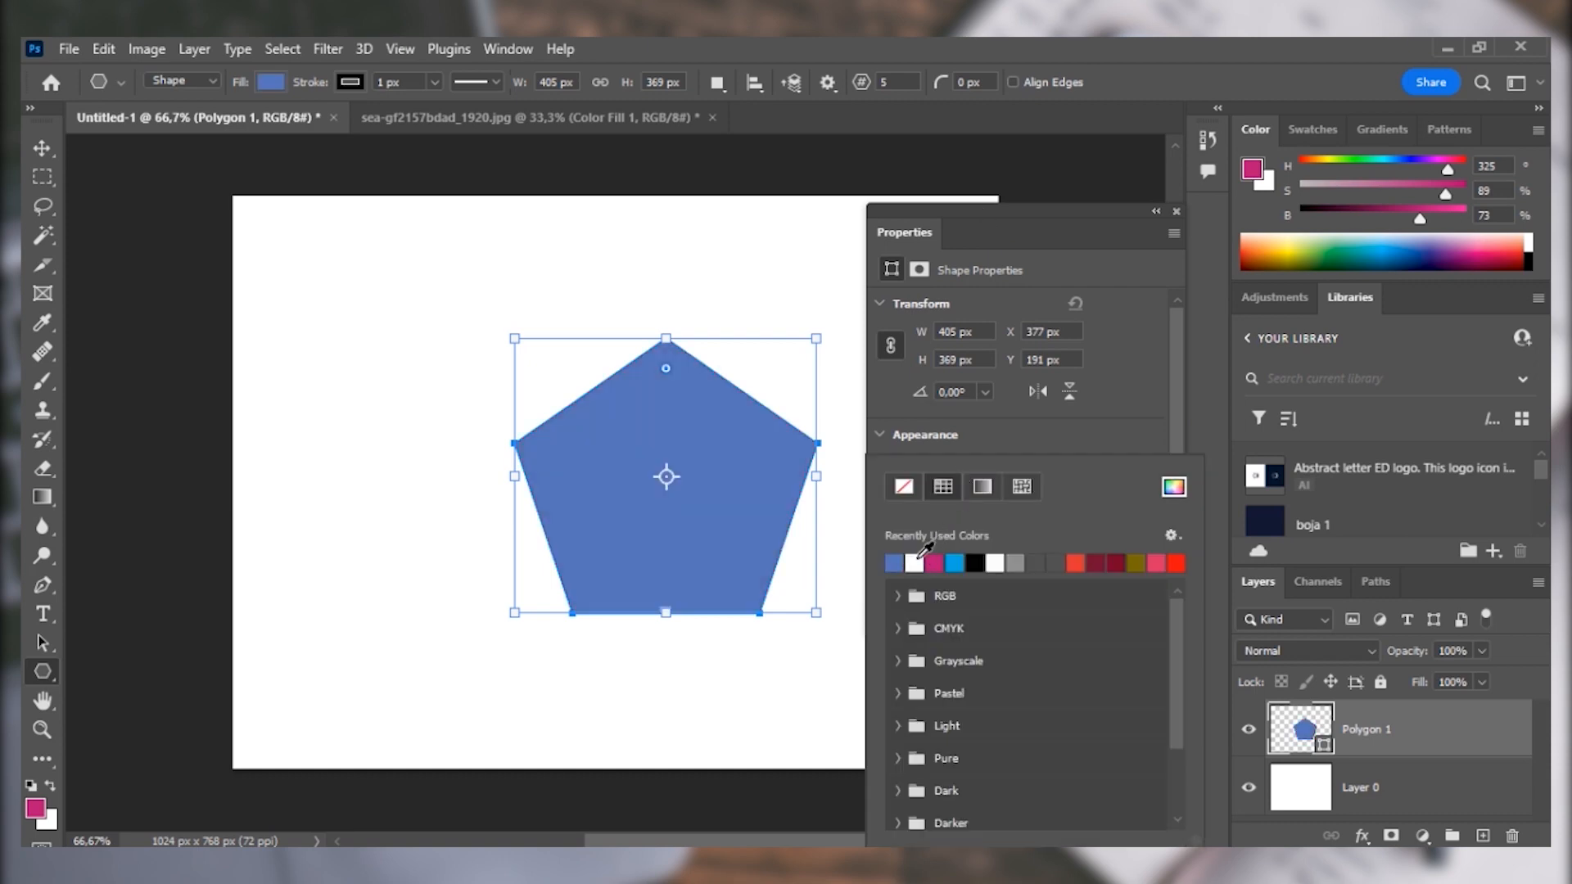
left_click(1045, 429)
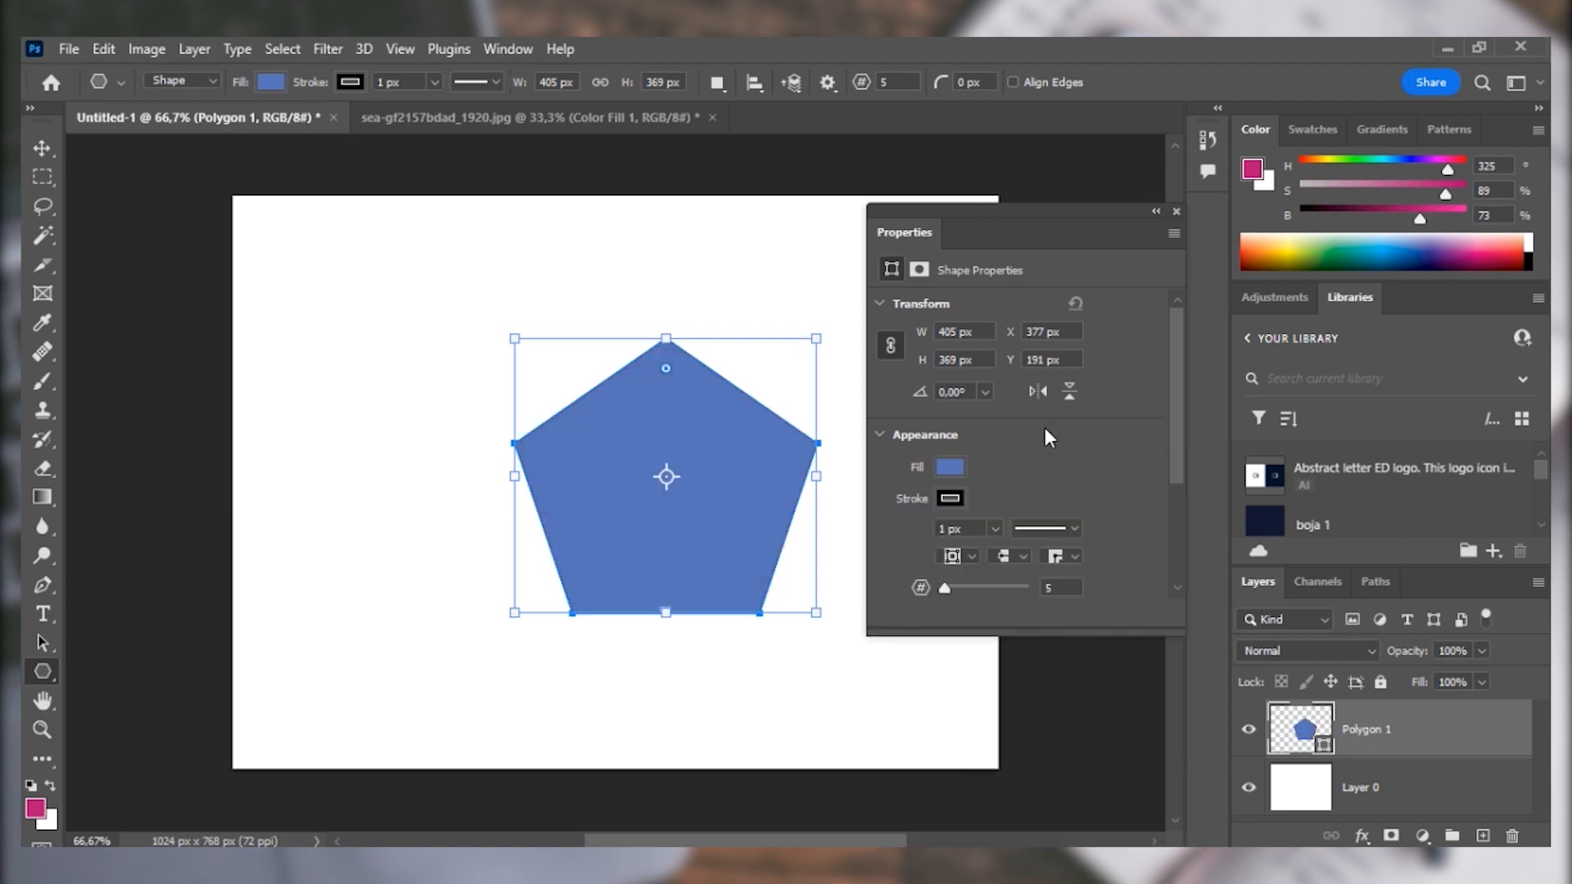
Give the pentagon a dark red stroke and set the stroke width to 4.43 px.
left_click(951, 500)
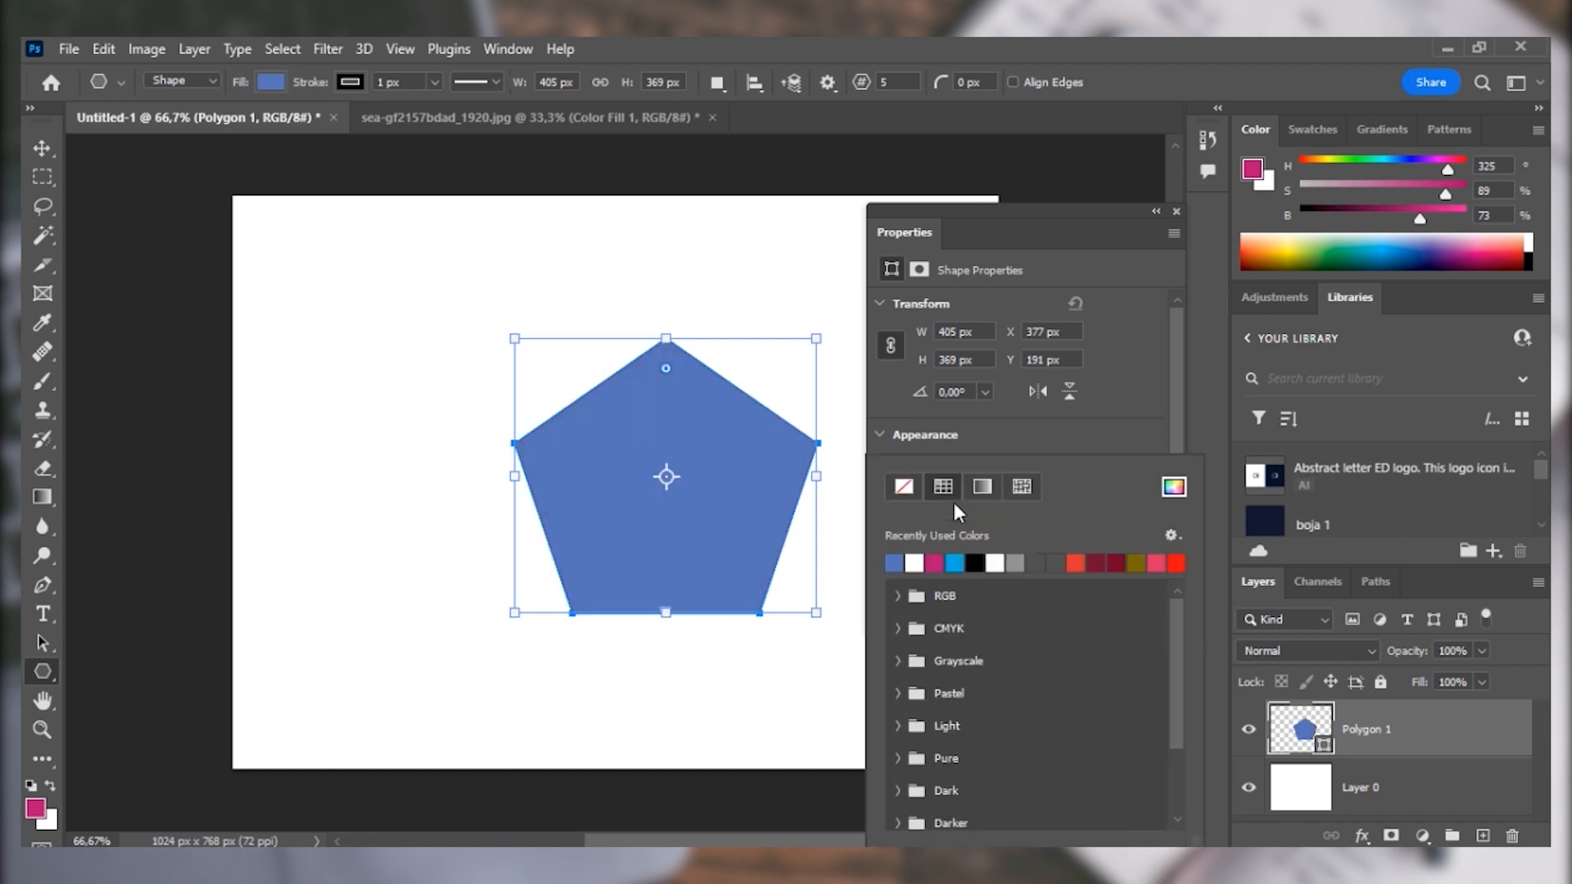
left_click(1098, 563)
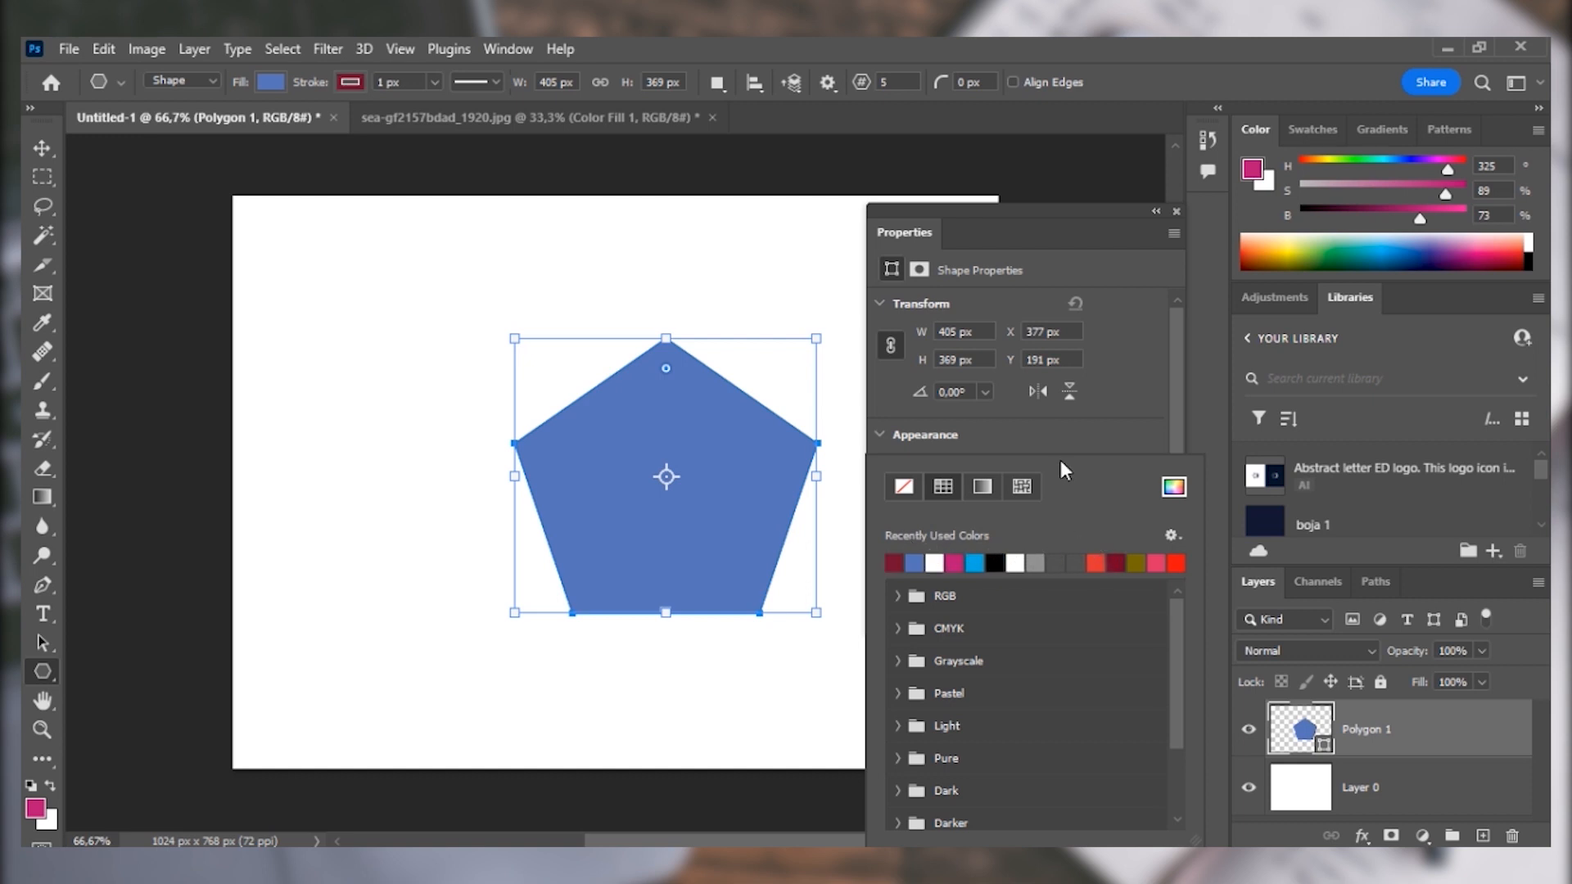
left_click(1060, 441)
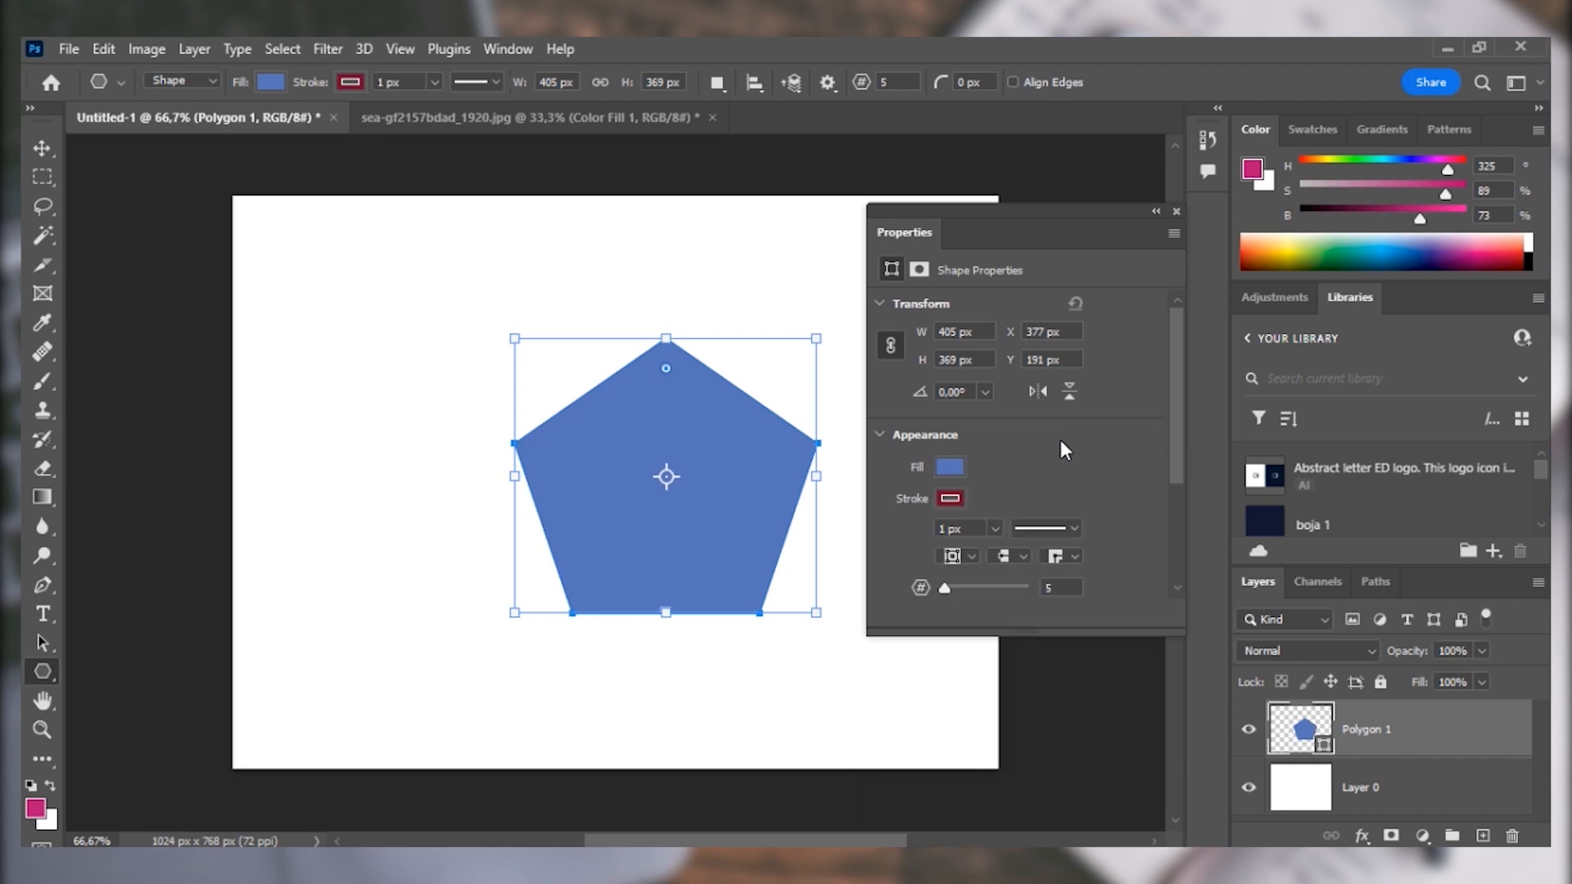
left_click(994, 529)
left_click_drag(1000, 549, 1002, 555)
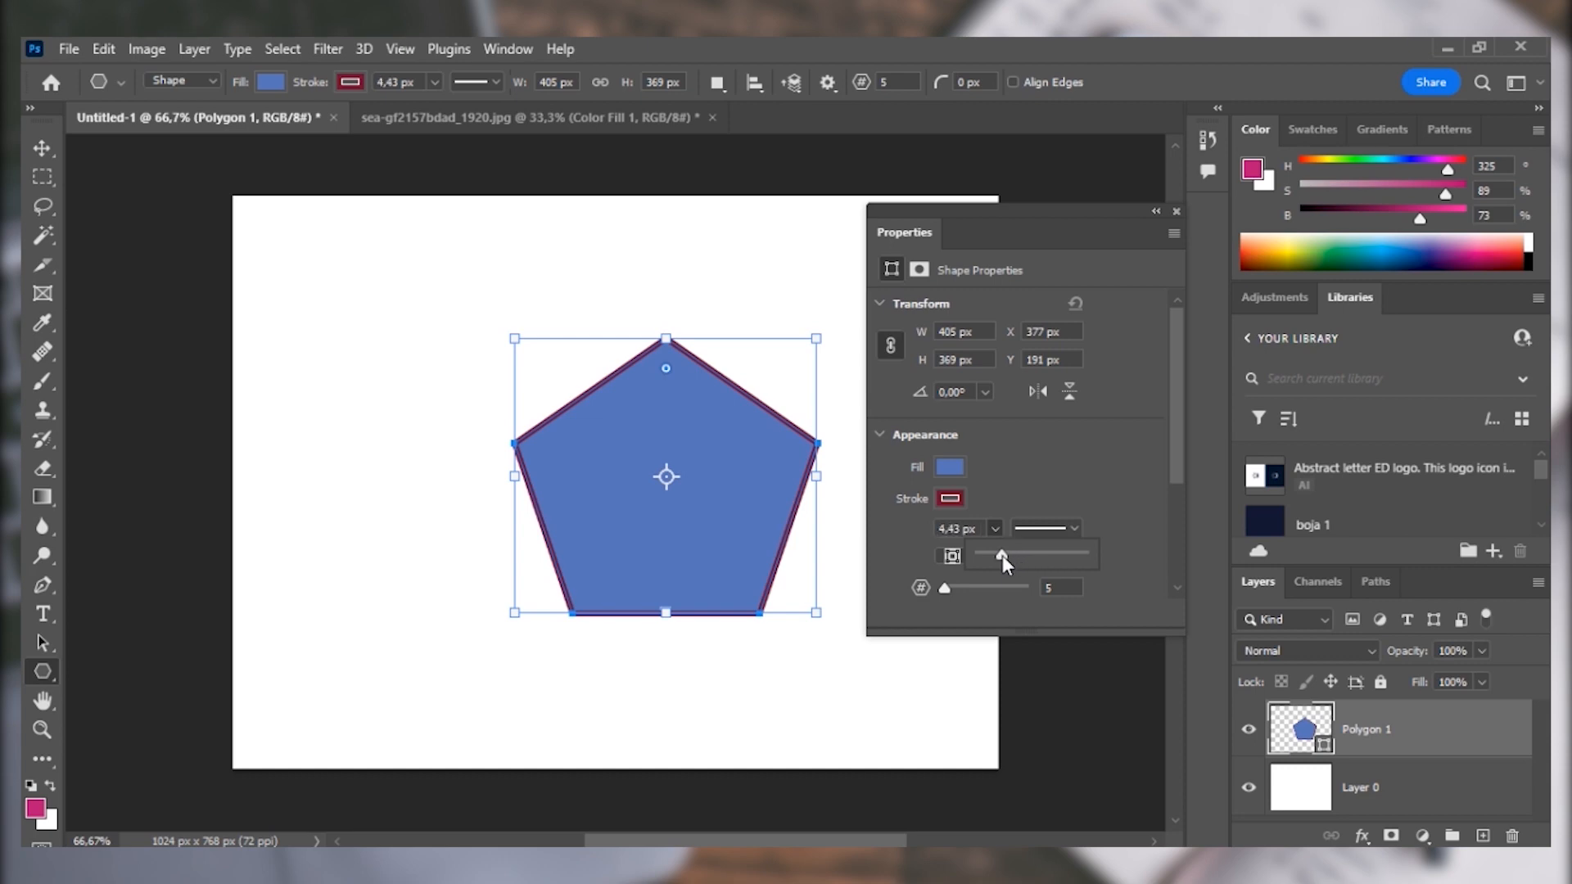
left_click(1097, 469)
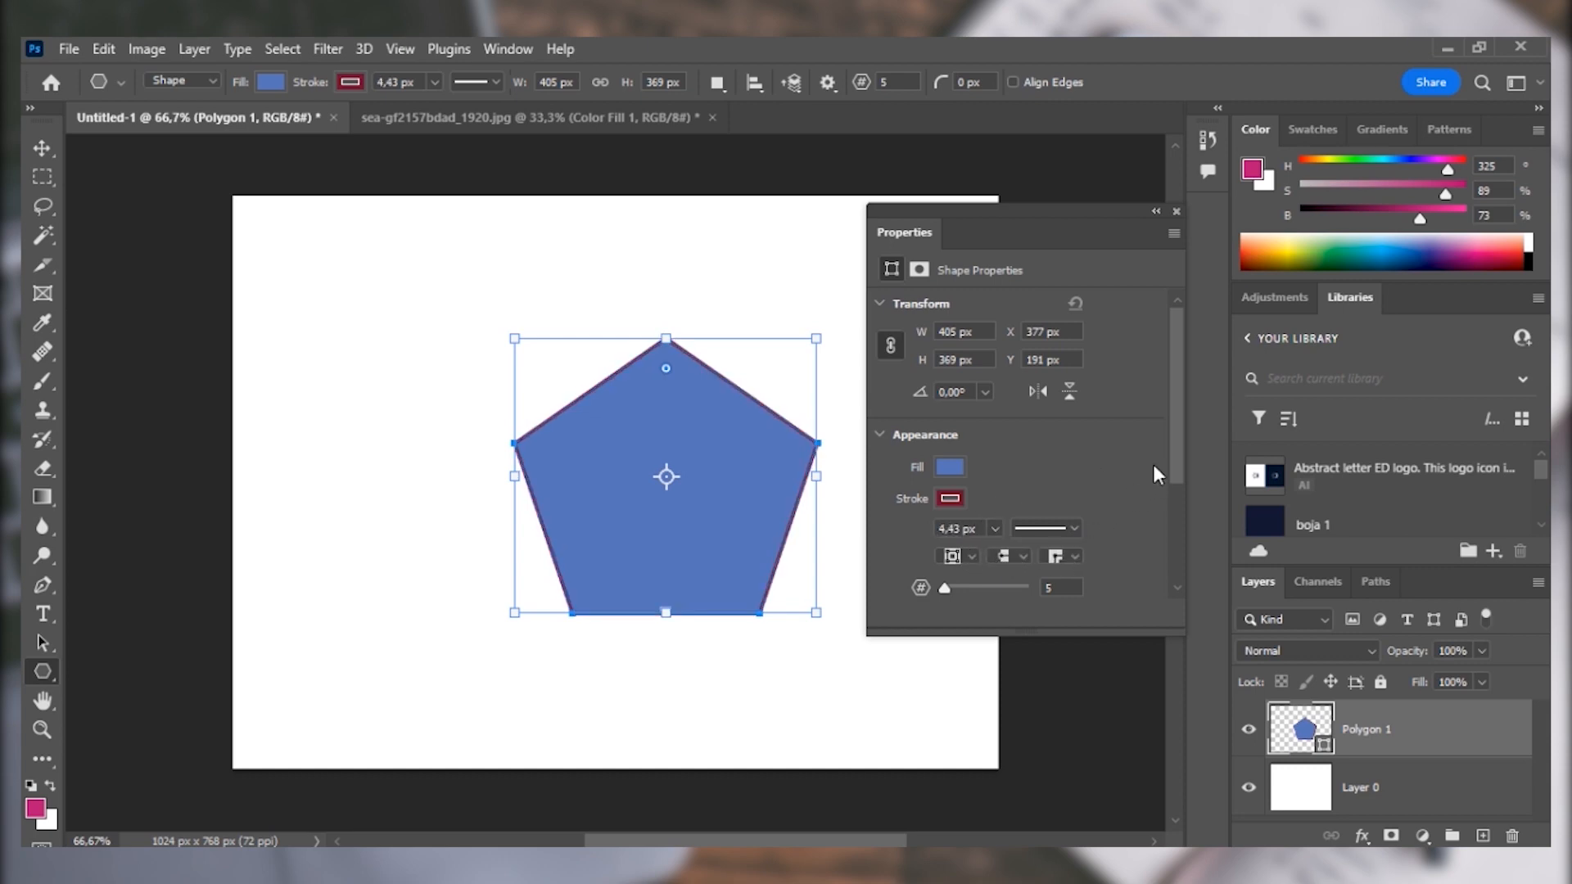
Reduce the polygon to 4 sides as a trial, and set its number of sides to 6.
left_click_drag(1171, 445, 1172, 500)
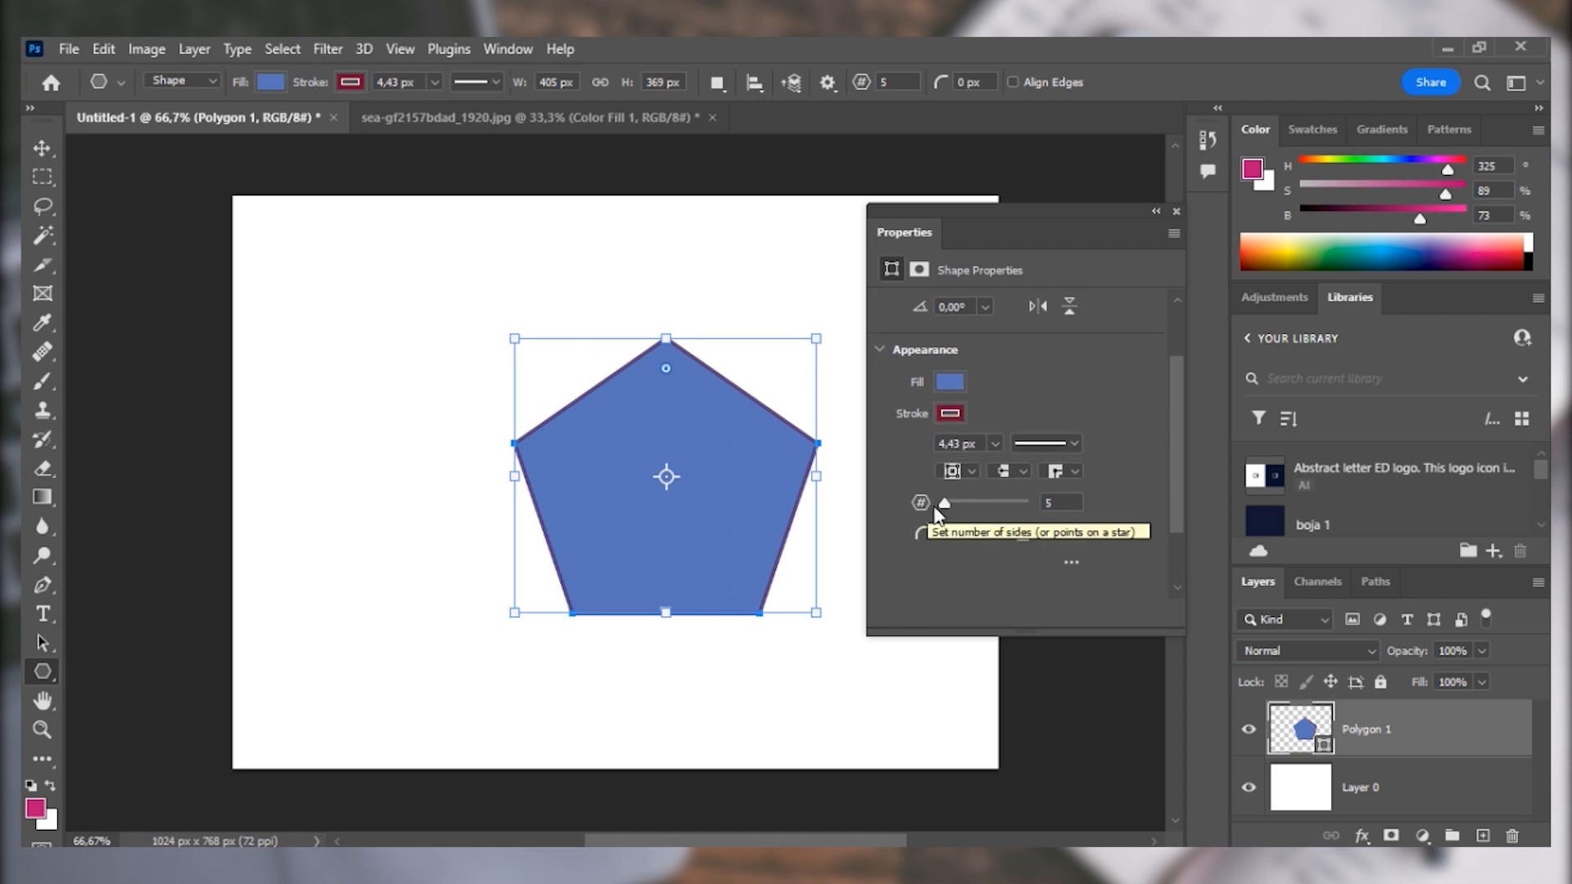
left_click_drag(944, 503, 944, 506)
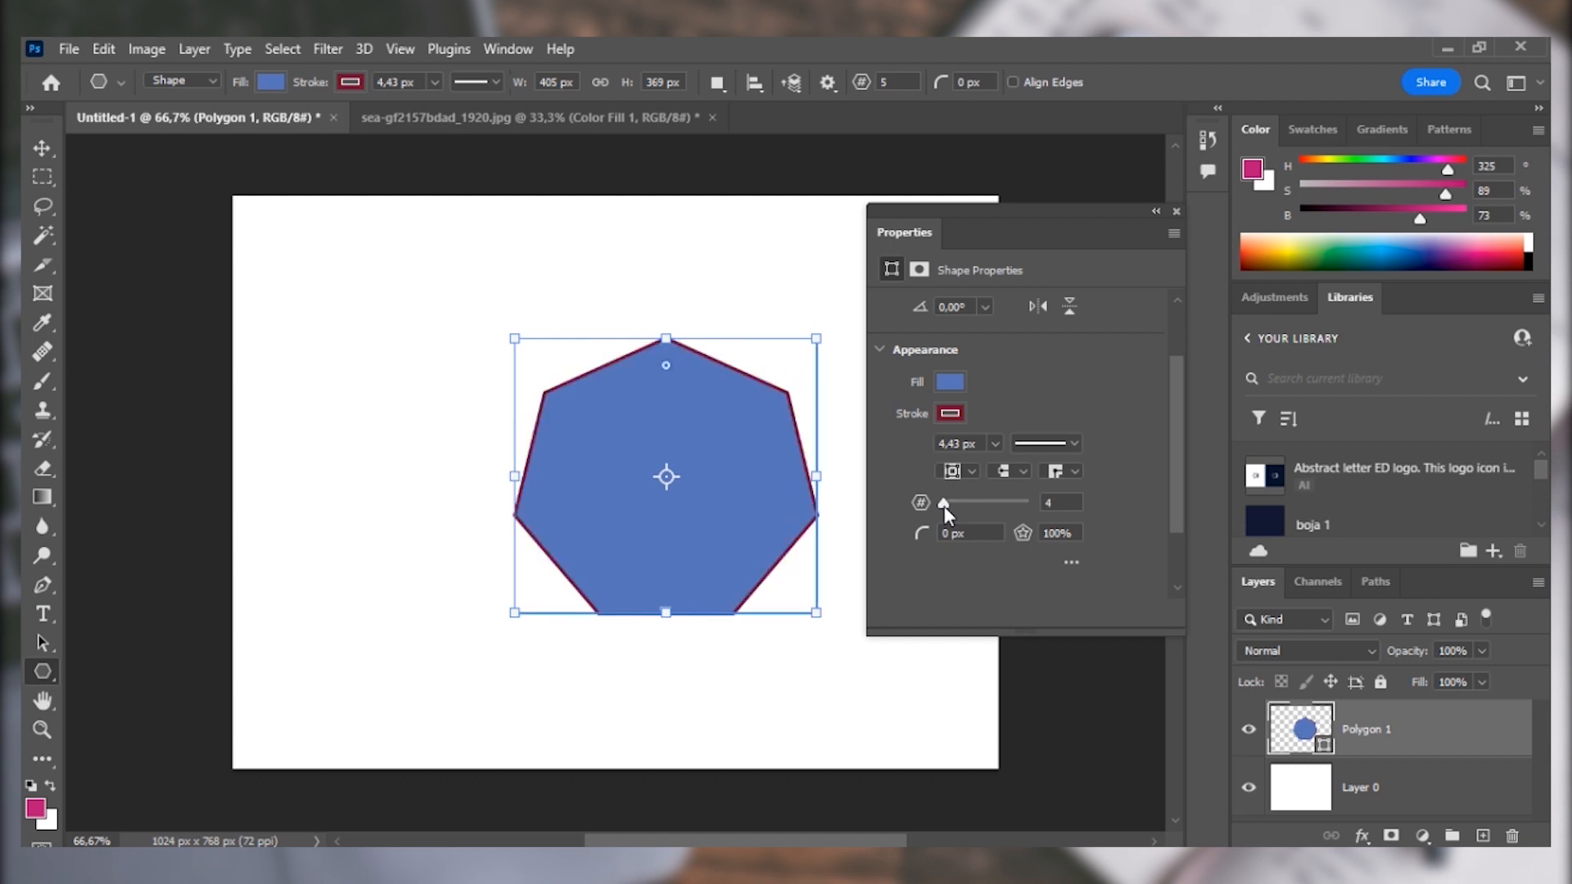
left_click_drag(1056, 502, 1033, 503)
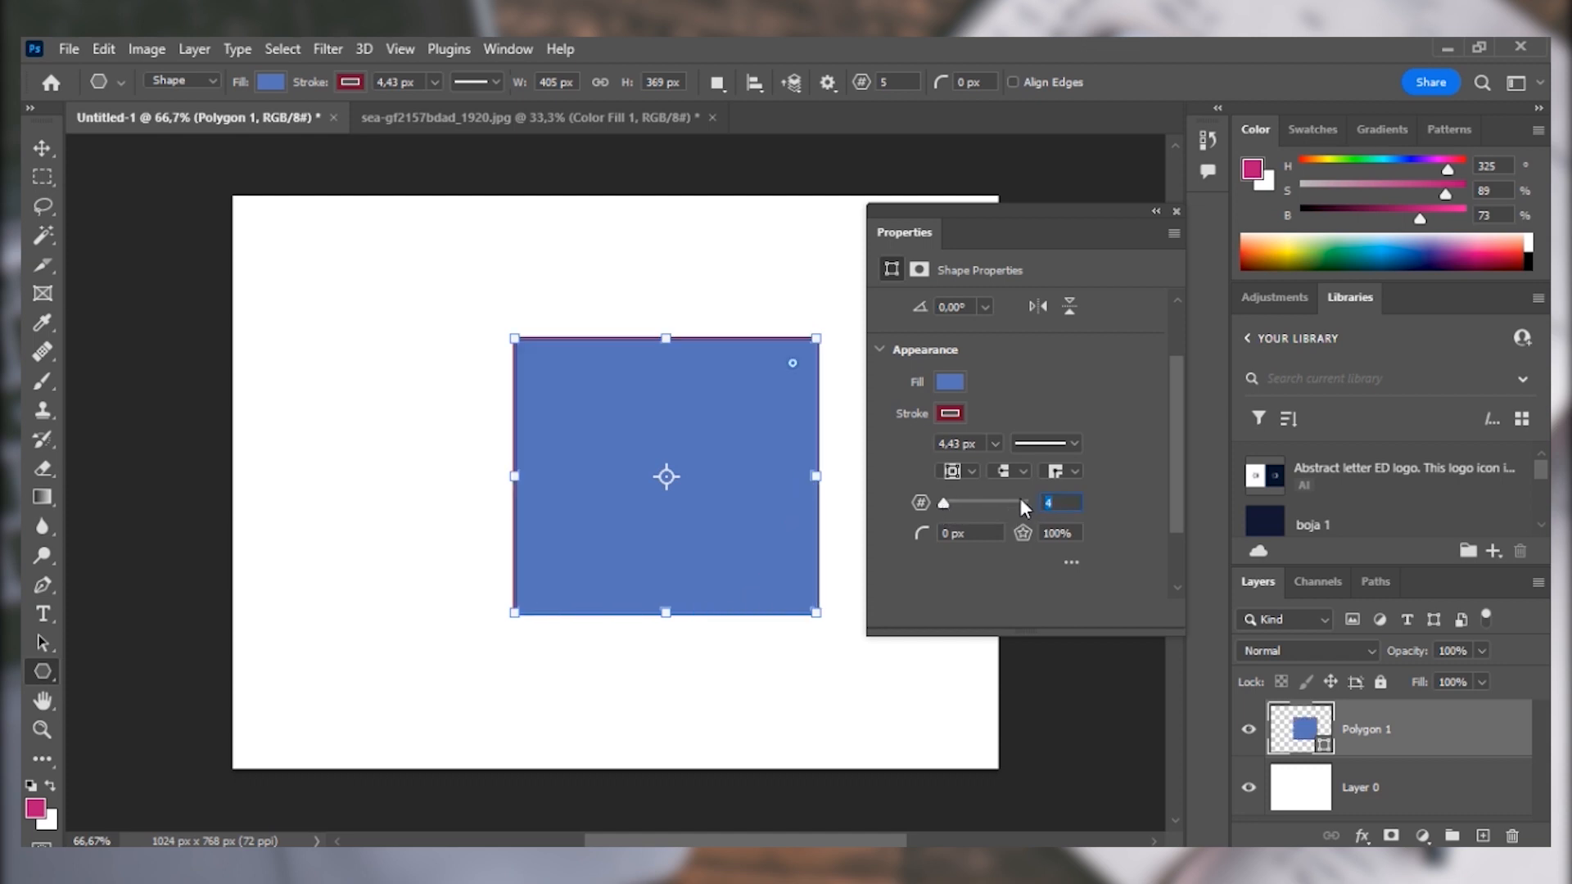
type("6")
key("Return")
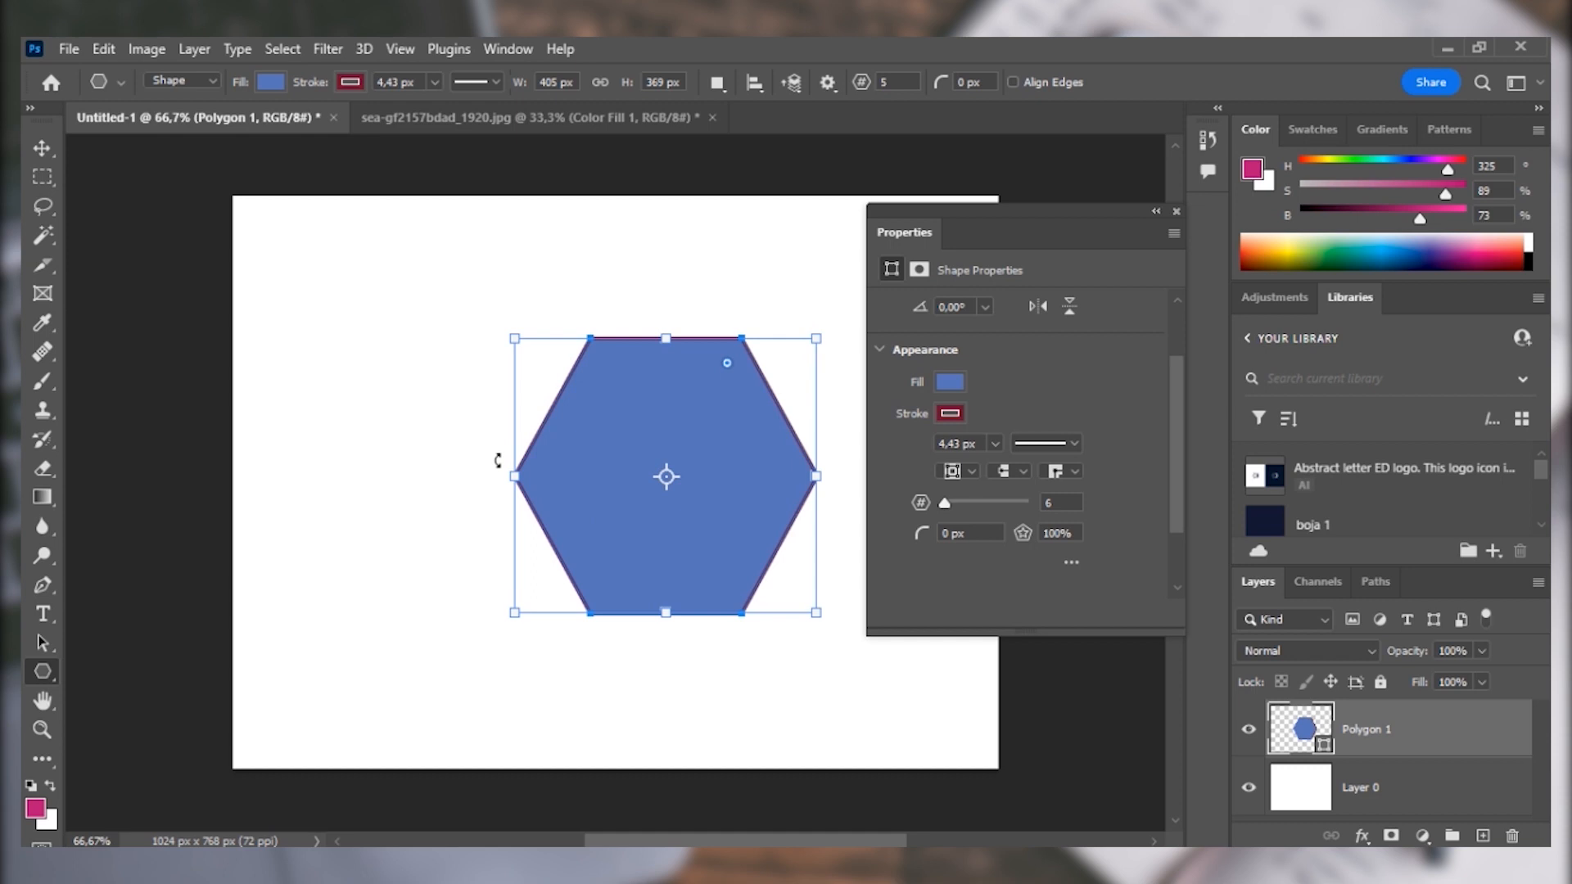
Turn the hexagon into a star with a star ratio of 30%, and raise the ratio to 50%.
left_click(1046, 532)
left_click_drag(1046, 532, 1027, 525)
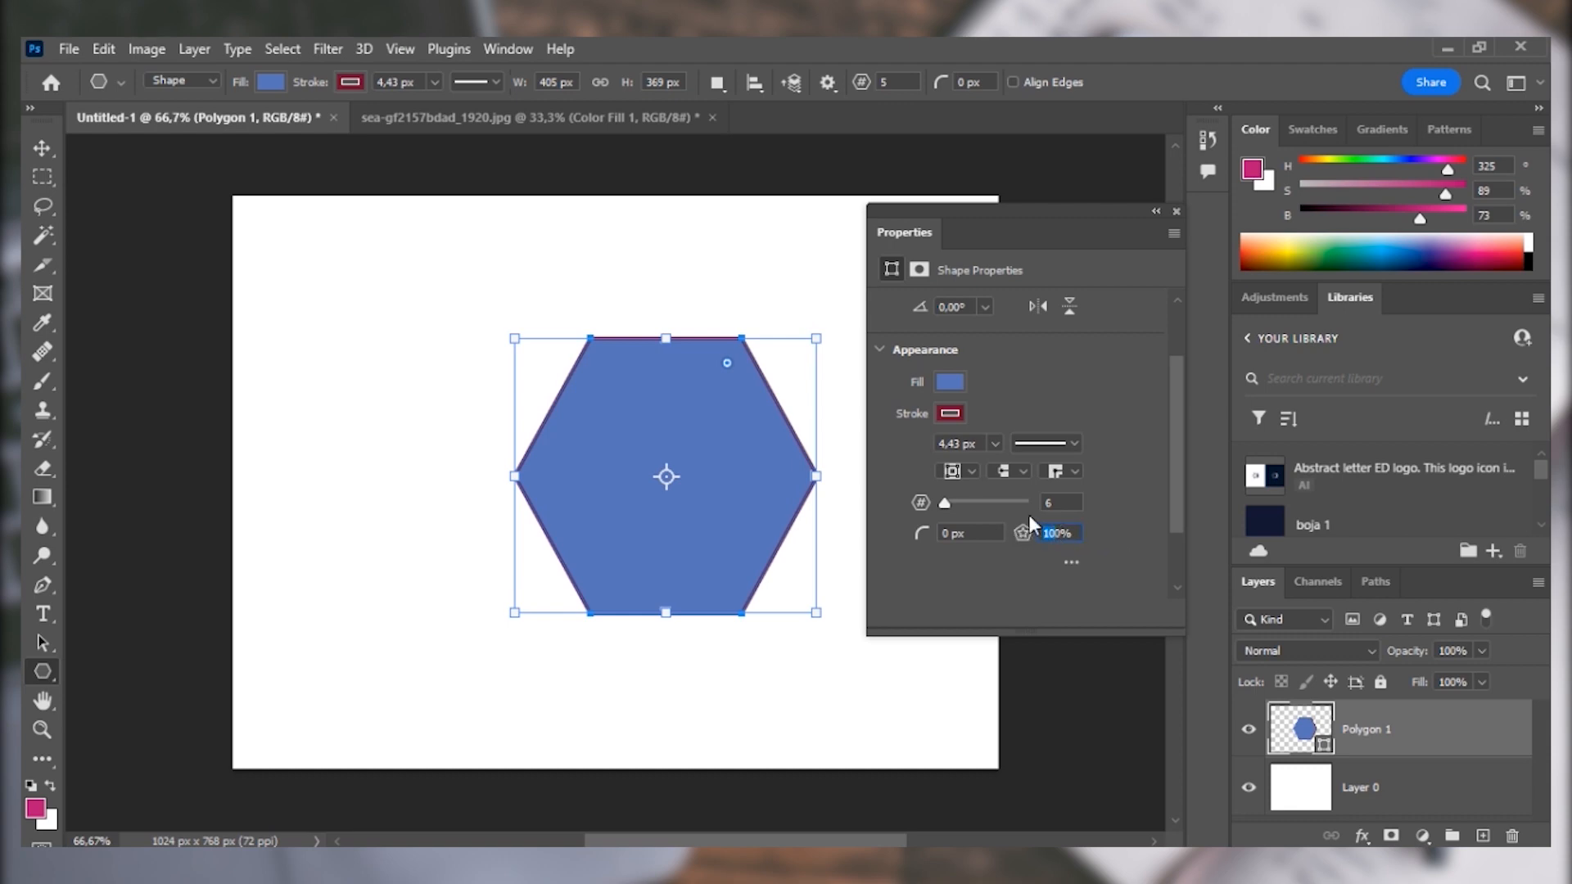
type("3")
key("Return")
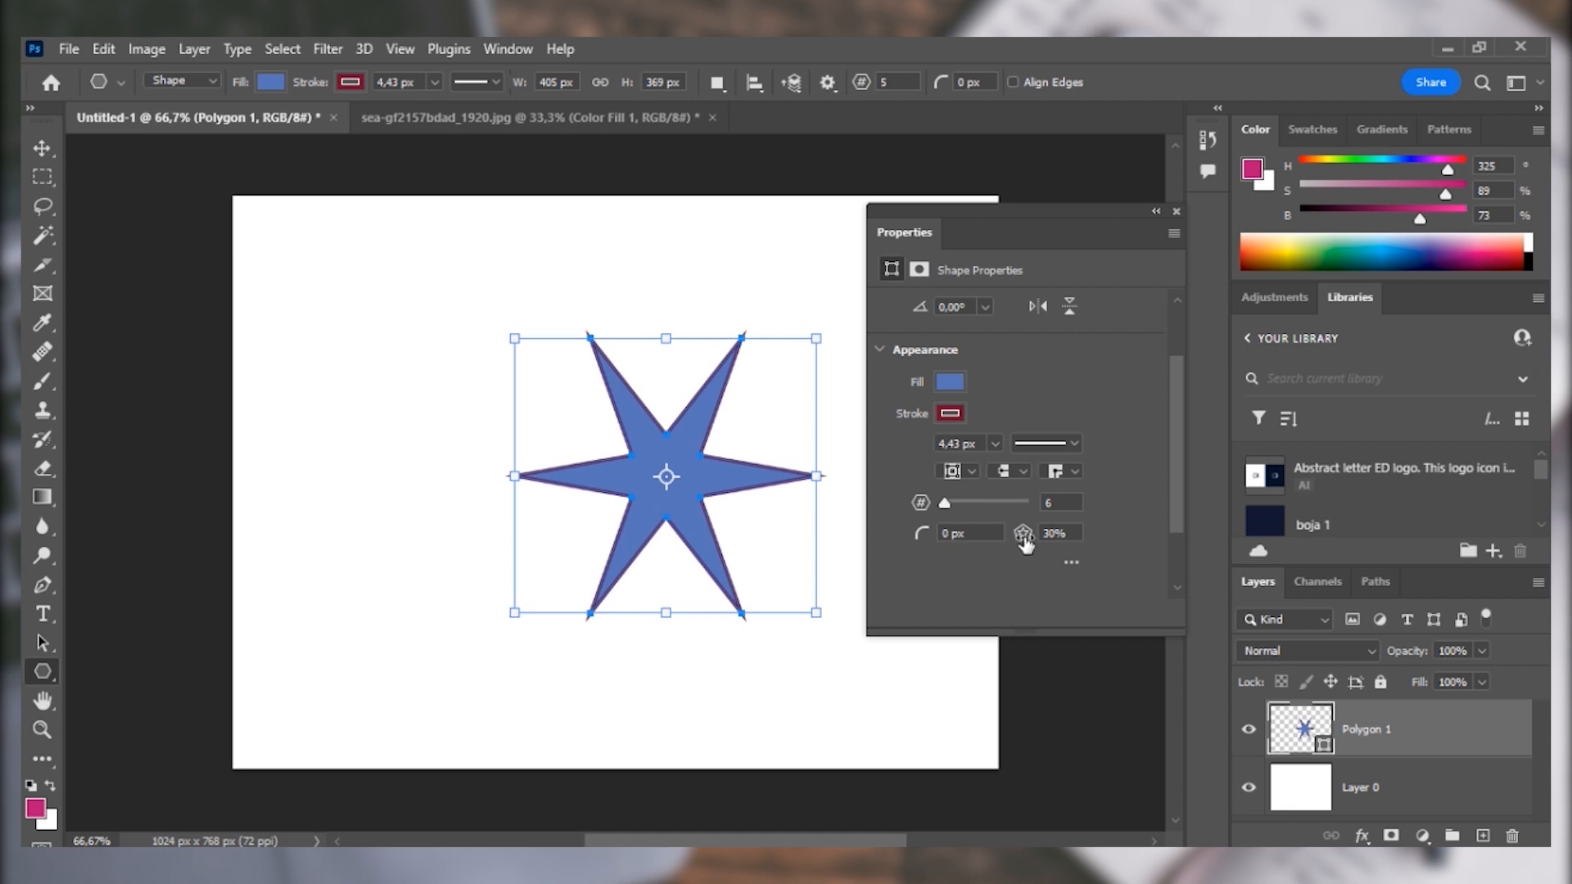
left_click_drag(1023, 541, 1050, 545)
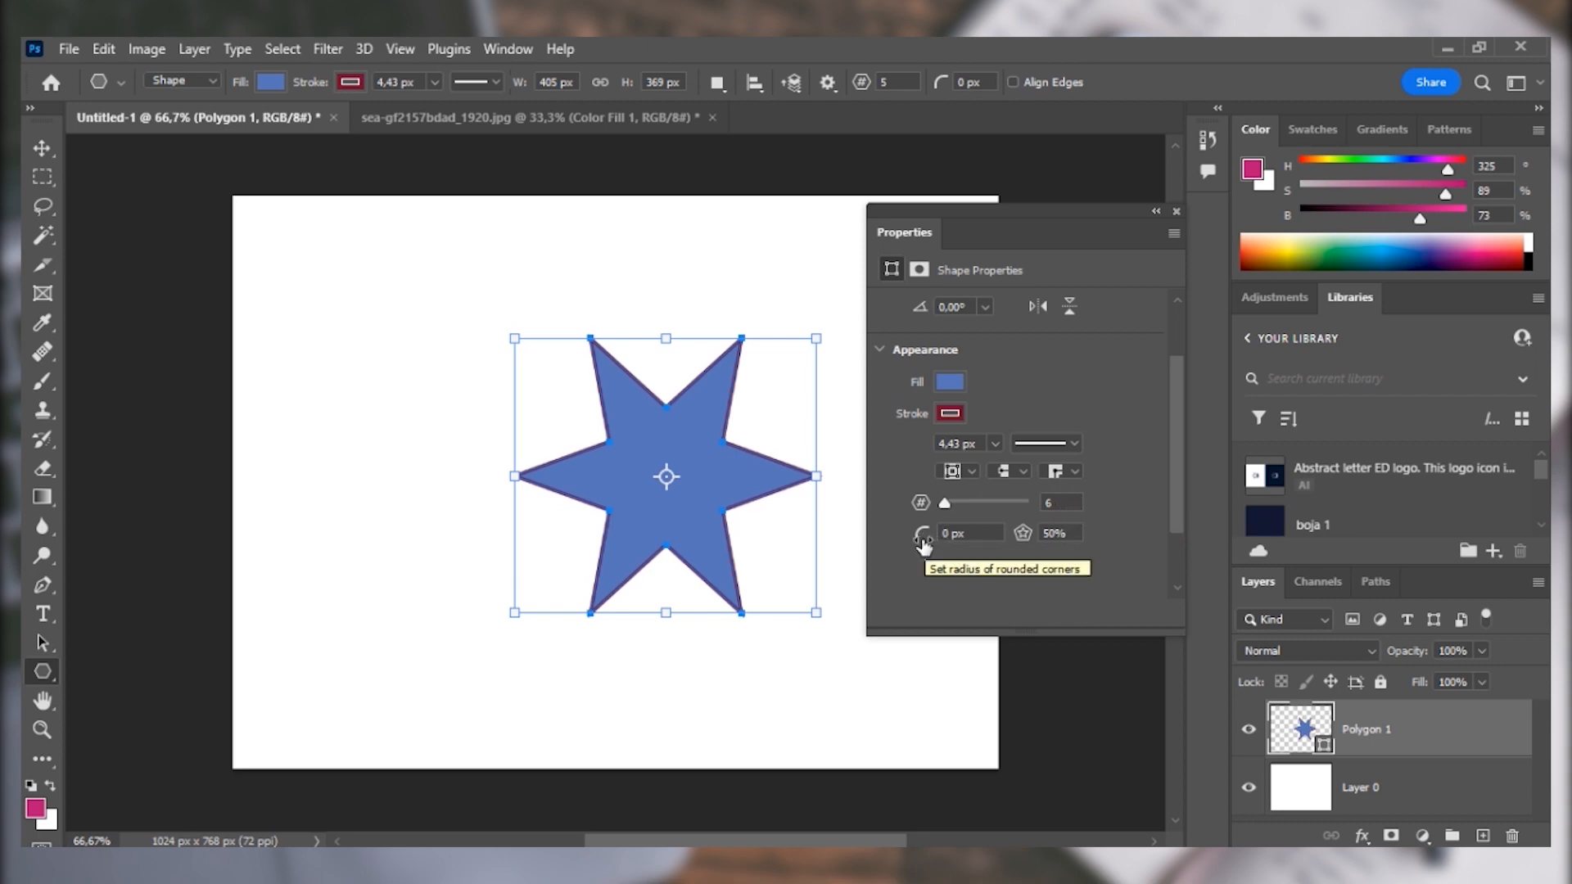
Try a corner radius of about 23 px on the star, and reset the radius to 0 px.
left_click_drag(925, 540, 955, 543)
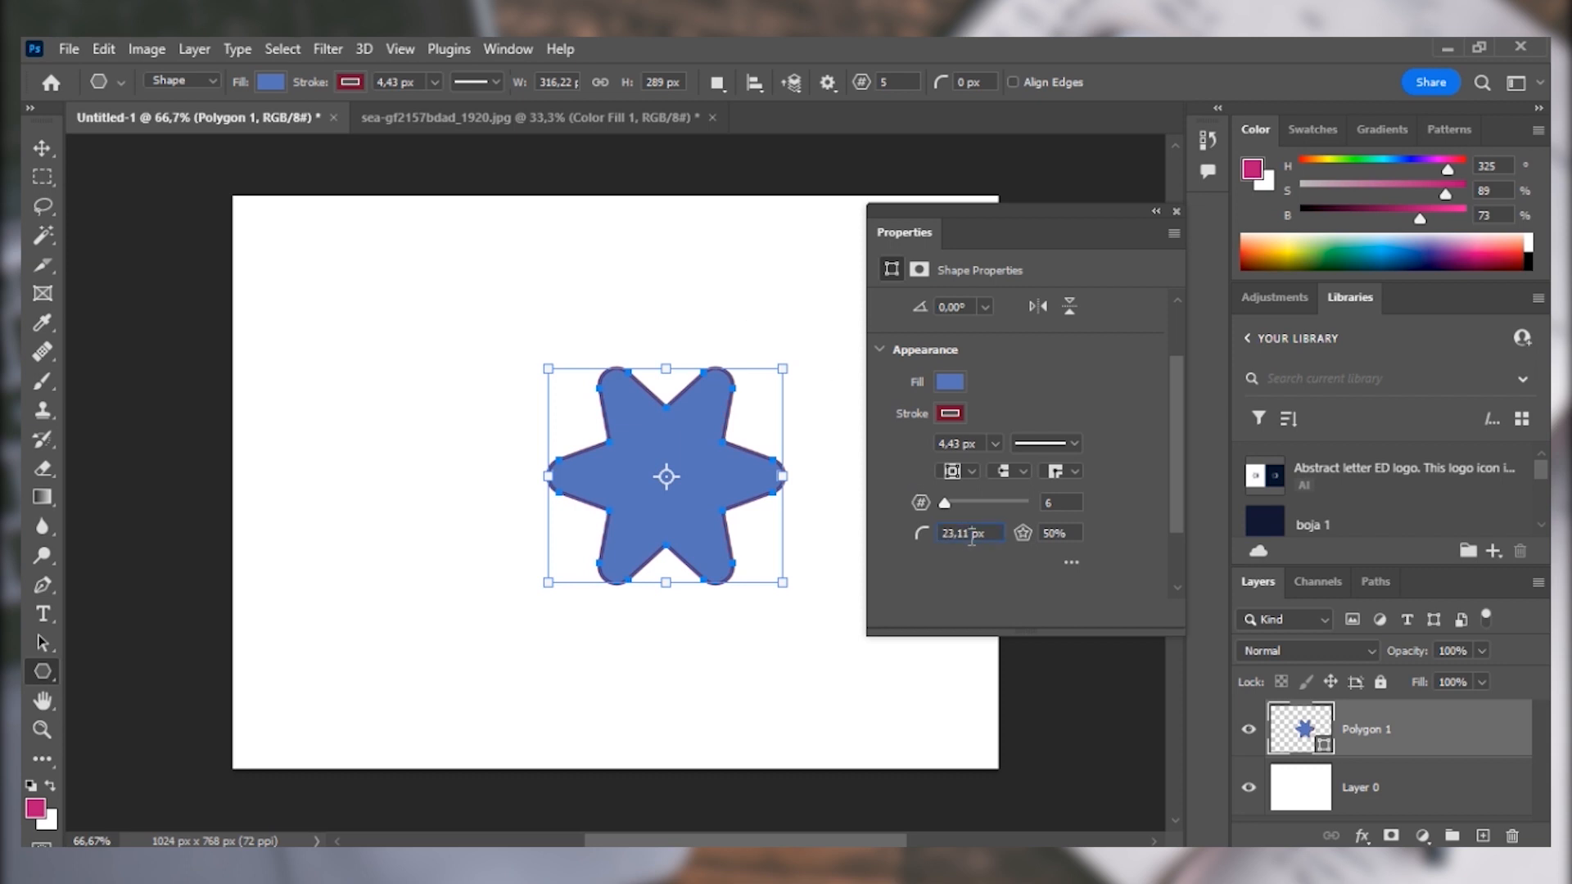
left_click_drag(972, 533, 887, 545)
type("0")
key("Return")
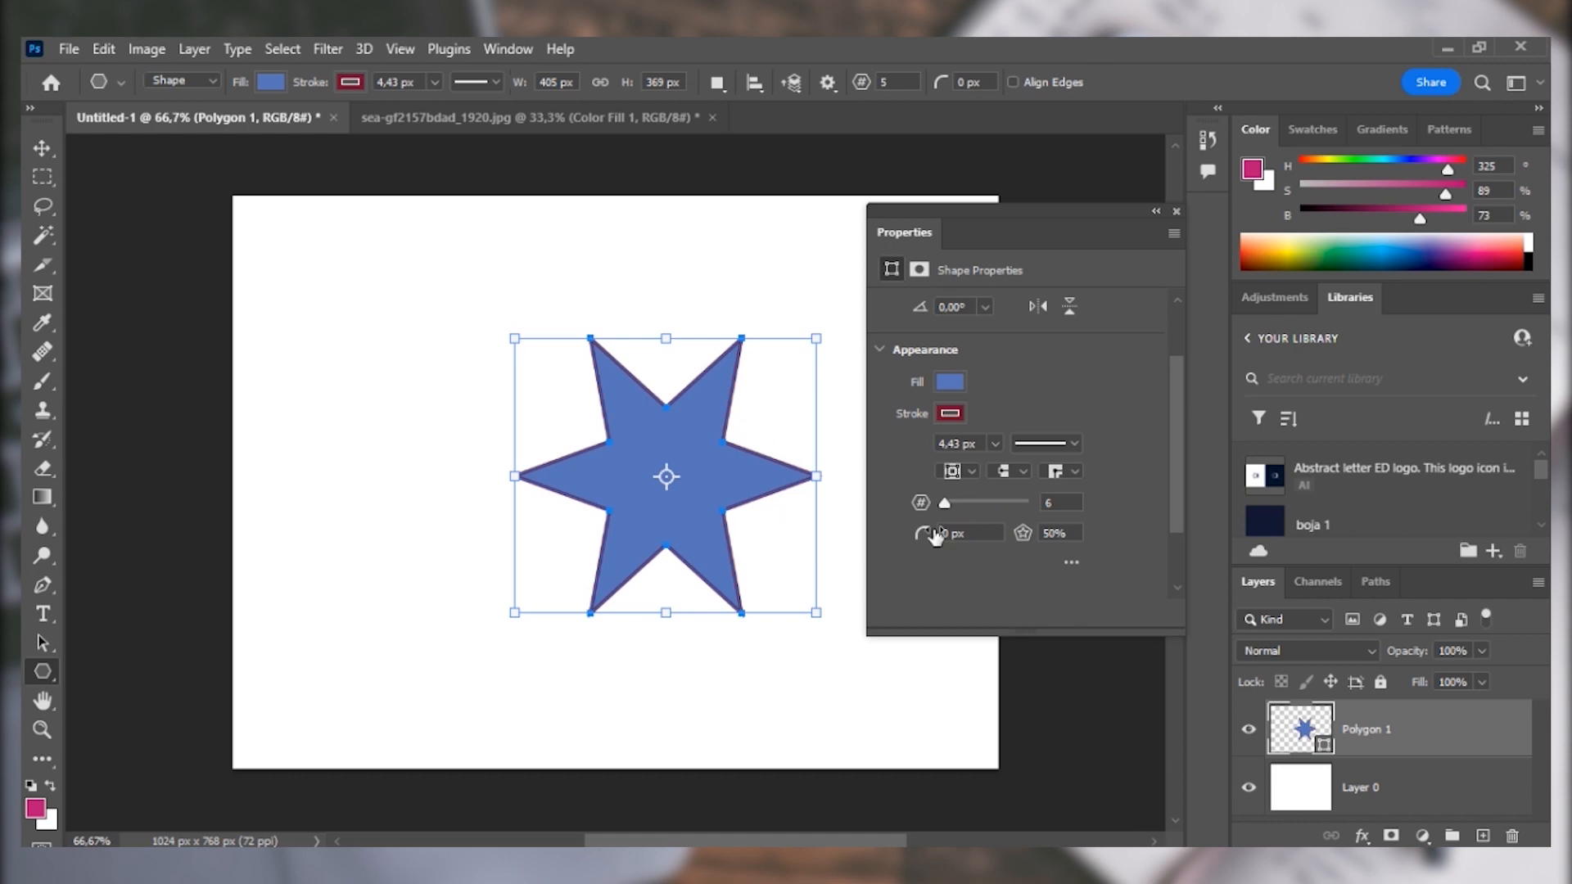
Compare the six-pointed star with and without Smooth Star Indents, and leave the option enabled.
left_click(1072, 562)
left_click_drag(1176, 449, 1178, 512)
left_click(925, 449)
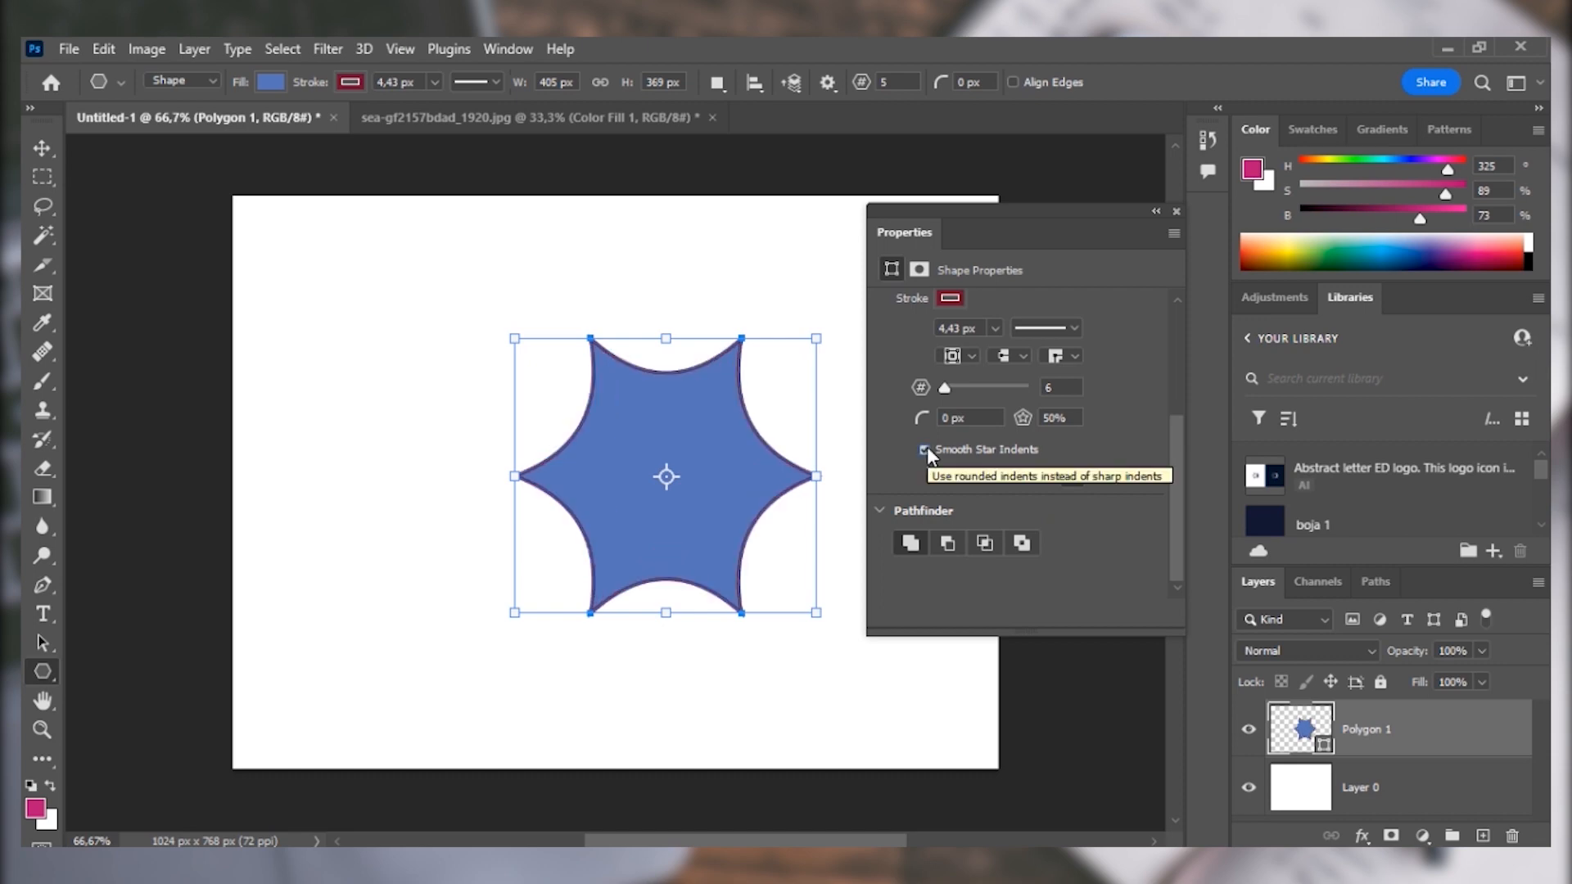
left_click(925, 449)
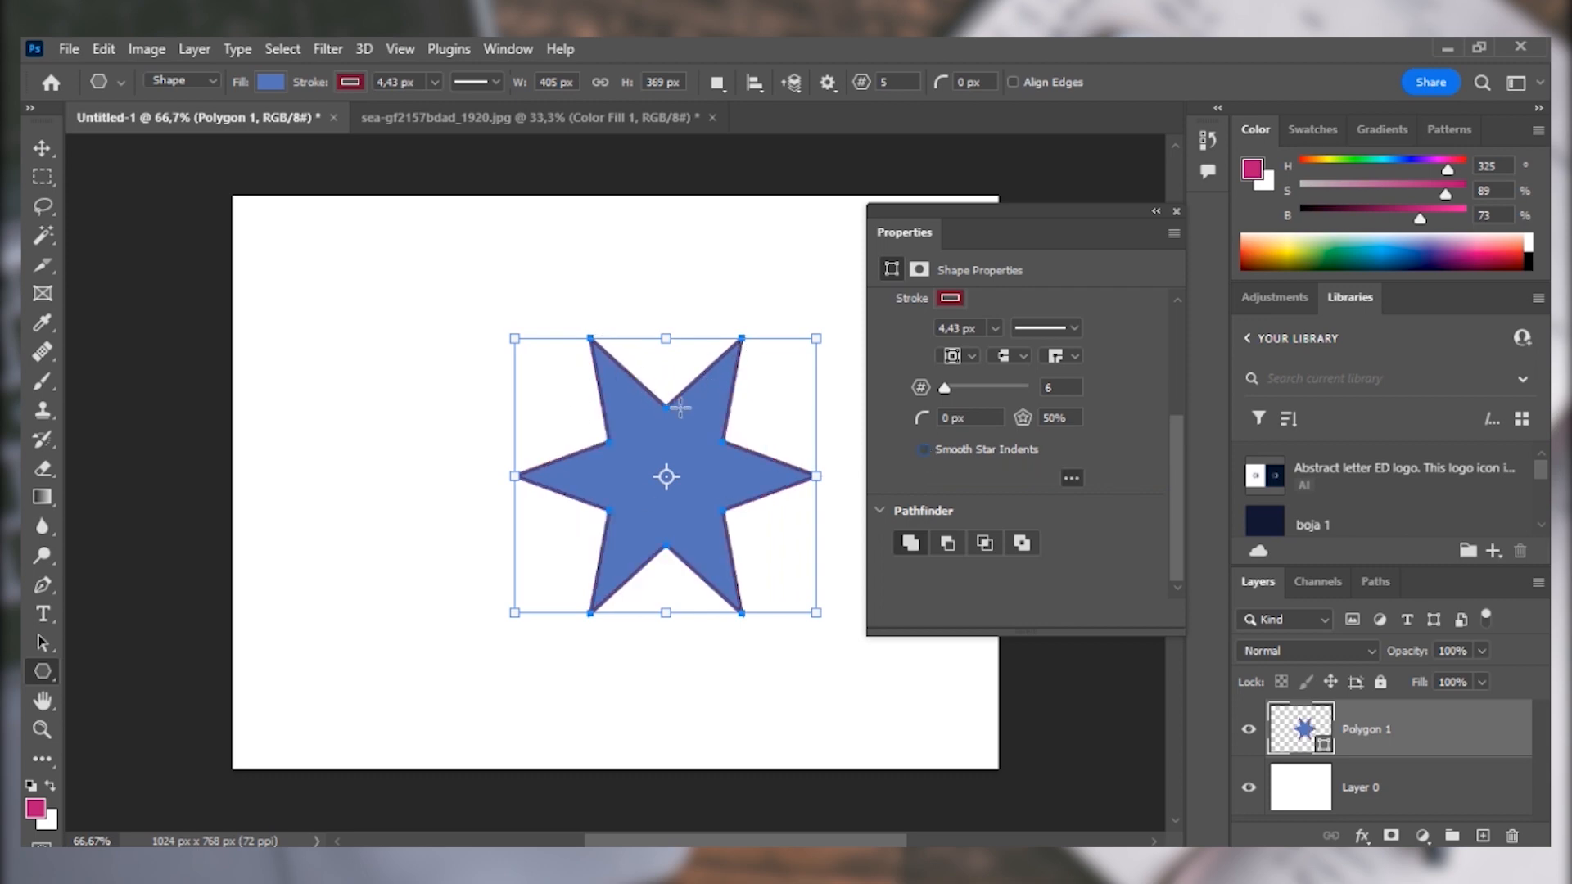
left_click(925, 448)
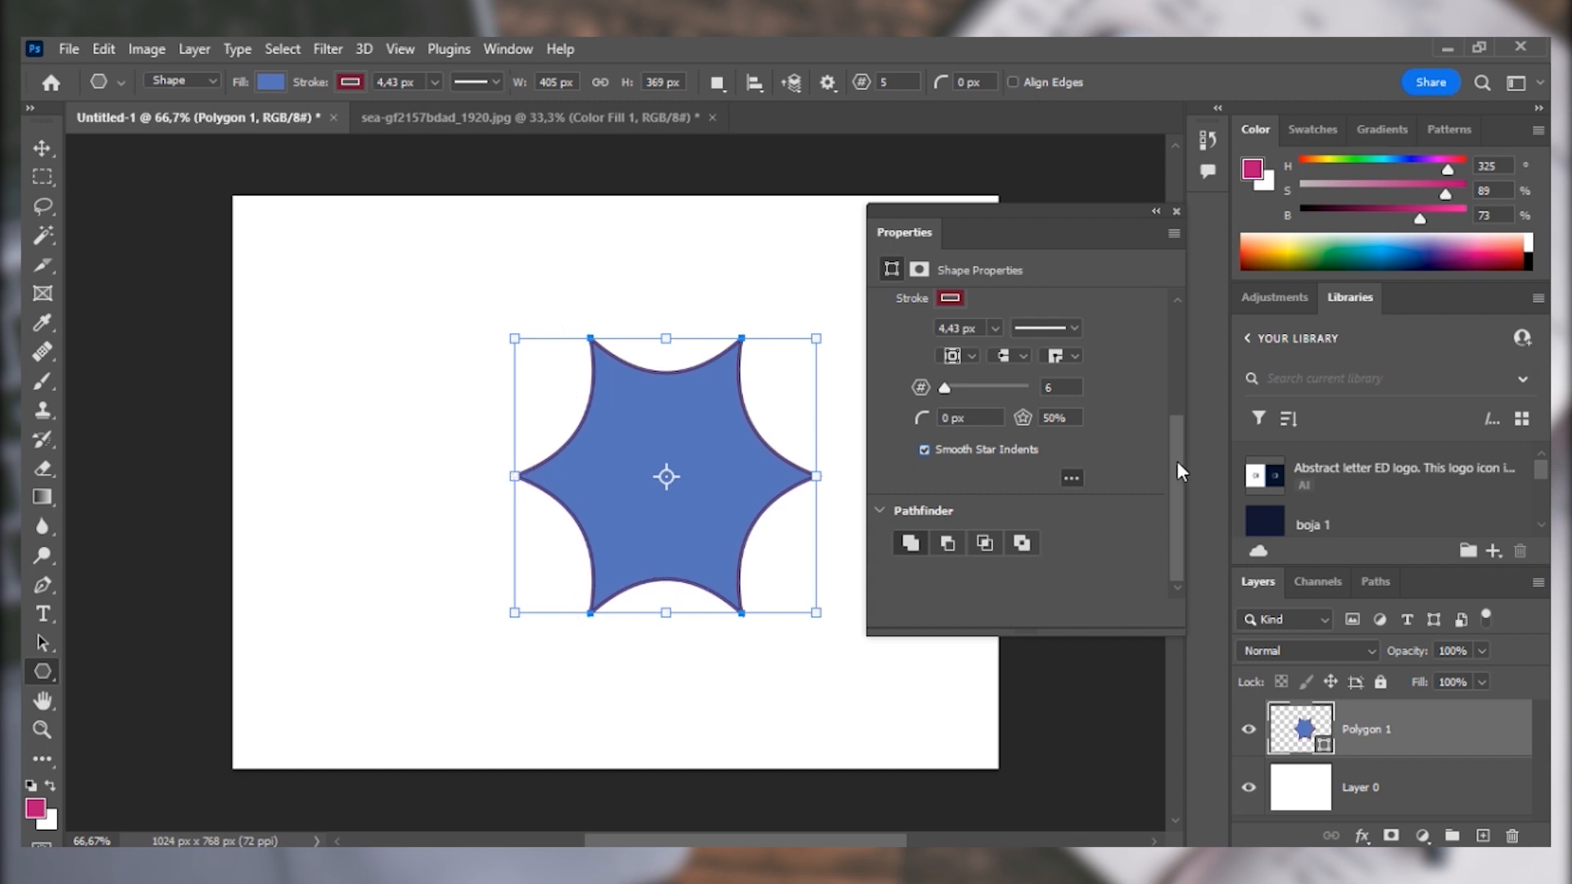
left_click_drag(1175, 510, 1177, 592)
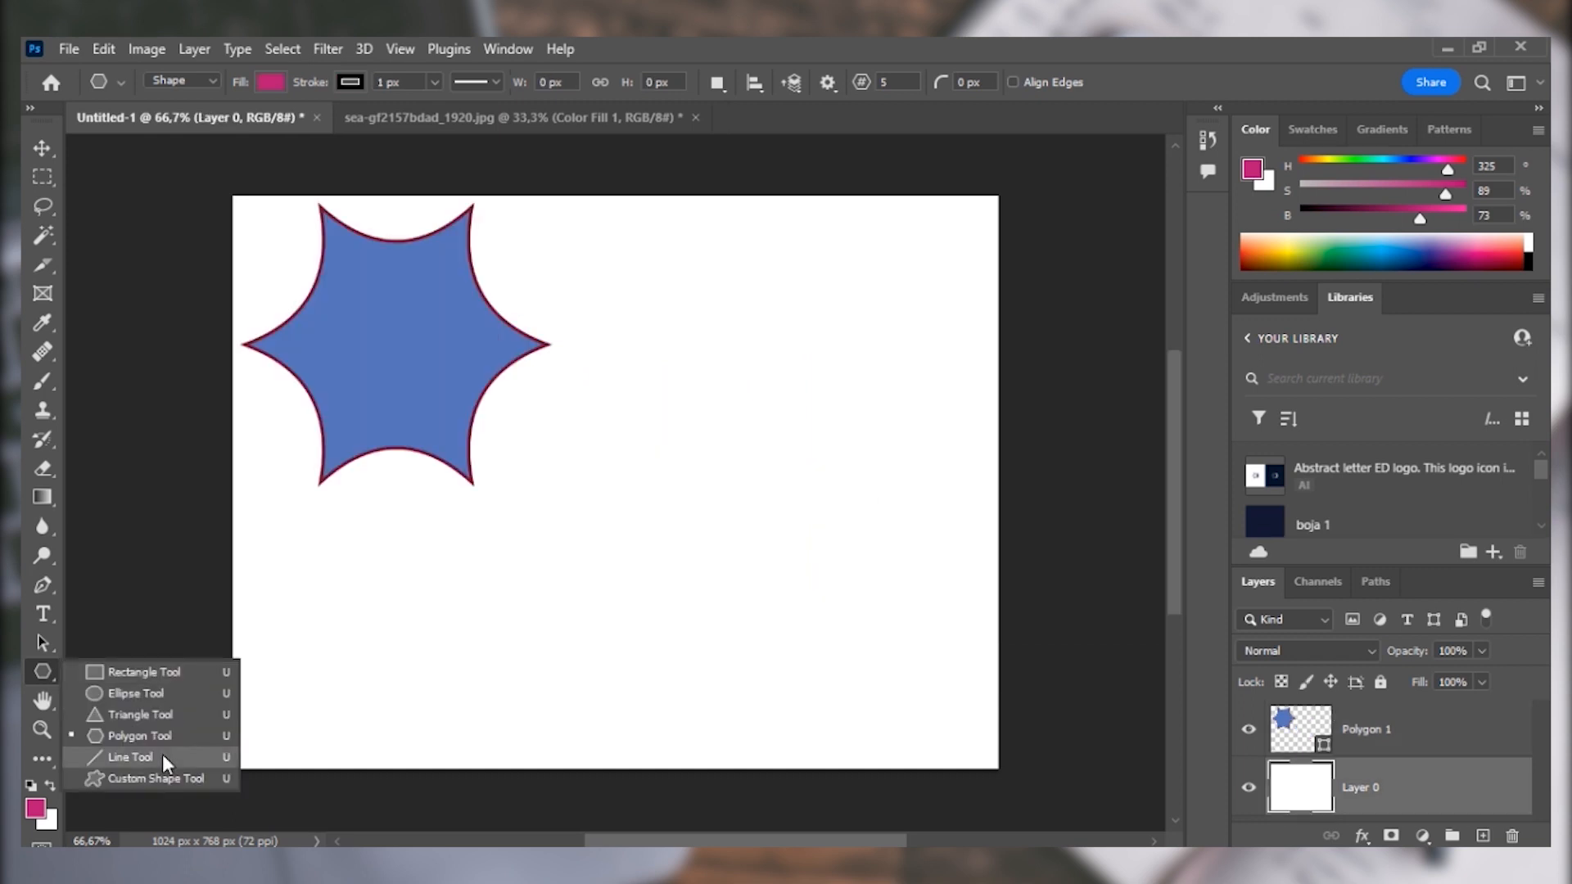
Use the Line tool with a weight of 0 px to draw a nearly horizontal line about 702 px long below the star.
left_click(162, 754)
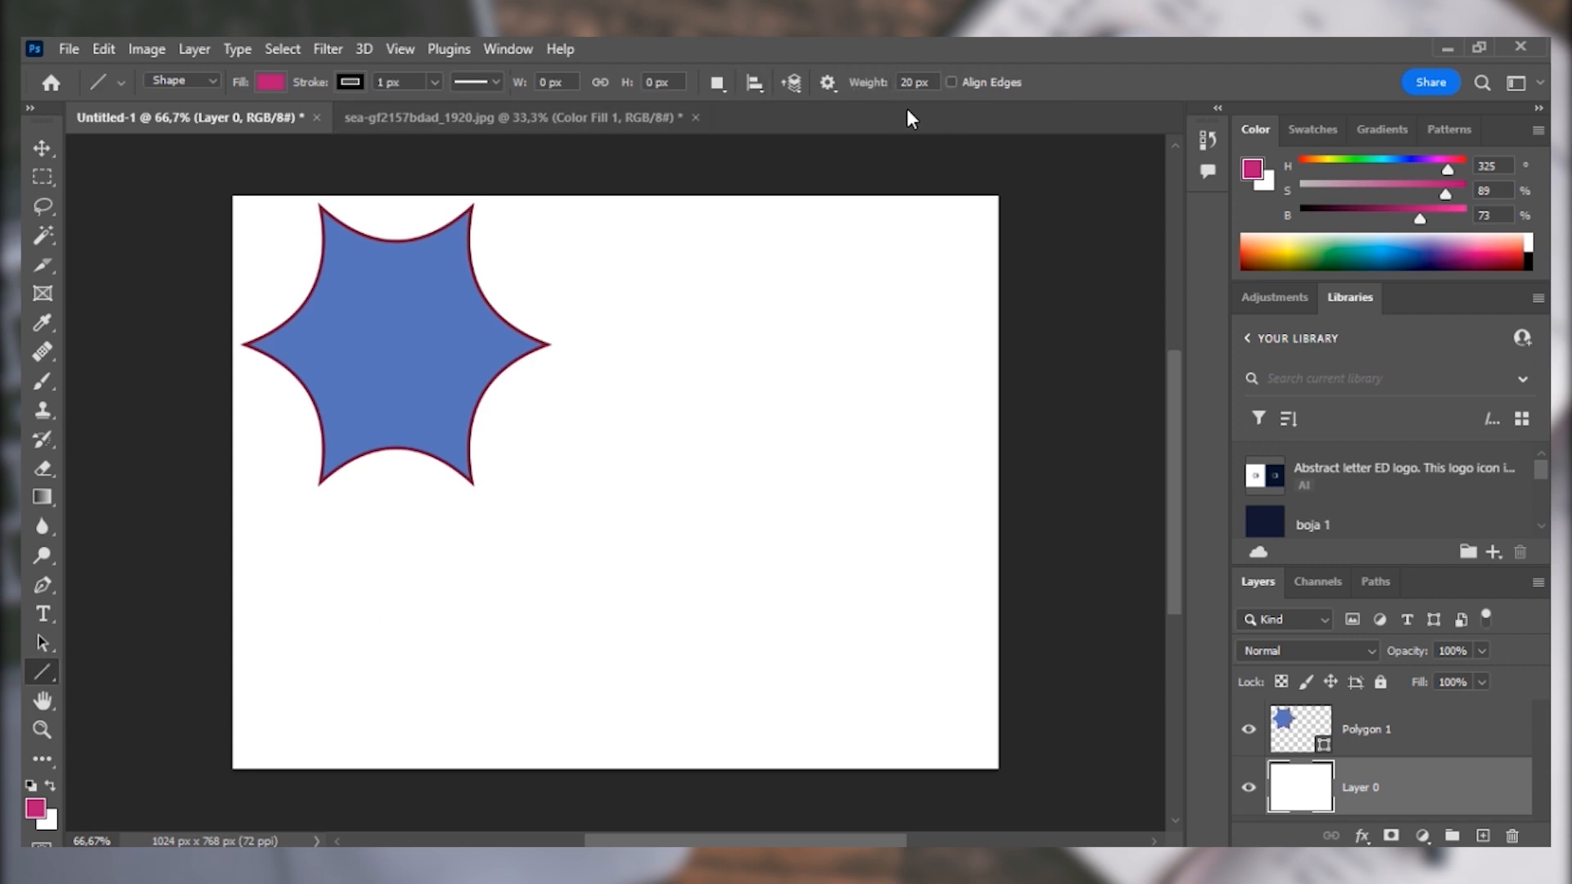
left_click(912, 83)
double_click(910, 83)
type("0")
key("Return")
left_click_drag(383, 604, 907, 604)
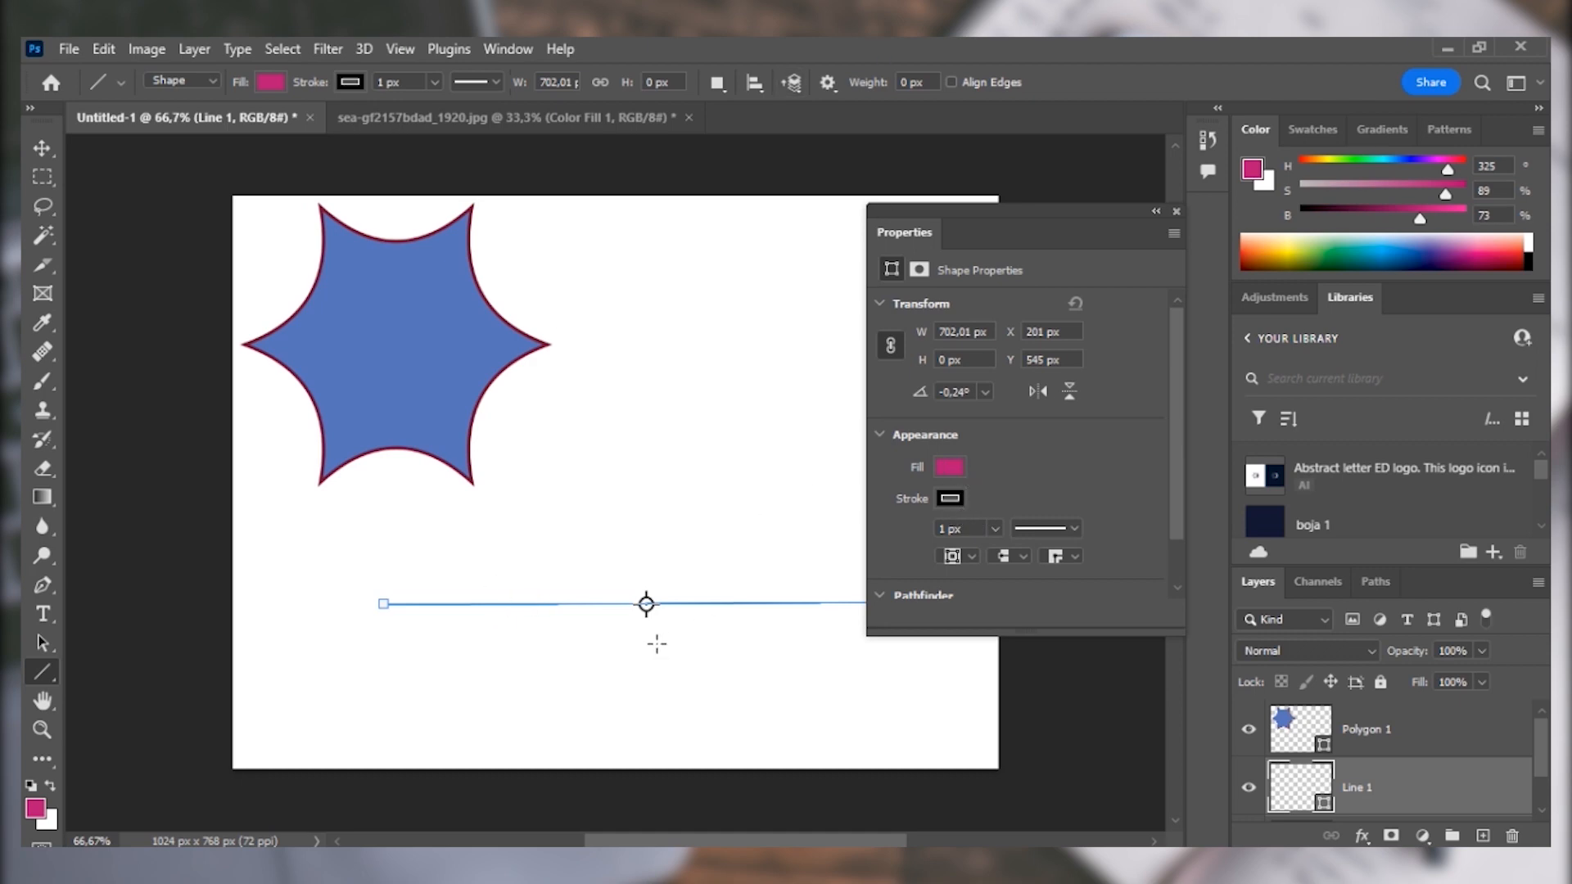
scroll(655, 599, "up", 13)
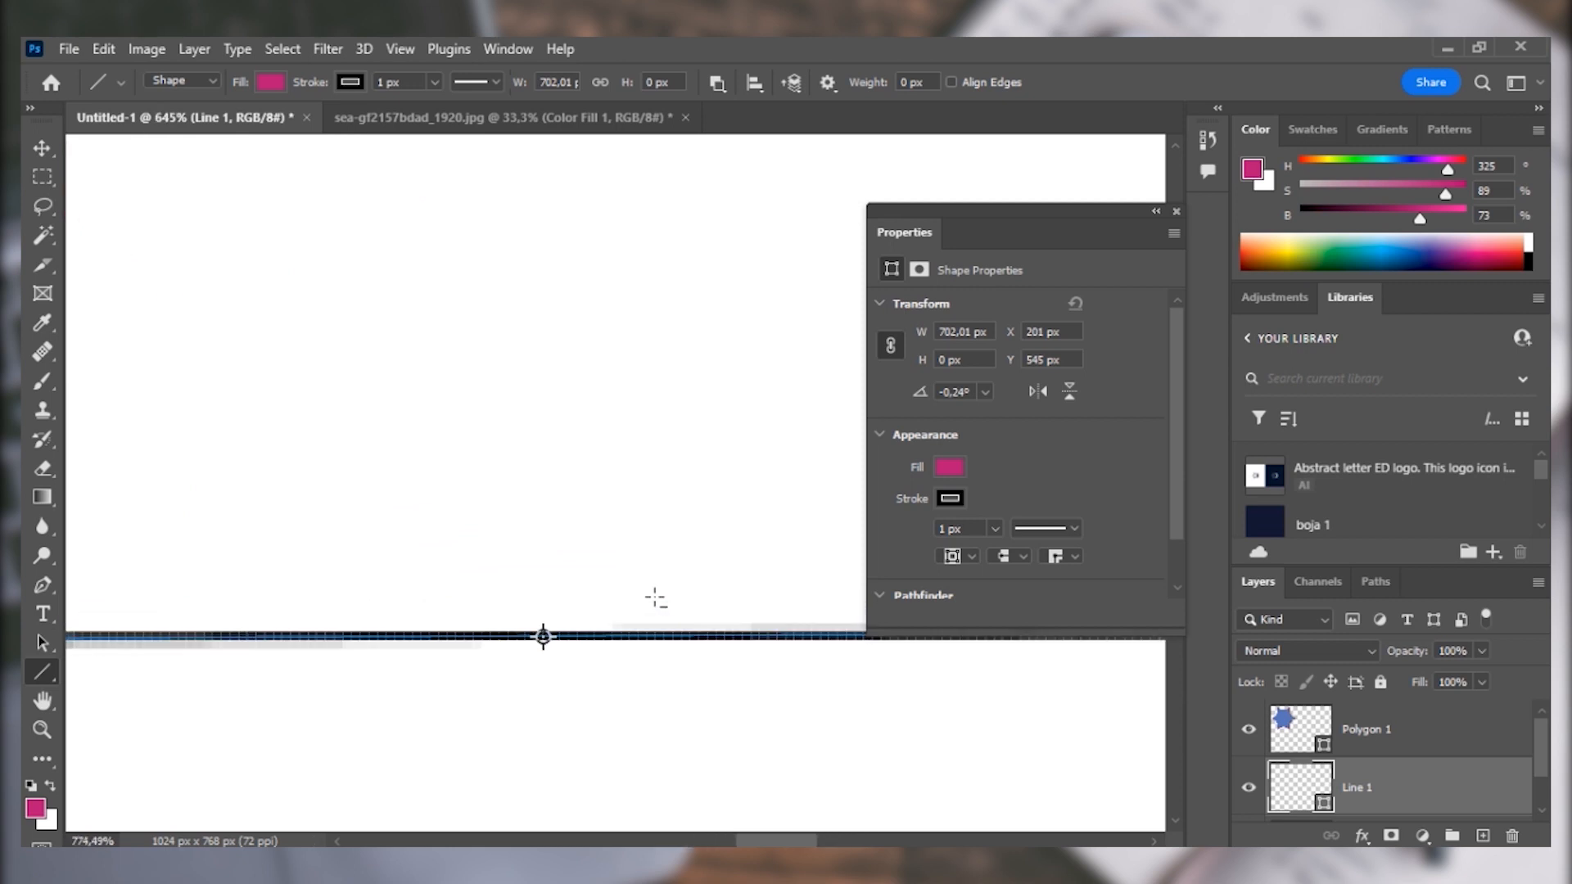
scroll(655, 599, "up", 4)
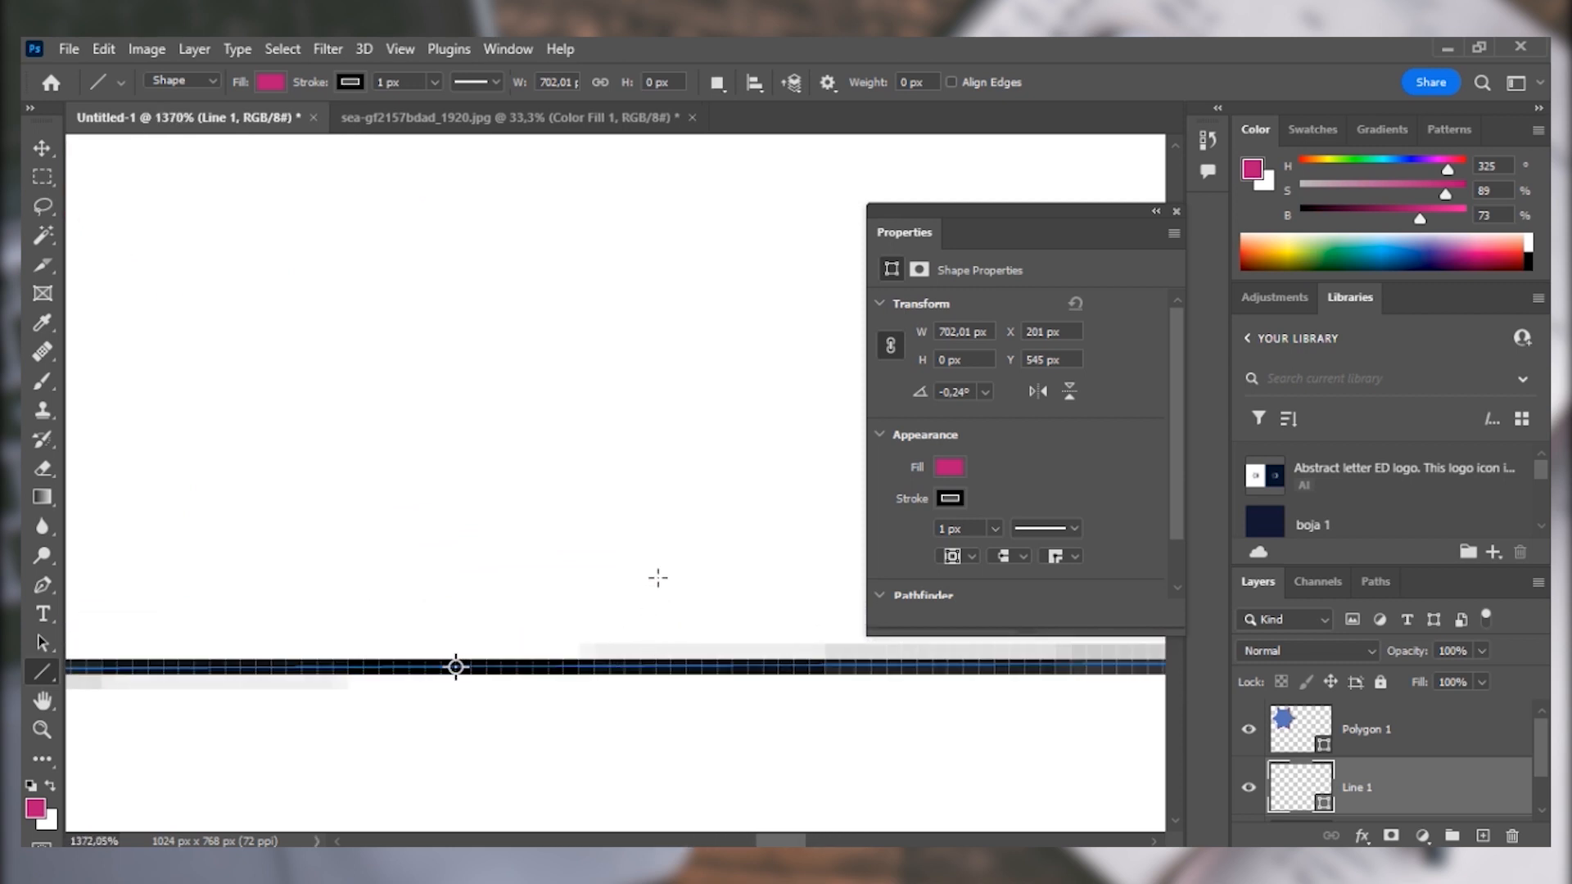
scroll(657, 578, "down", 12)
Draw a horizontal line about 348 px long with a 20 px weight above the thin line, and close the floating shape properties.
left_click(911, 82)
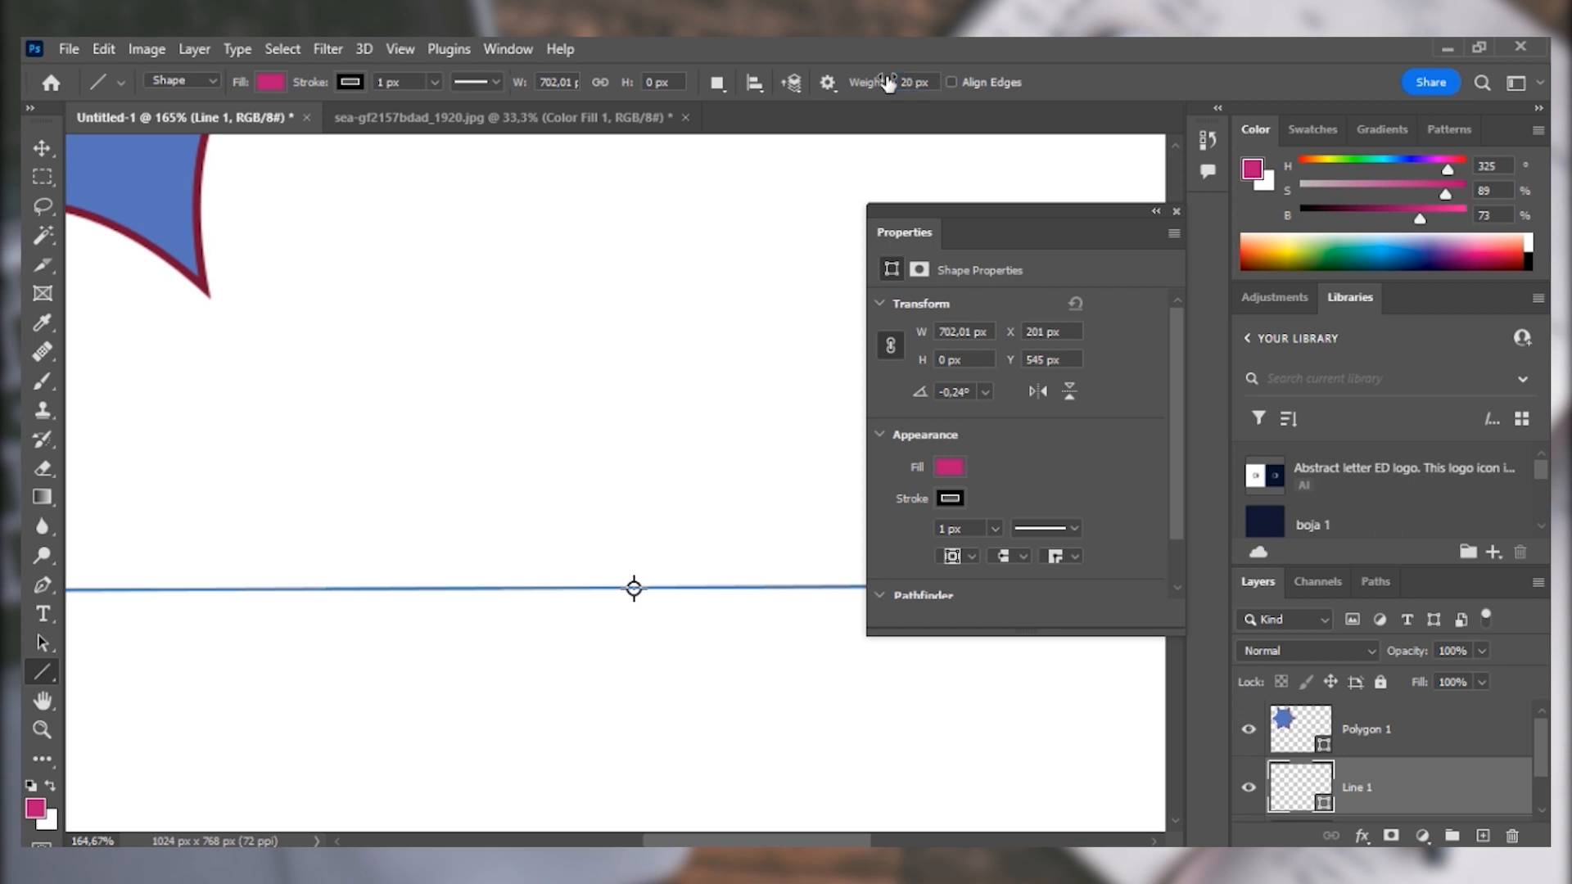
left_click_drag(146, 458, 788, 457)
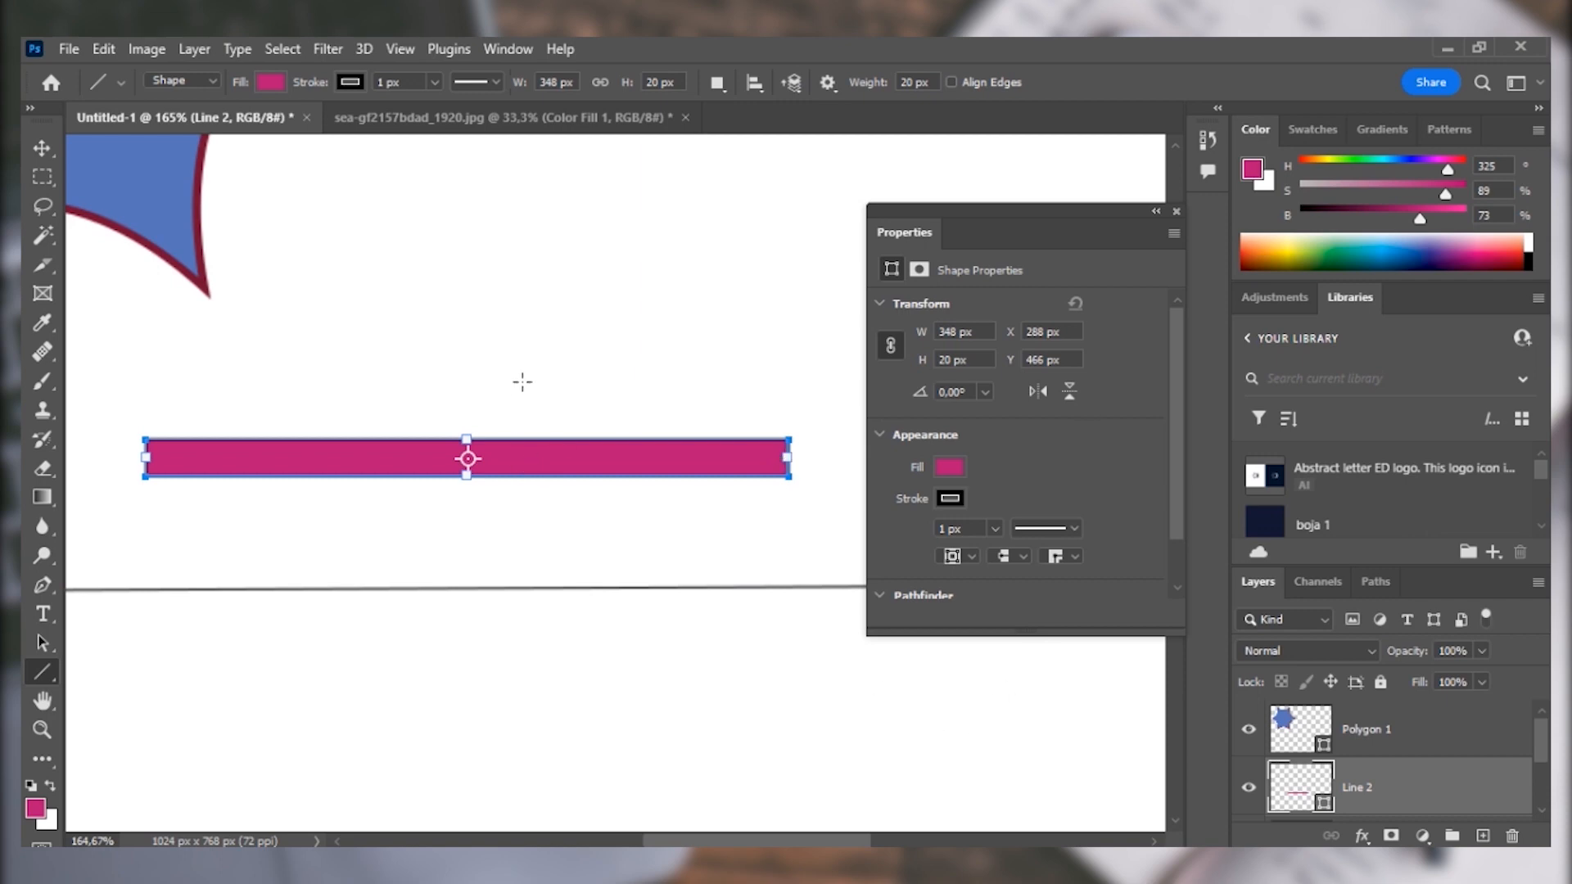
scroll(523, 381, "up", 5)
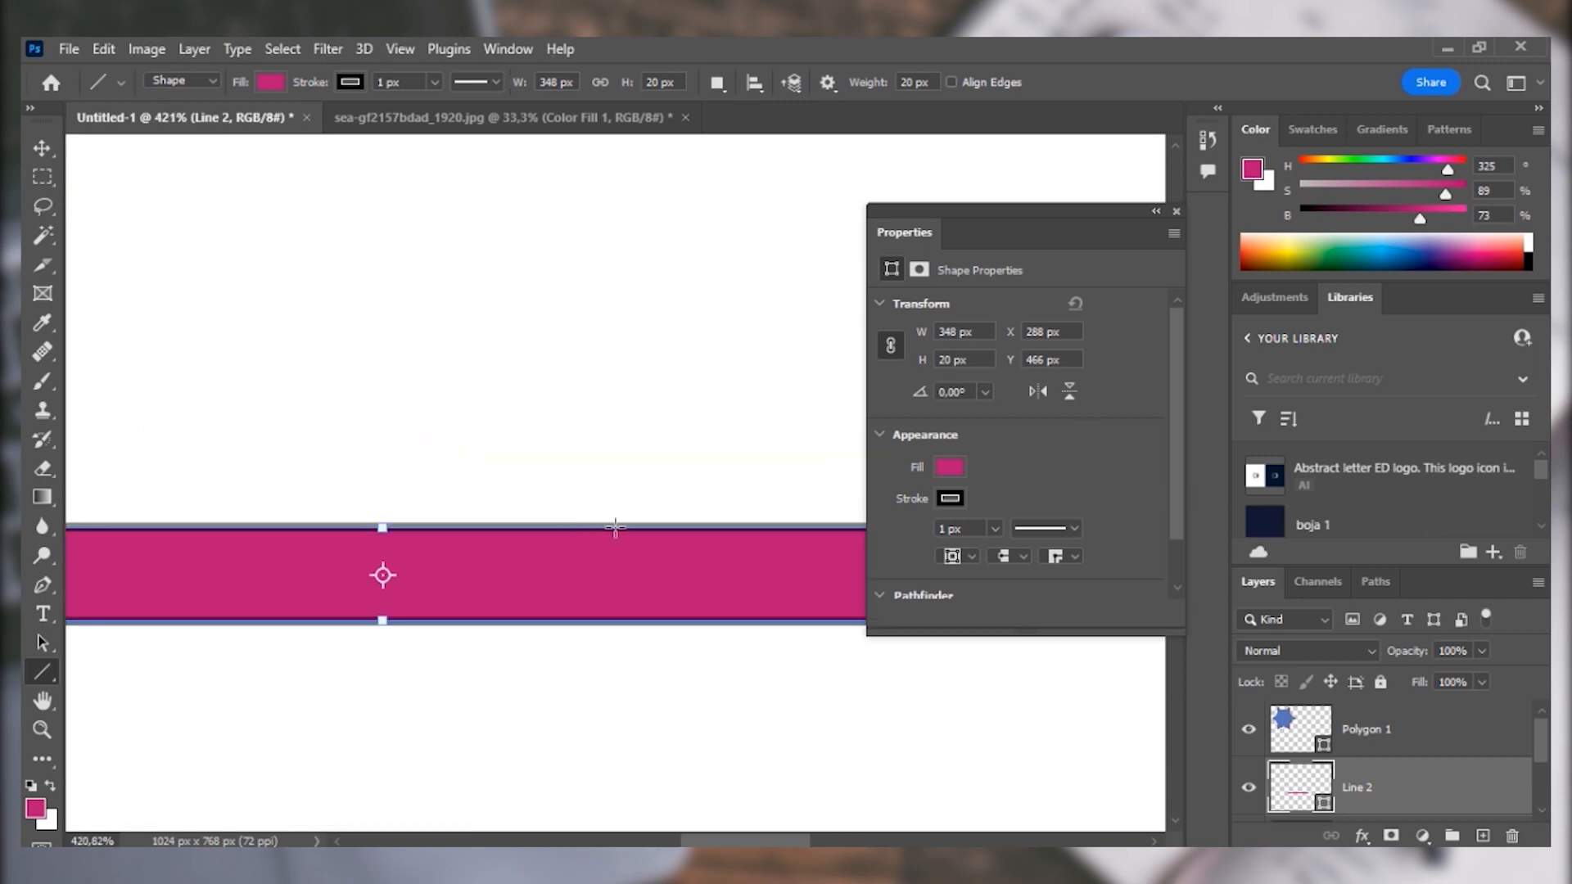
scroll(641, 421, "down", 3)
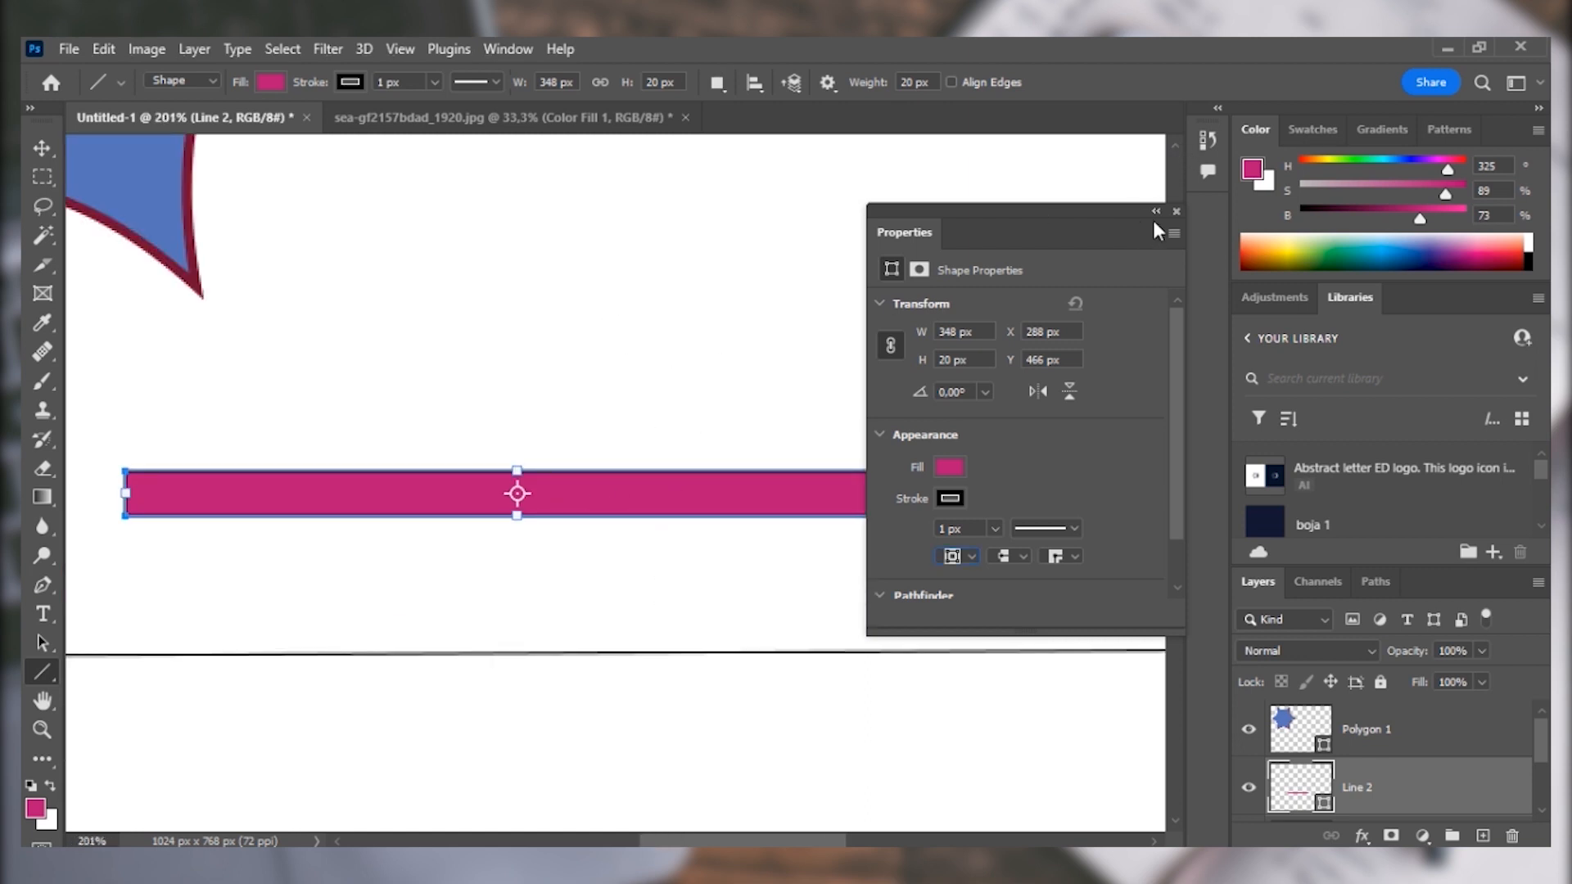
left_click(1176, 212)
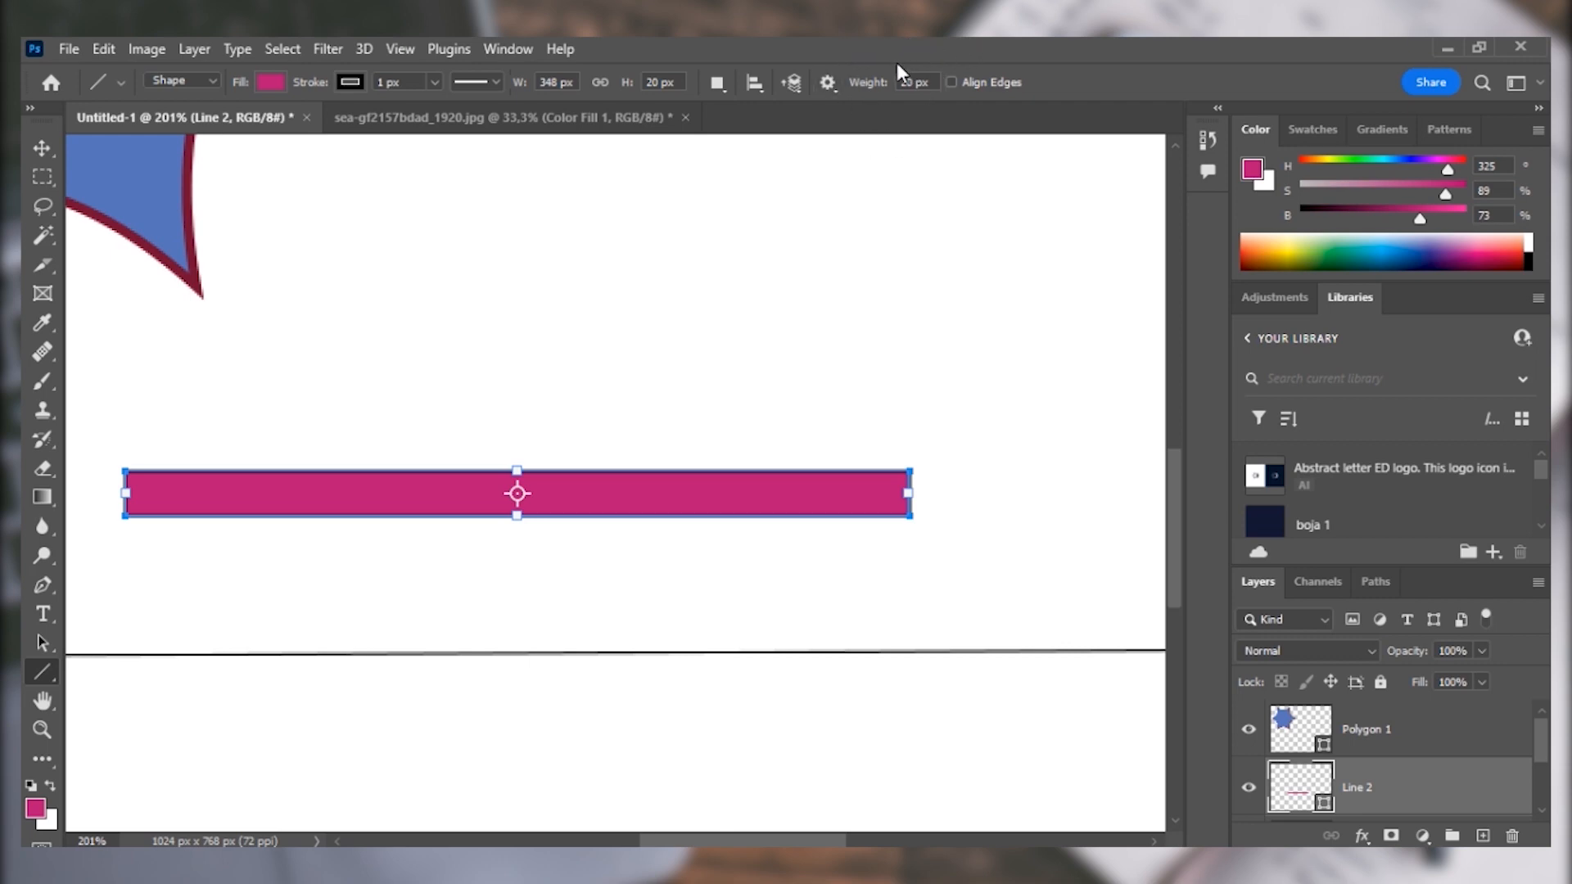
Delete the blue star and both lines so that only the white background layer is left.
key("v")
key("ctrl+0")
left_click(471, 313)
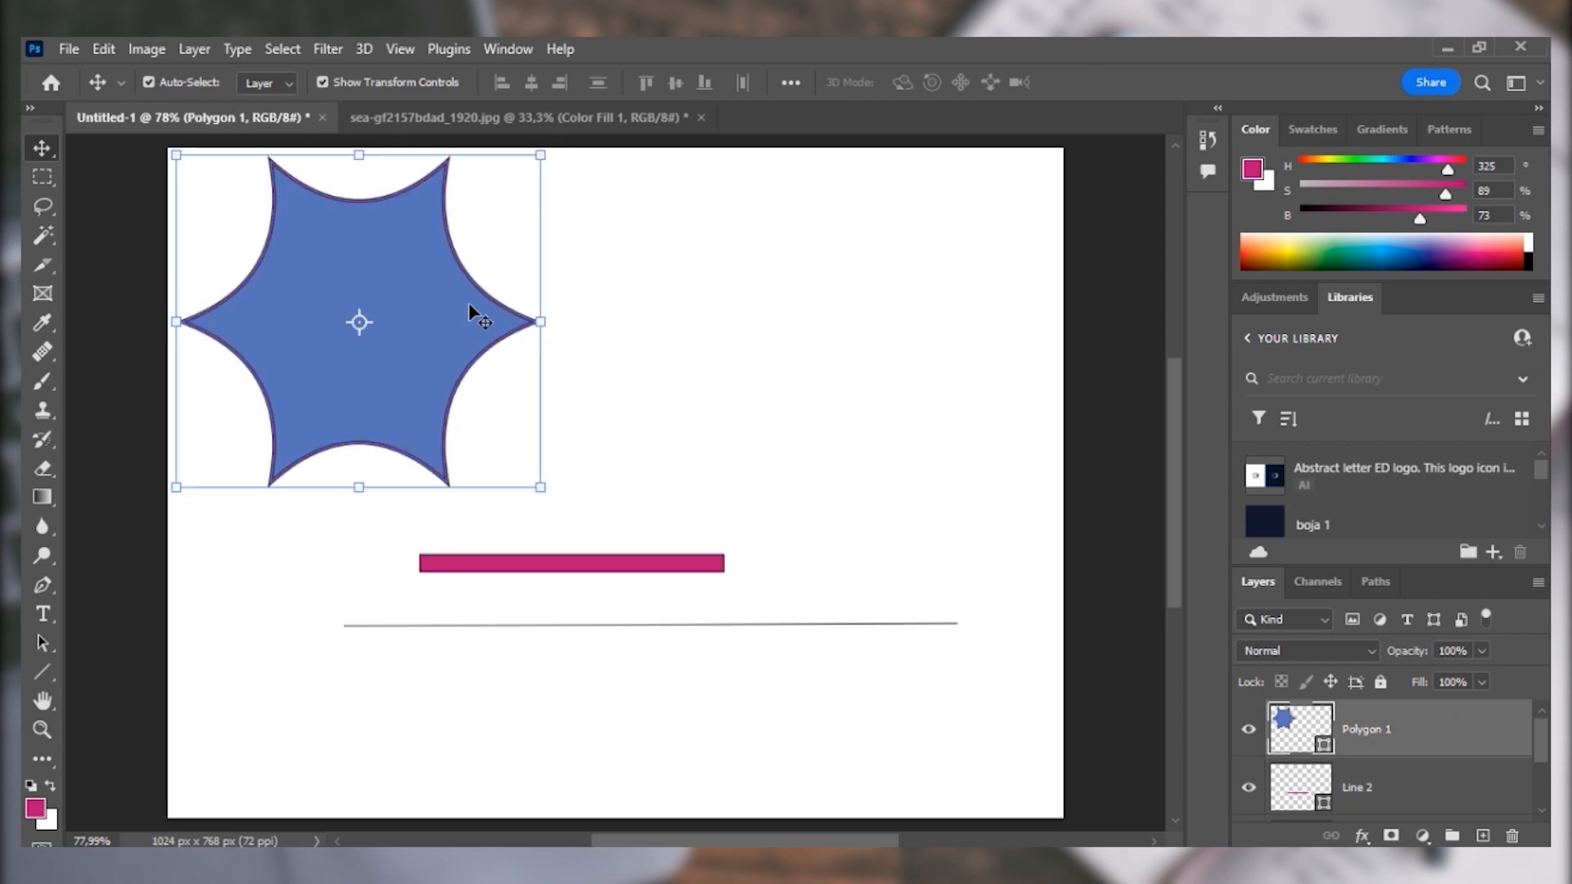
key("Delete")
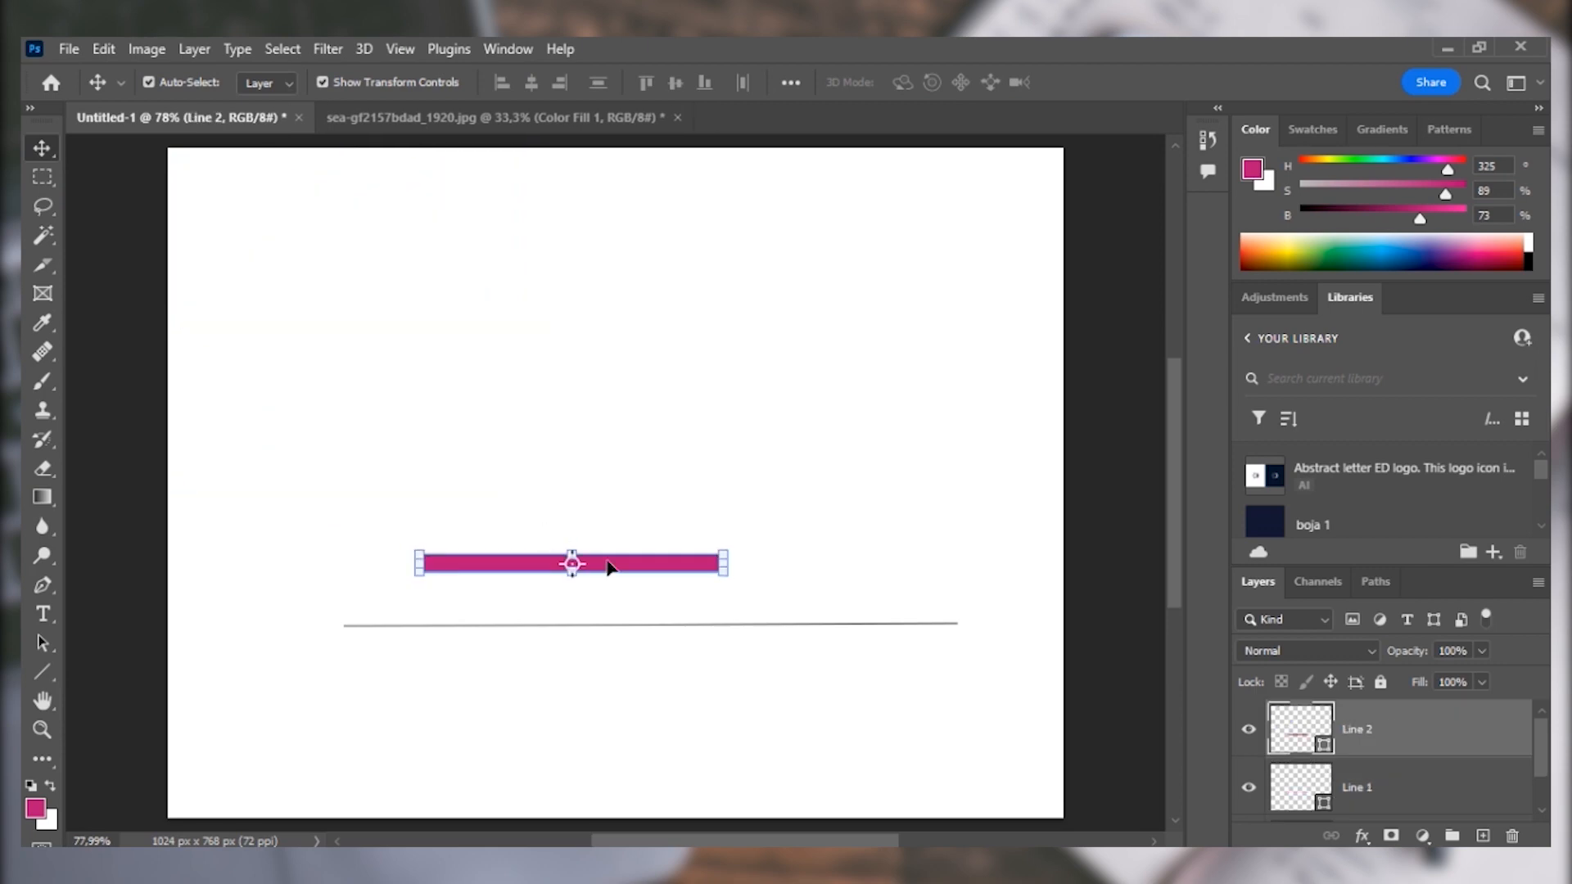
key("Delete")
key("Delete")
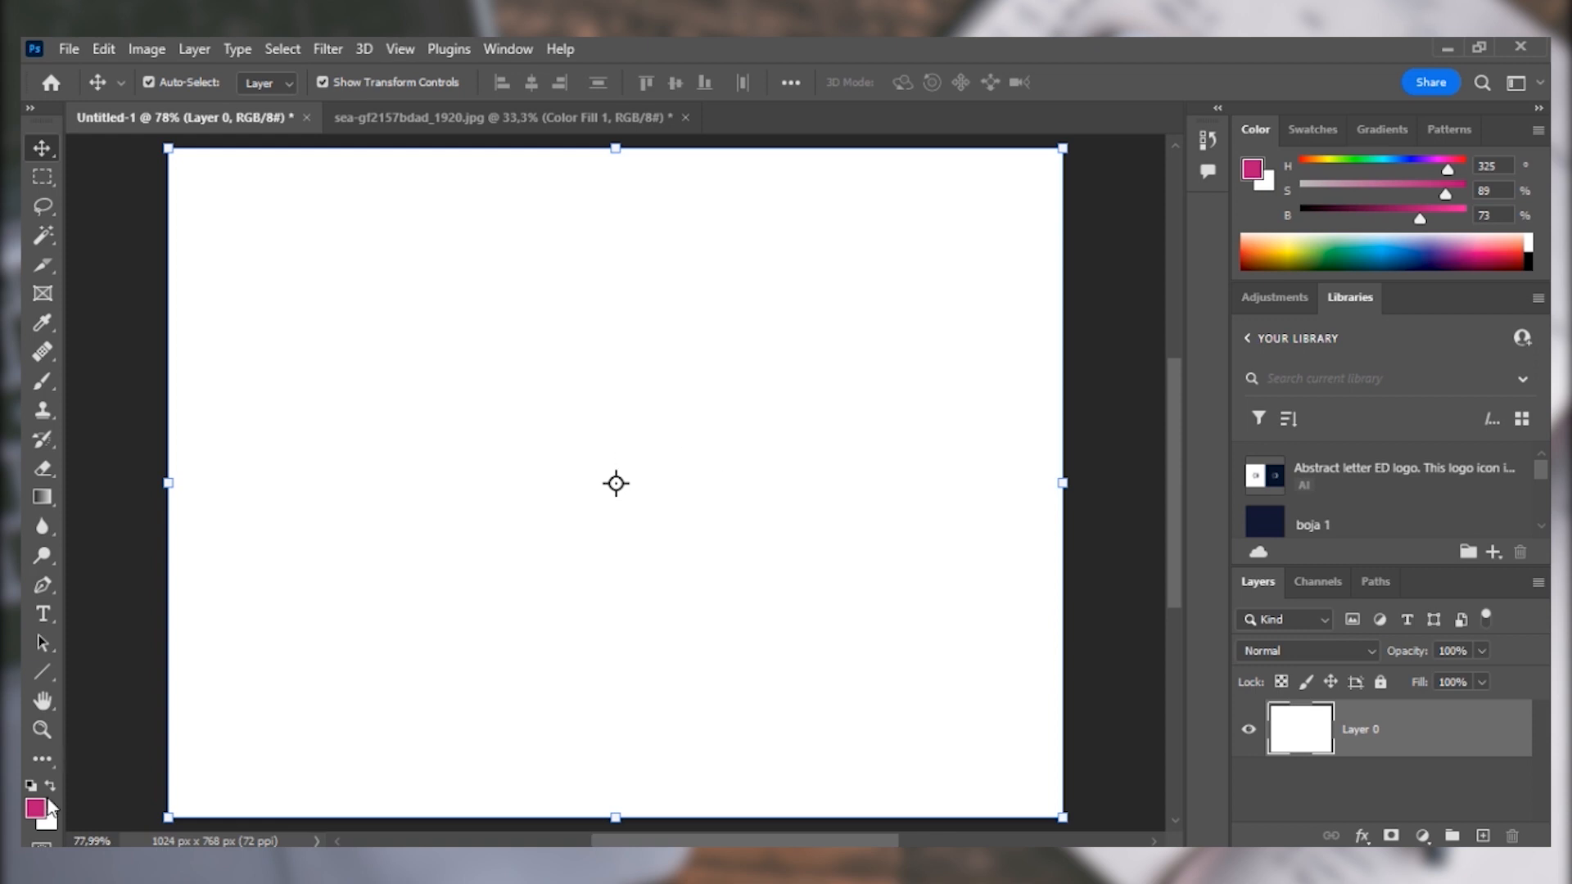
Activate the Custom Shape tool and choose the small rodent silhouette from the Wild Animals set.
left_click(37, 671)
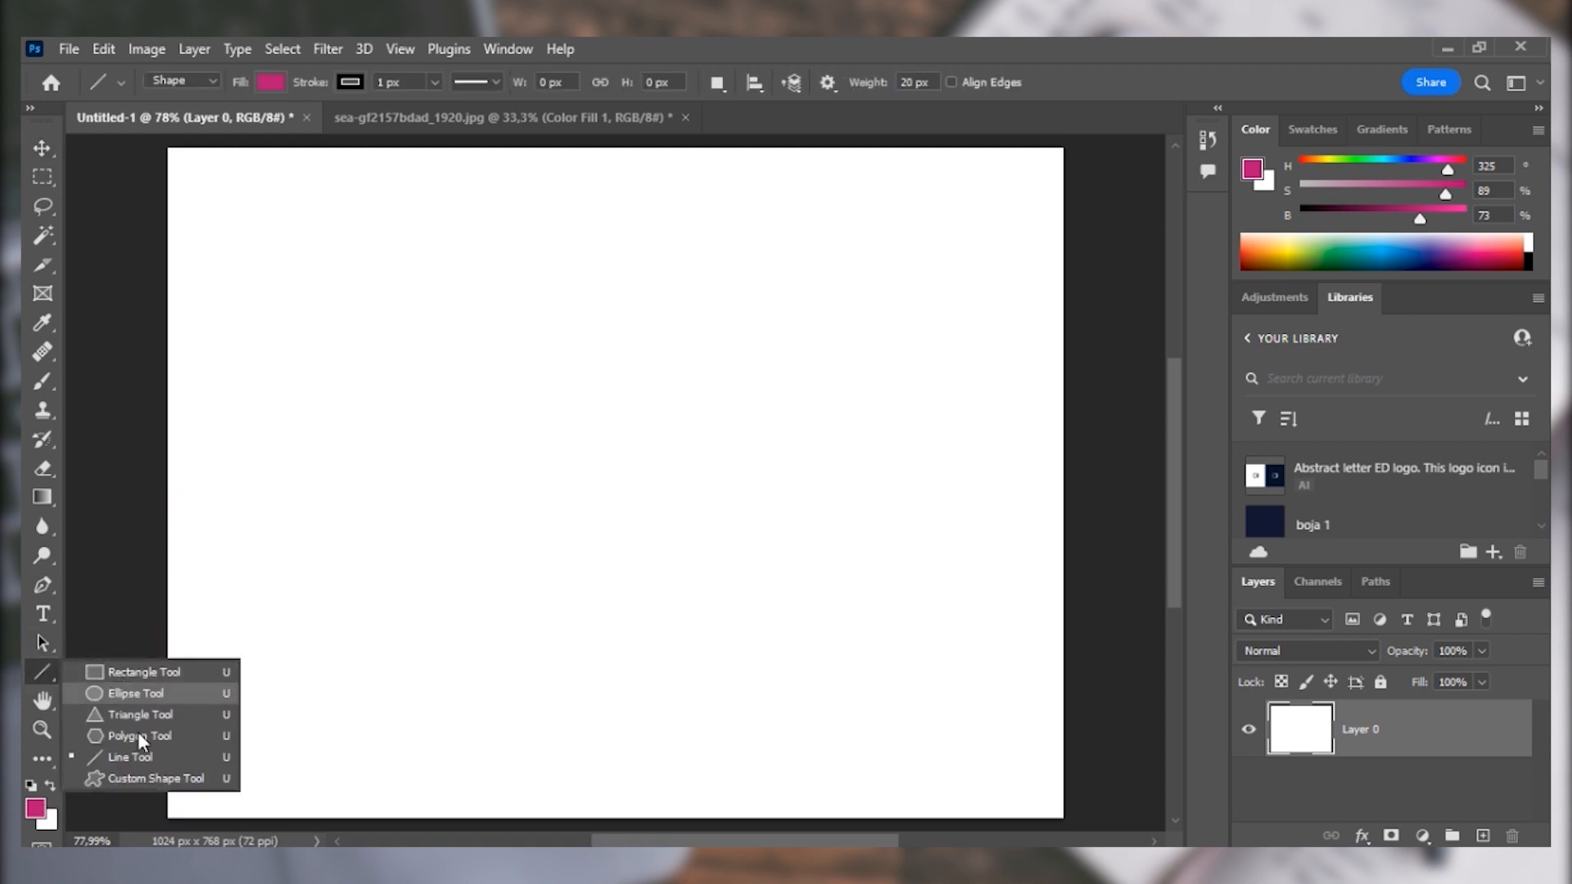
left_click(139, 778)
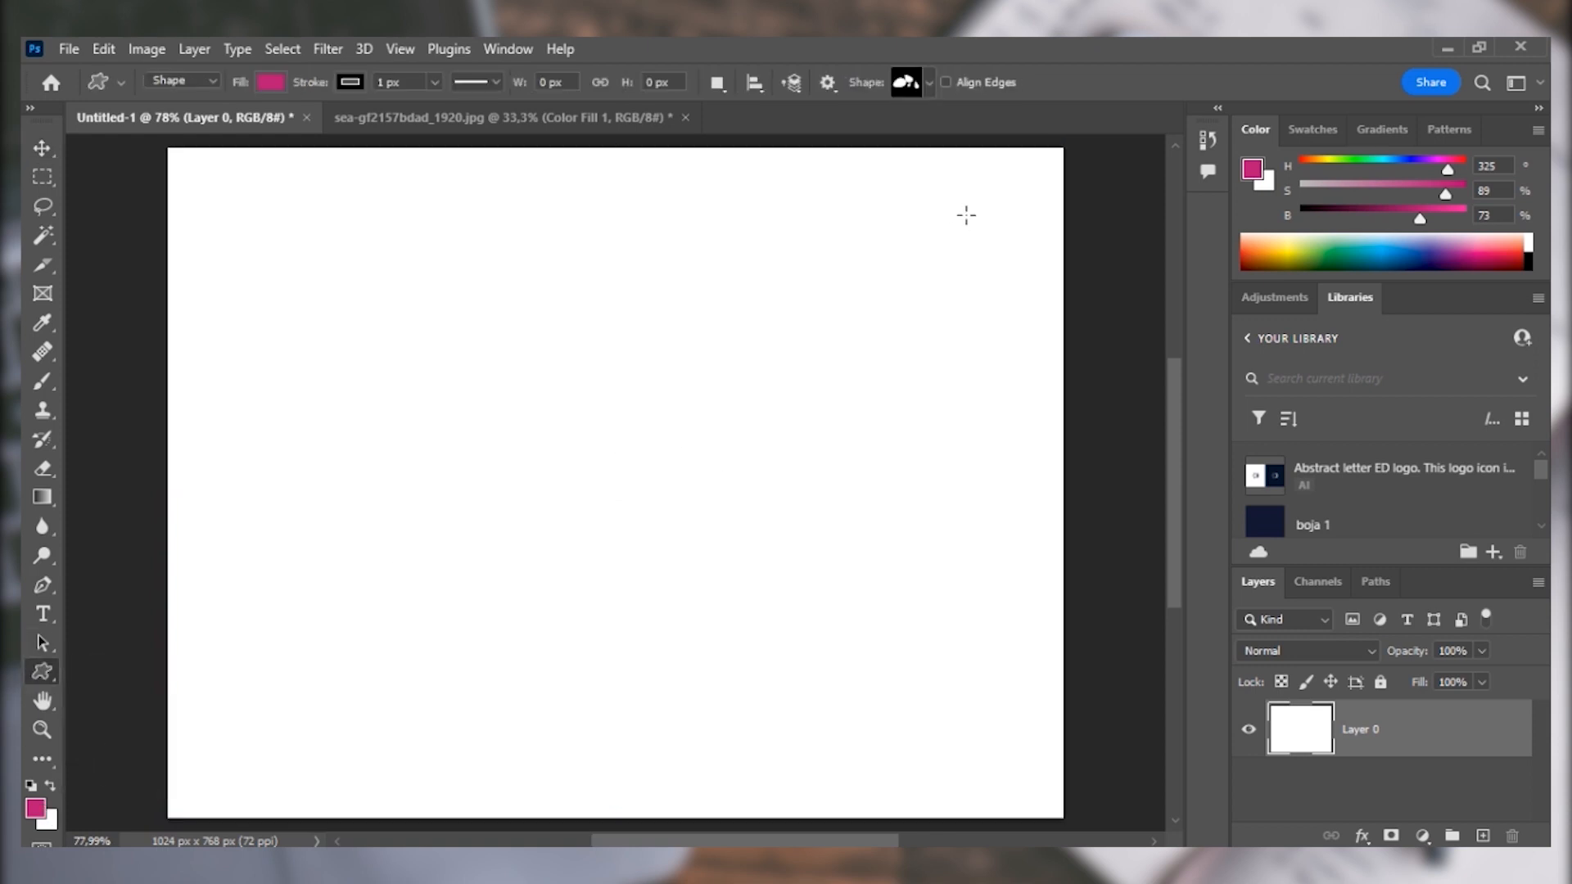
left_click(923, 87)
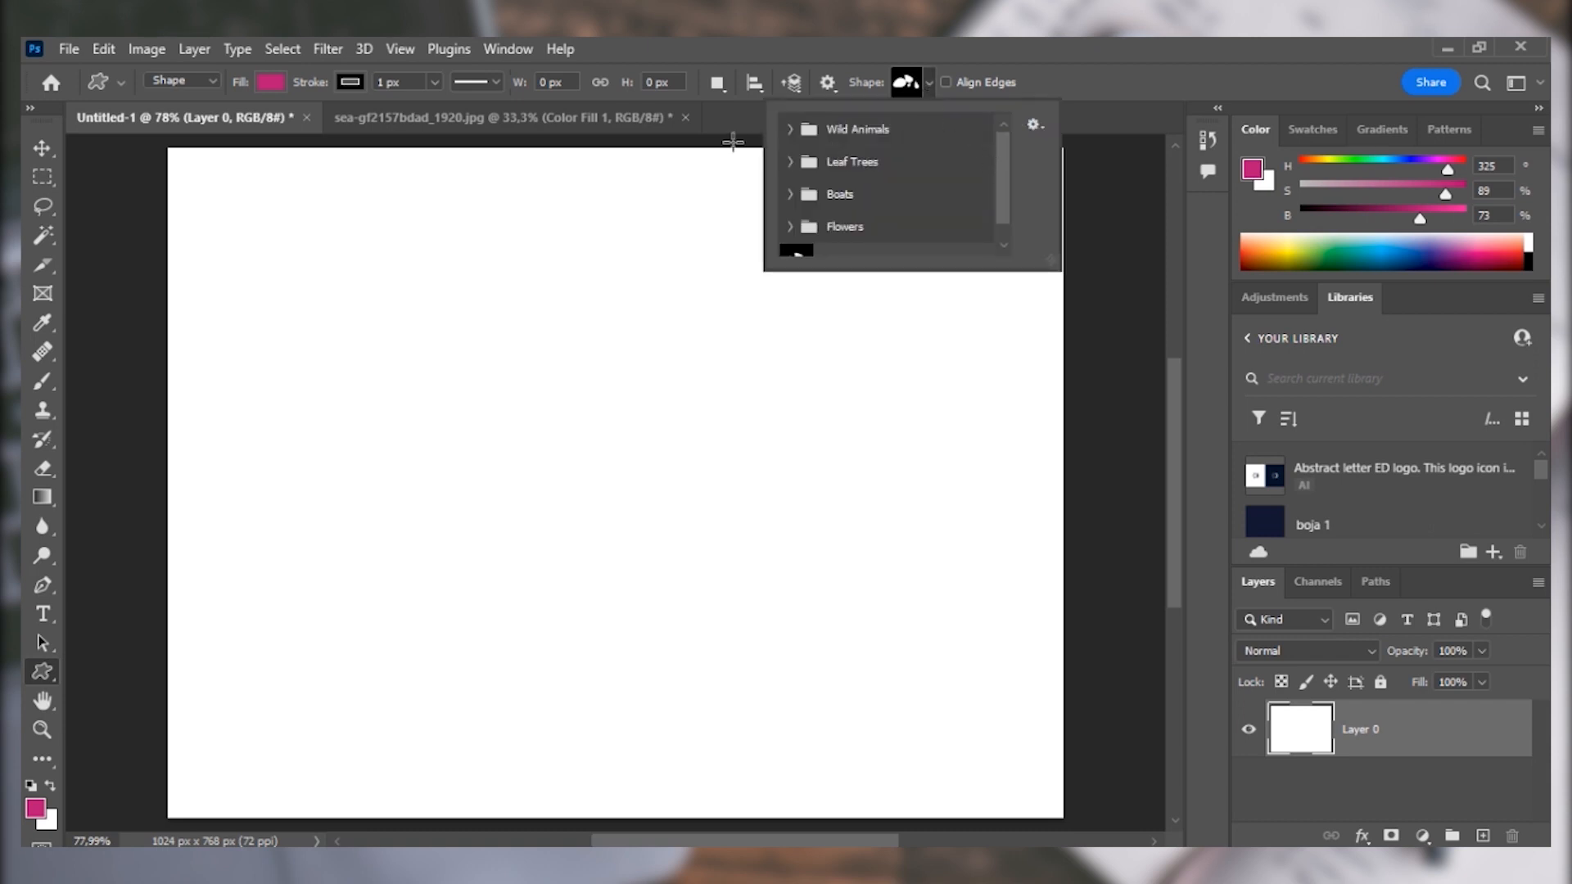
left_click(788, 131)
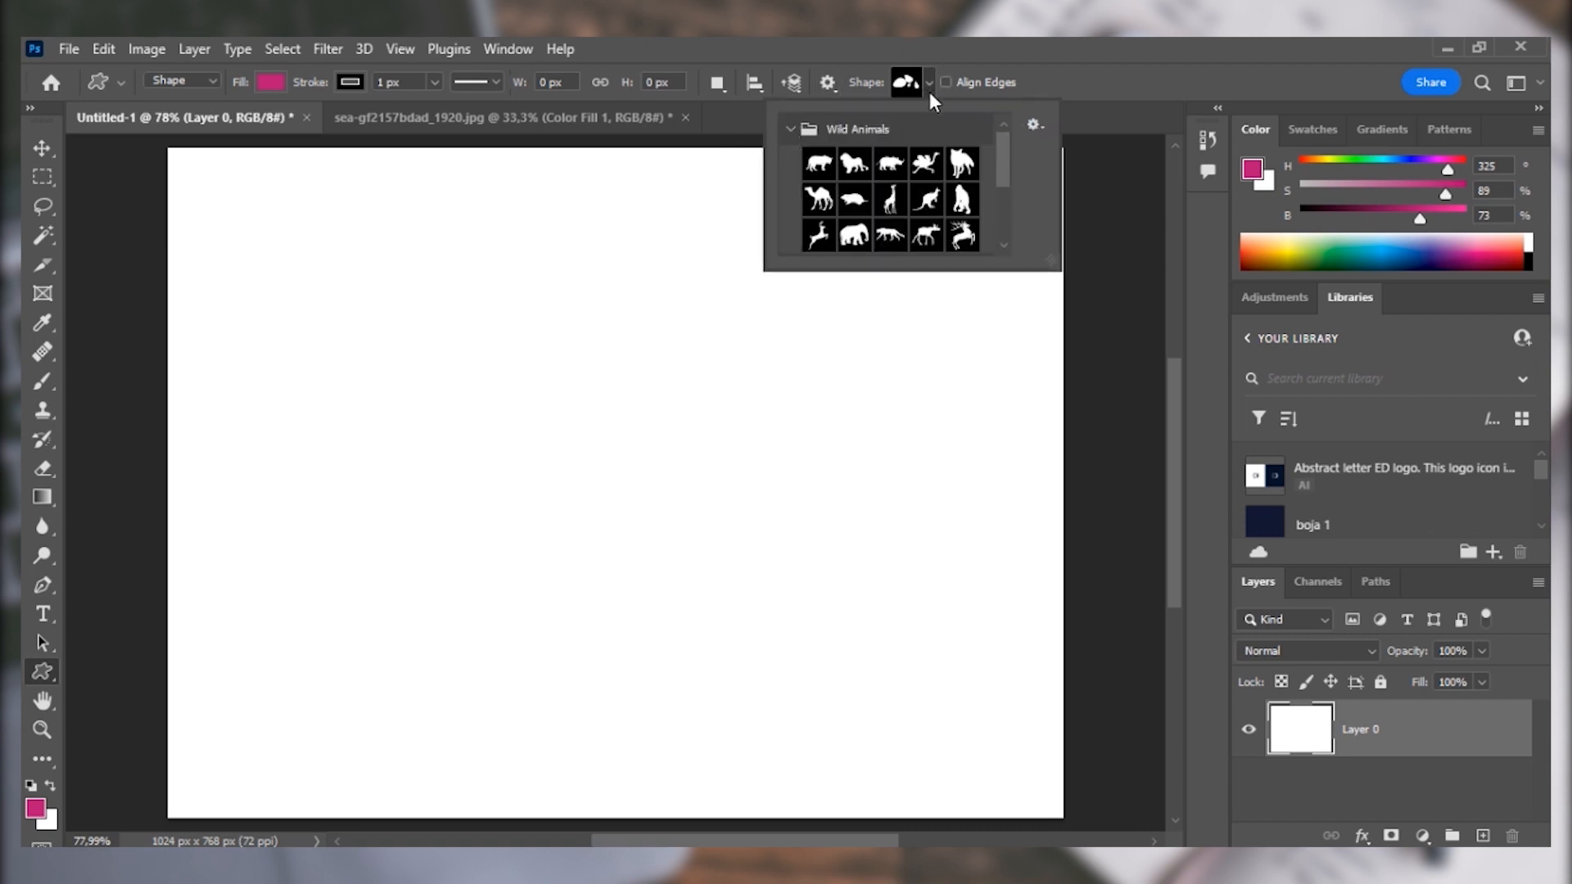
left_click(839, 193)
Draw the rodent shape about 479 by 371 px near the canvas centre, close its floating properties, and undo the shape.
left_click_drag(499, 295, 918, 618)
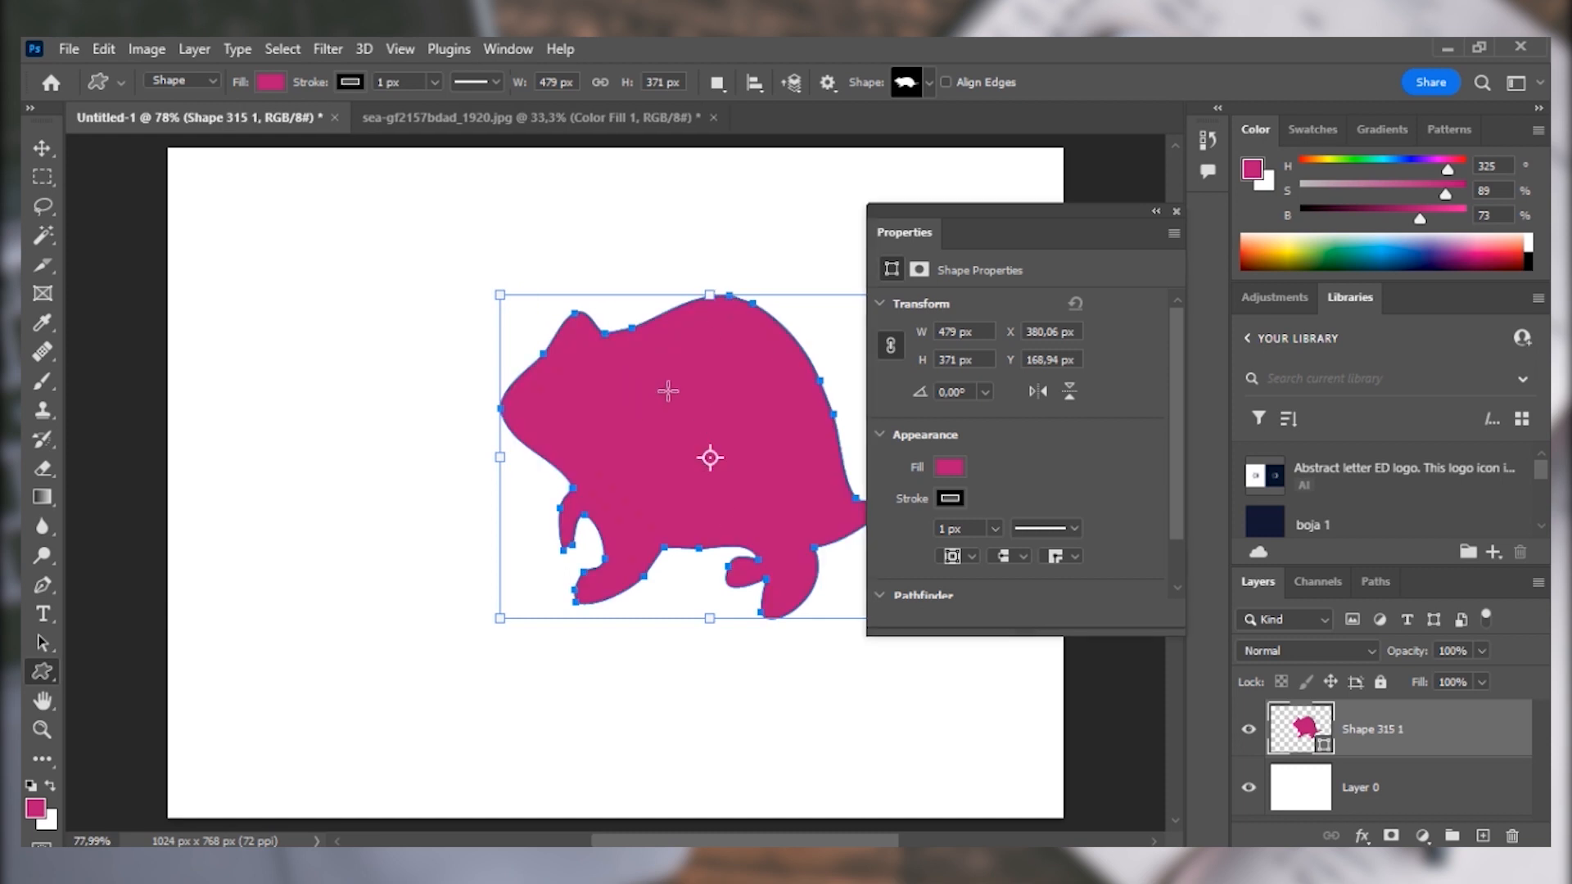
left_click(1176, 212)
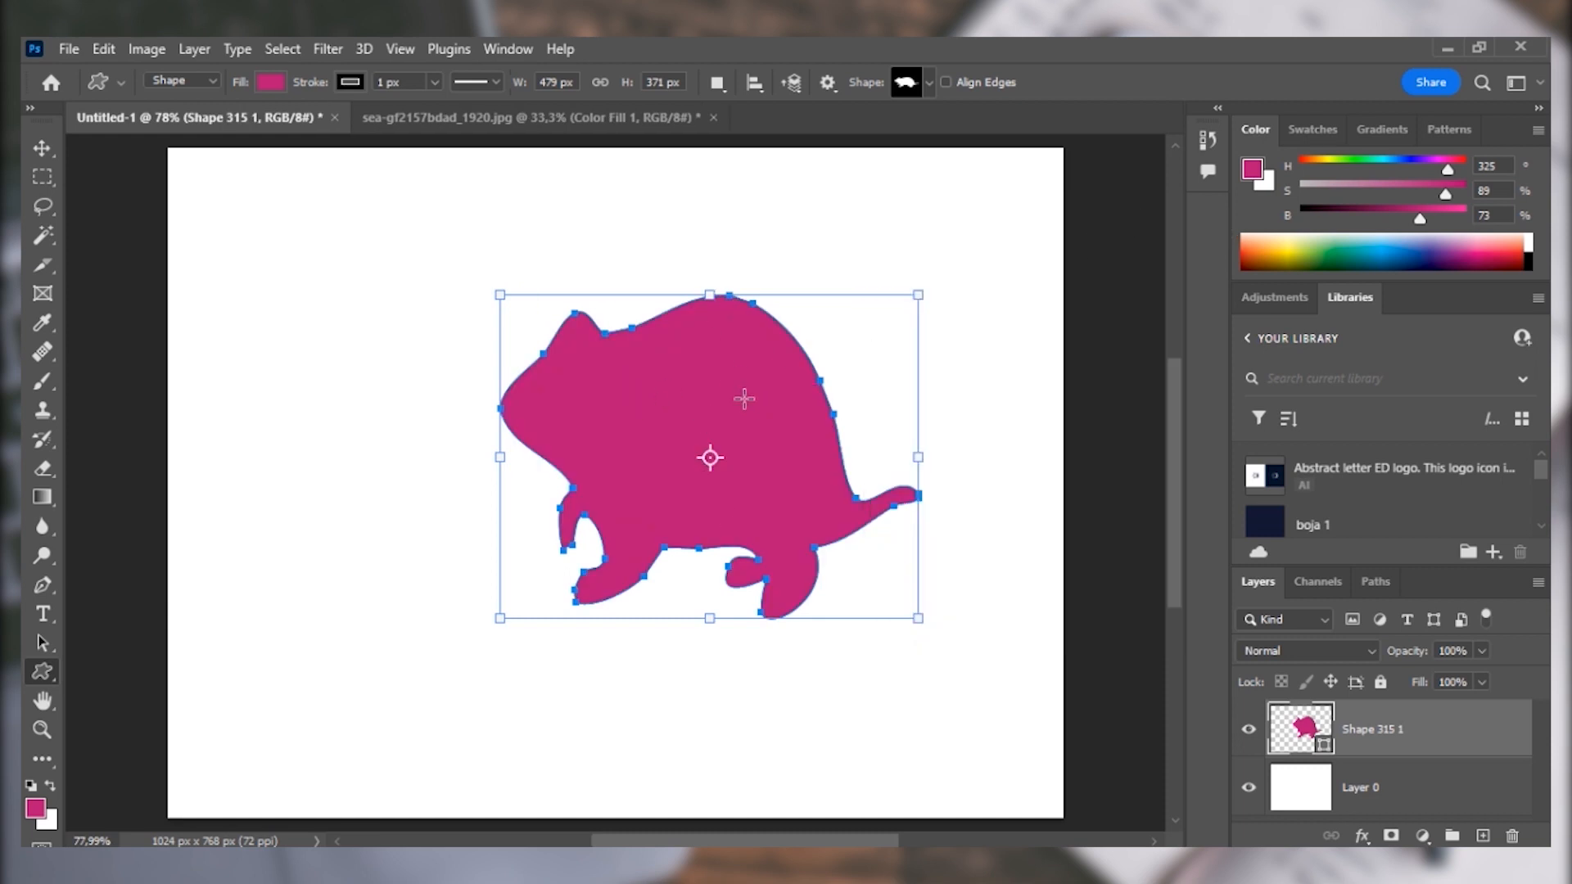
key("ctrl+z")
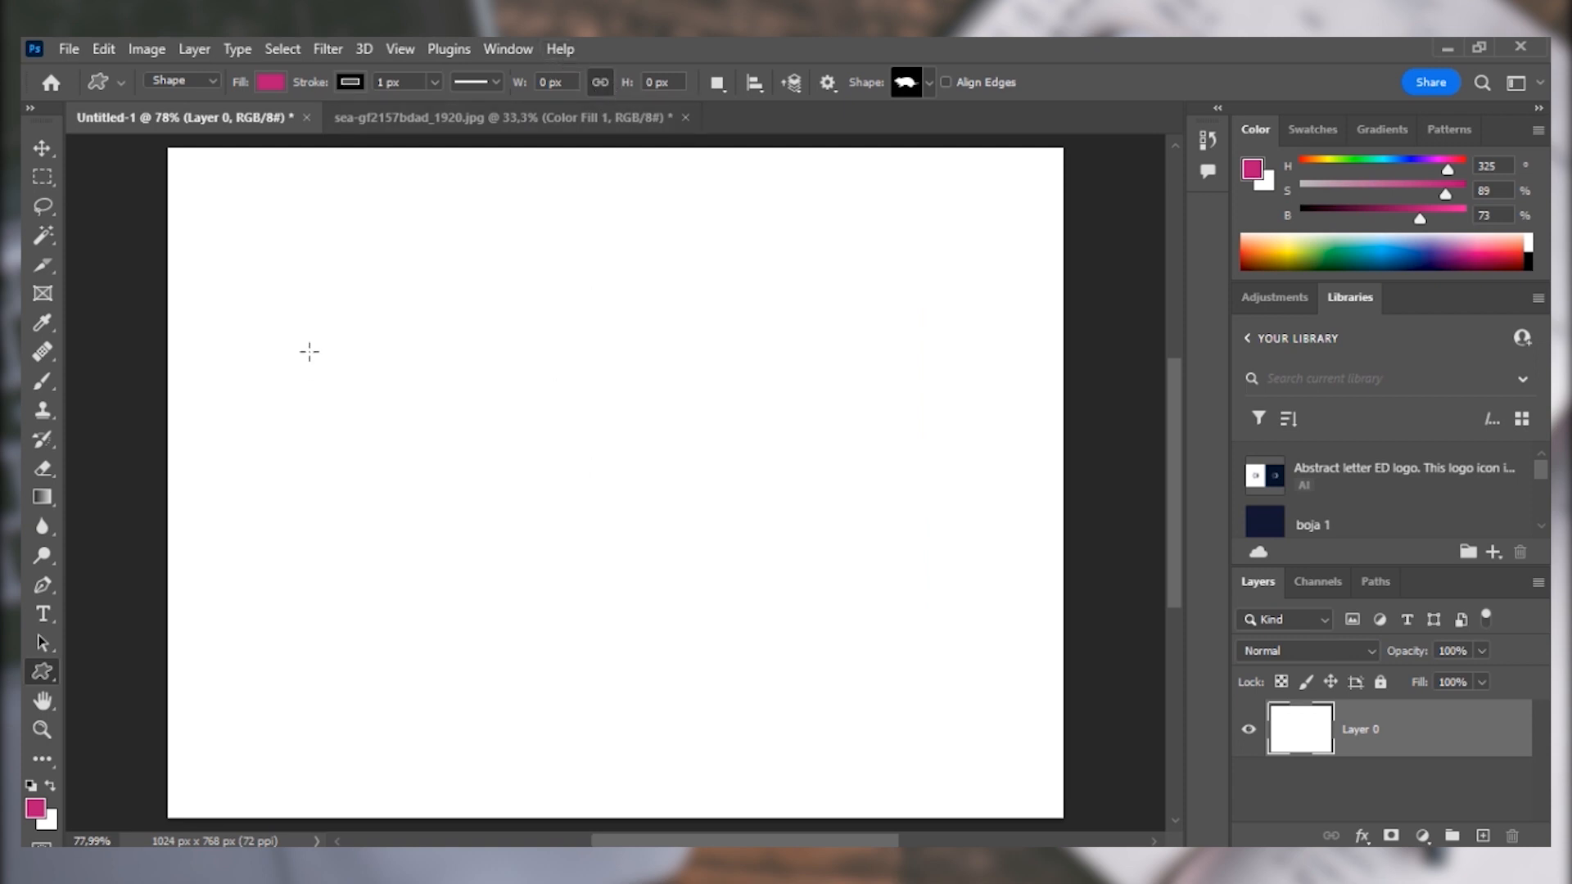
Draw the rodent shape about 268 px wide and 106 px high, stretch it to about 472 by 407 px, and delete it.
left_click_drag(338, 300, 575, 226)
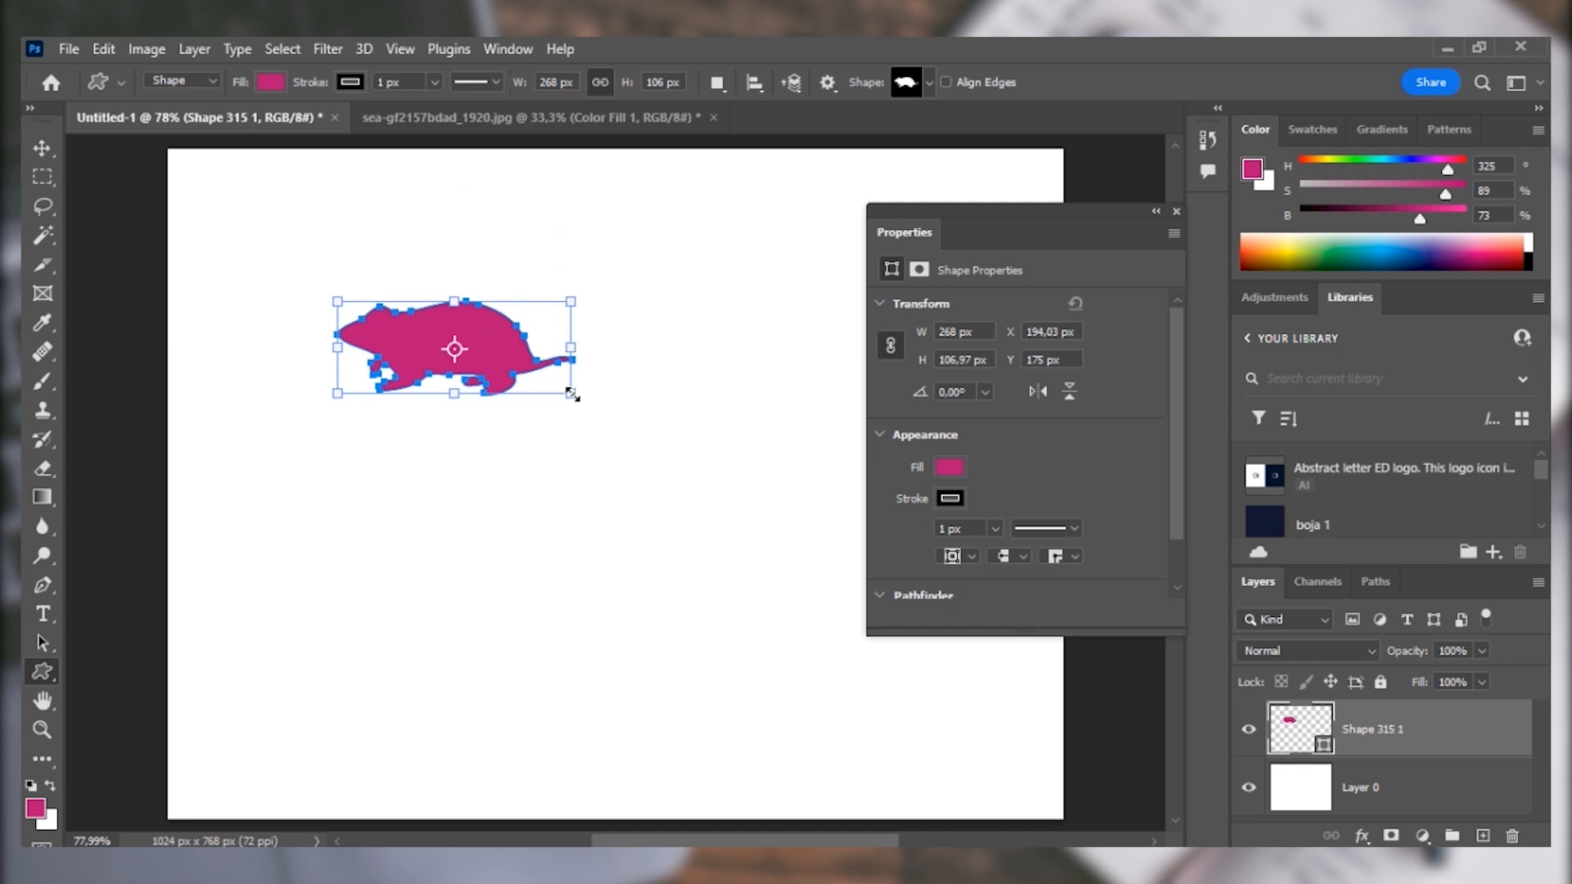
left_click_drag(571, 394, 748, 655)
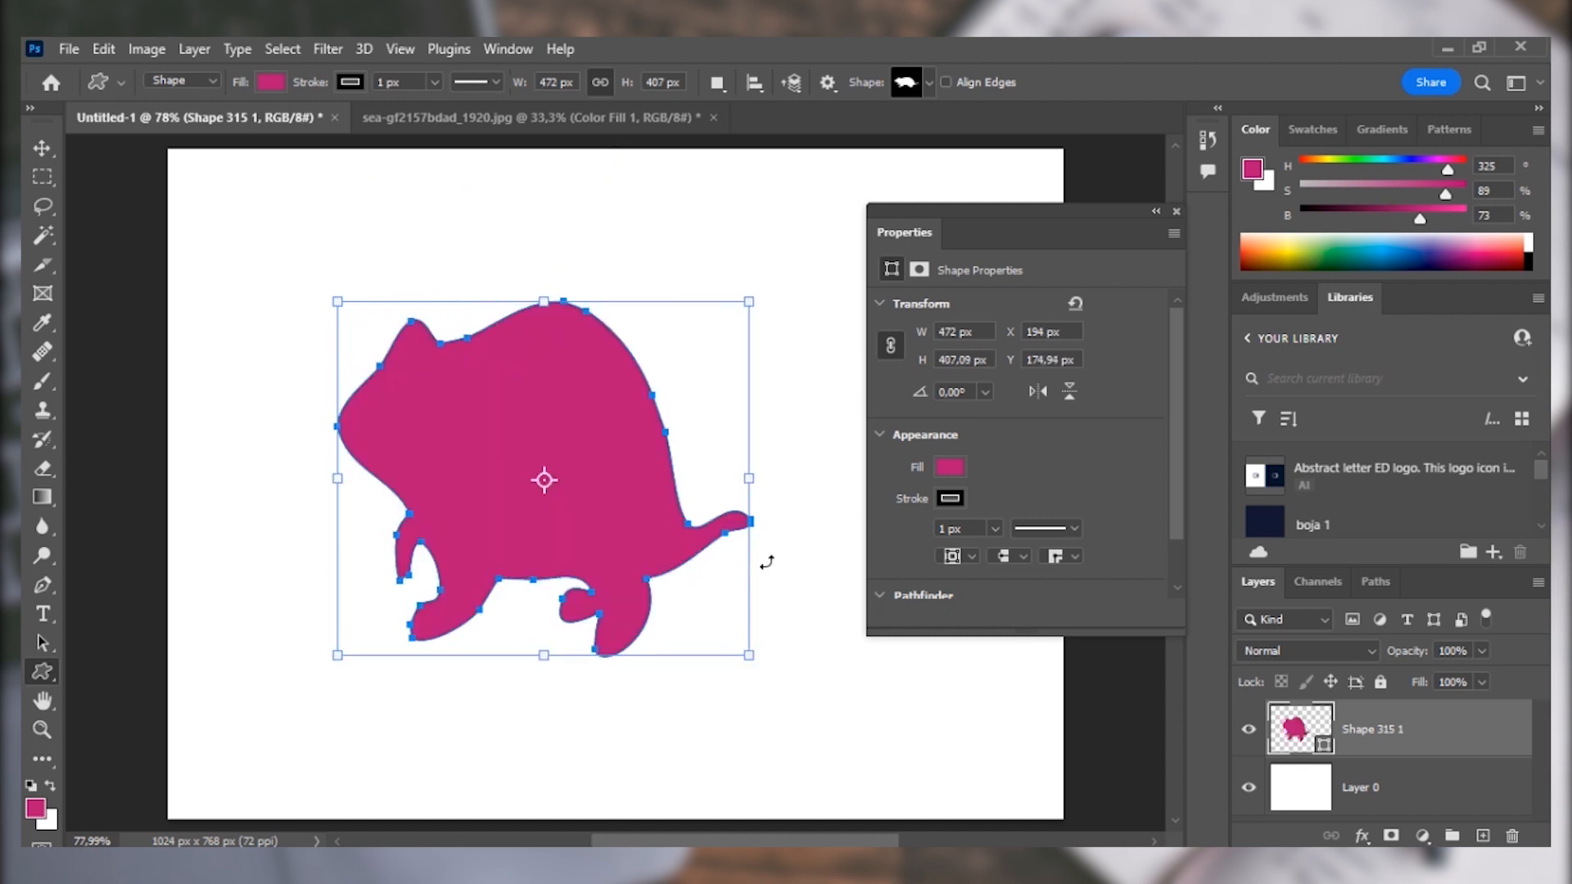
key("Delete")
Choose the ungrouped custom shape listed below the Flowers set and close the floating layer properties.
left_click(929, 82)
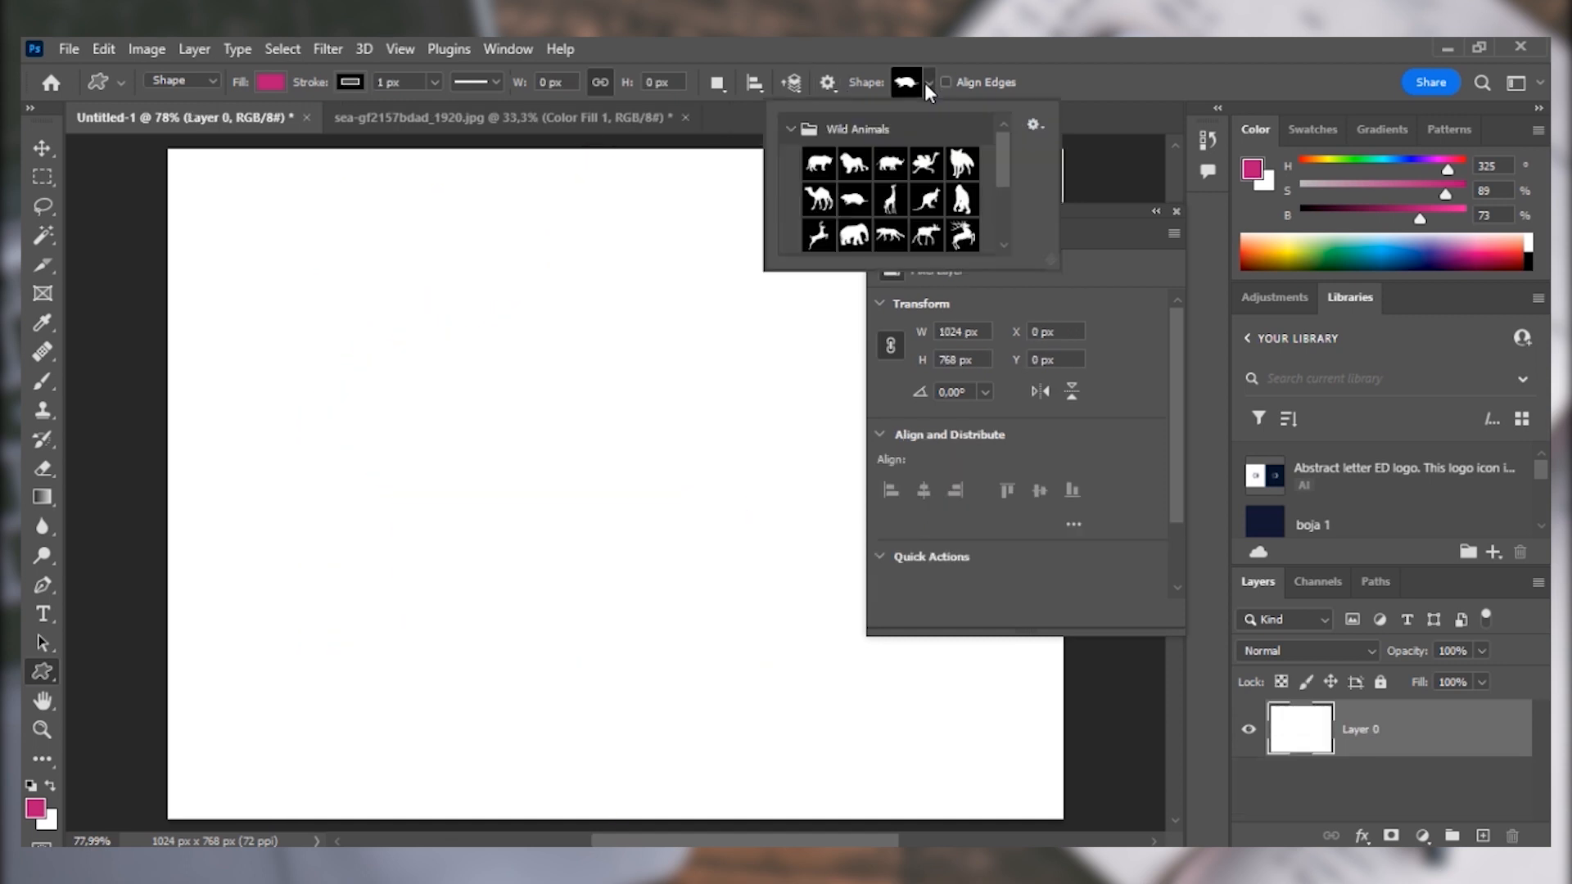
left_click(790, 128)
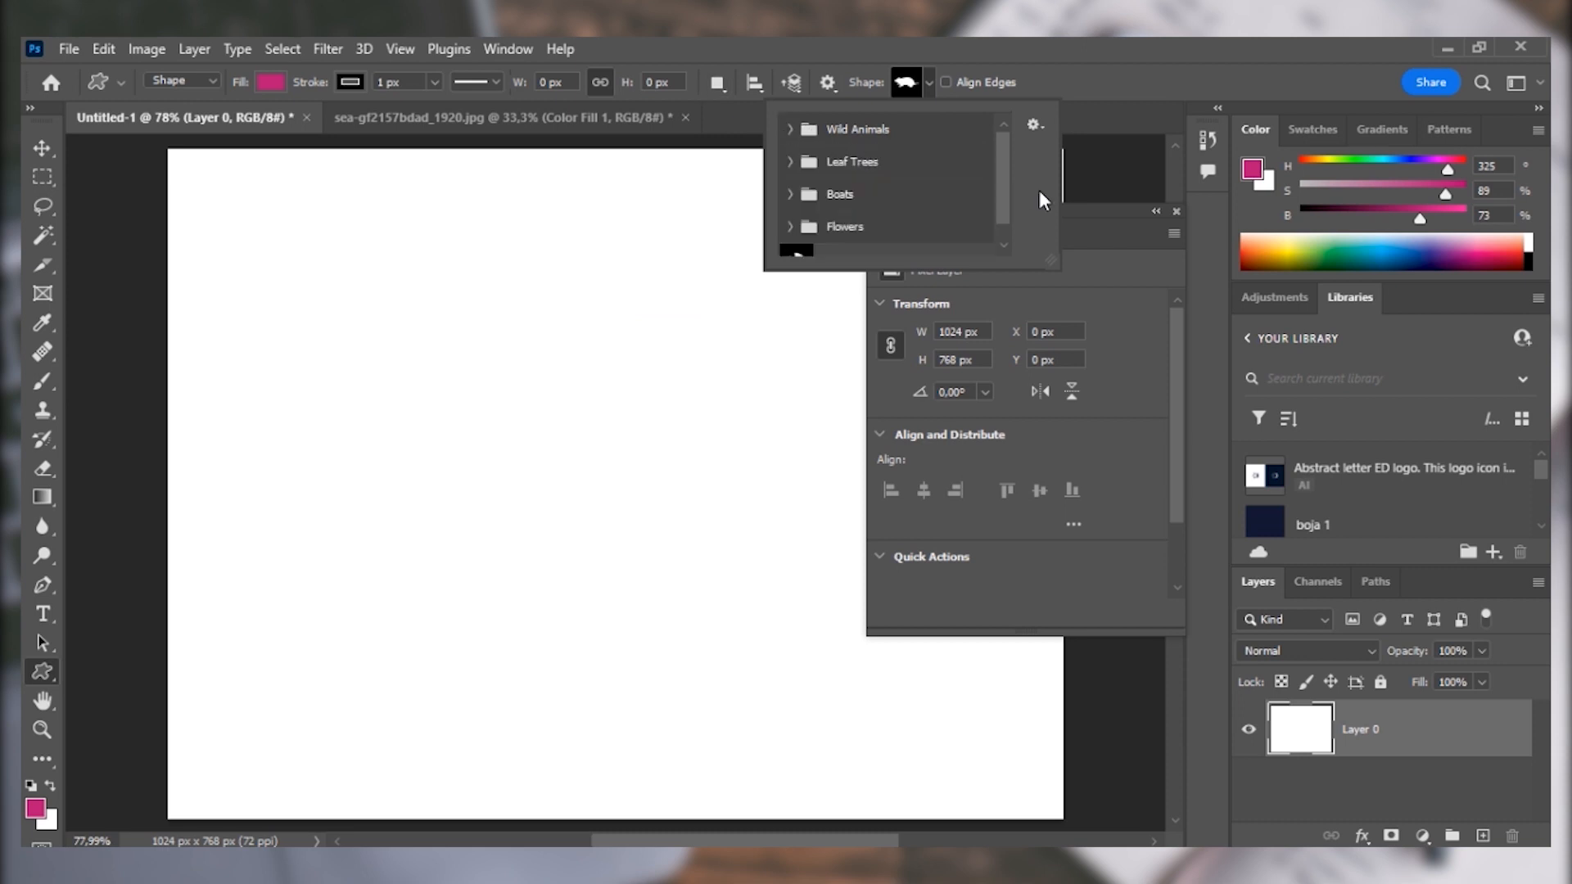
left_click_drag(1002, 177, 1013, 247)
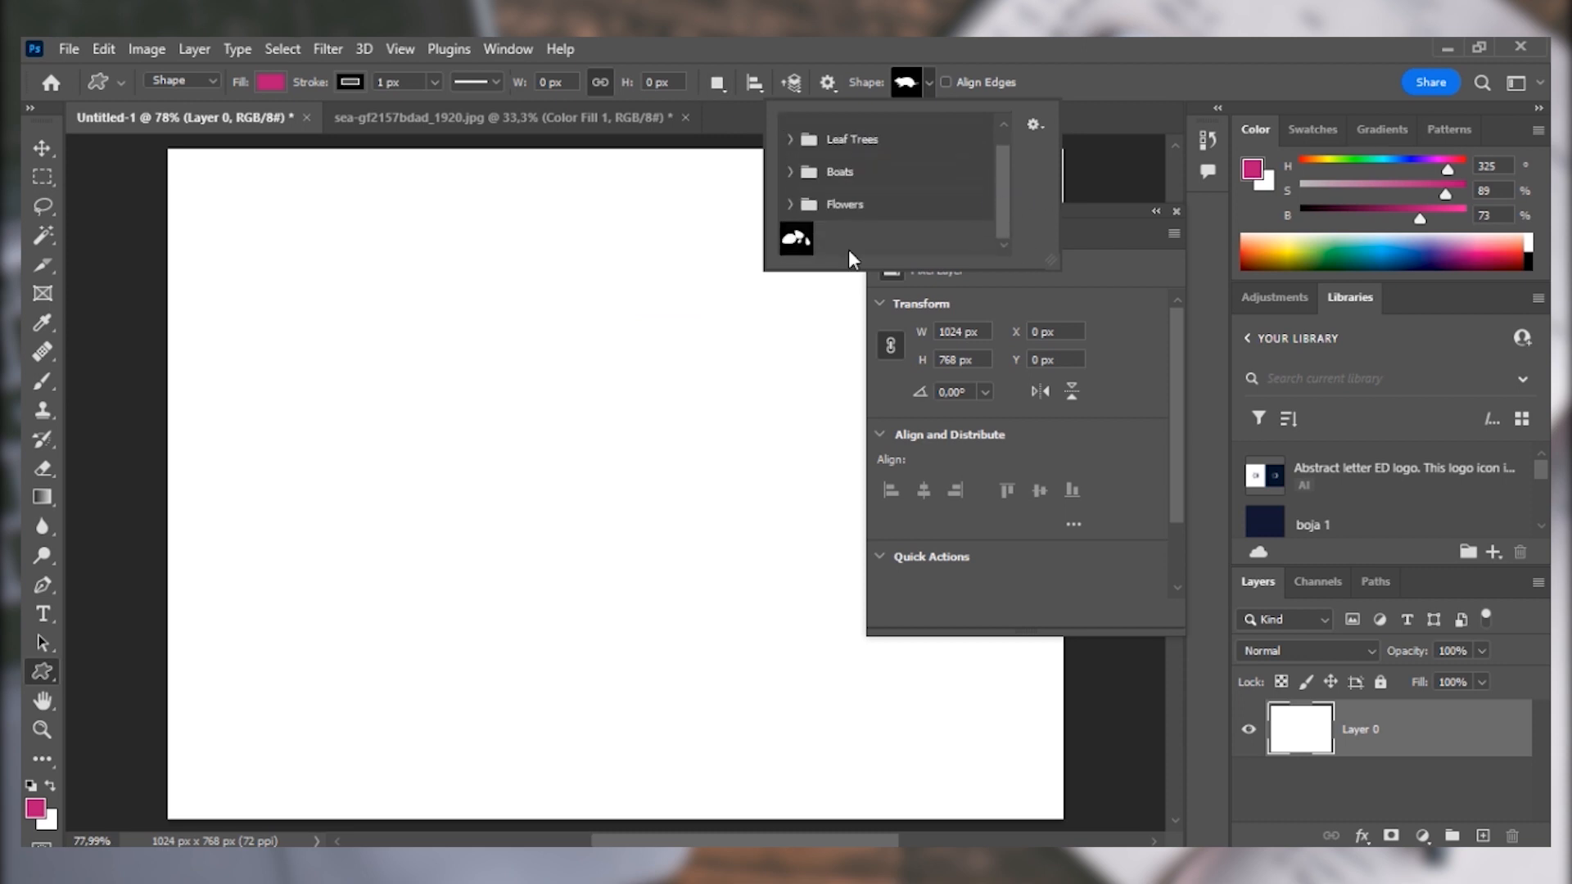
left_click(796, 237)
scroll(1006, 201, "up", 2)
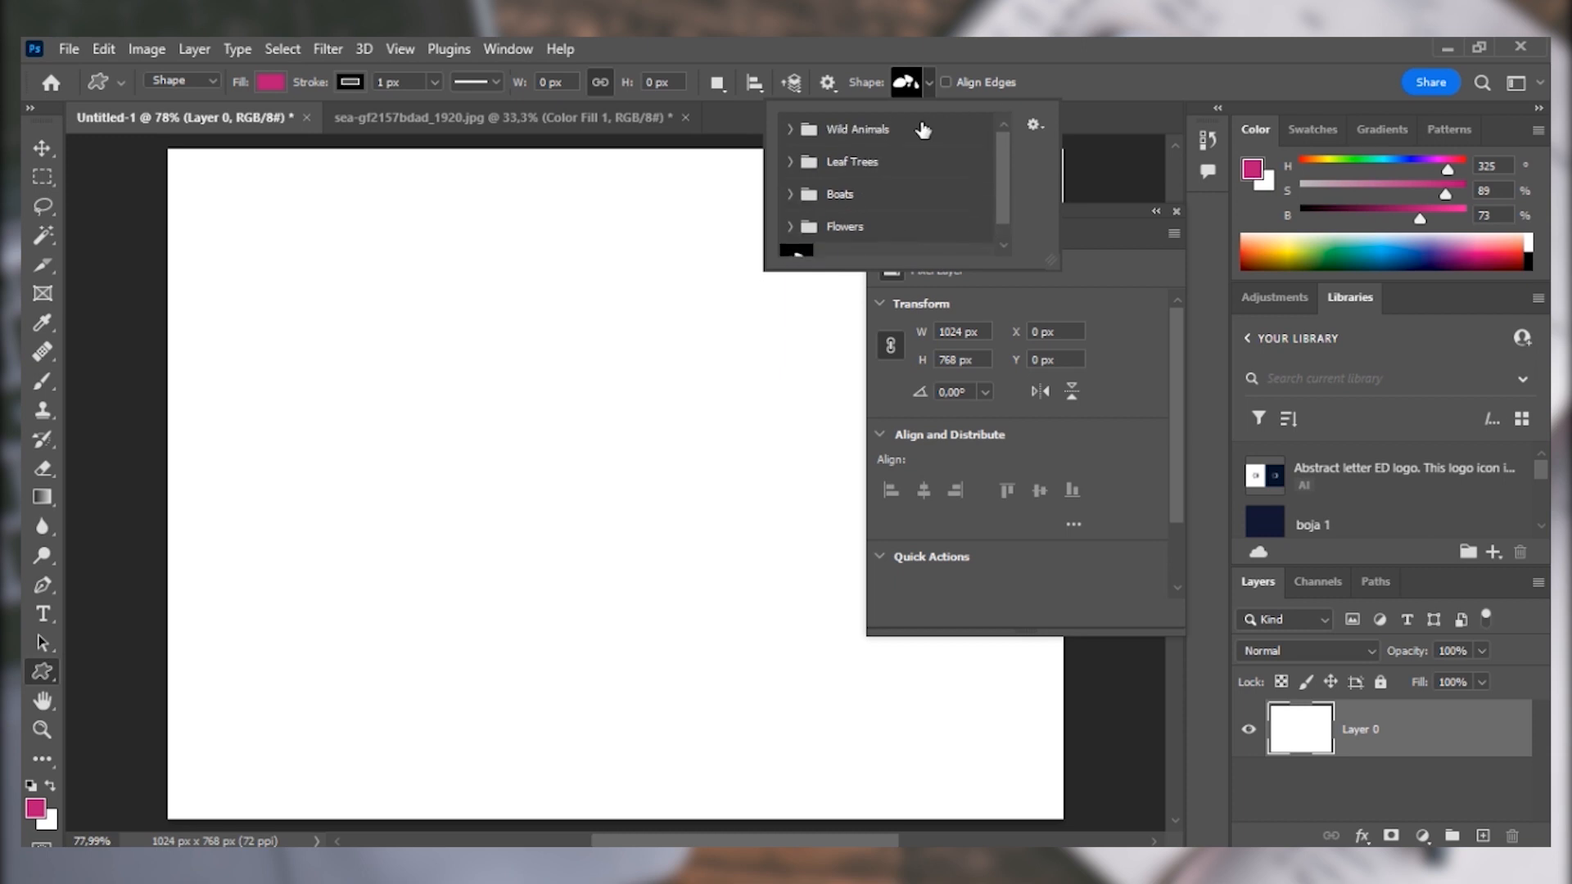
left_click(930, 87)
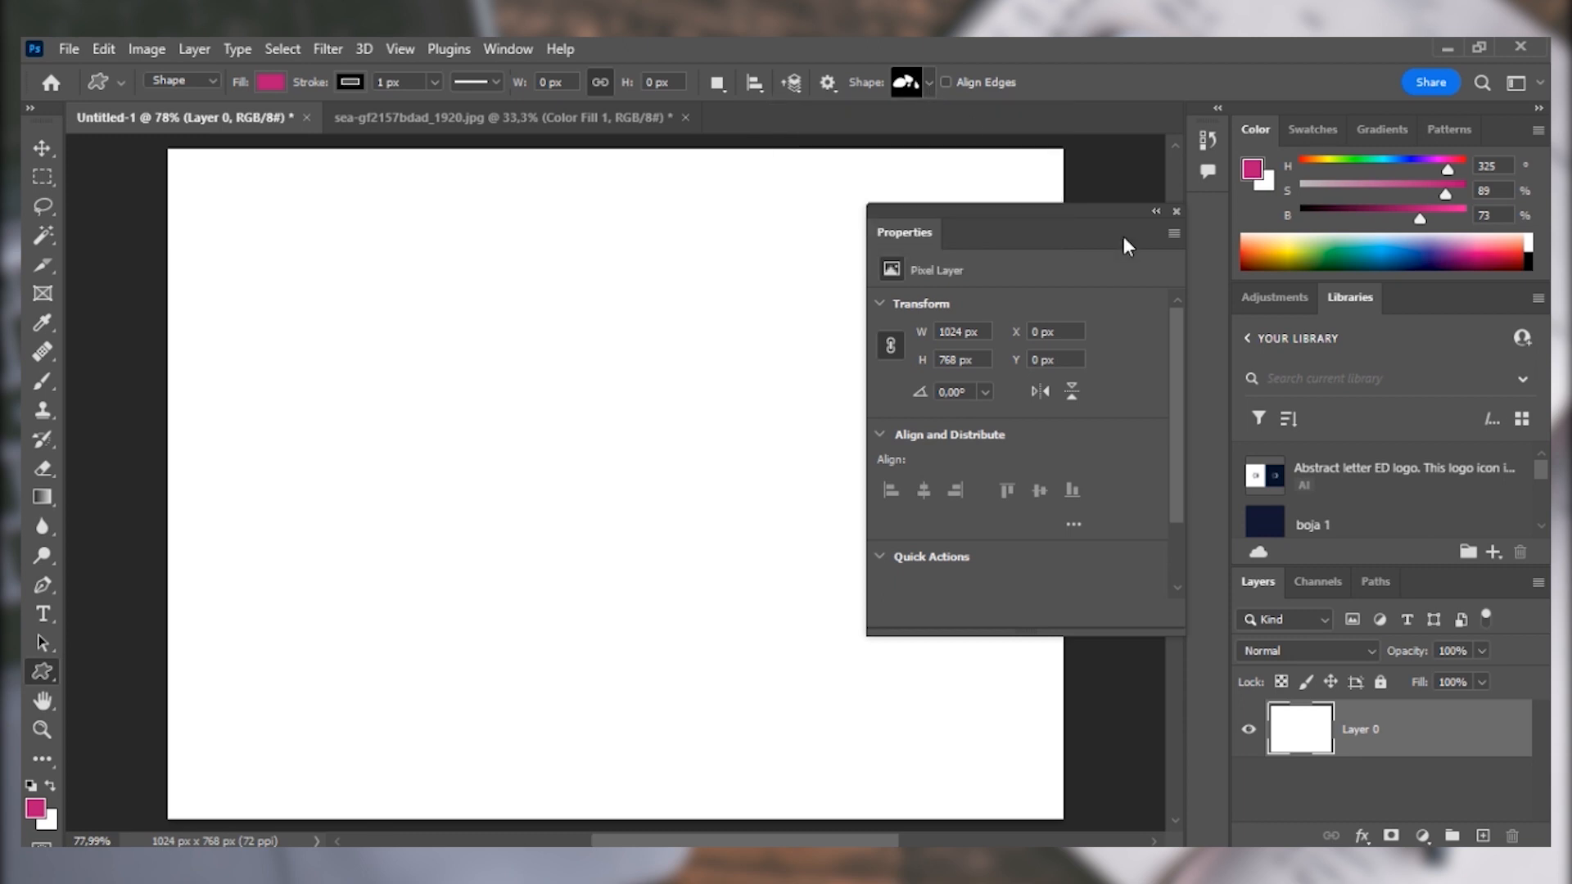
left_click(1176, 210)
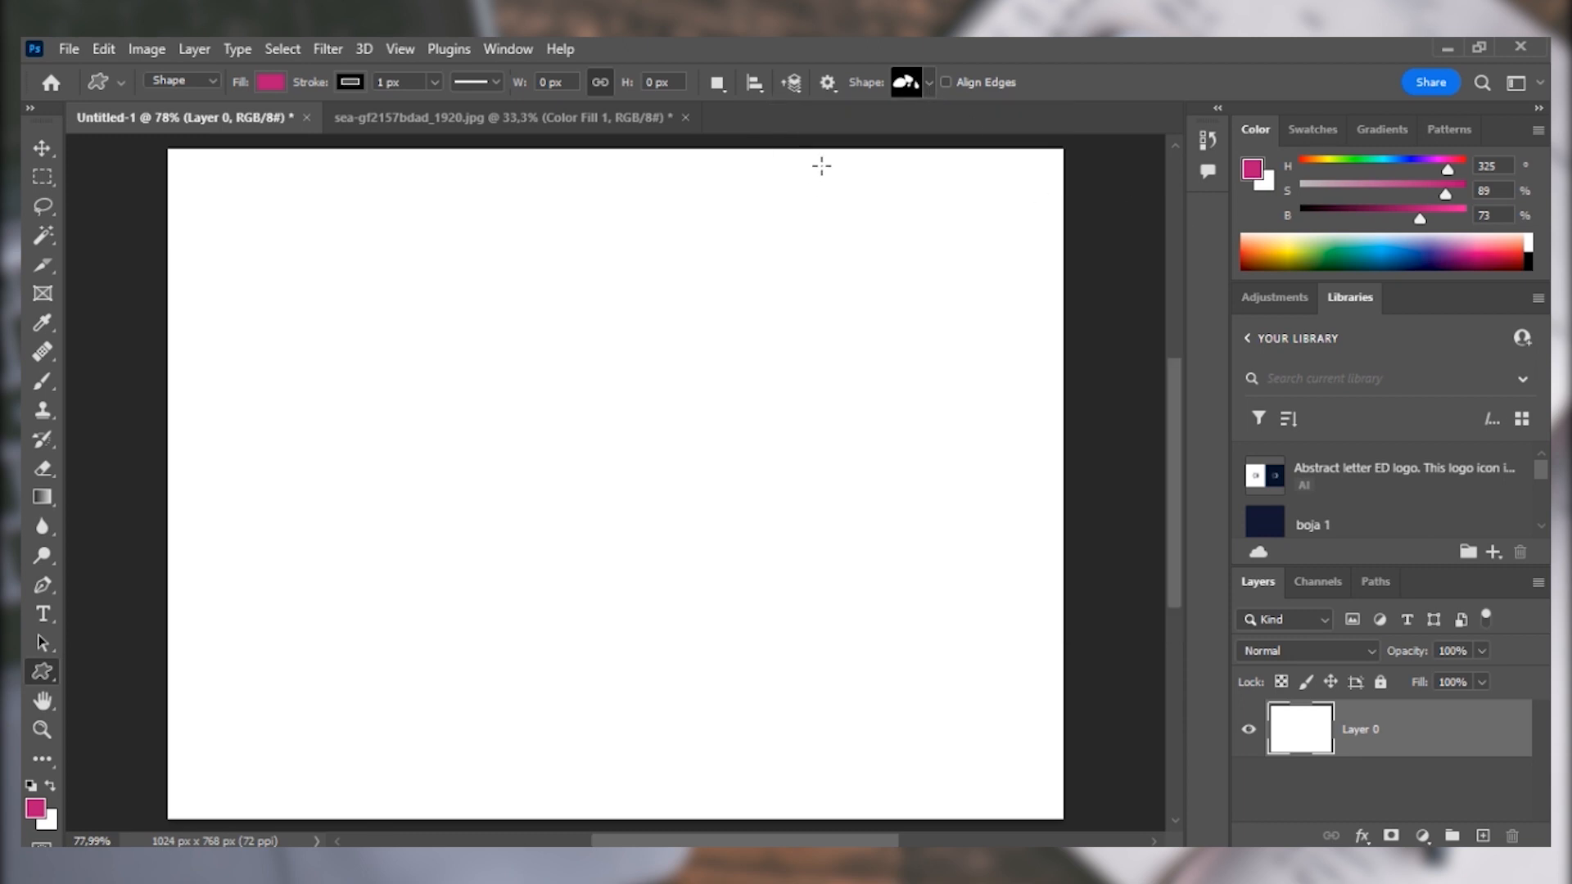
Set the drawing mode to Path and use the Ellipse tool to draw a large ellipse about 434 by 466 px.
left_click(191, 80)
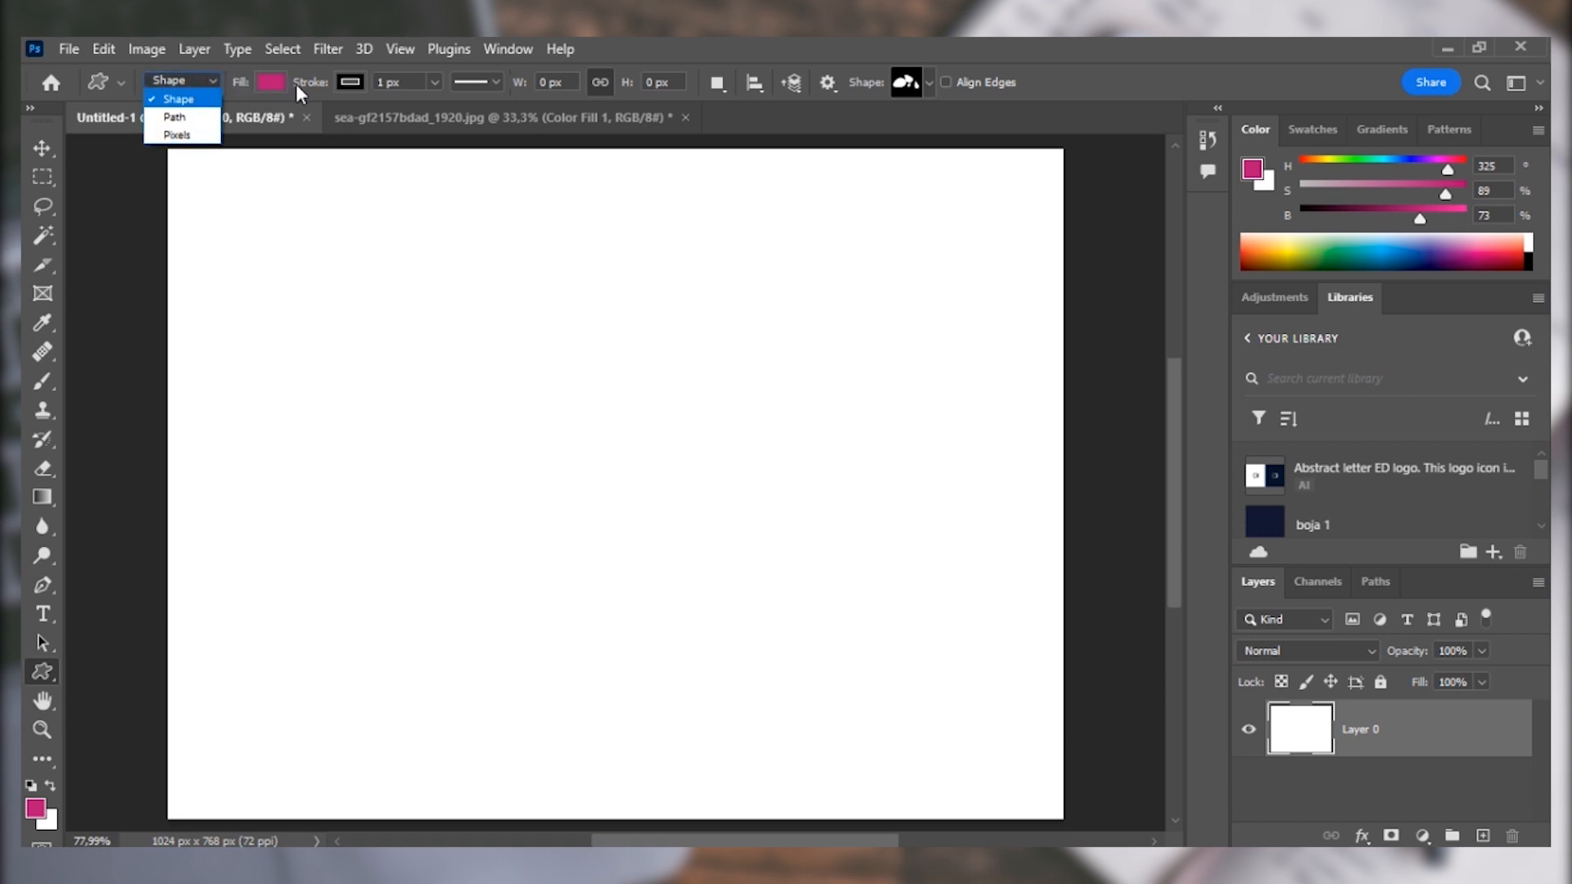
left_click(188, 117)
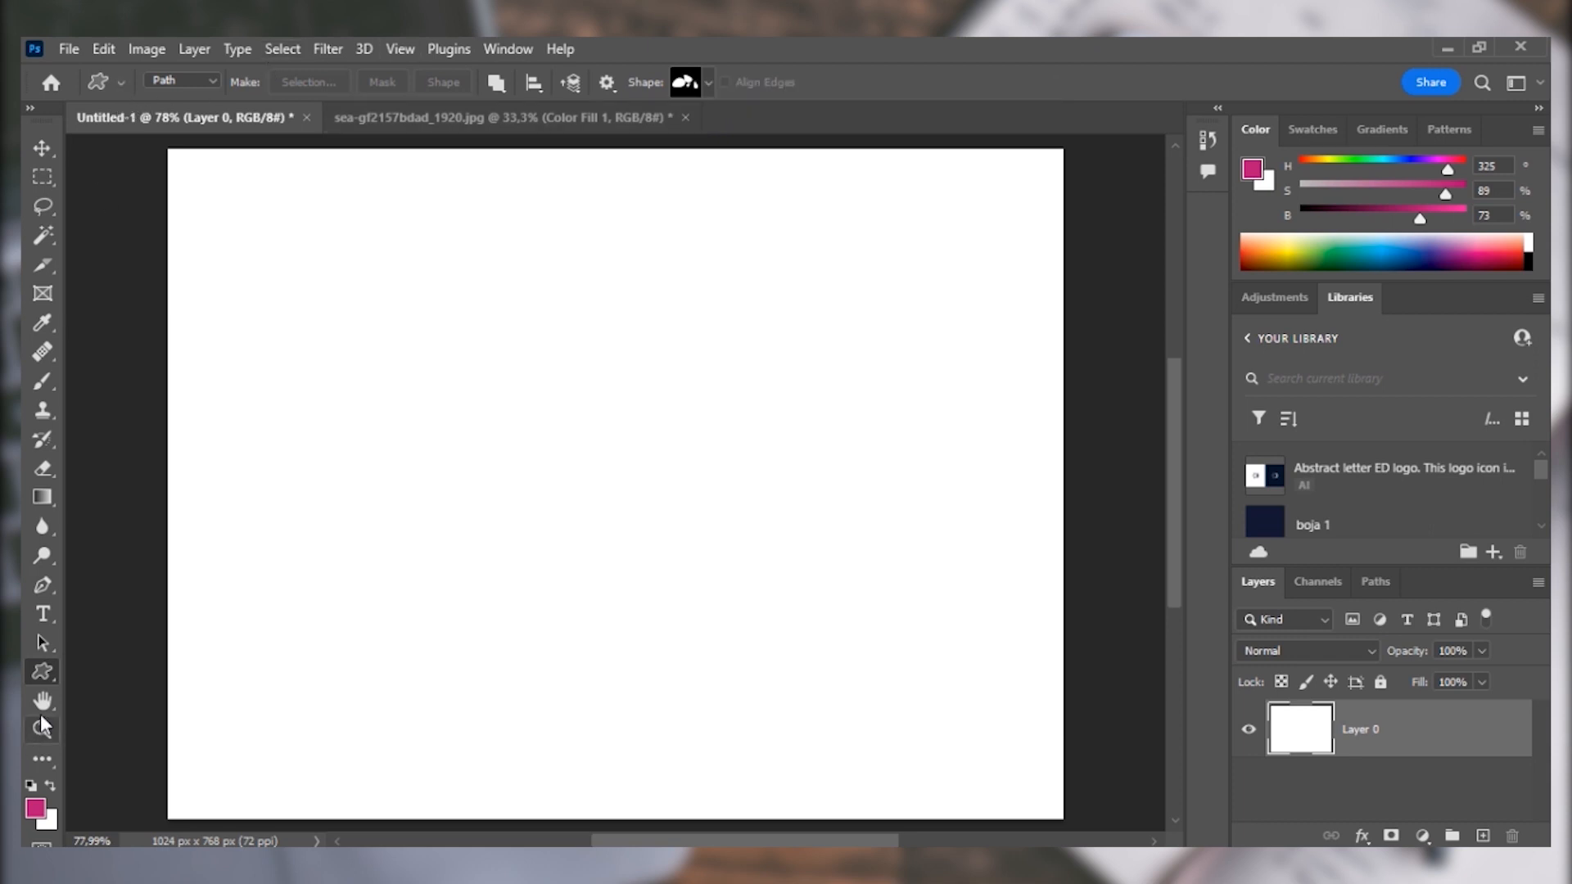
right_click(41, 673)
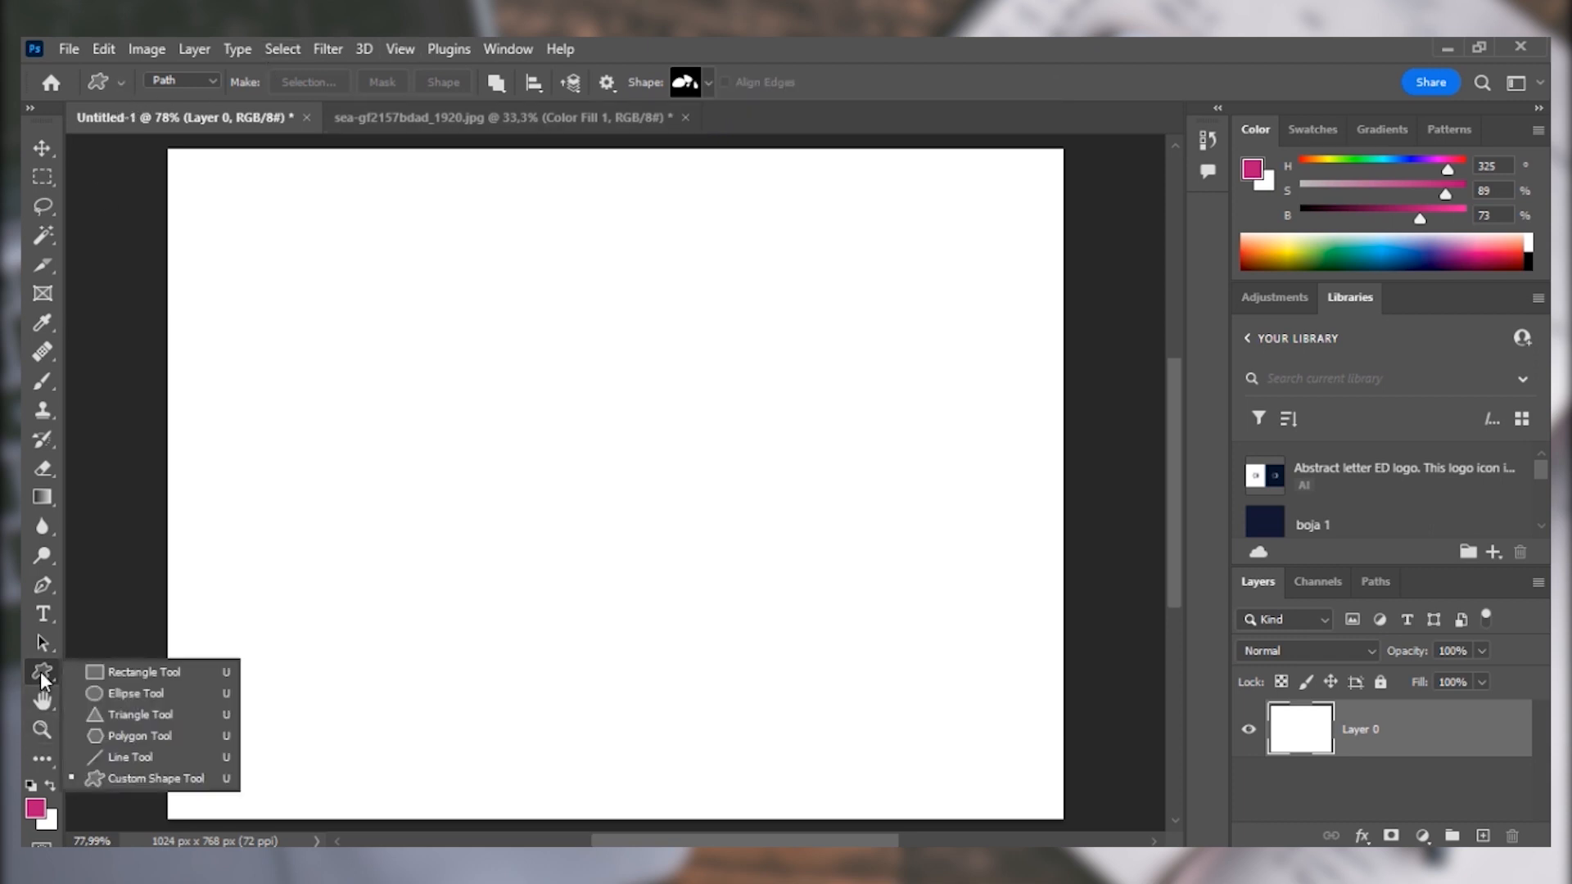
left_click(114, 685)
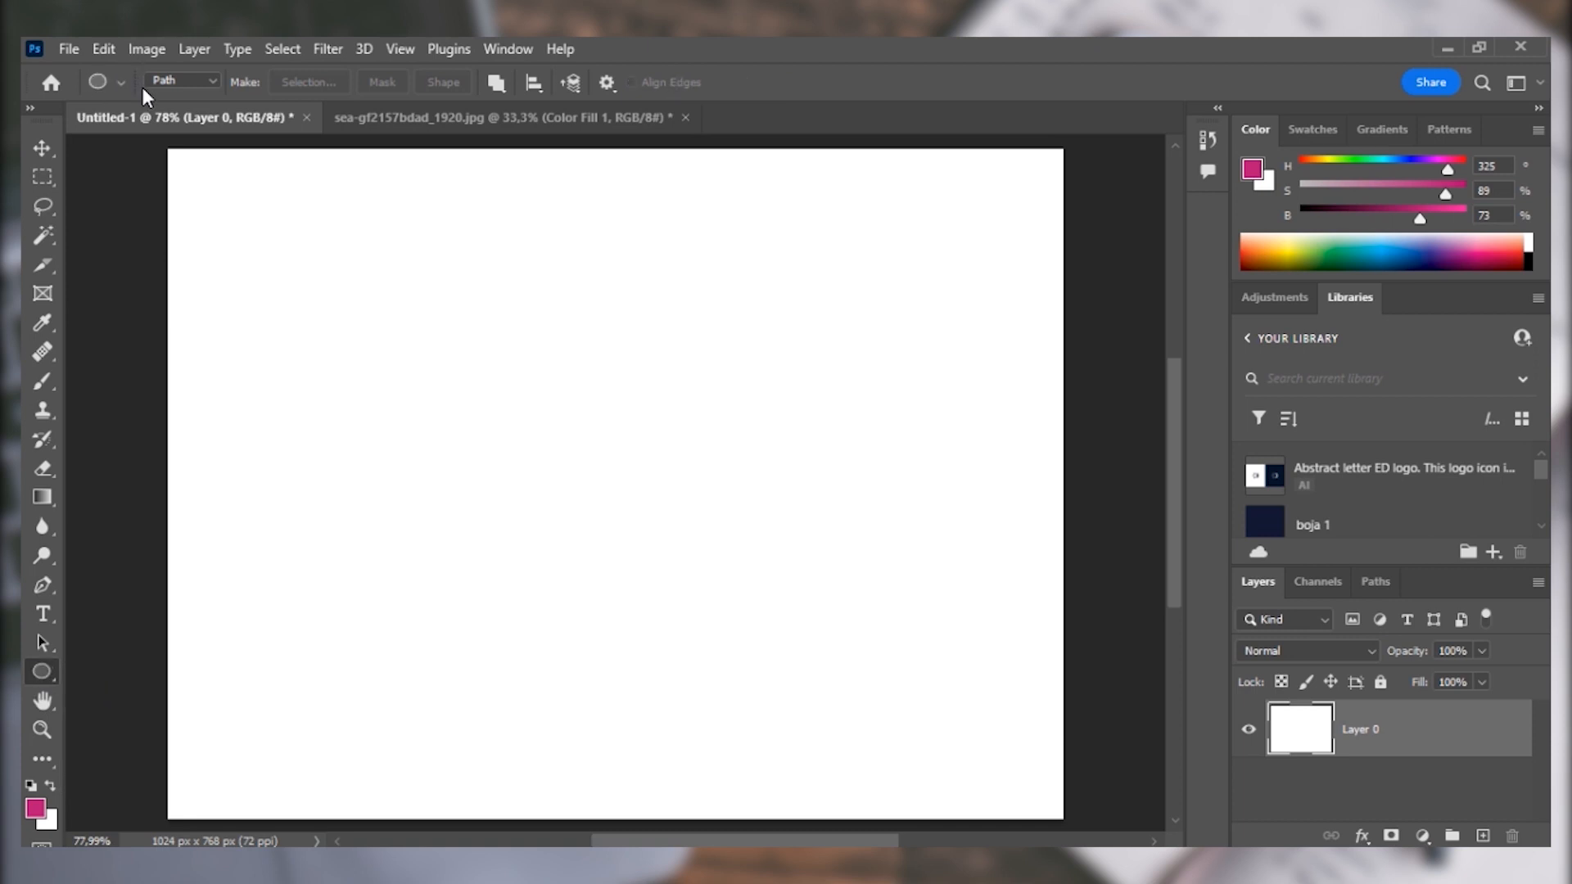
left_click_drag(291, 264, 670, 670)
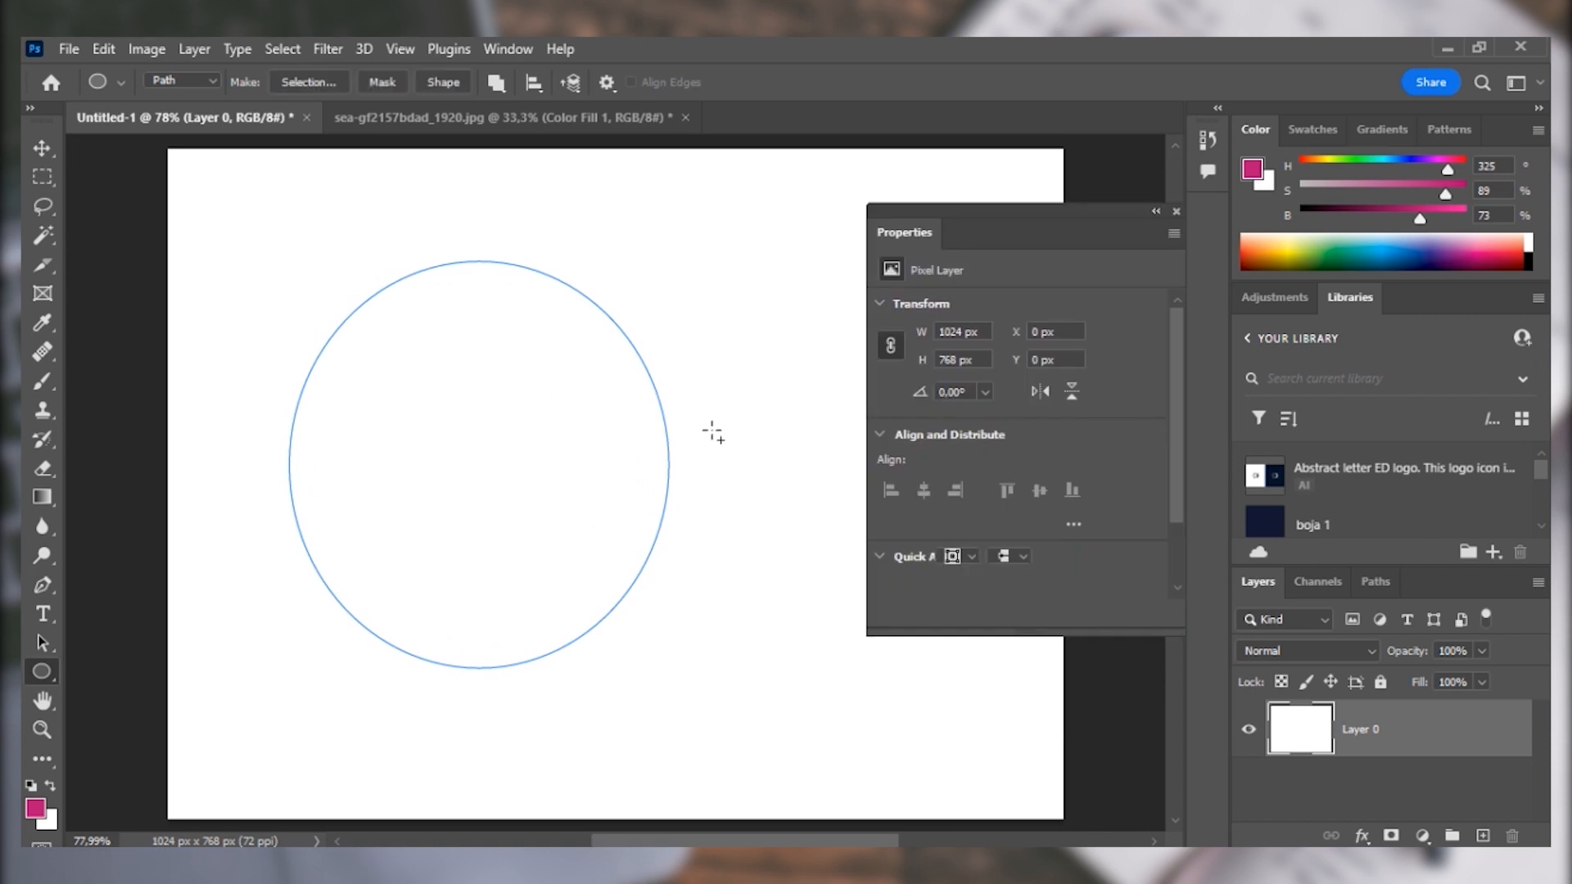
With Combine Shapes, add an ellipse path about 173 by 213 px beside the large one and another about 111 by 100 px below.
left_click(494, 85)
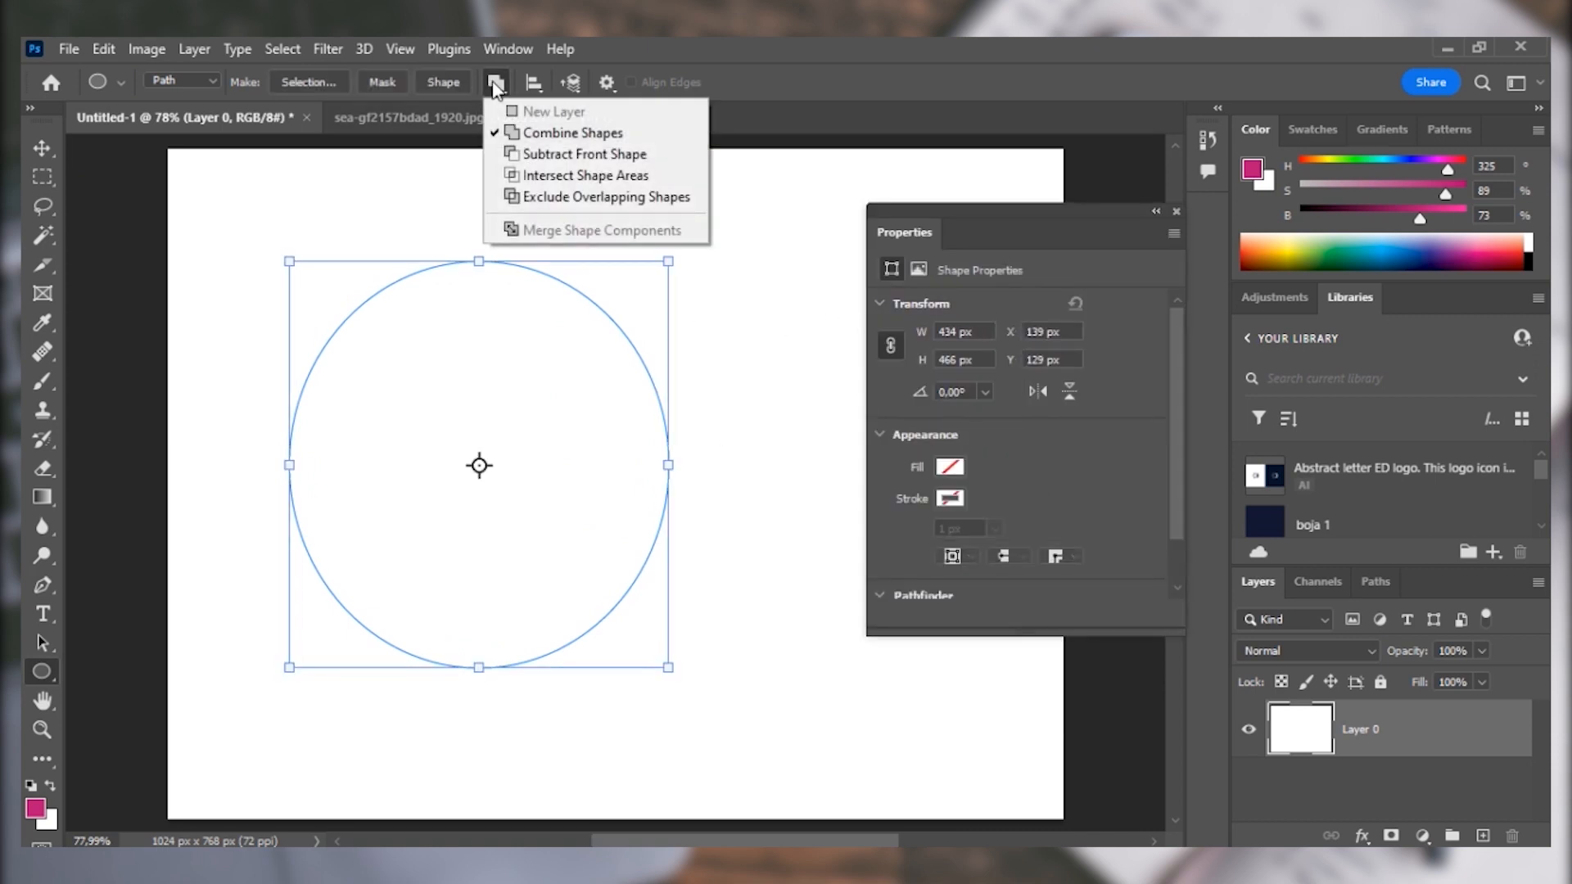
left_click(540, 130)
left_click_drag(718, 381, 865, 564)
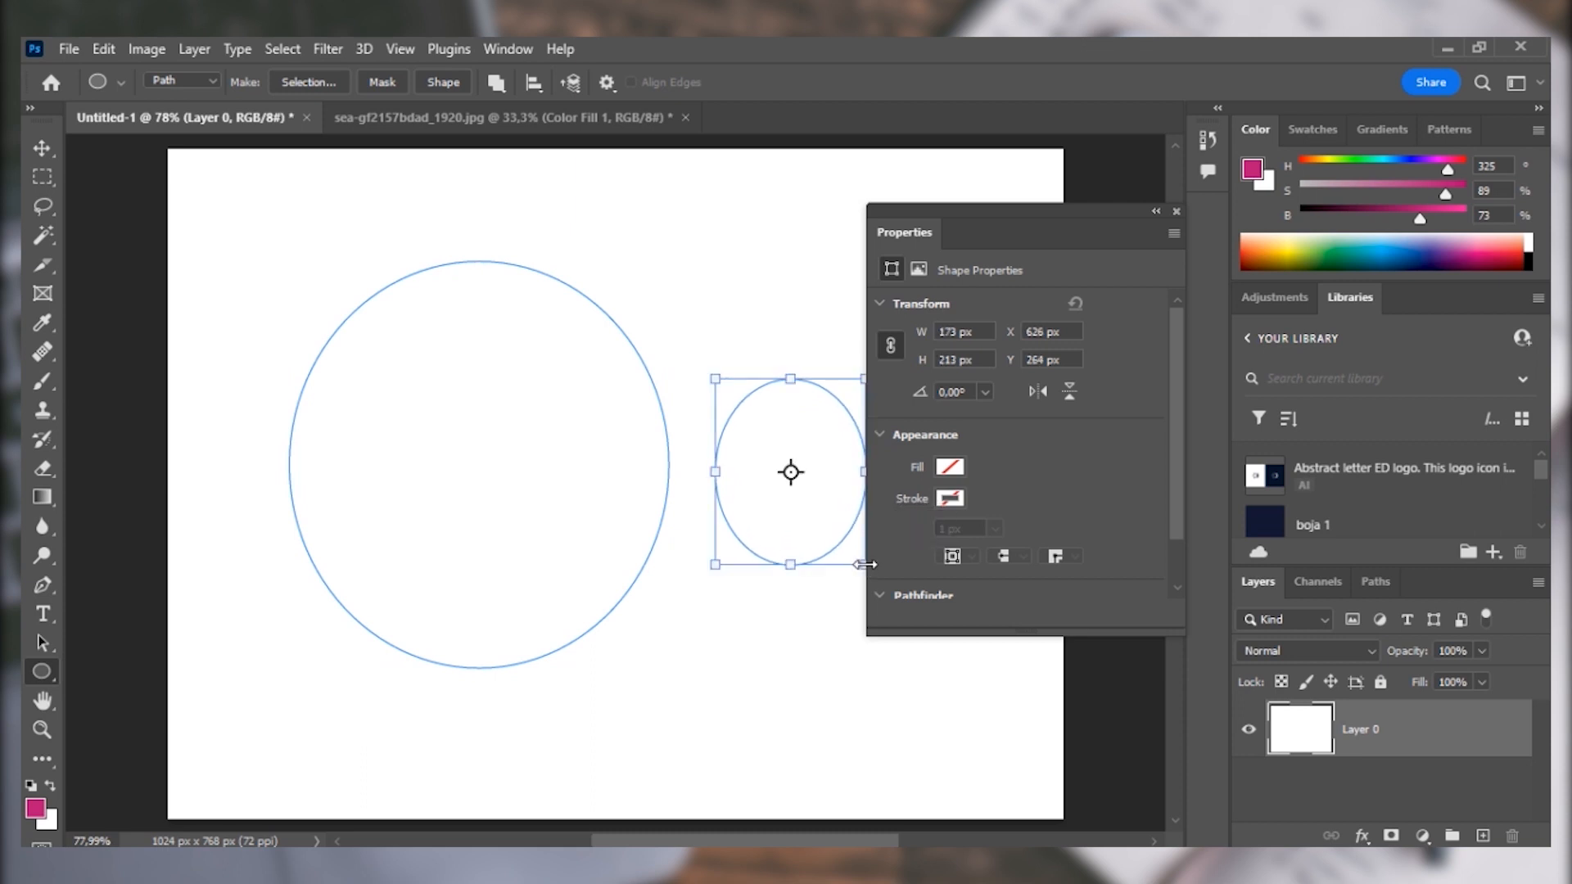
left_click_drag(655, 611, 752, 700)
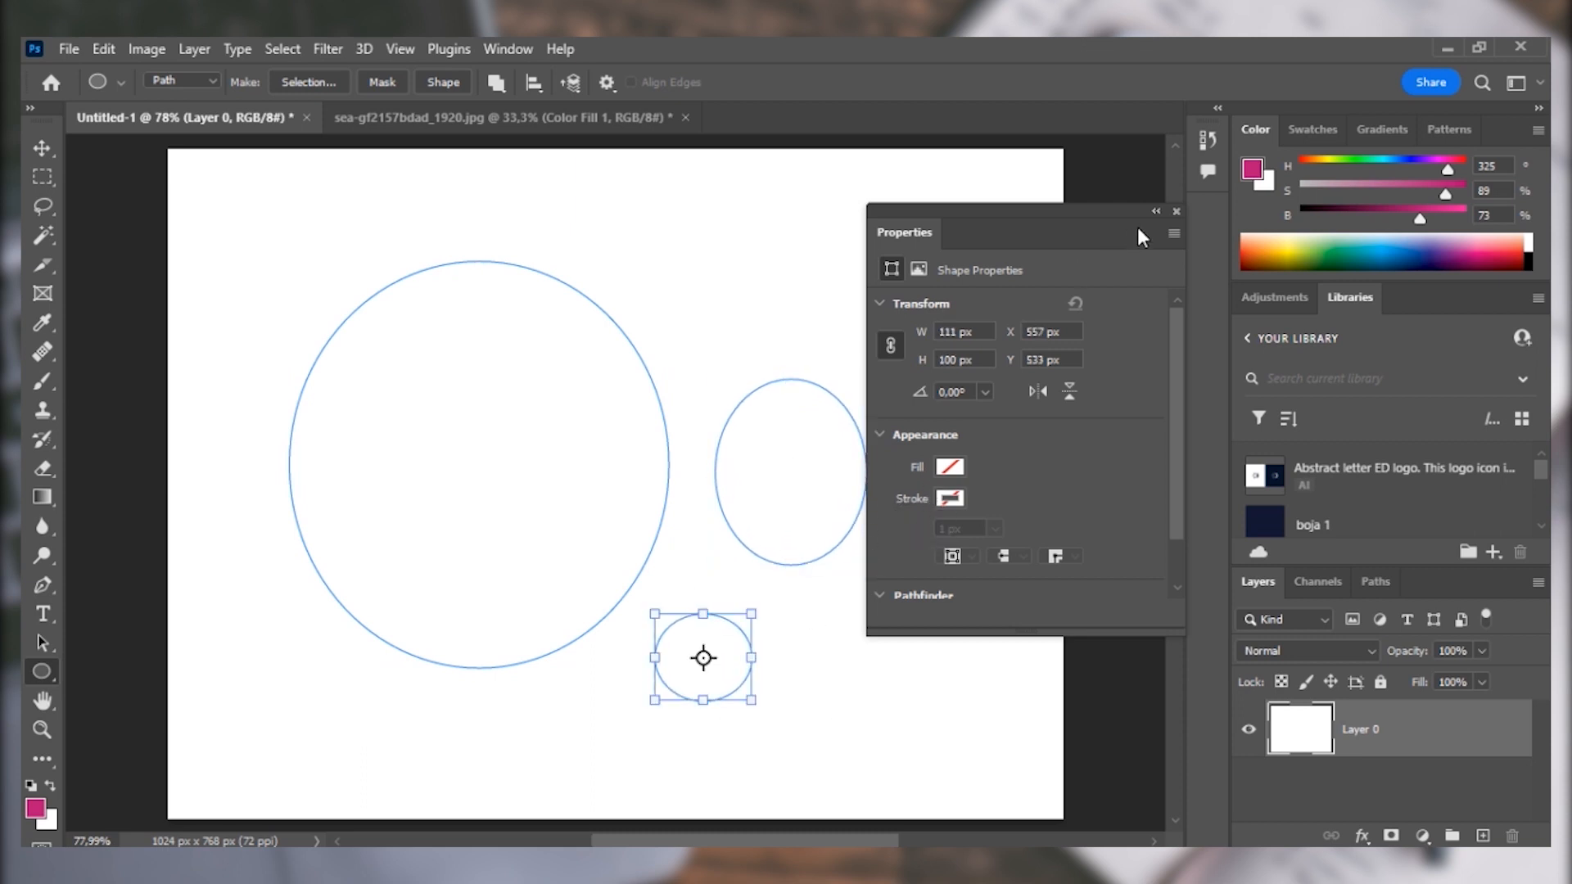
Draw a fourth ellipse path about 245 by 215 px near the canvas's lower-right corner, and dock the floating Properties with Adjustments and Libraries.
left_click(1176, 211)
left_click_drag(792, 600, 1004, 772)
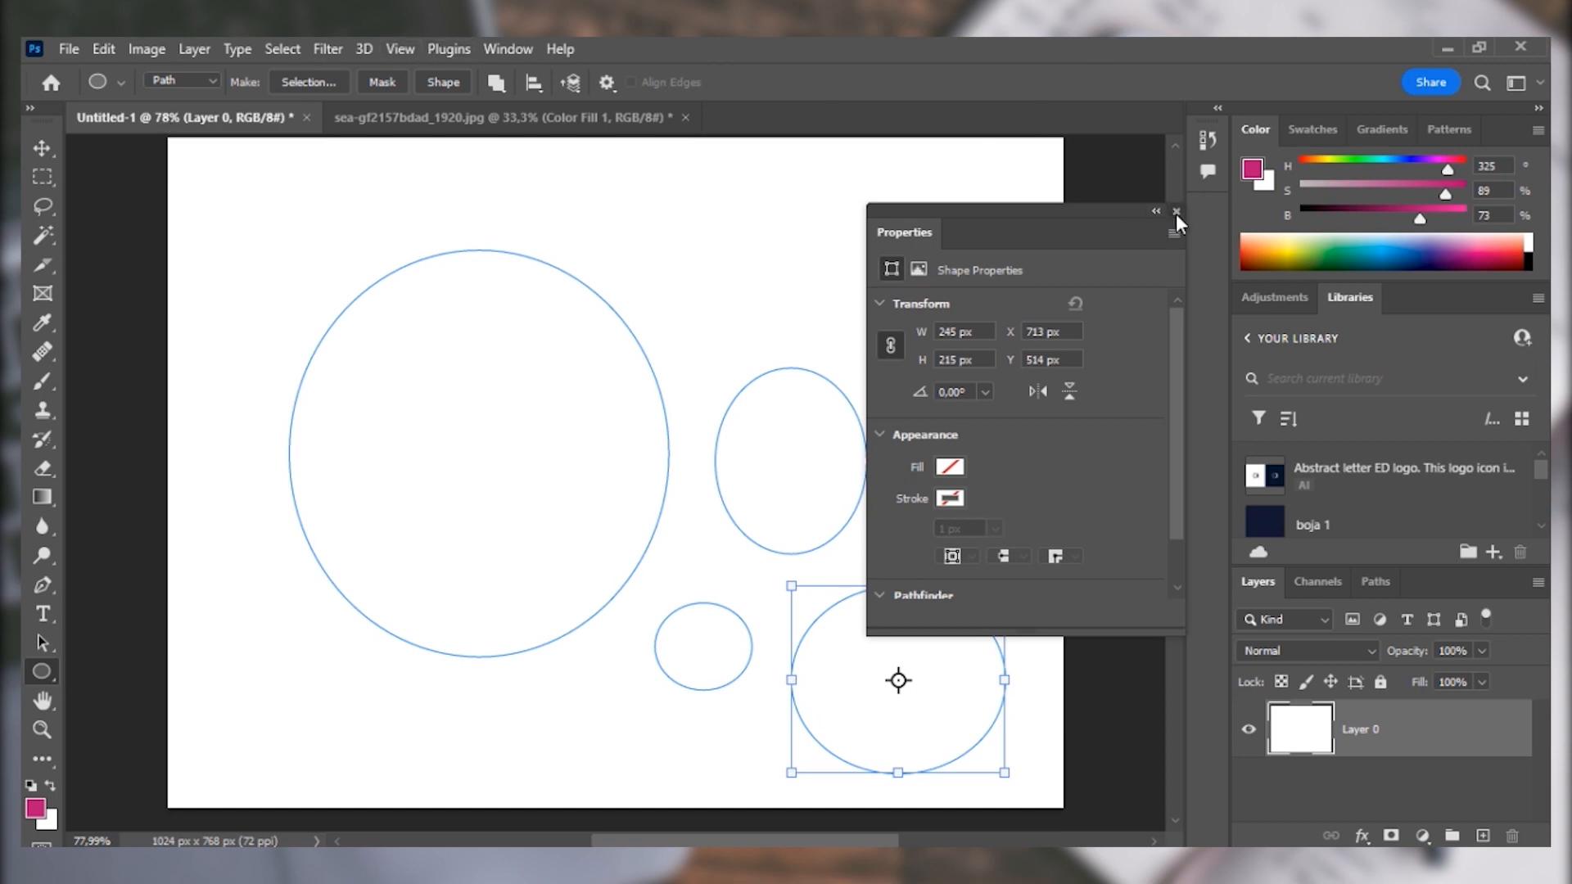
left_click_drag(924, 232, 1269, 302)
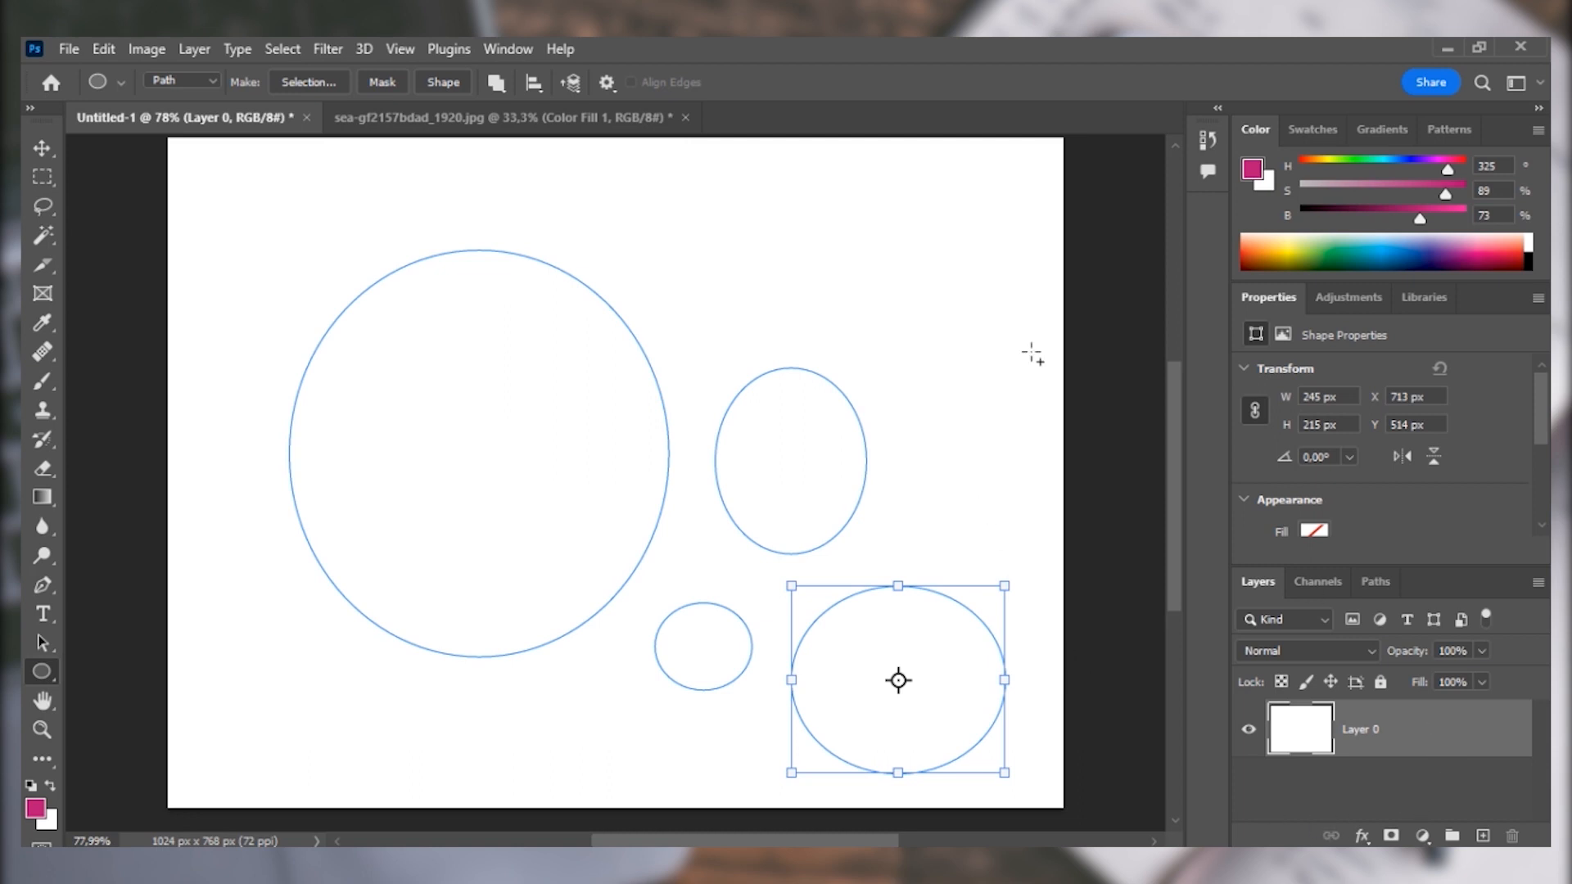
Define the four ellipse paths as a custom shape named baloni.
left_click(35, 157)
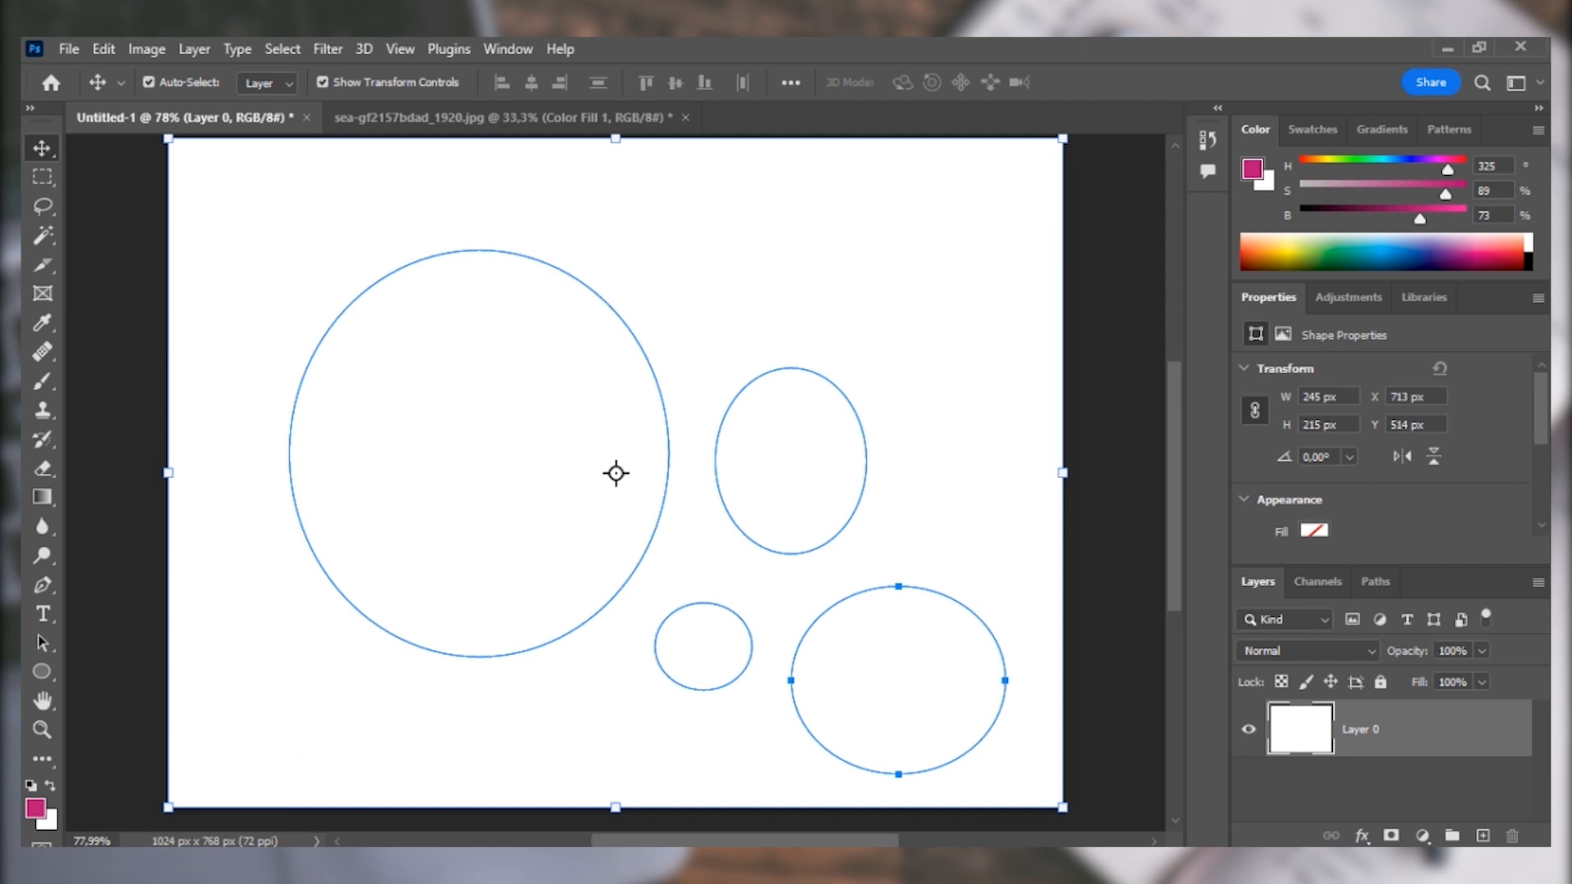
left_click(96, 50)
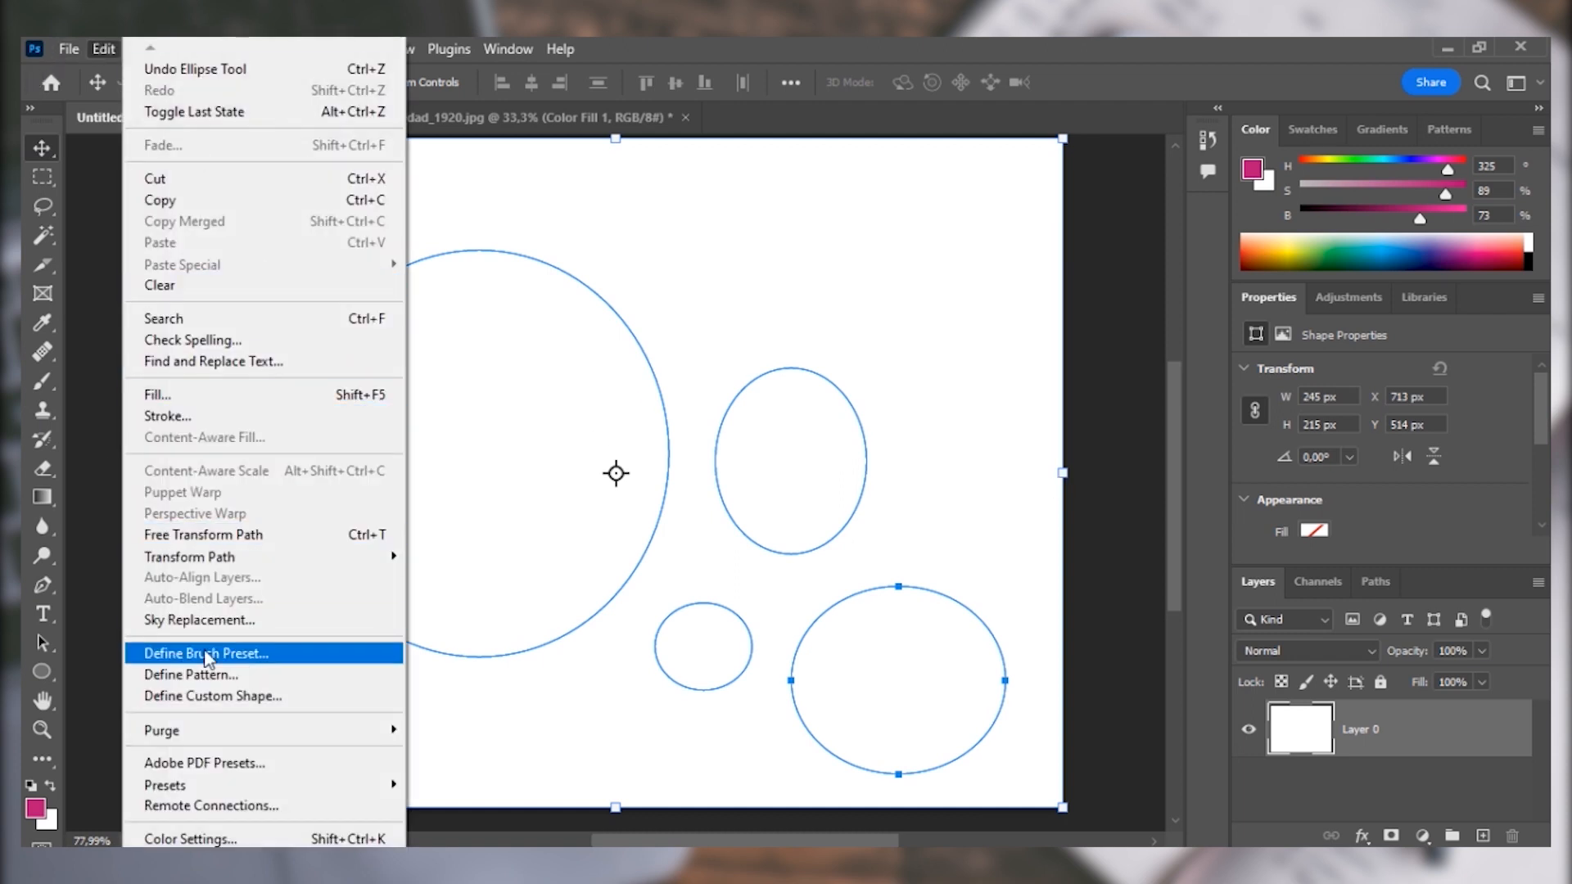
left_click(214, 698)
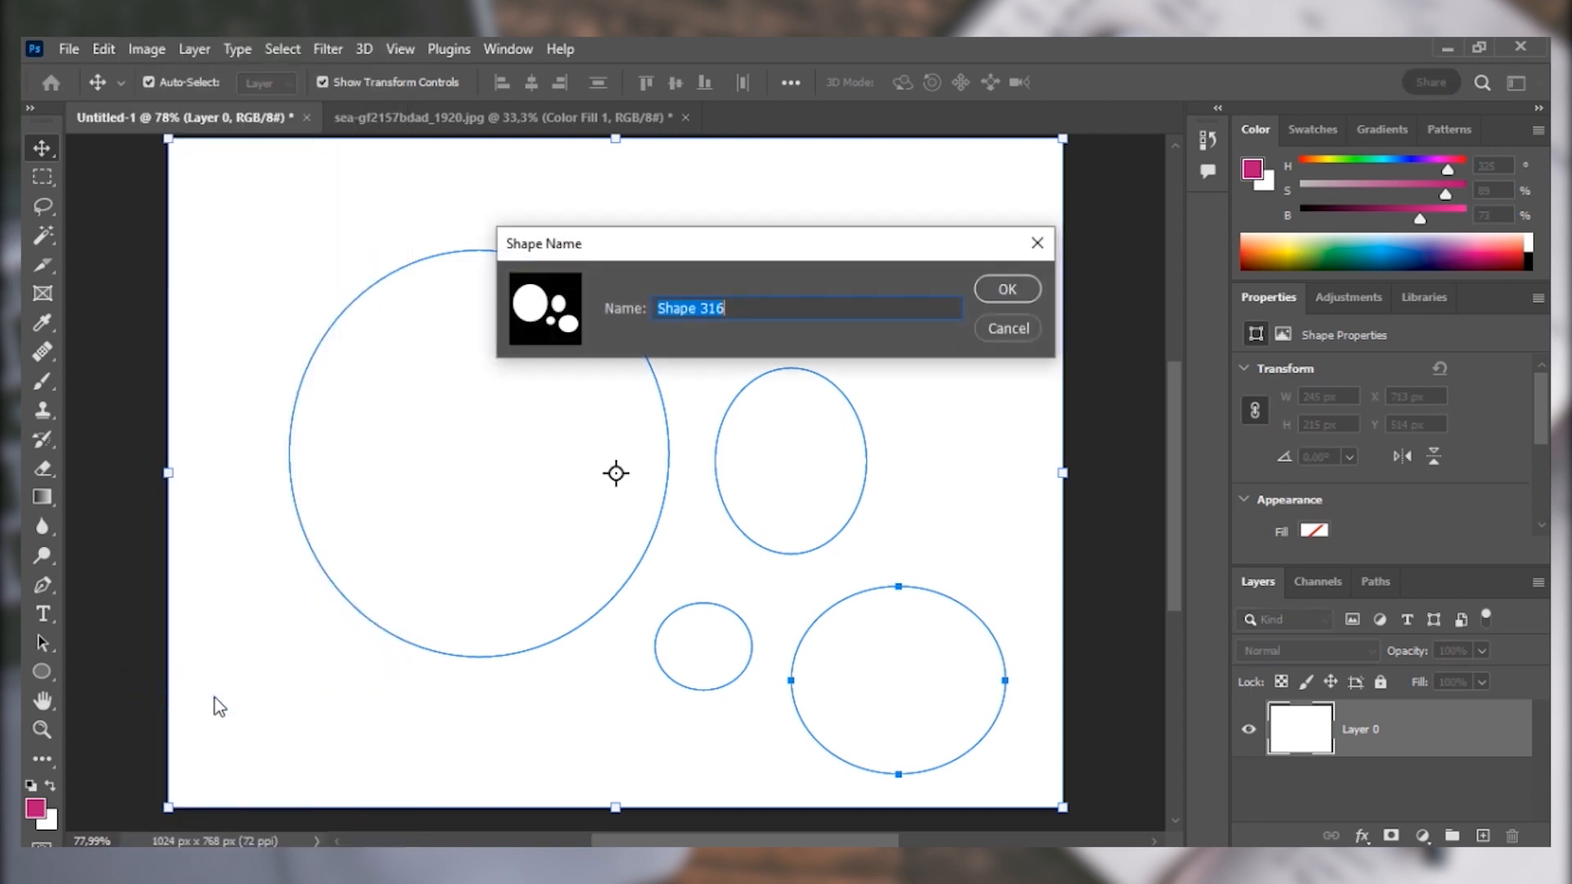
type("b")
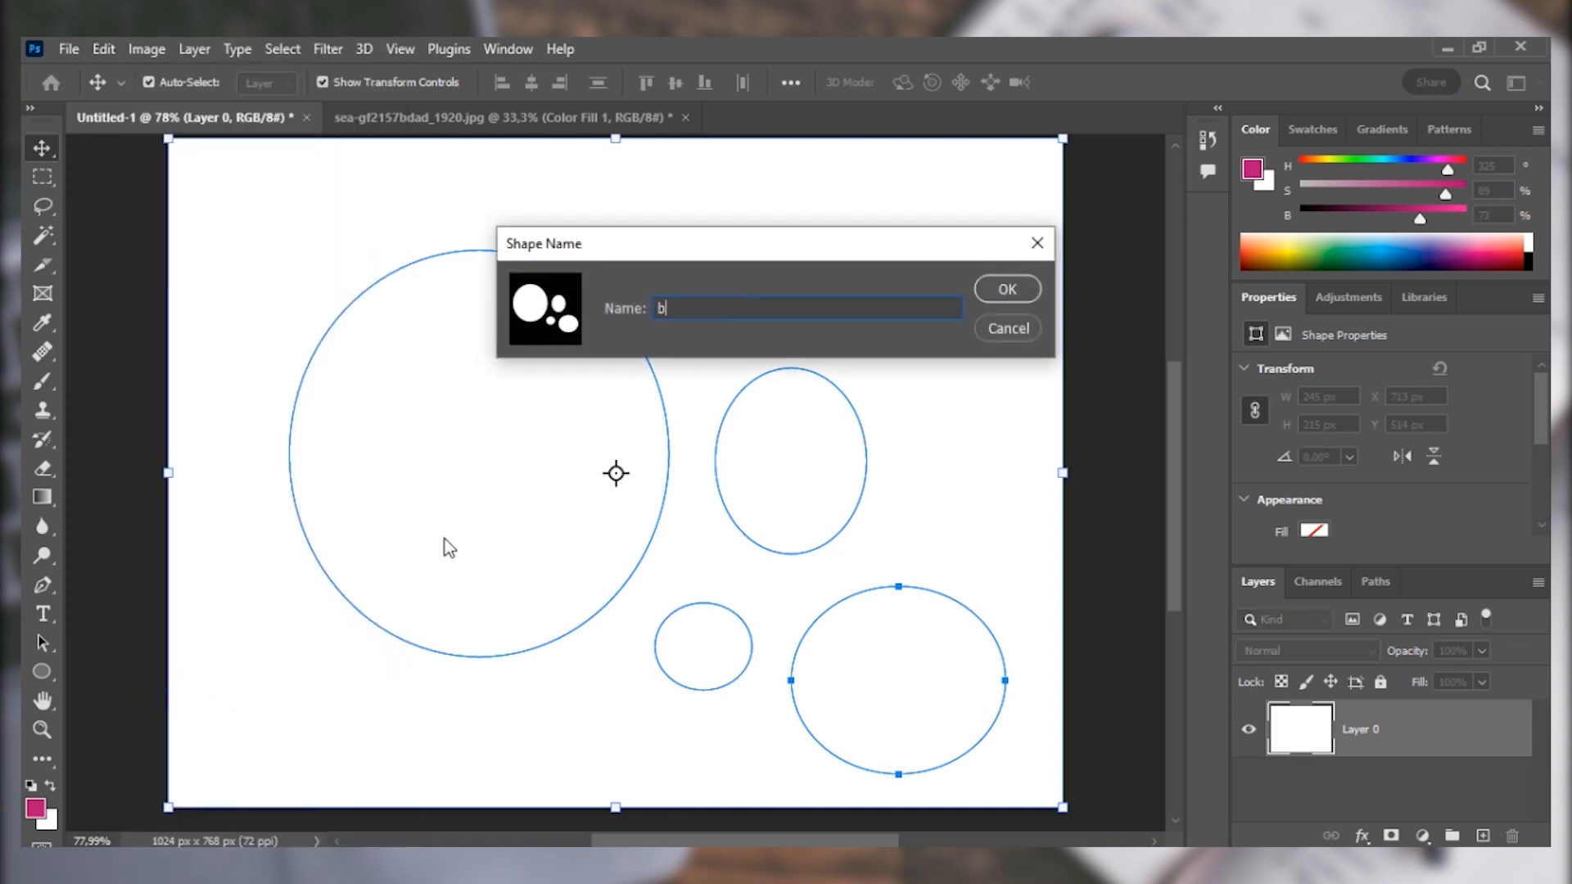
type("aloni")
key("Return")
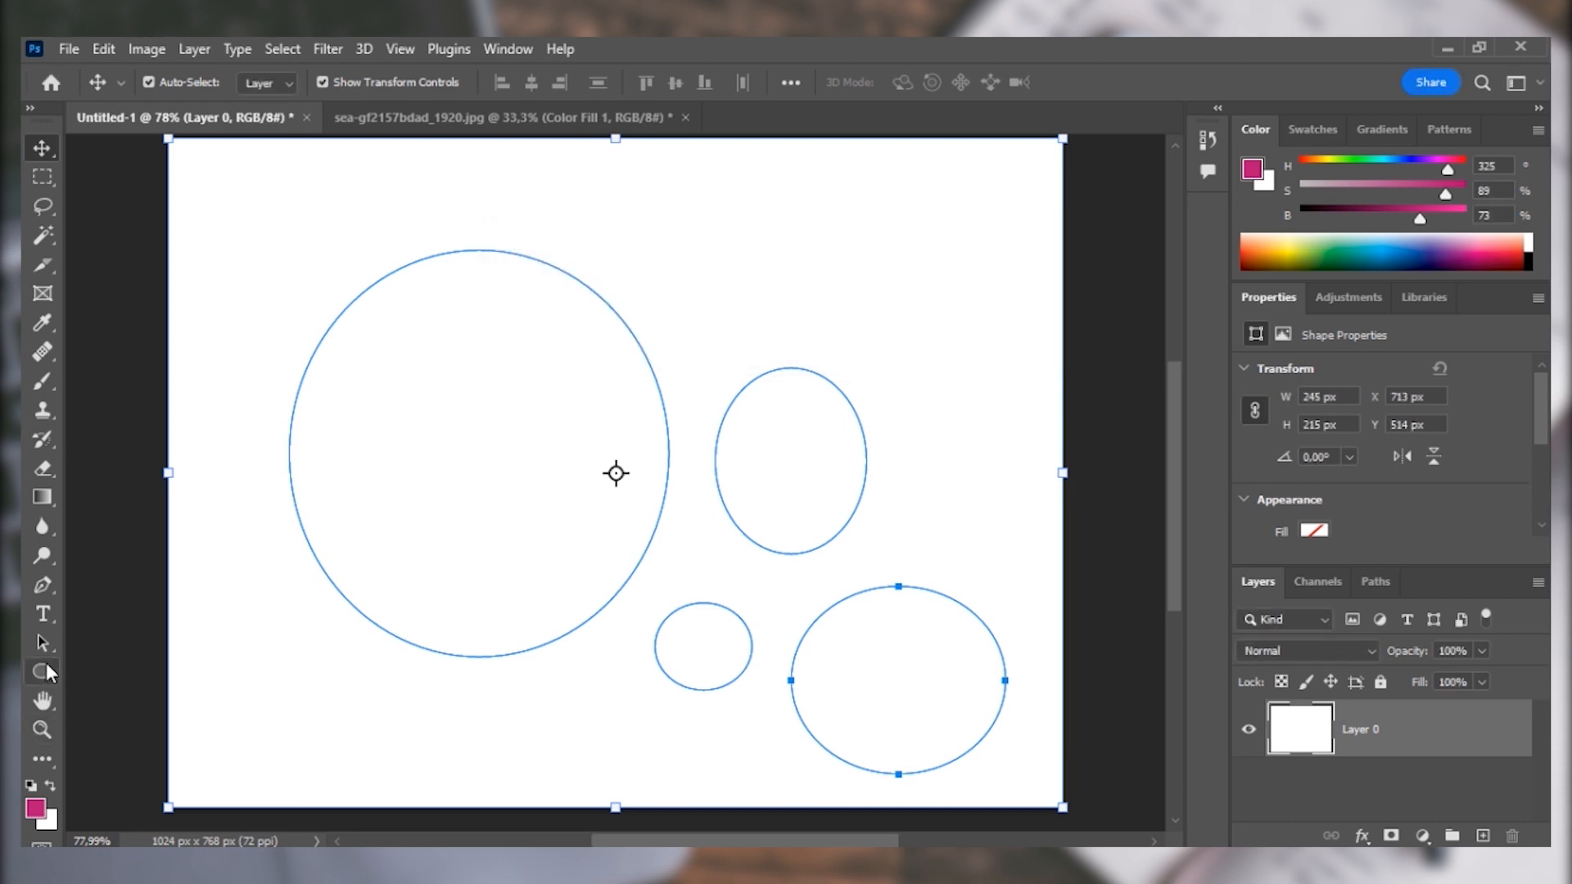
Activate the Custom Shape tool and choose the newly defined four-ellipse shape, leaving the Create Custom Shape dialog without making one.
right_click(47, 666)
left_click(129, 781)
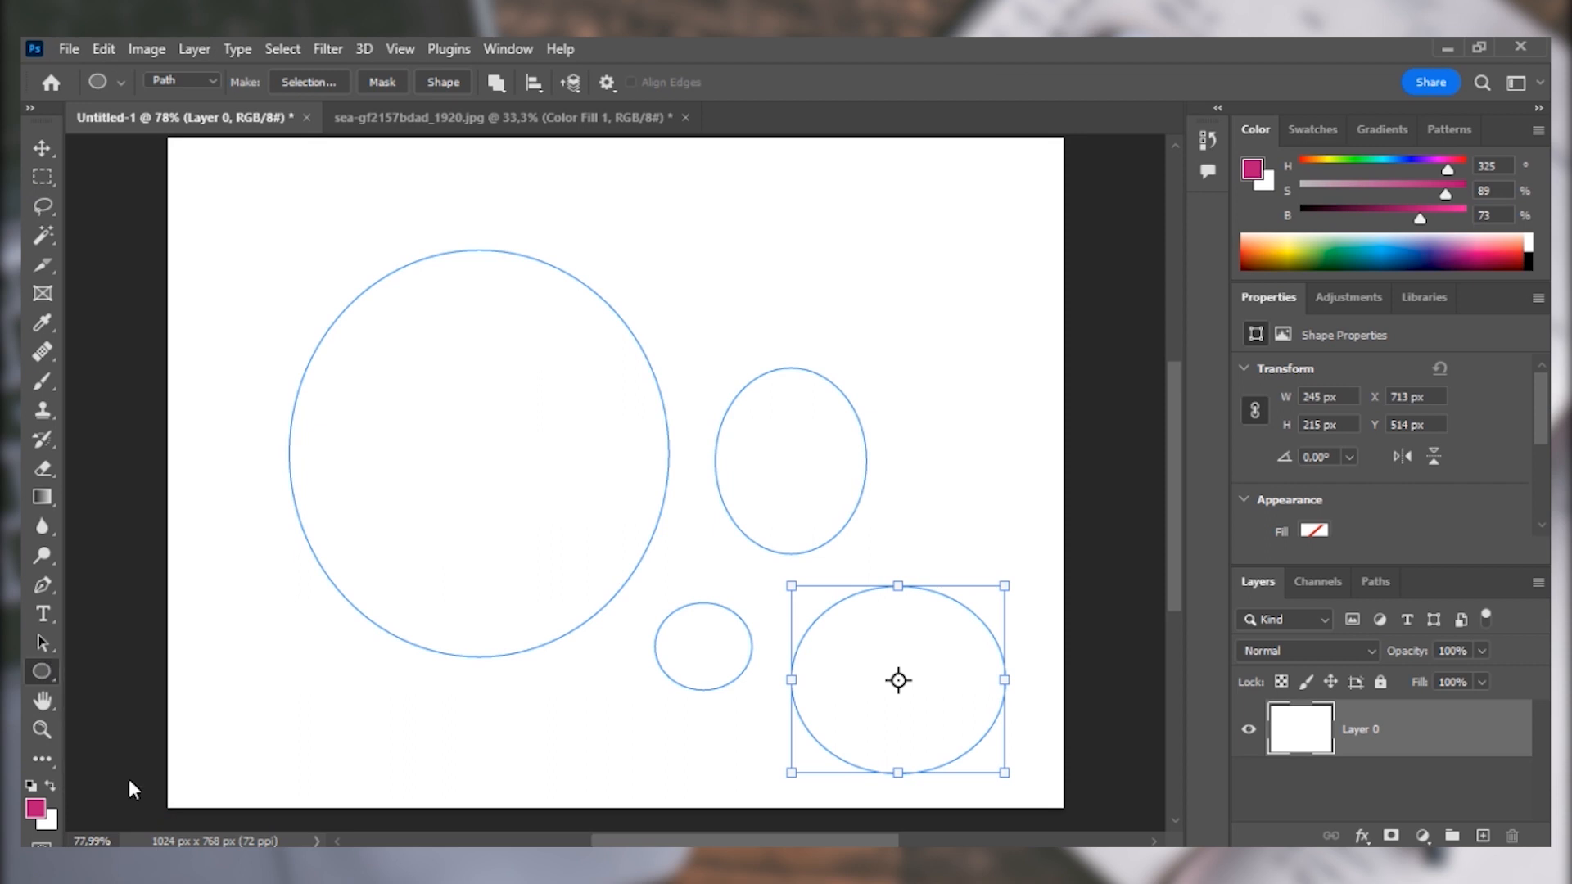
left_click(709, 82)
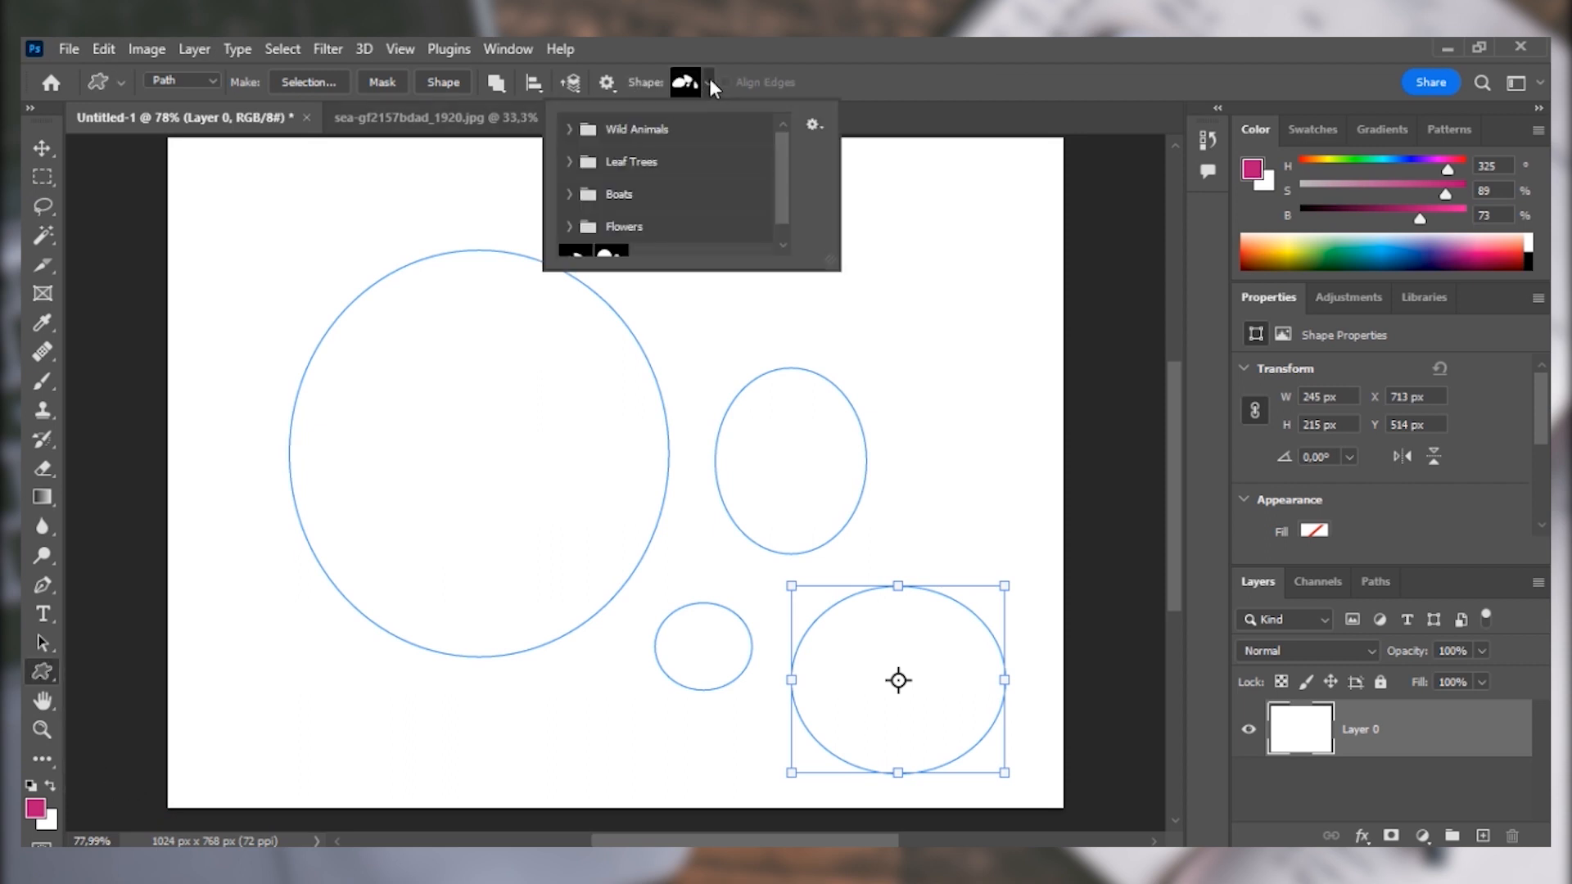
scroll(789, 169, "down", 1)
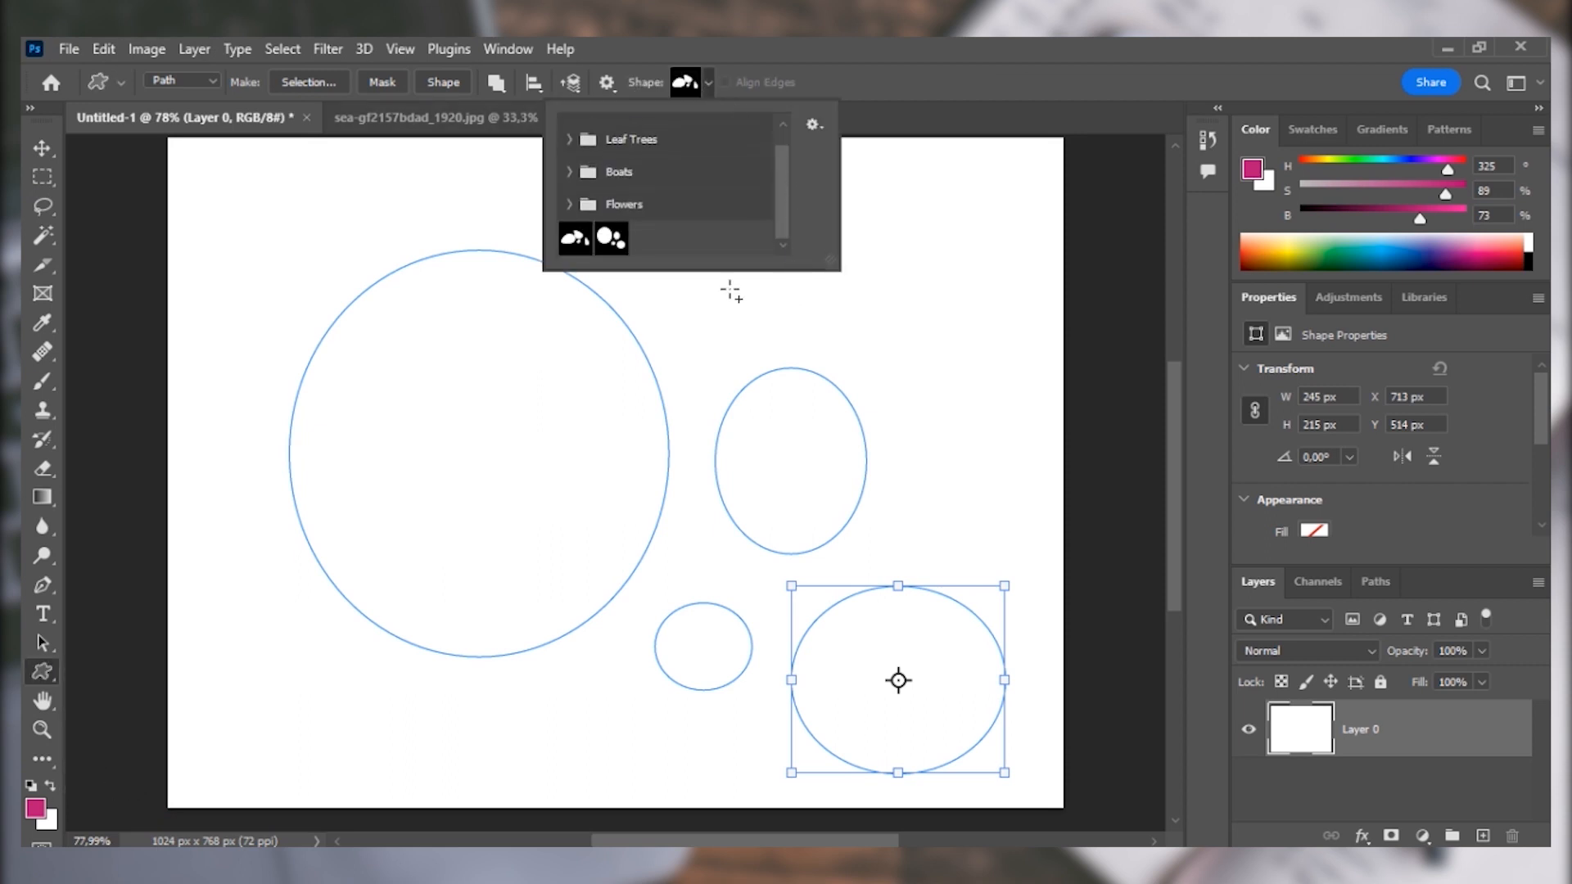
left_click(610, 238)
left_click(735, 305)
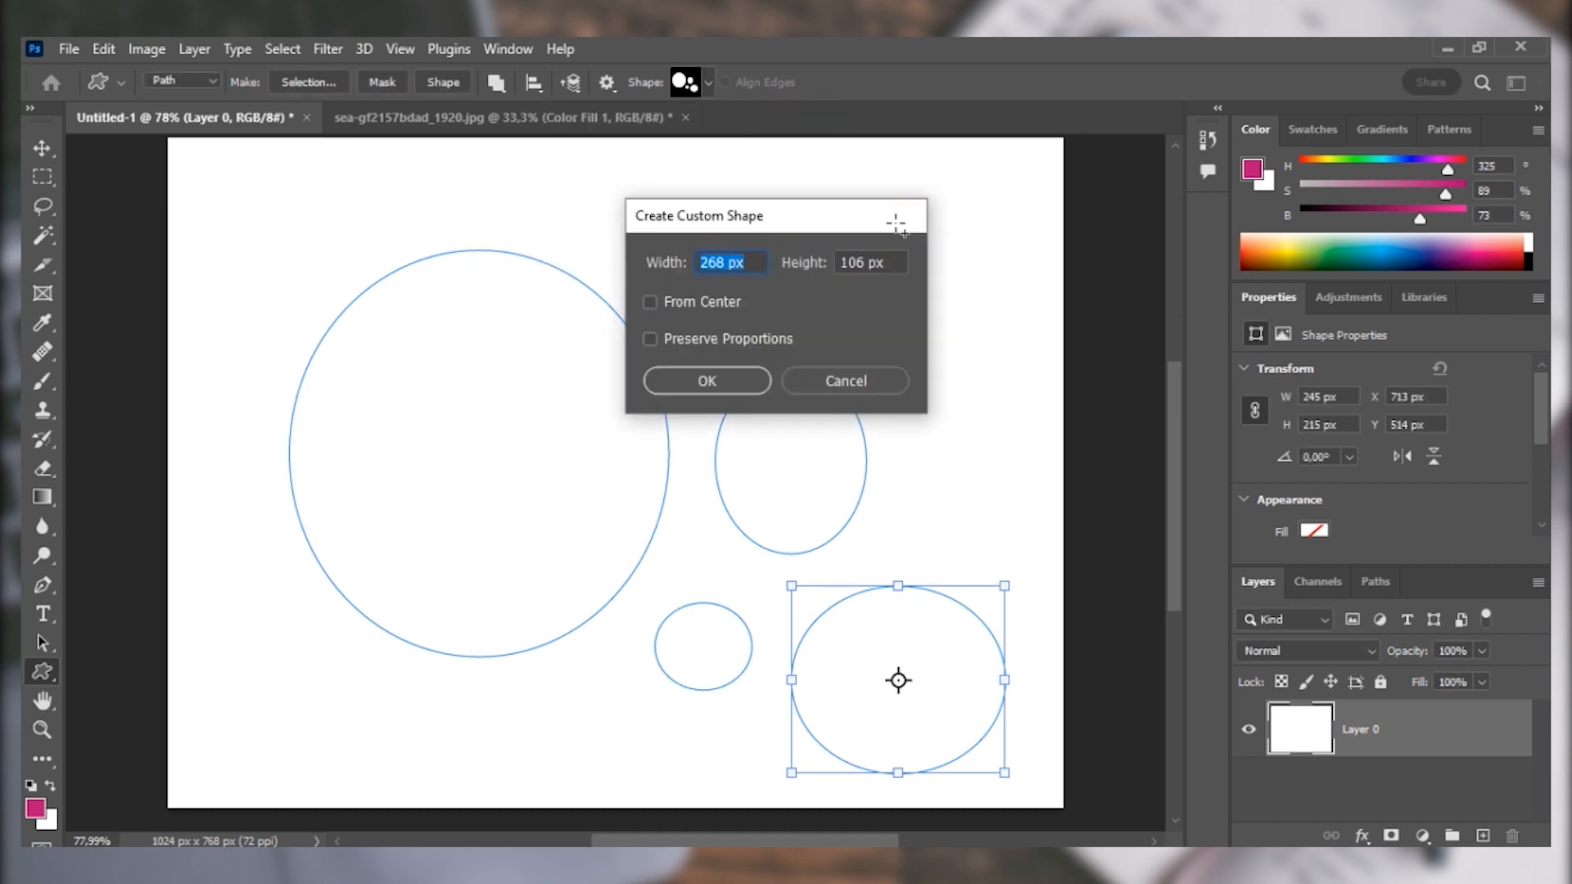
left_click(908, 216)
Switch to the sea-gf2157bdad_1920.jpg document.
left_click(473, 116)
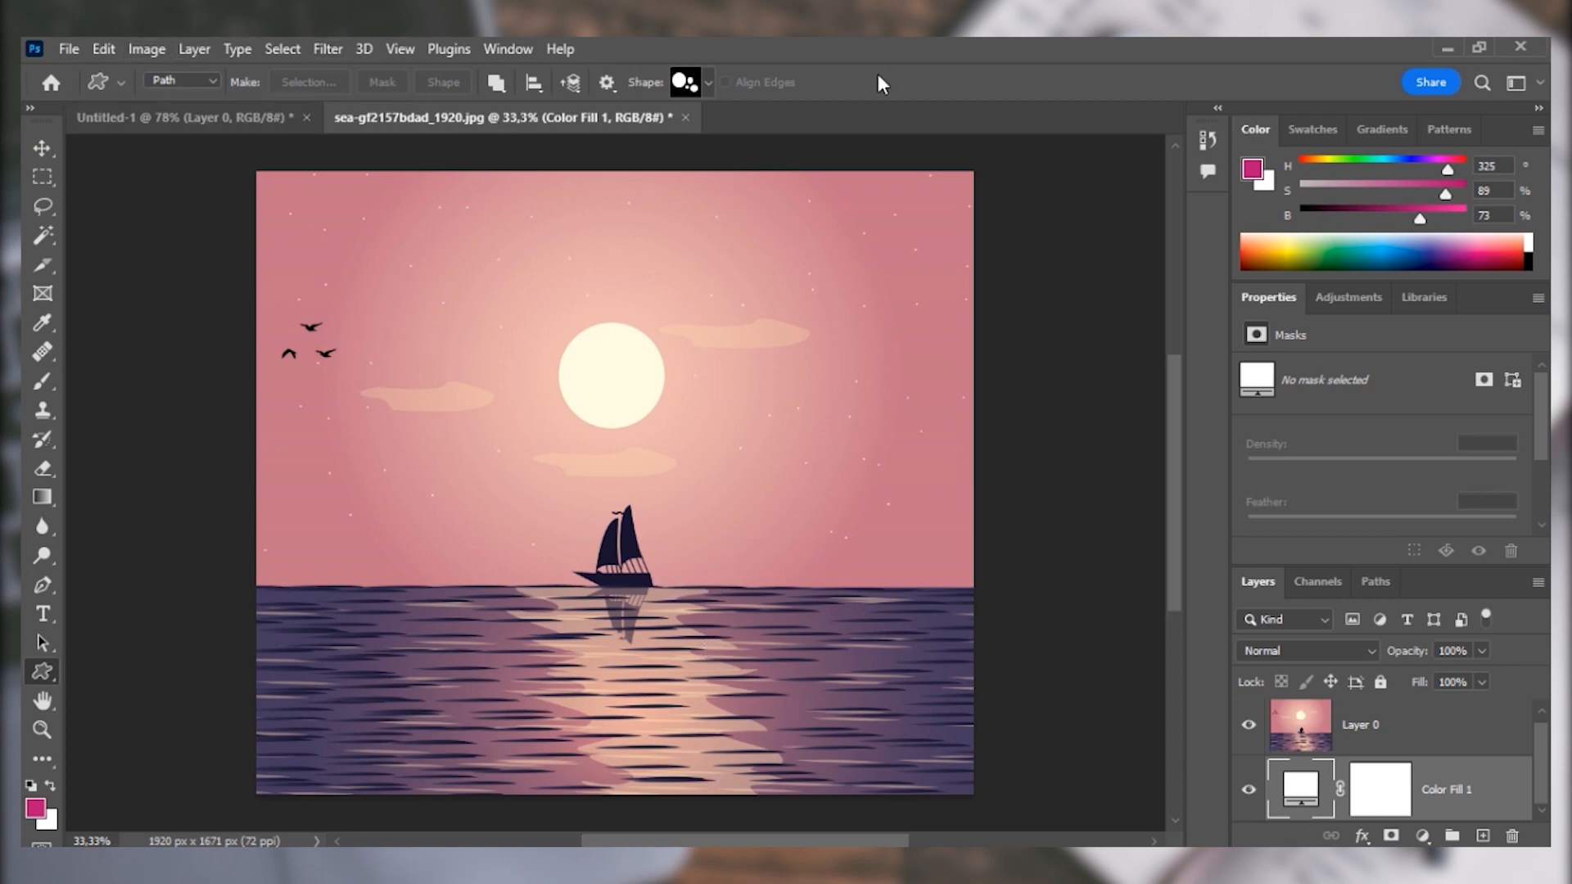
Draw the baloni custom shape as a path over the sea image and enlarge it to about 1711 by 1253 px.
left_click_drag(307, 236, 700, 264)
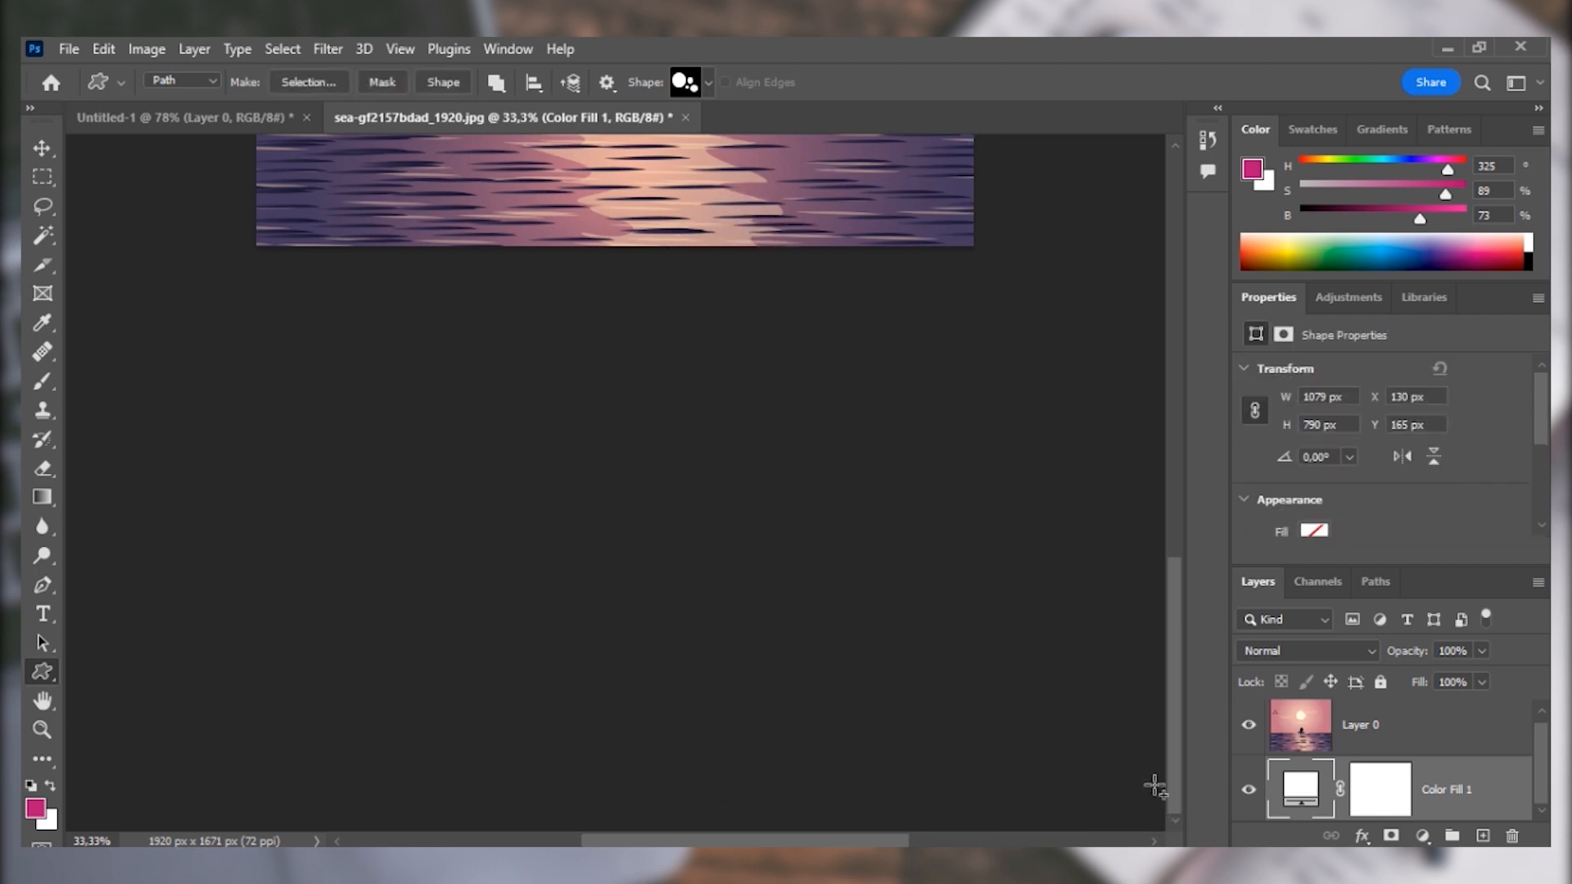
left_click_drag(1176, 784, 1216, 557)
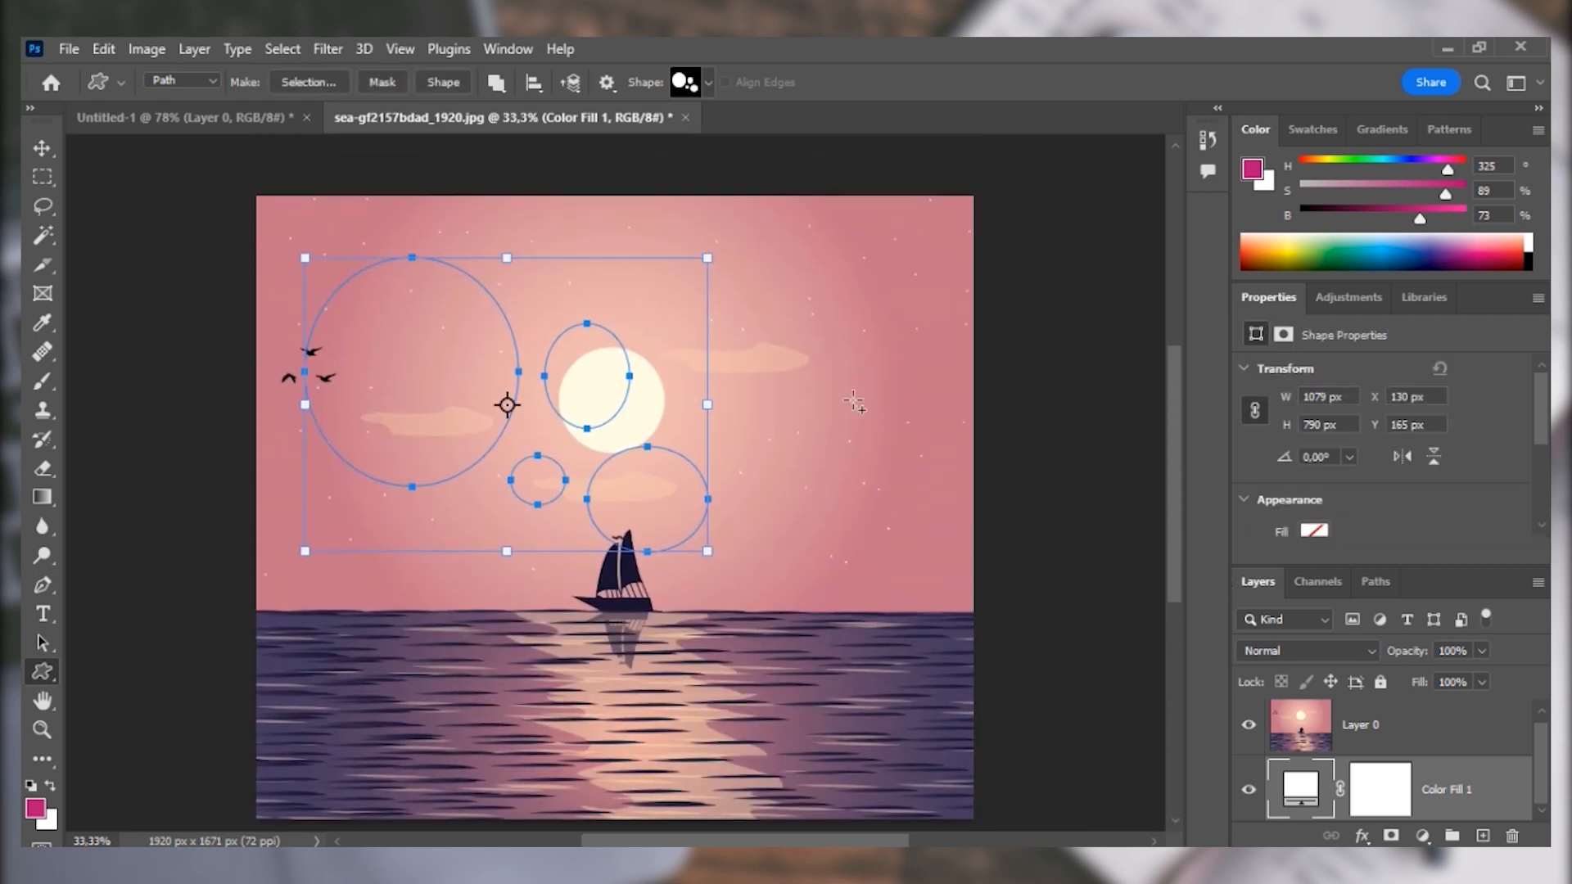
left_click_drag(709, 550, 920, 767)
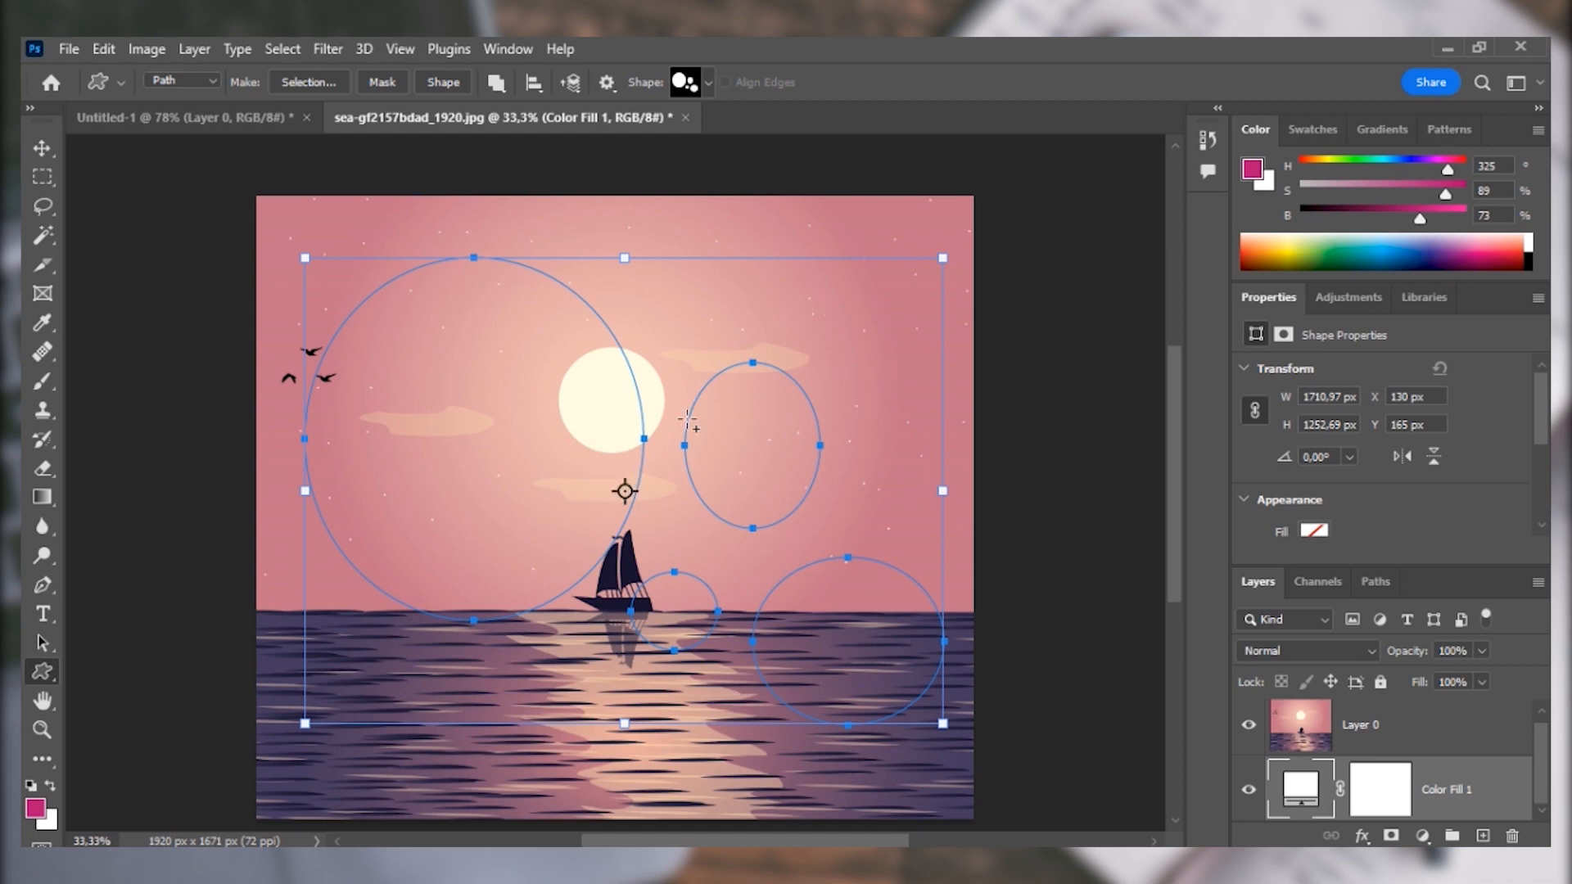
Load the four-ellipse work path as a selection and add it as a layer mask on Layer 0.
key("v")
mouse_move(649, 491)
left_mouse_down()
mouse_move(637, 468)
mouse_move(645, 483)
left_mouse_up()
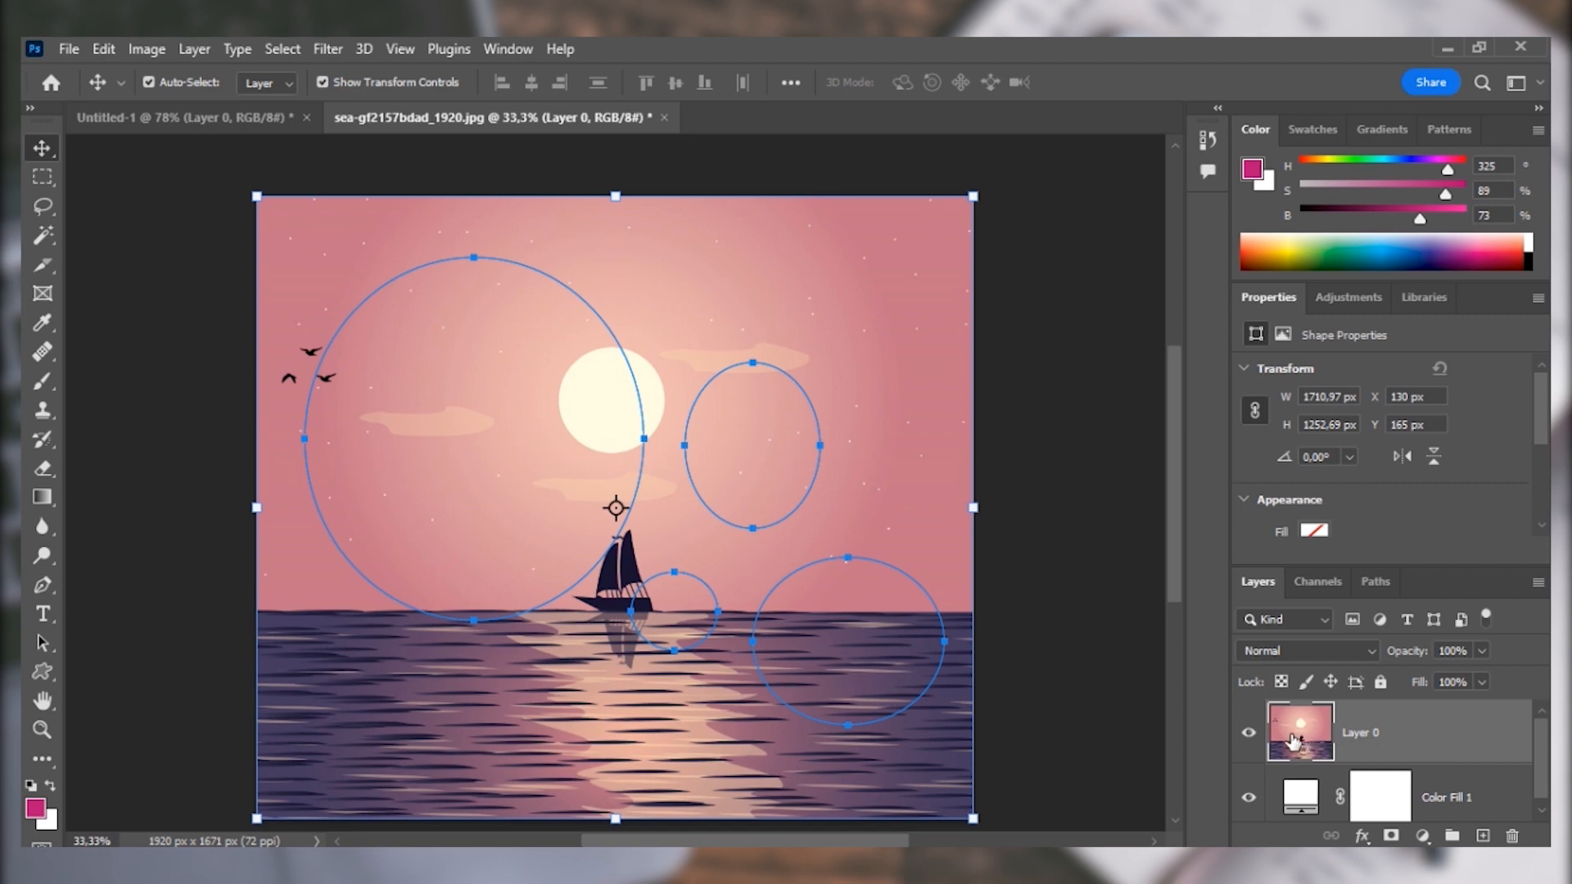
left_click(1373, 582)
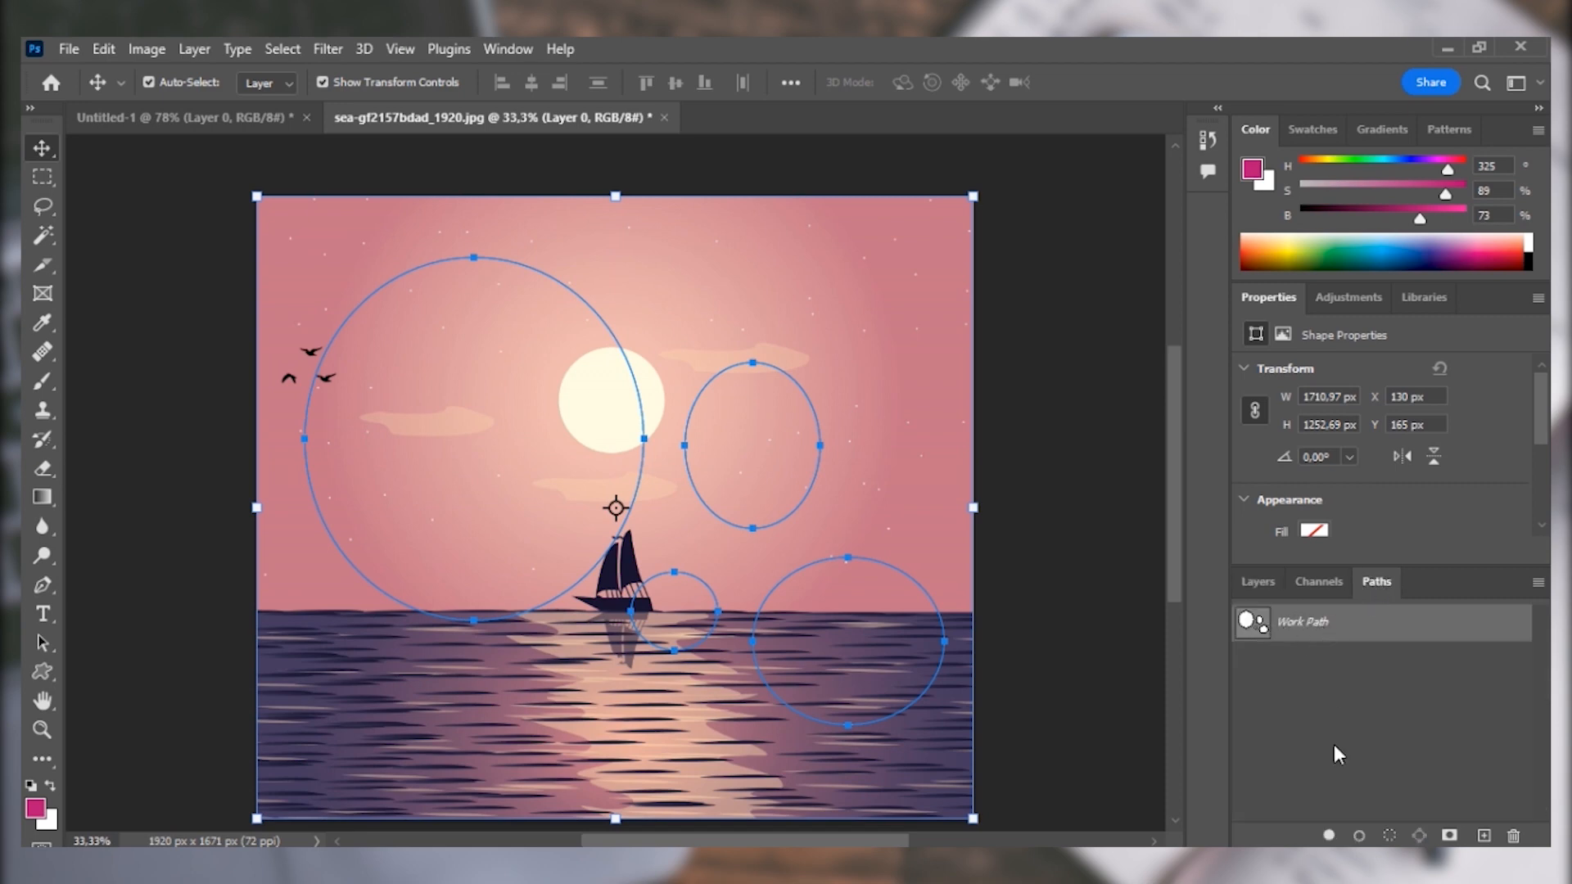
left_click(1392, 835)
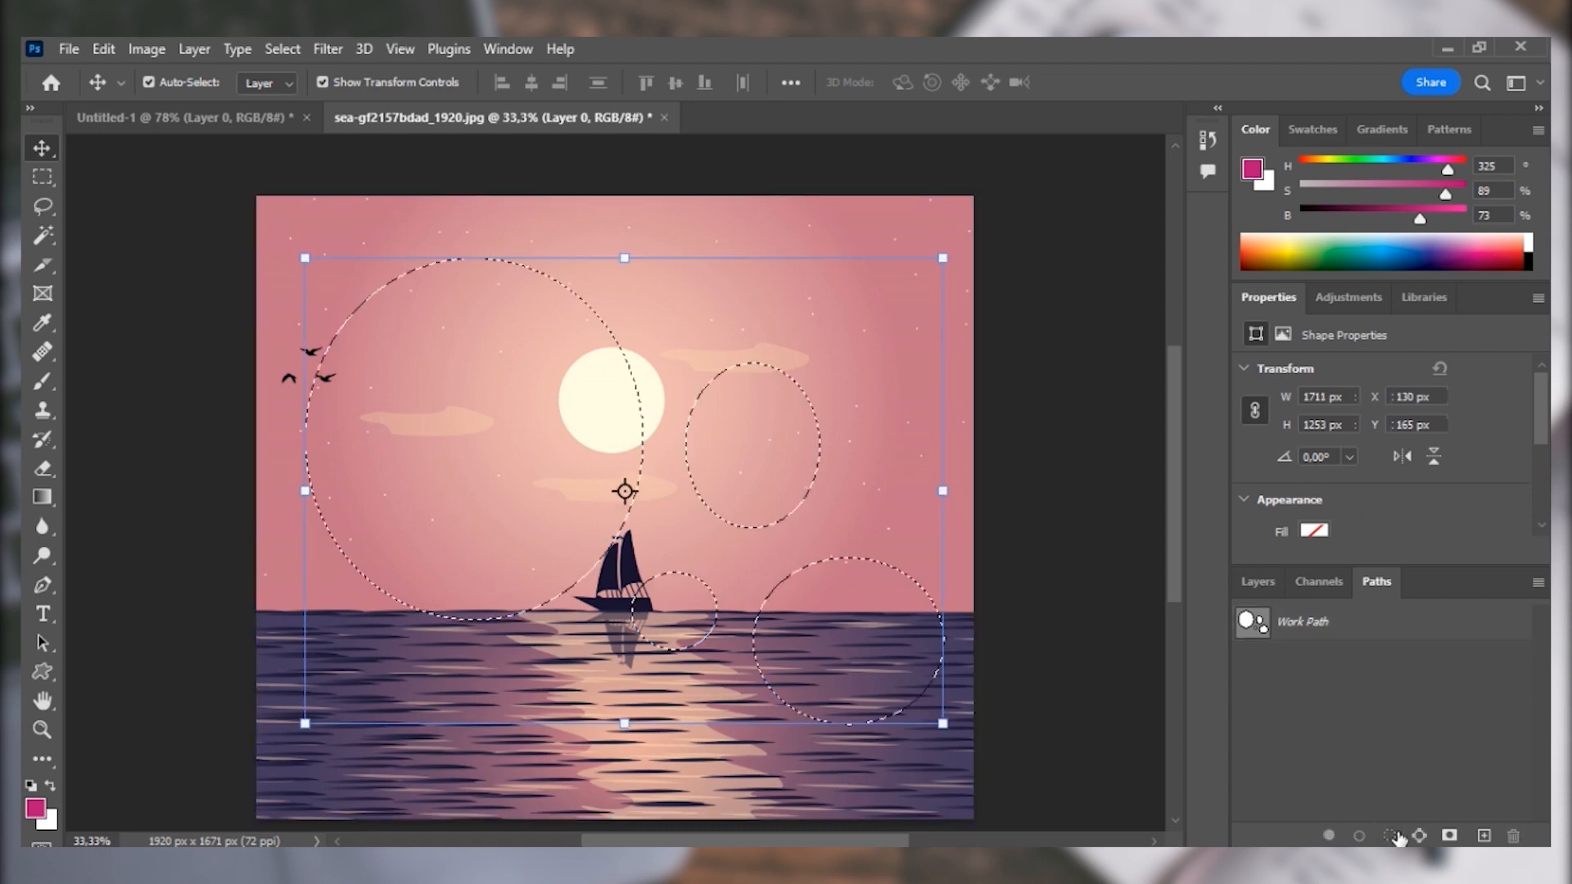
left_click(1258, 581)
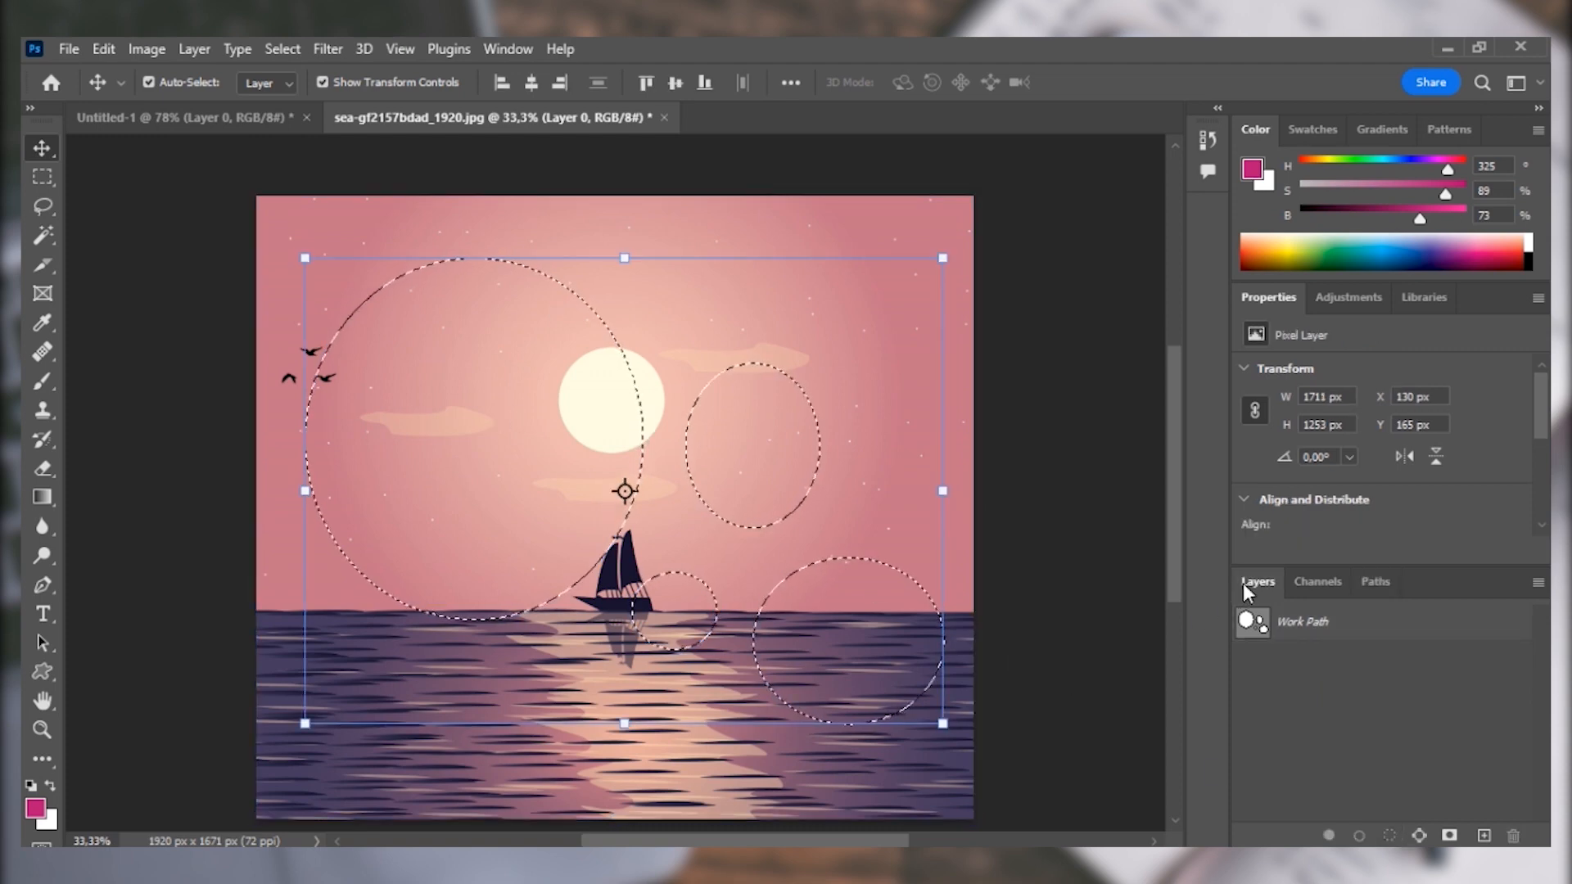
left_click(1389, 836)
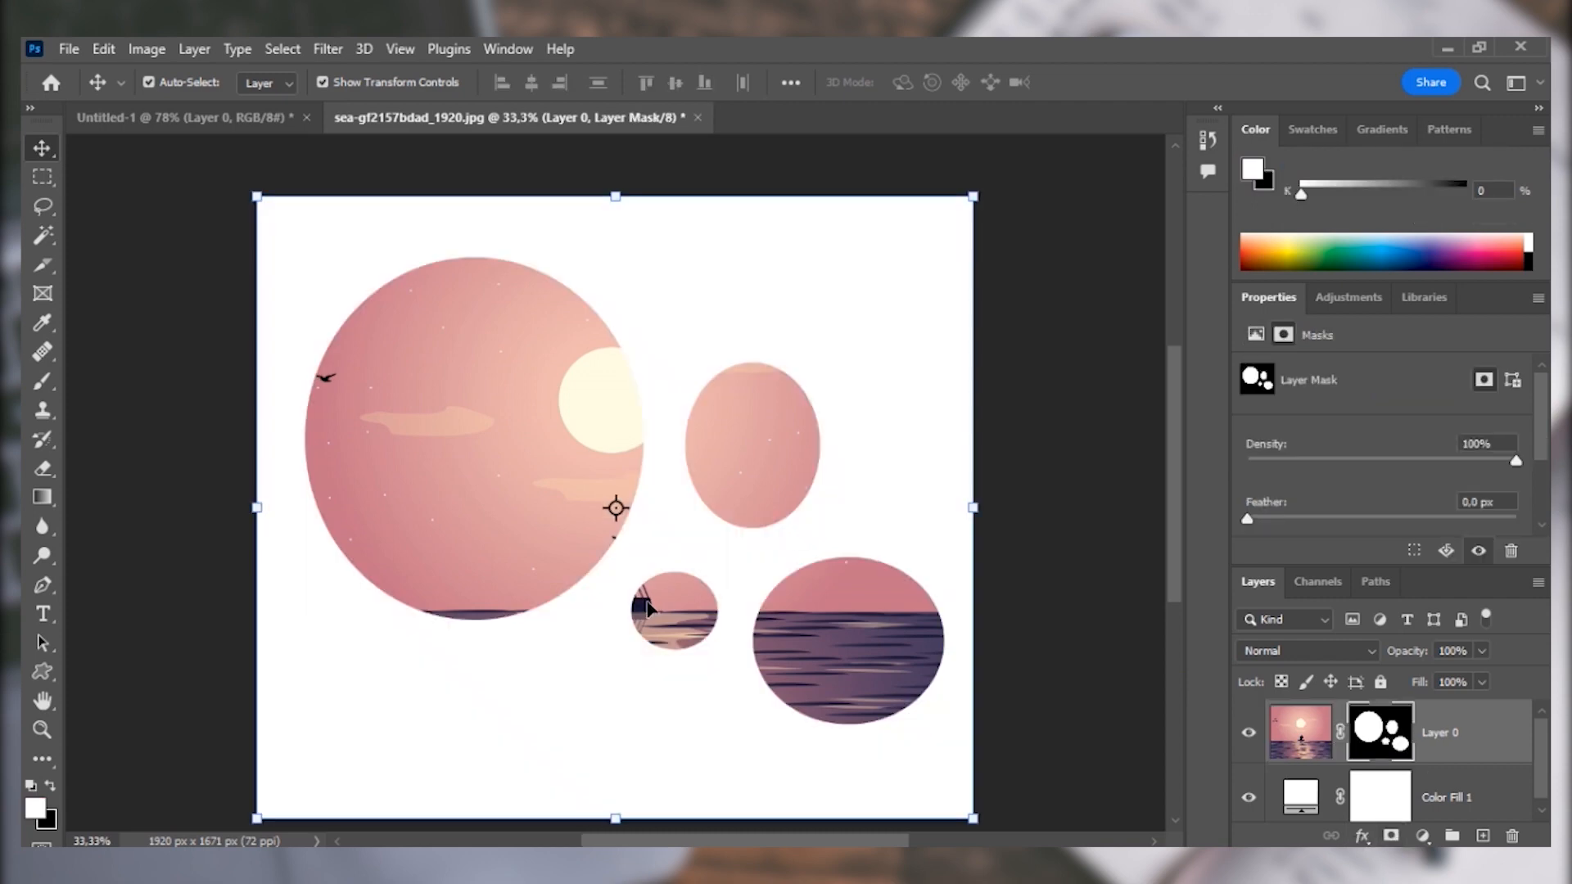
Unlink Layer 0's image from its mask and shift the image up and left so the sailboat sits inside the large ellipse.
left_click(1314, 749)
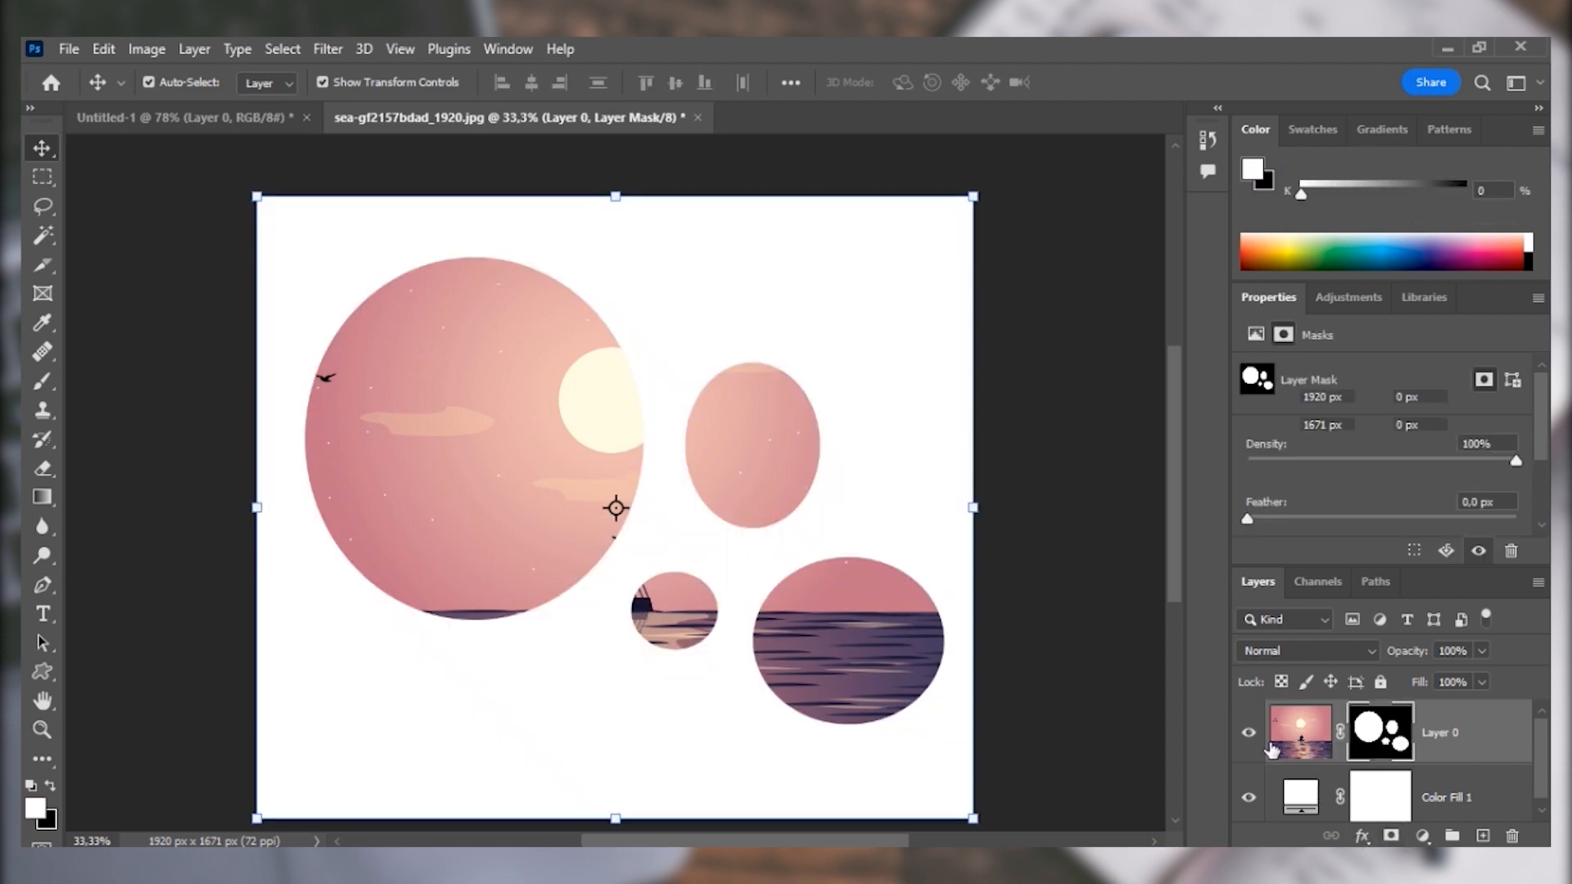
mouse_move(481, 464)
left_mouse_down()
mouse_move(478, 439)
mouse_move(464, 489)
mouse_move(479, 426)
mouse_move(481, 481)
left_mouse_up()
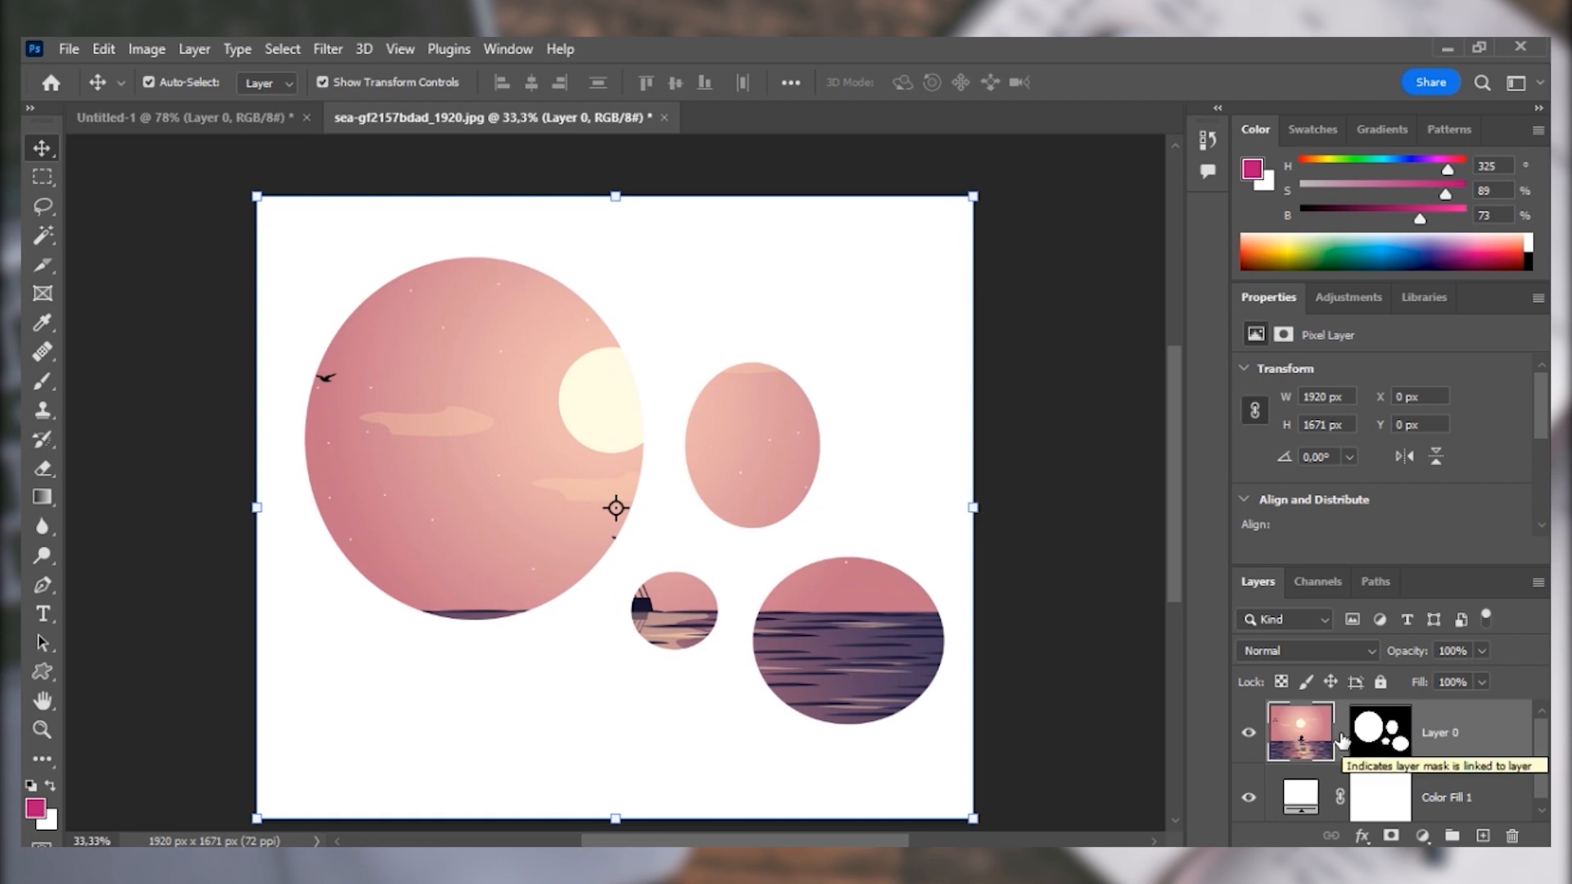
left_click(1341, 735)
left_click_drag(460, 425, 383, 353)
left_click_drag(447, 480, 491, 484)
Delete Layer 0's mask without applying it and move the sea image back to fill the canvas at X 0, Y 0.
left_click(1397, 739)
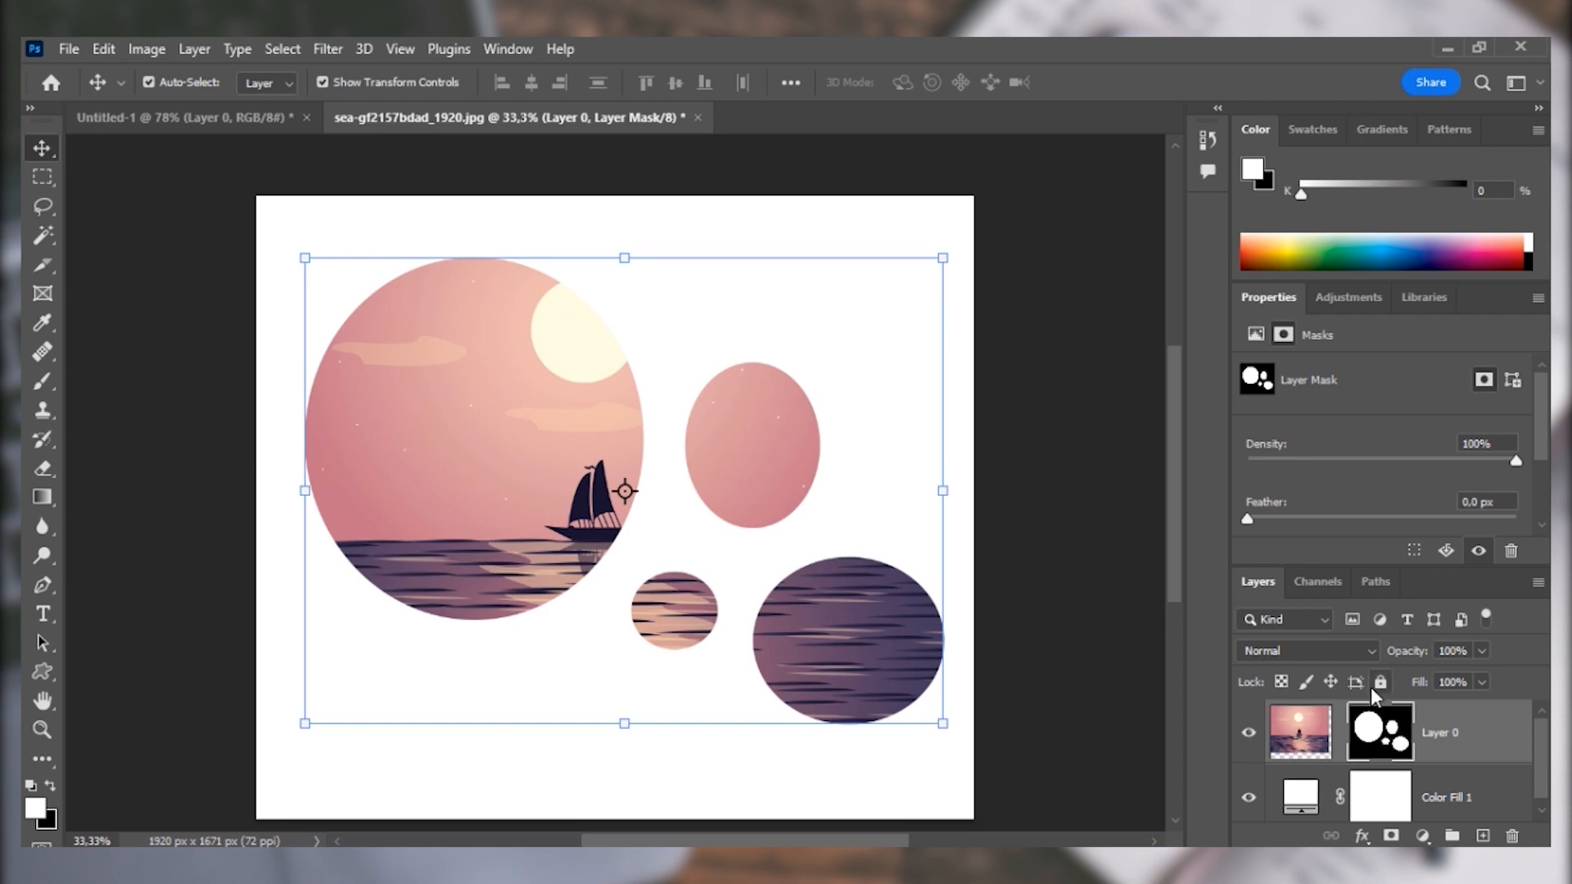
left_click_drag(1392, 745, 1506, 836)
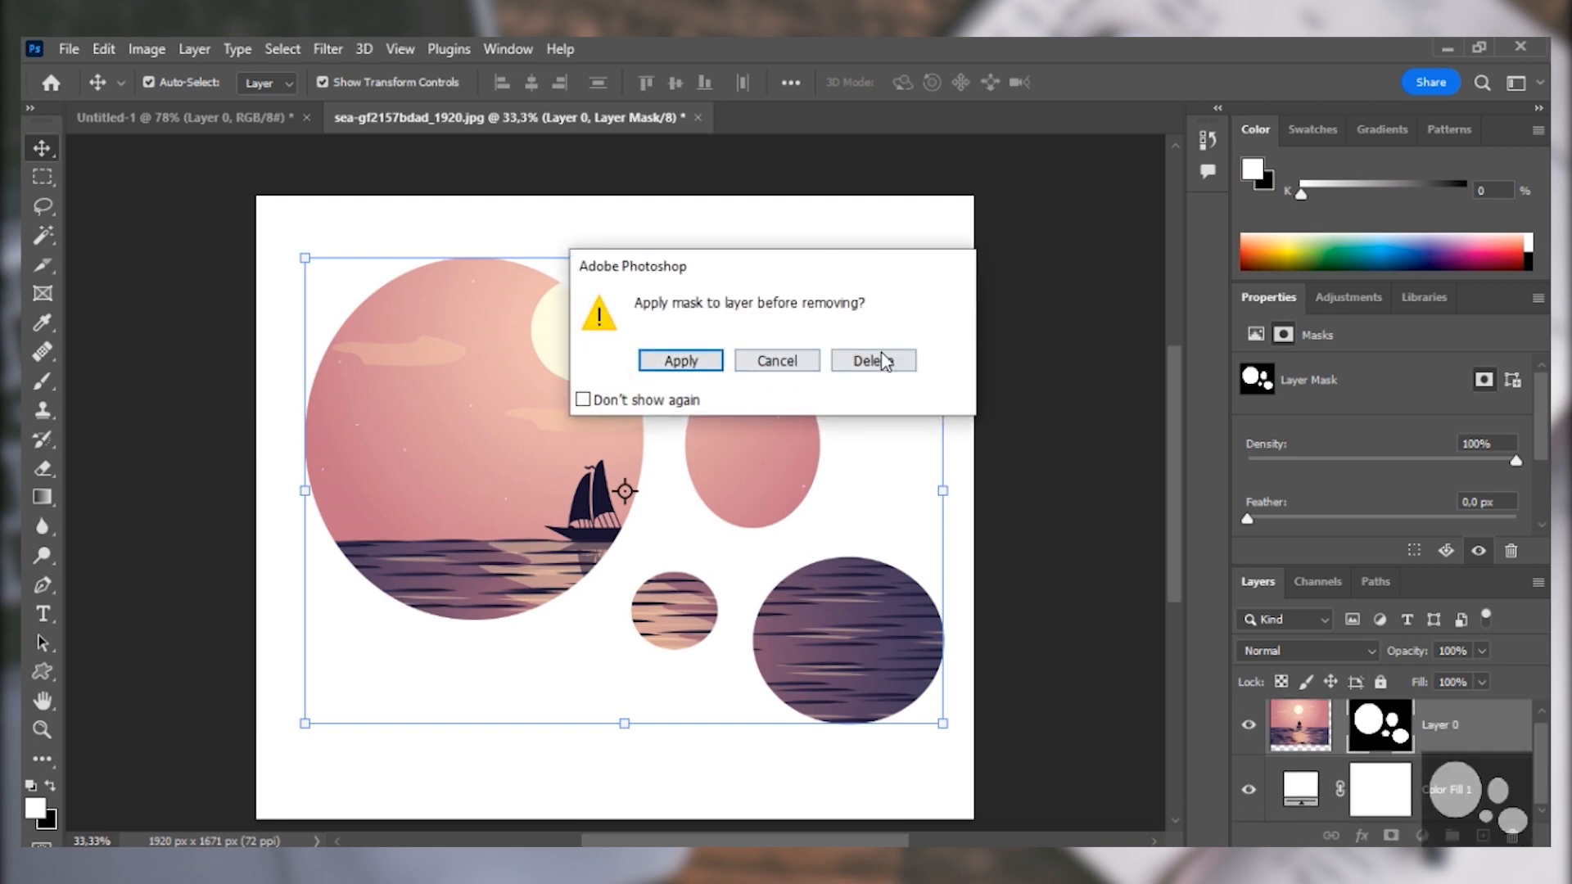
left_click(873, 361)
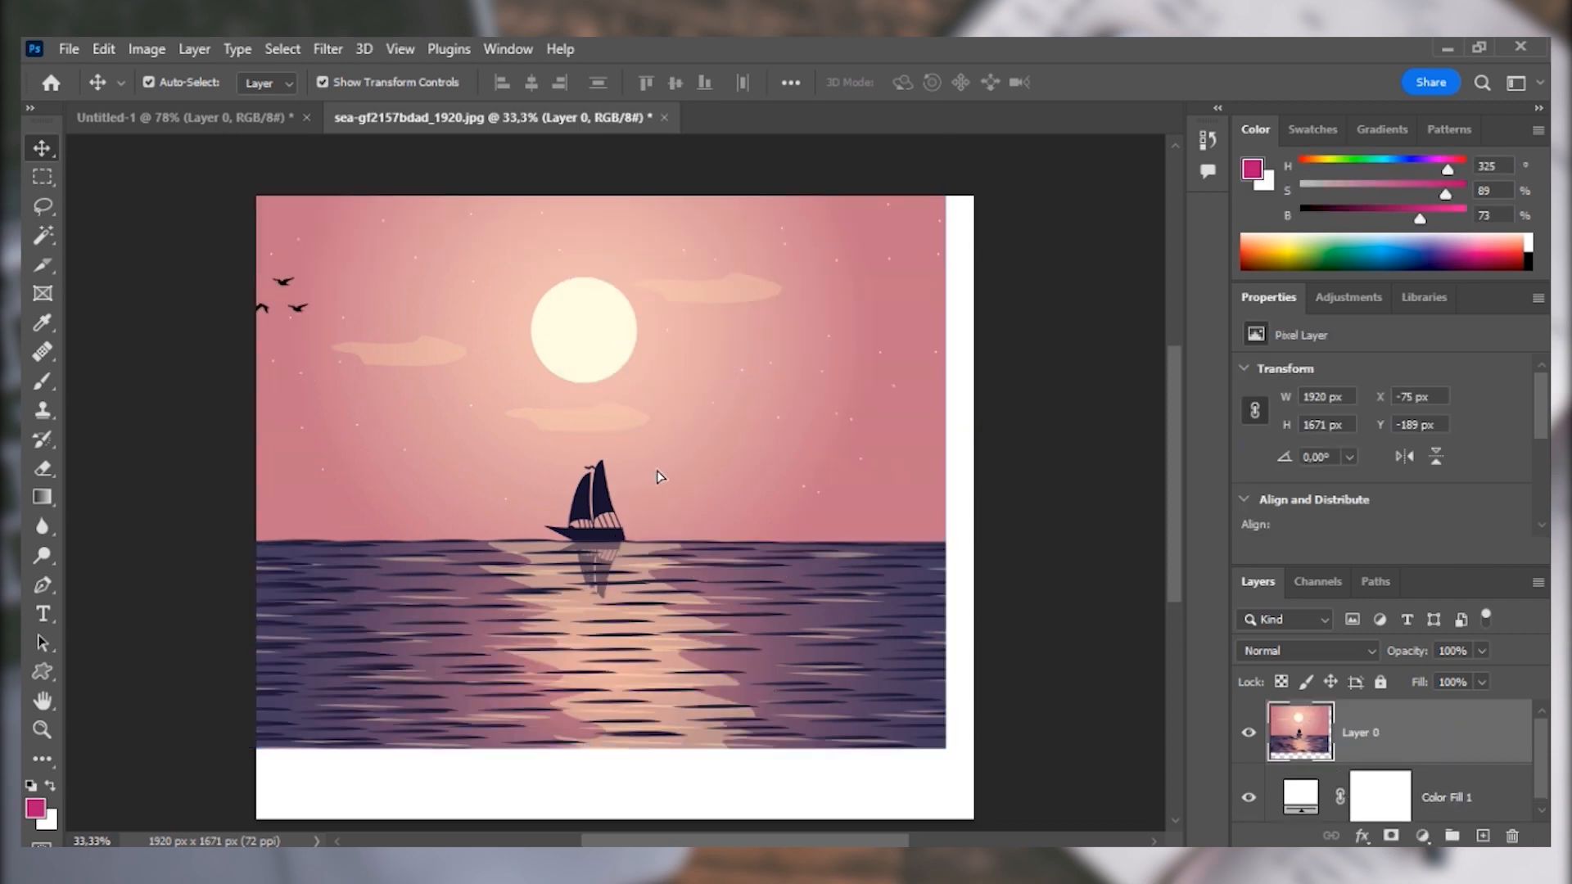
left_click_drag(660, 476, 681, 544)
left_click(1022, 580)
left_click(1447, 737)
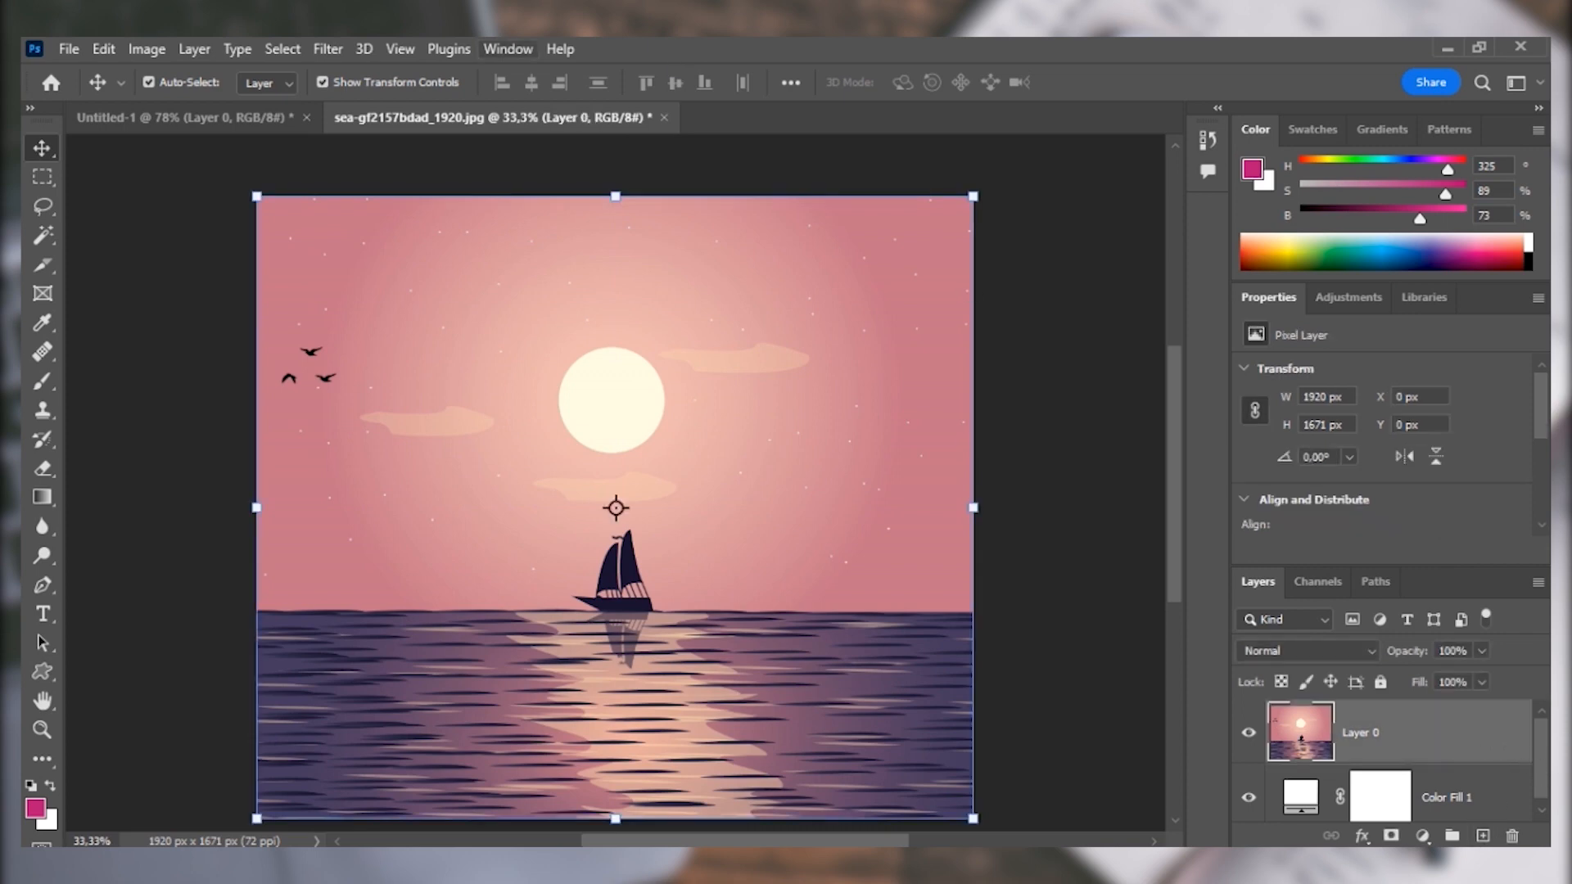
Set the Custom Shape tool to Shape mode and draw the baloni shape about 1649 by 1208 px over the sea image.
left_click(36, 671)
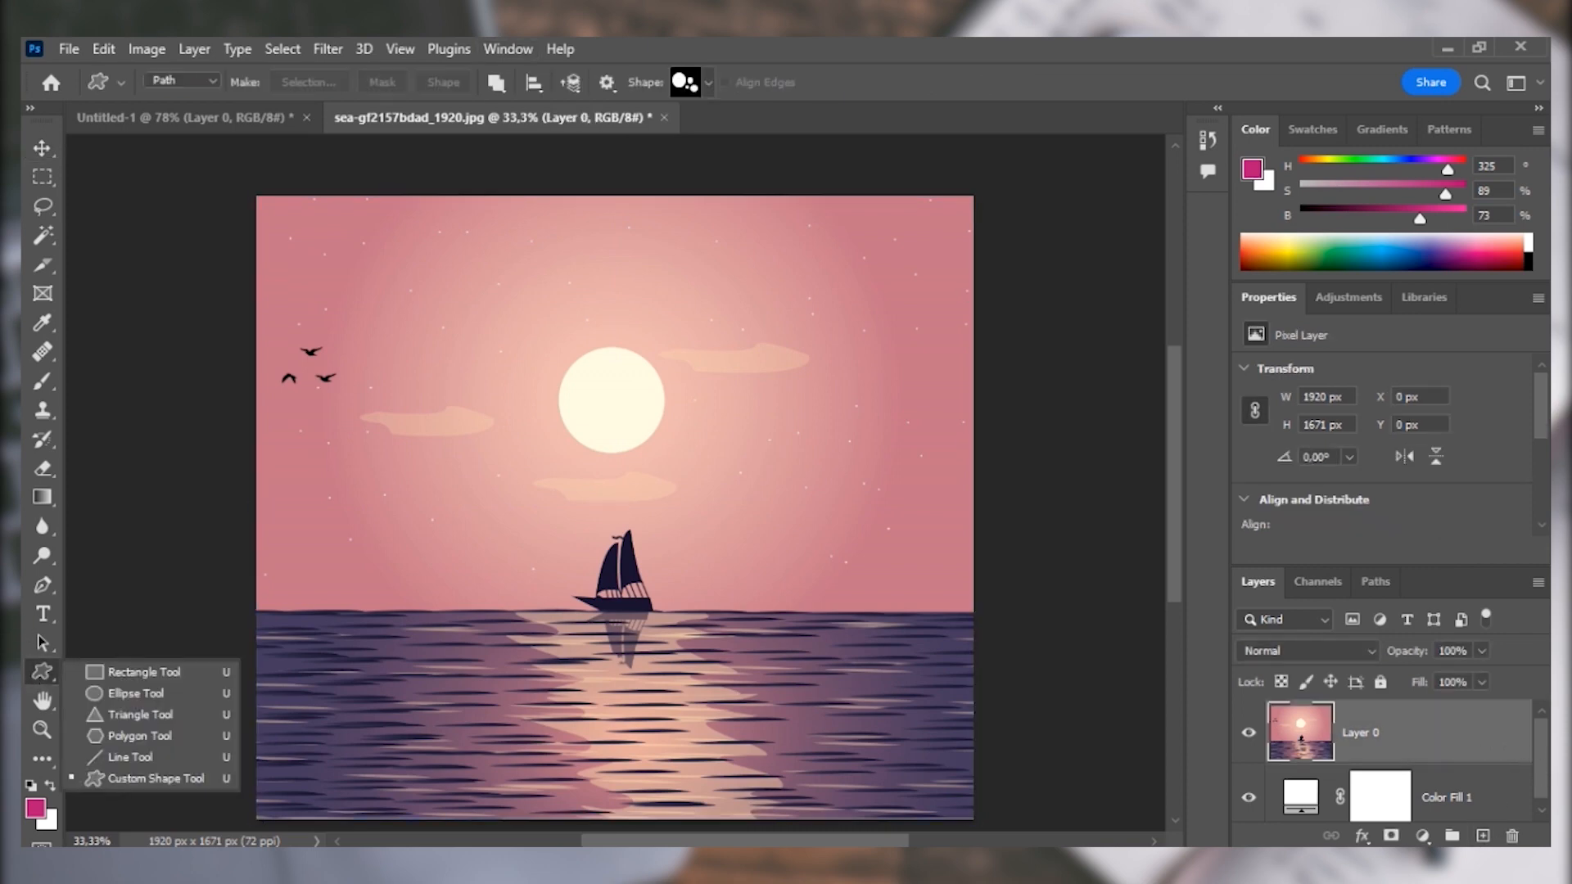
left_click(214, 81)
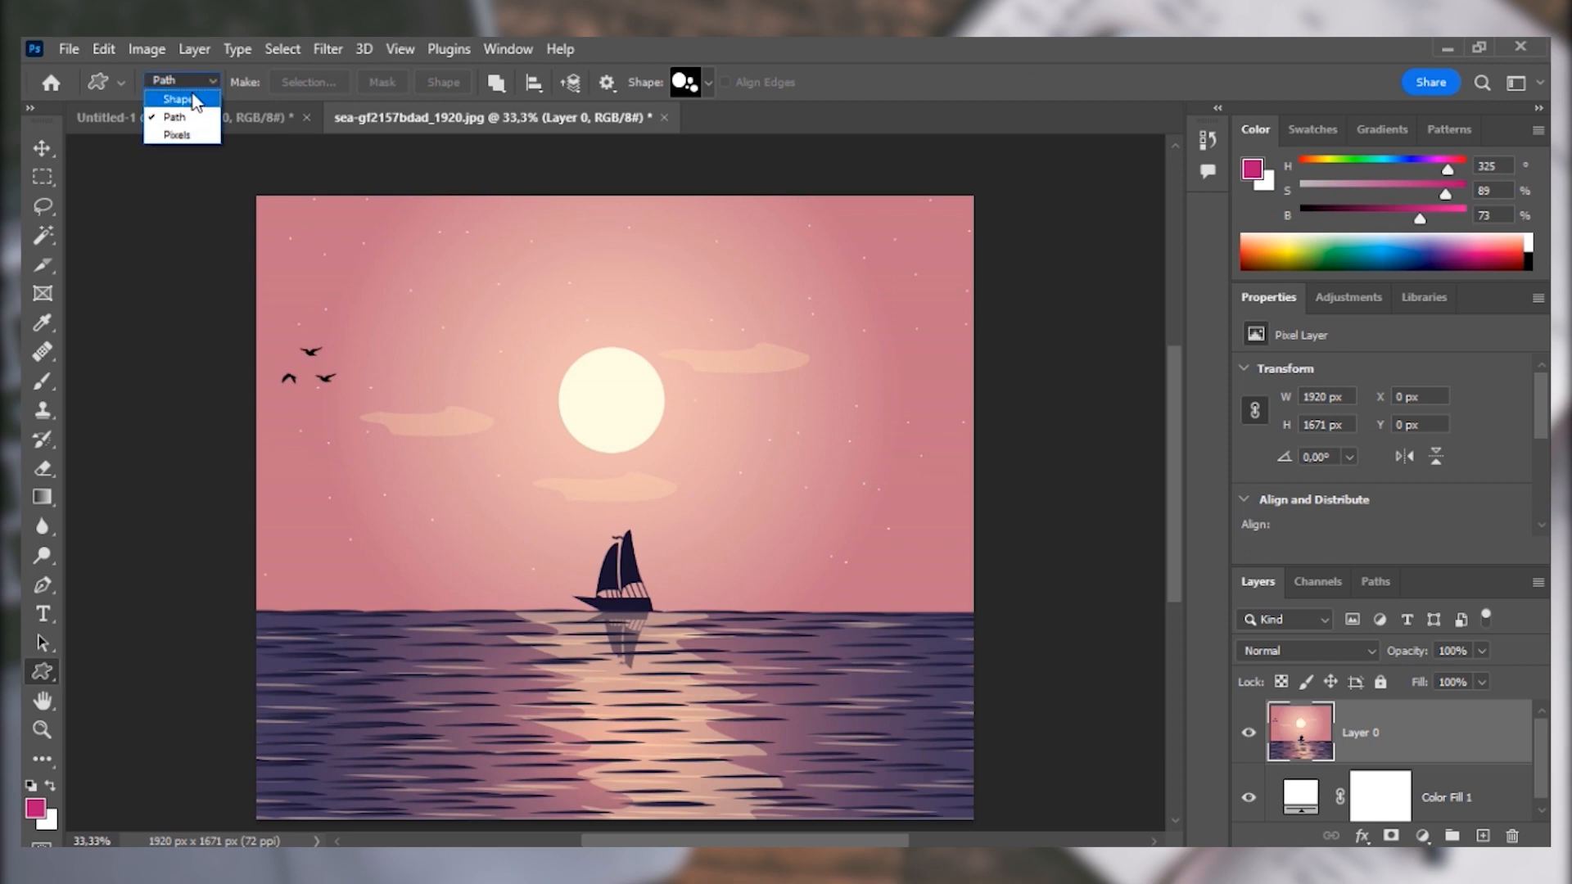
left_click(188, 98)
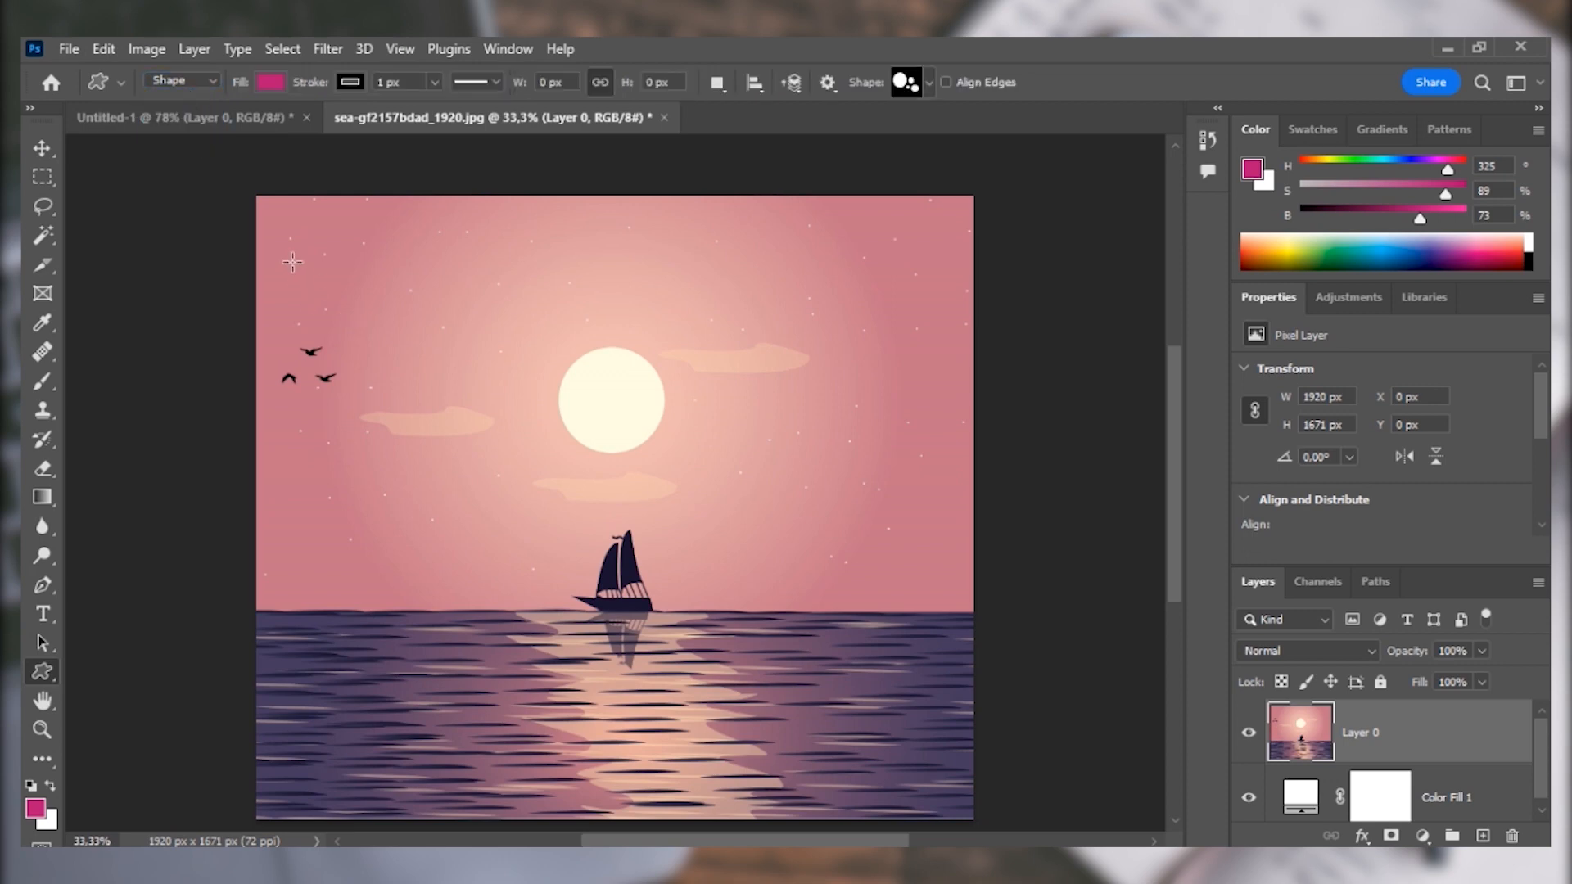
left_click_drag(335, 265, 942, 815)
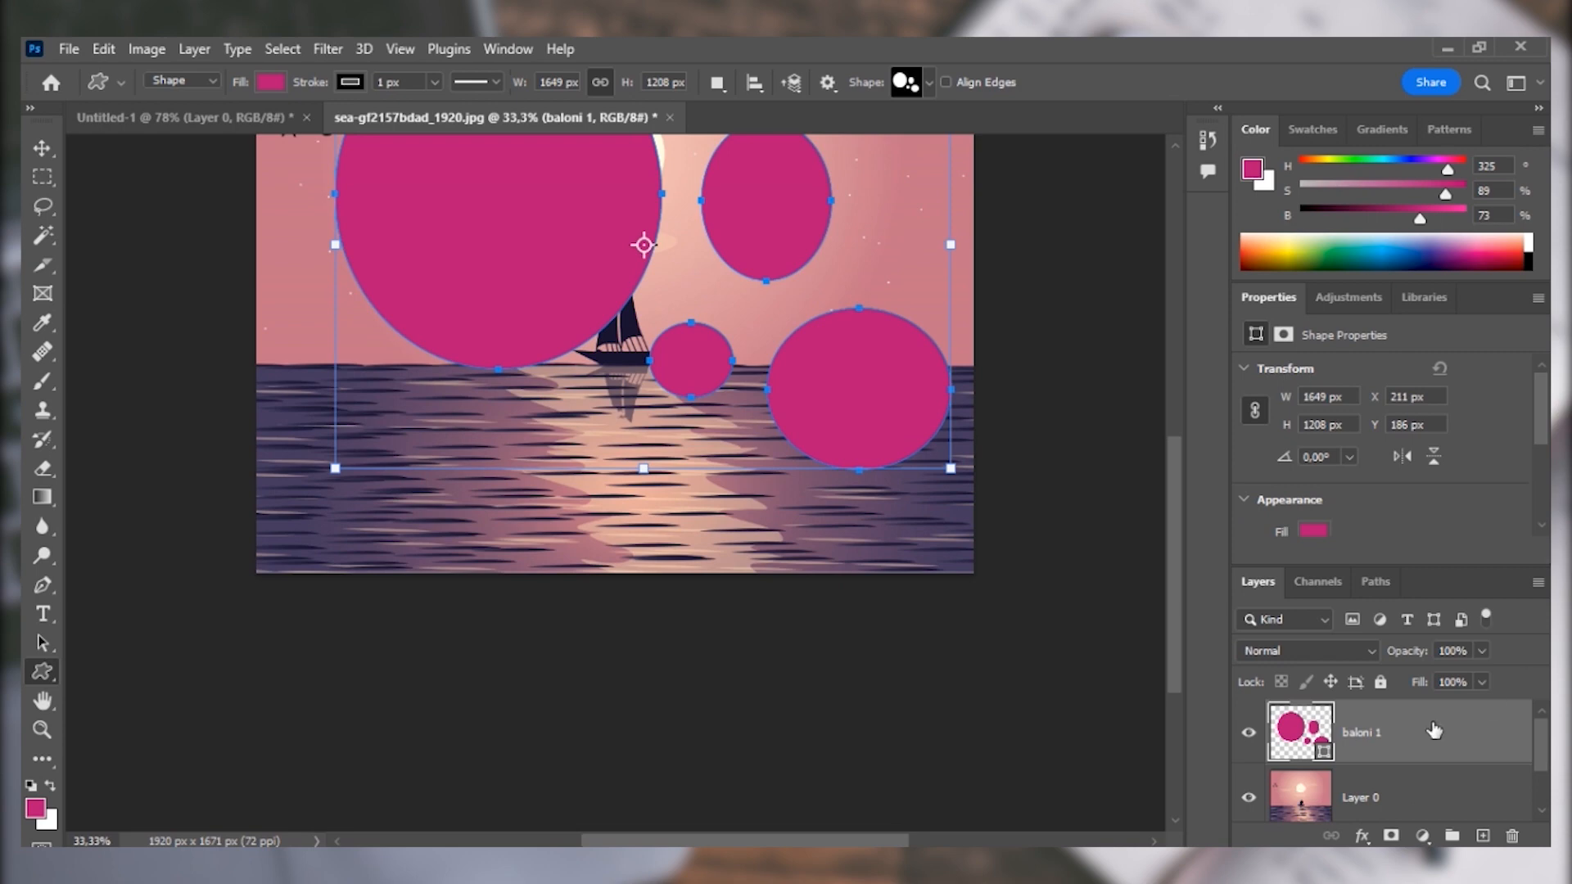
Move the baloni 1 layer directly below Layer 0 and clip Layer 0 to it.
mouse_move(1430, 732)
left_mouse_down()
mouse_move(1435, 814)
mouse_move(1439, 741)
left_mouse_up()
left_click_drag(1542, 747, 1538, 767)
left_click_drag(1395, 716, 1393, 793)
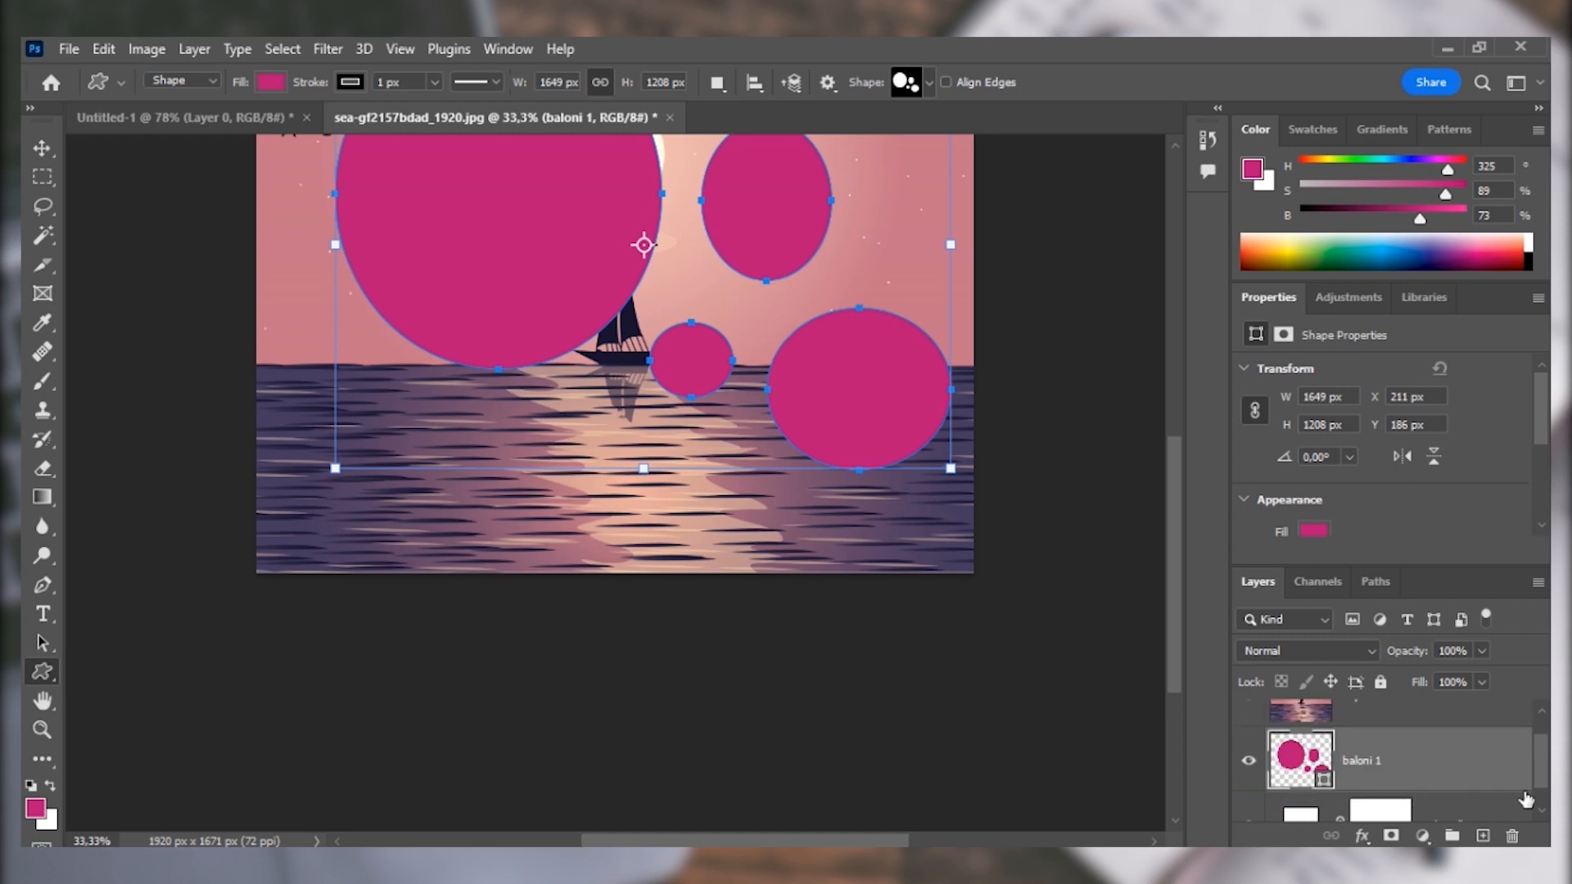
scroll(533, 472, "up", 3)
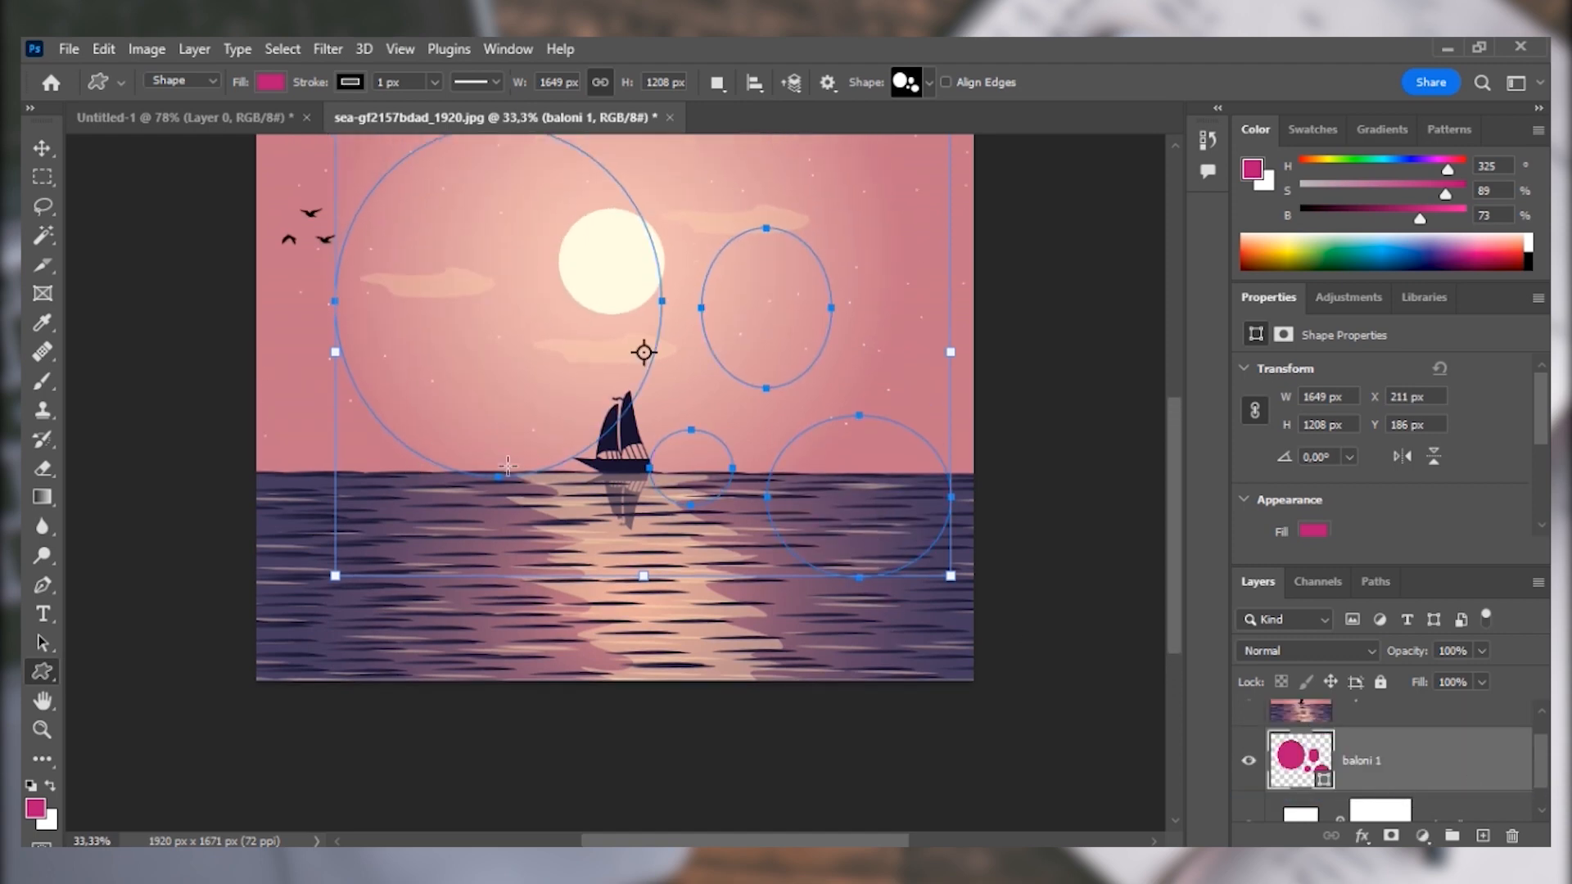
left_click_drag(1545, 768, 1546, 741)
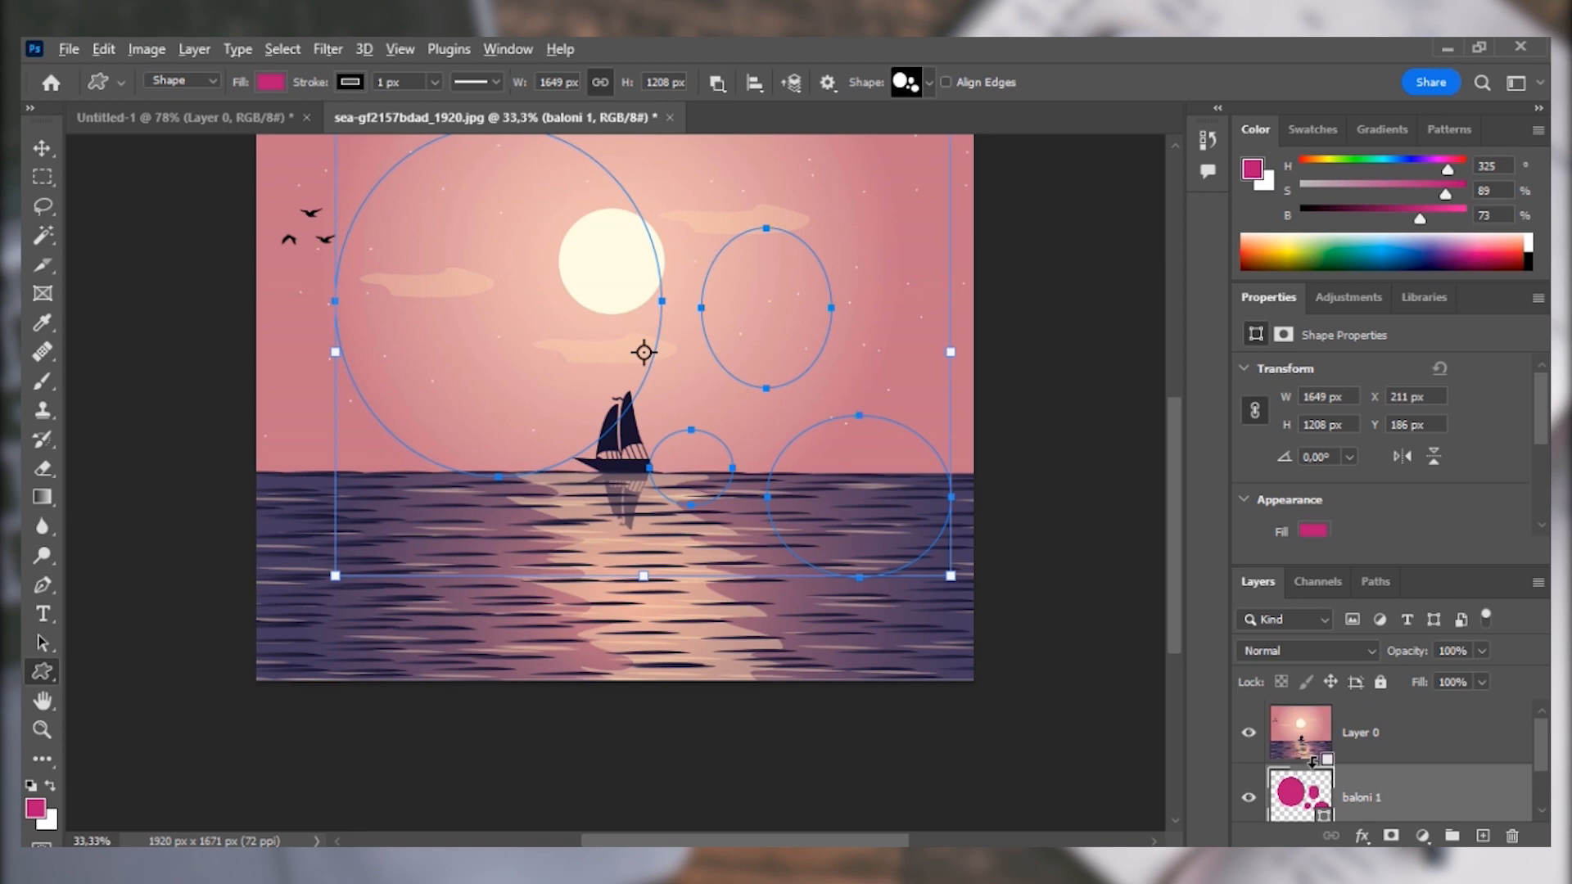
left_click(1314, 763, "alt")
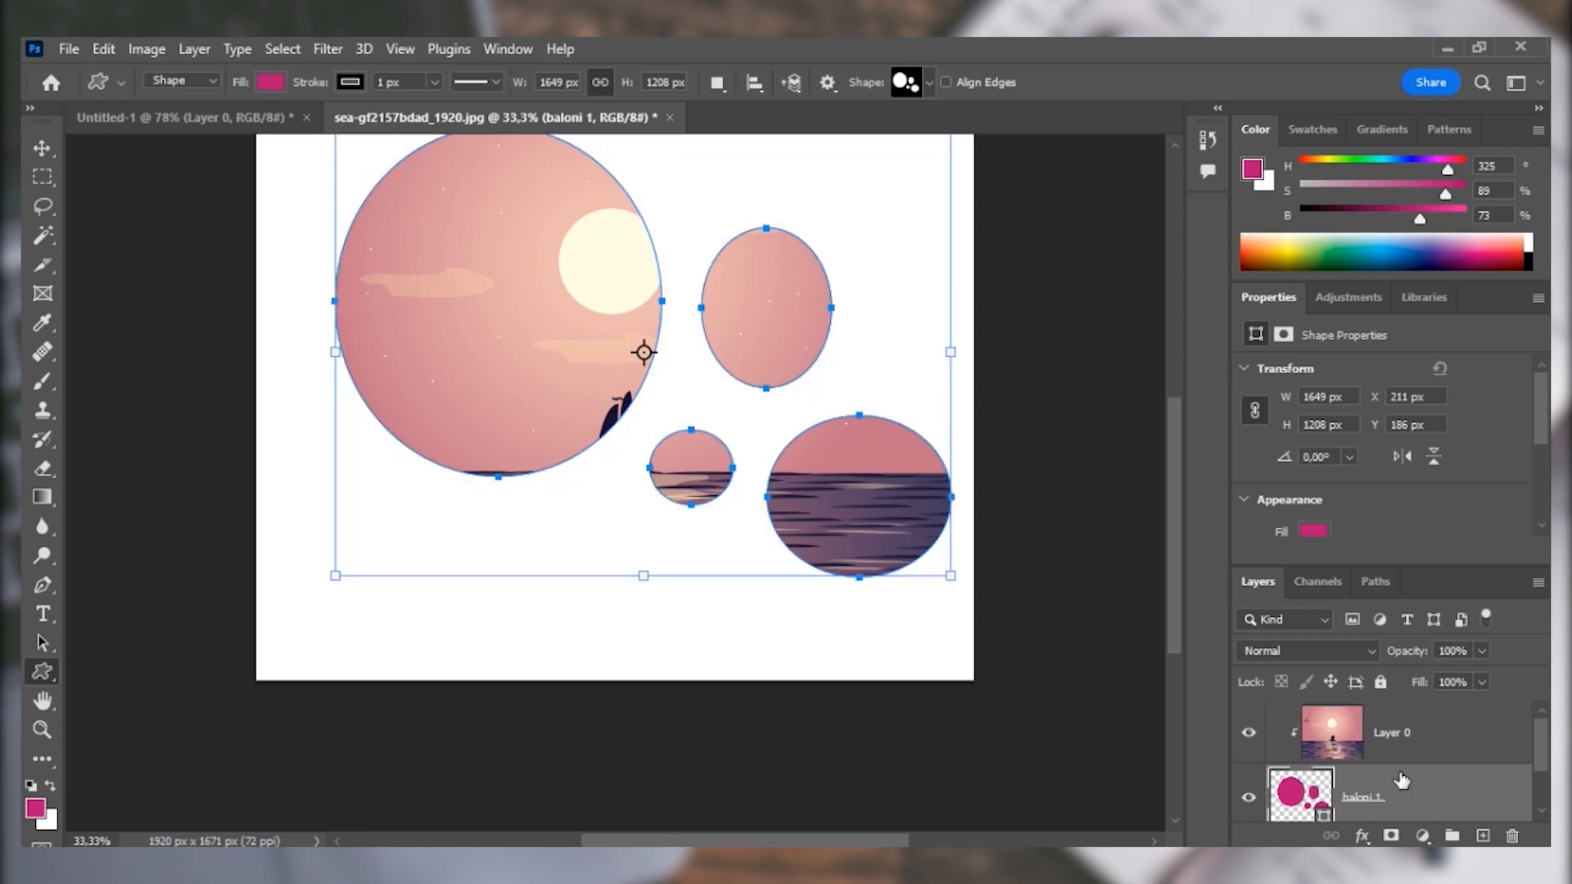
Enlarge the clipped sea image to about 2155 by 1875 px and position it so the sailboat sits inside the large ellipse.
left_click(1489, 743)
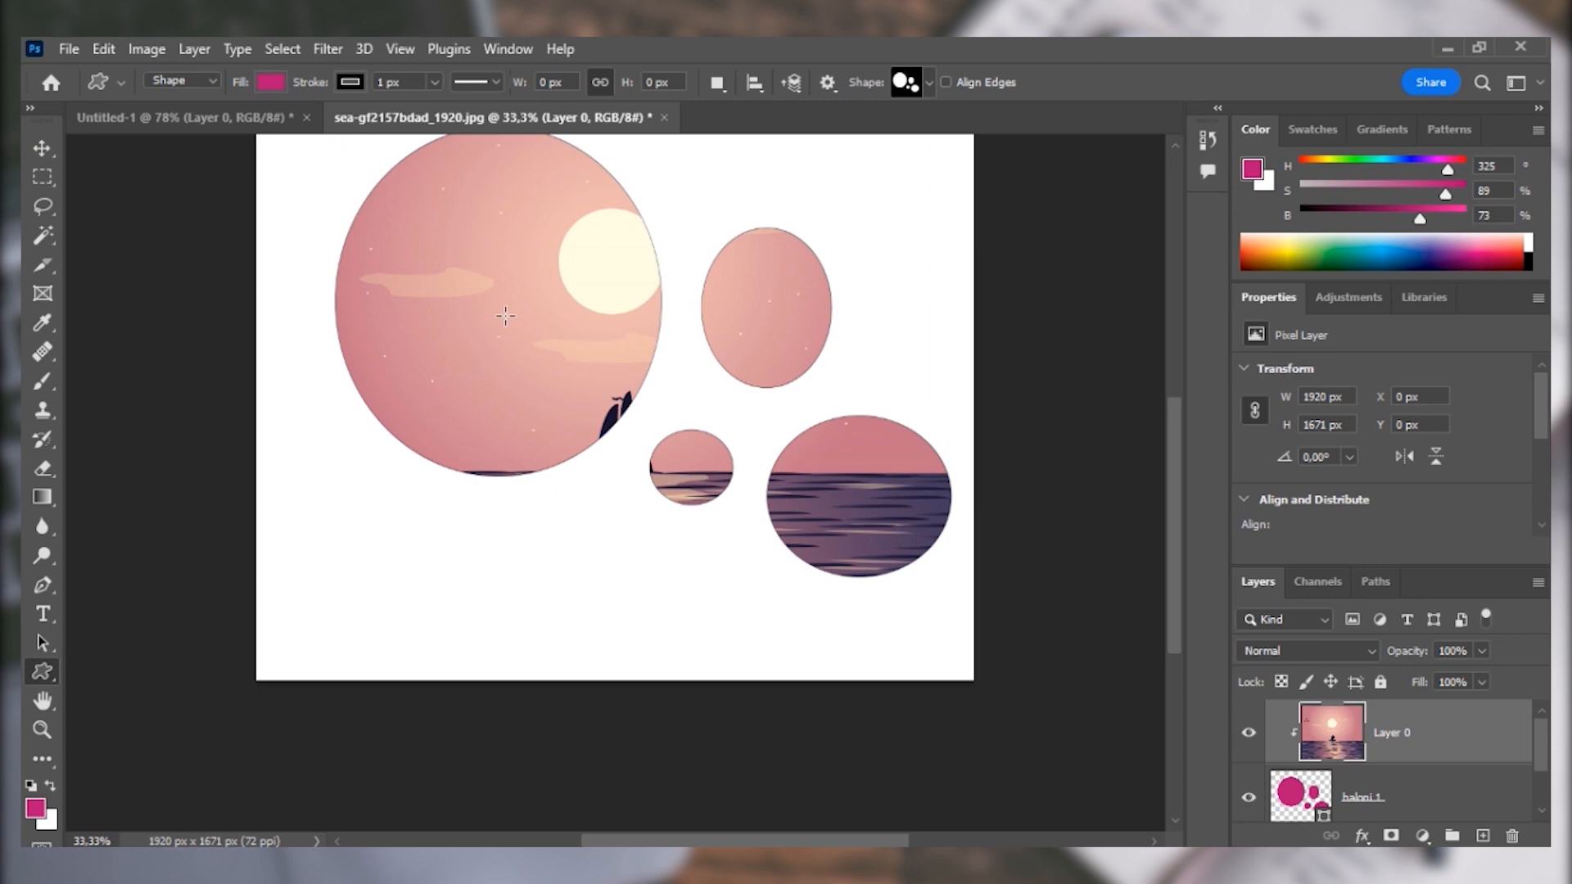
key("v")
left_click_drag(505, 316, 470, 257)
left_click_drag(938, 621, 1030, 690)
left_click_drag(528, 330, 477, 262)
left_click(1130, 82)
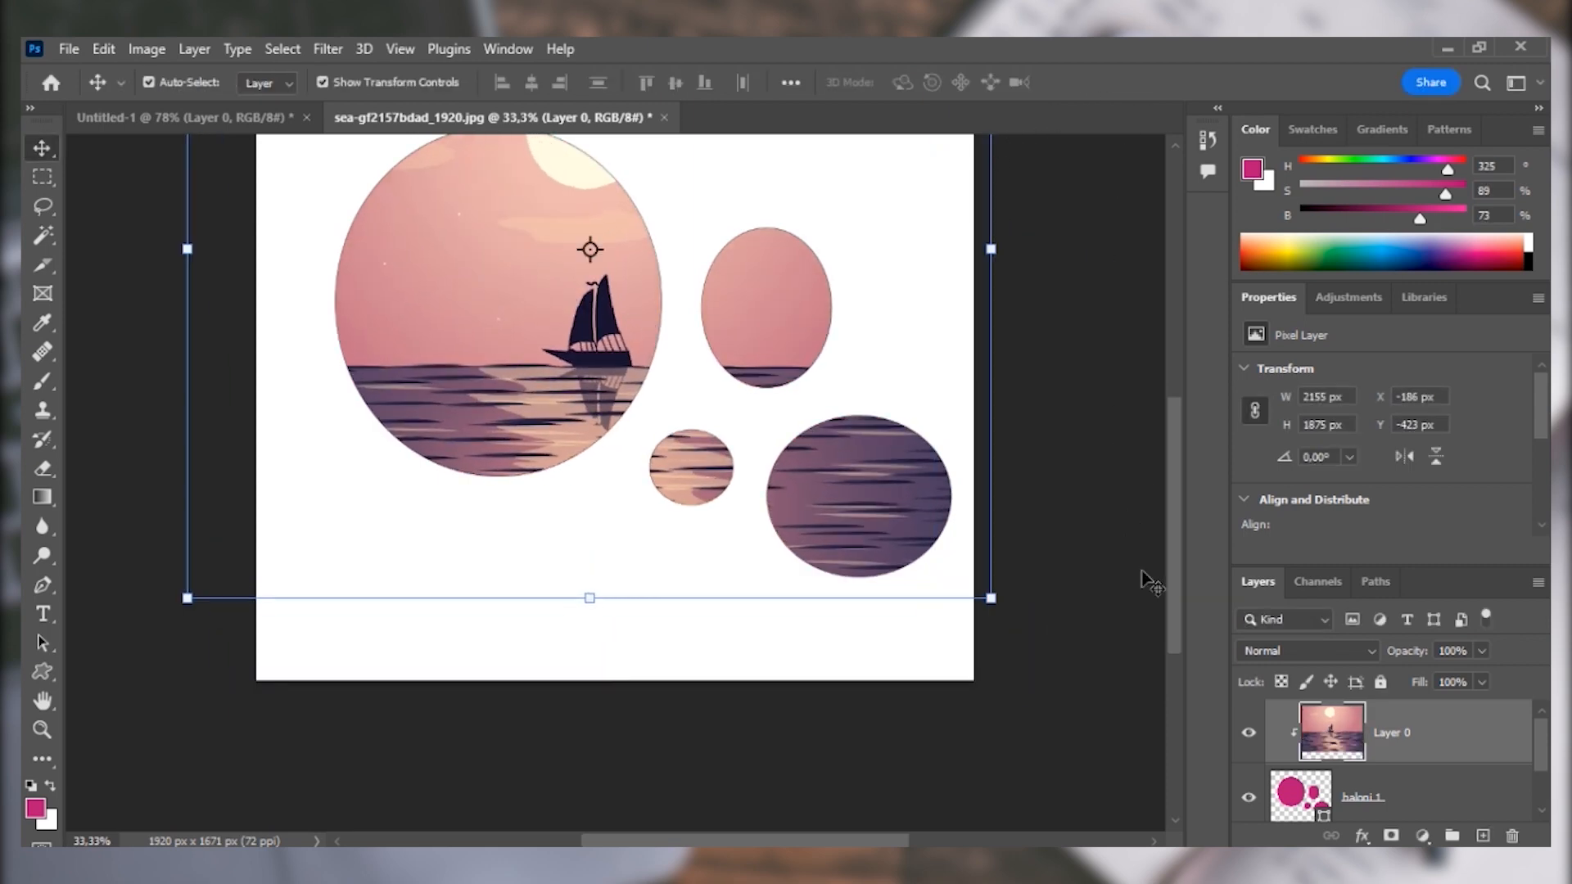
left_click(1048, 646)
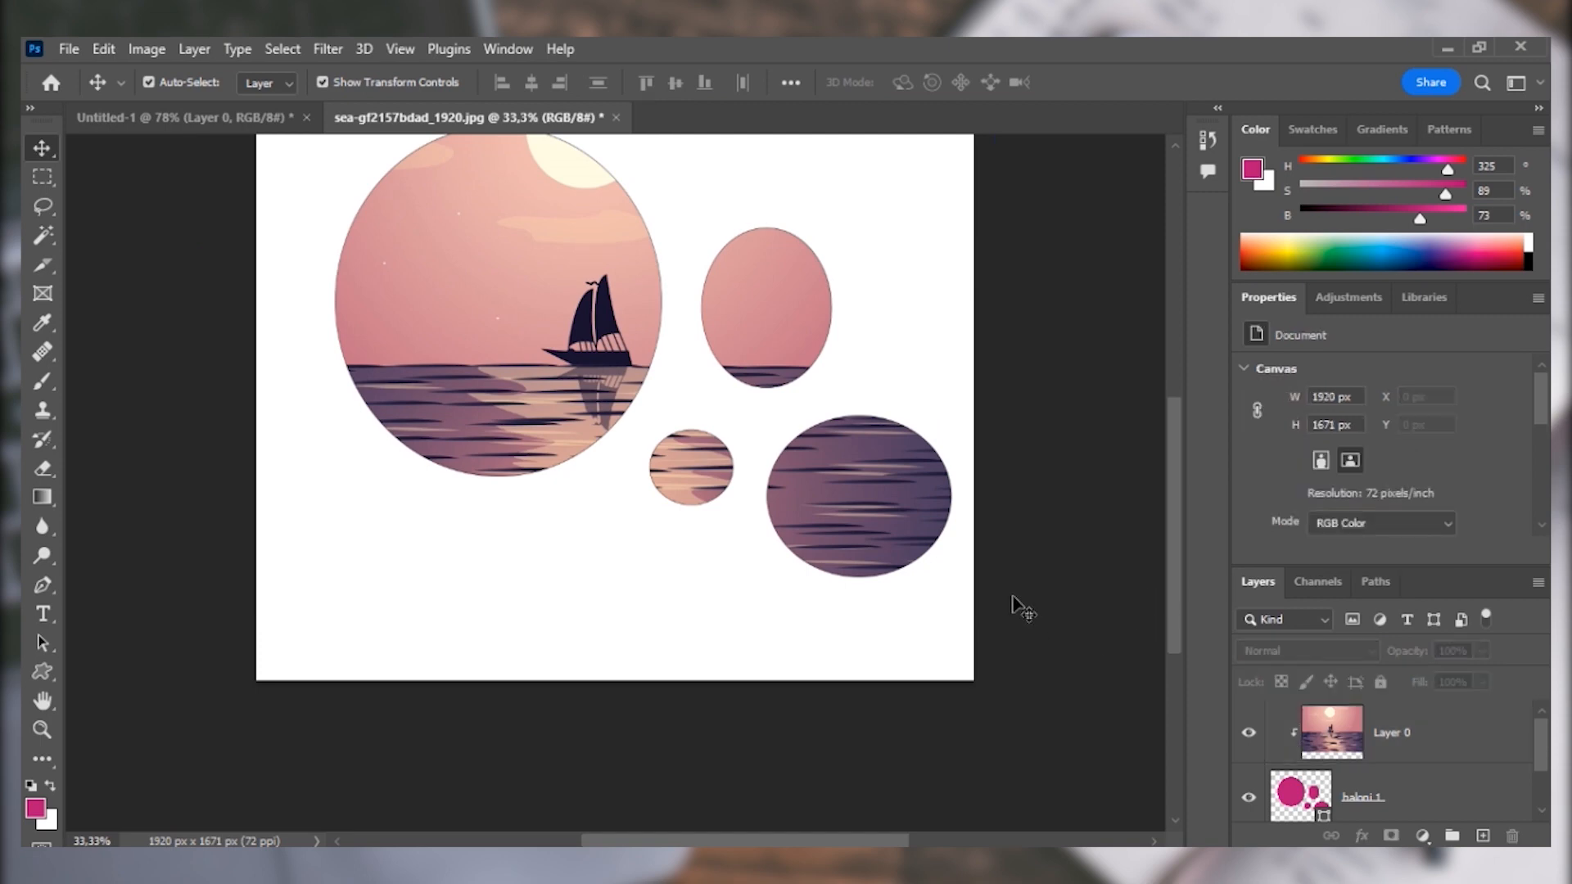
Give the baloni 1 shape a light blue stroke about 17.25 px wide.
scroll(1015, 607, "up", 1)
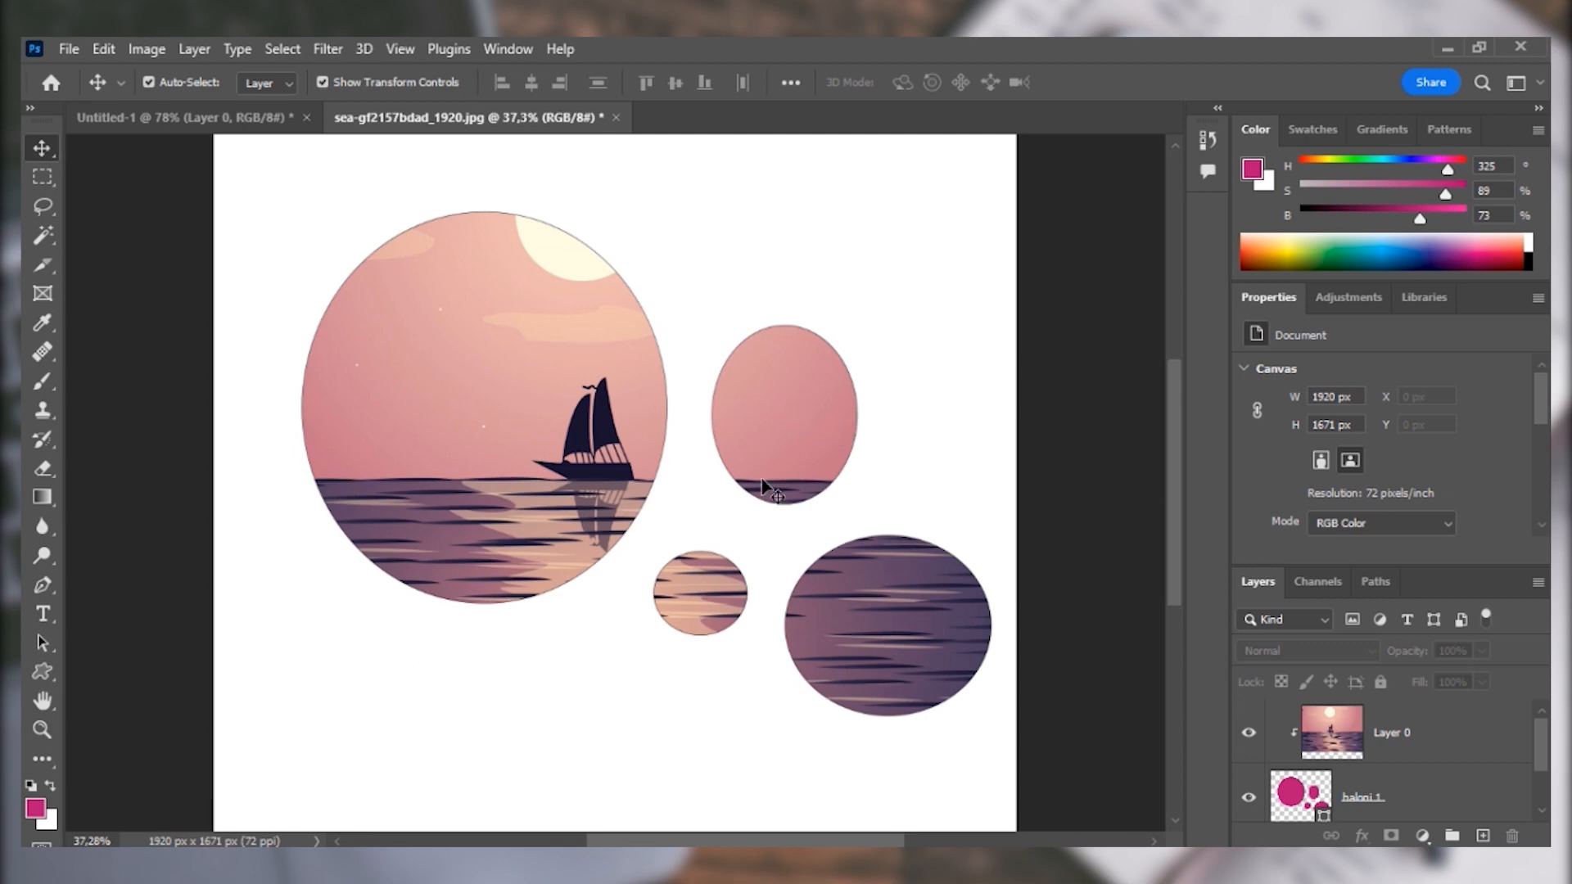
left_click(1498, 782)
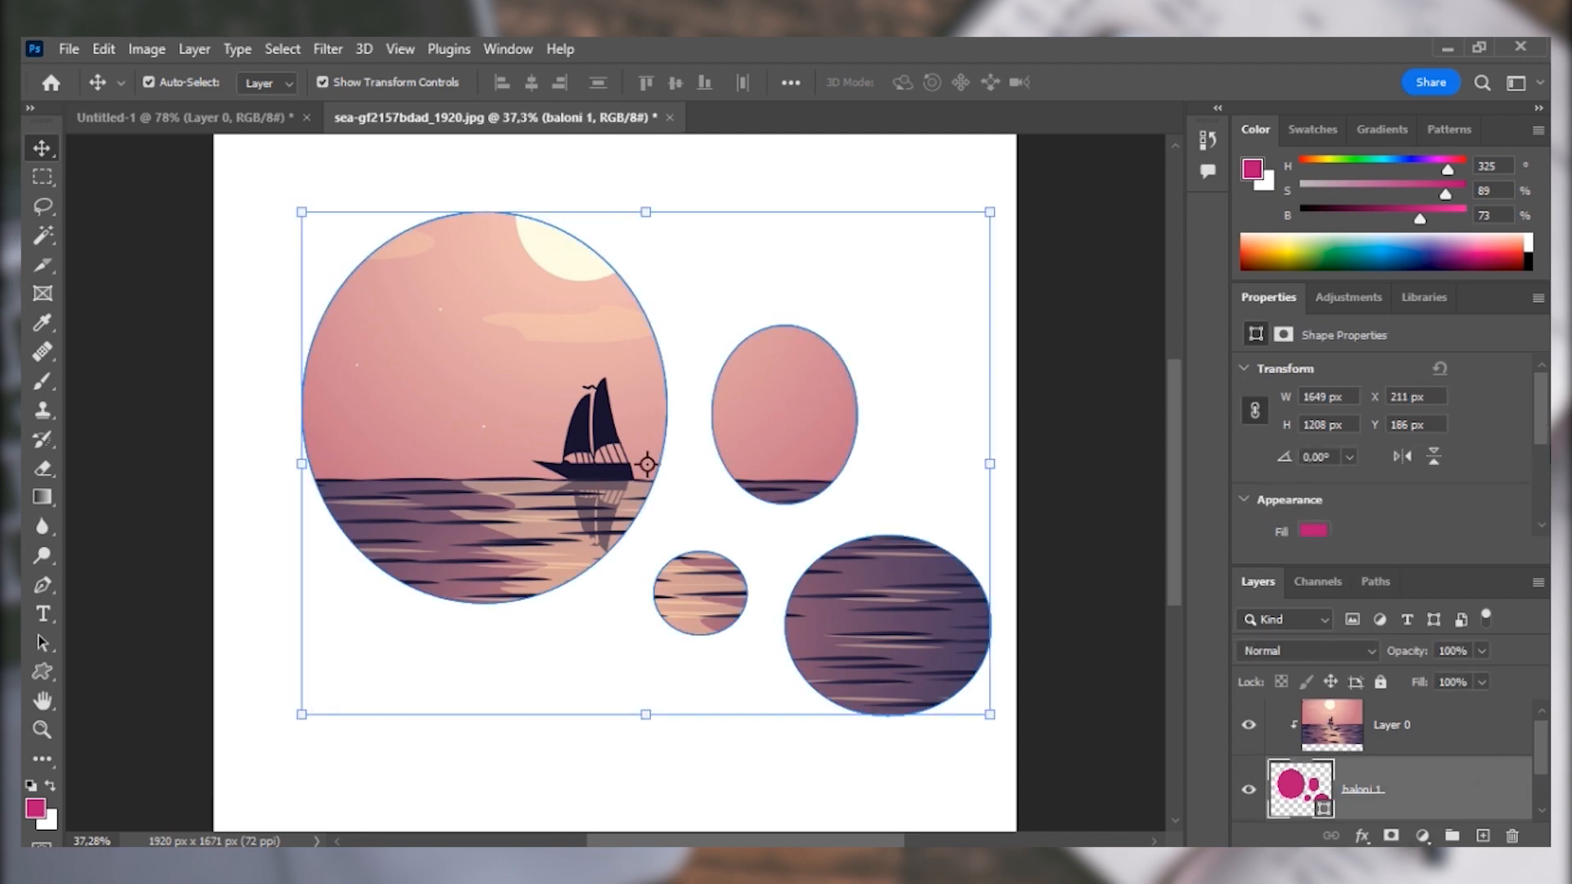
scroll(1546, 440, "down", 3)
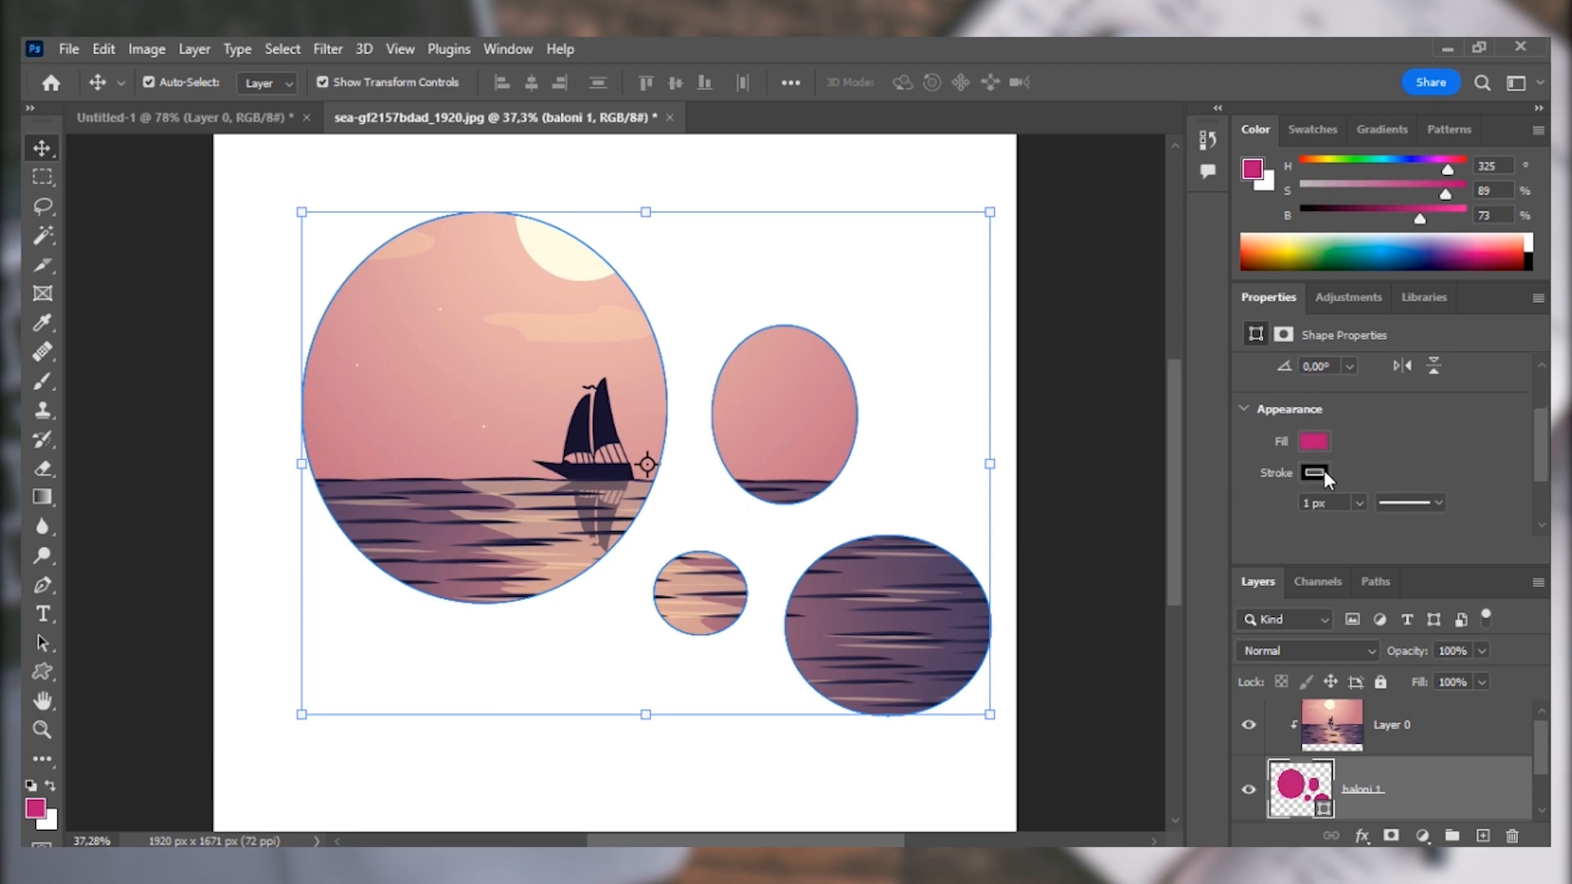
left_click(1324, 474)
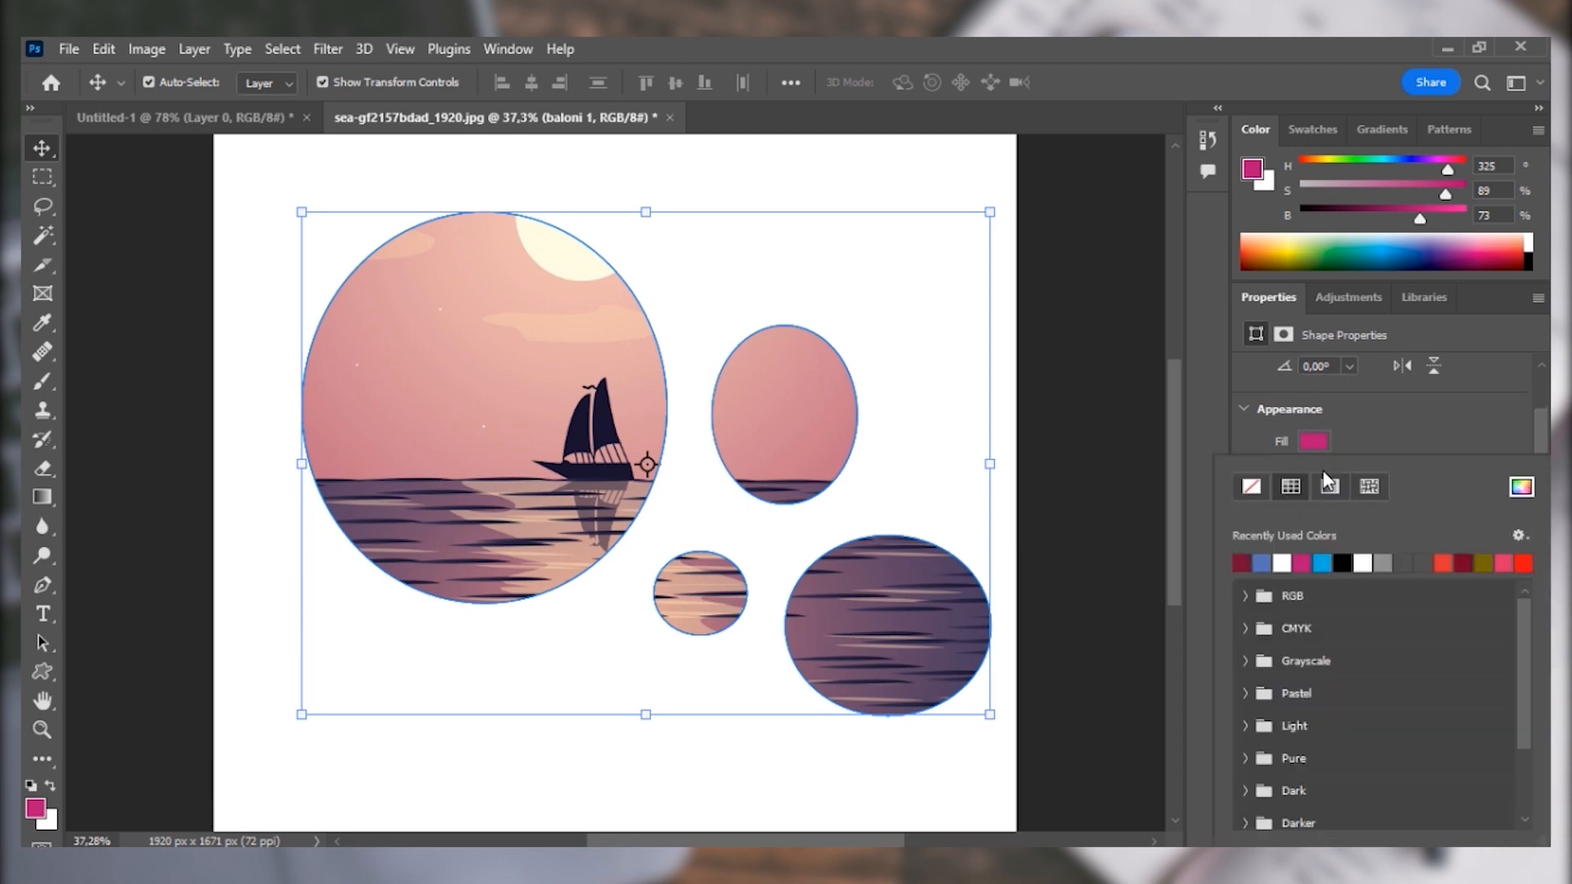
left_click(1268, 563)
left_click(1322, 563)
left_click(1404, 425)
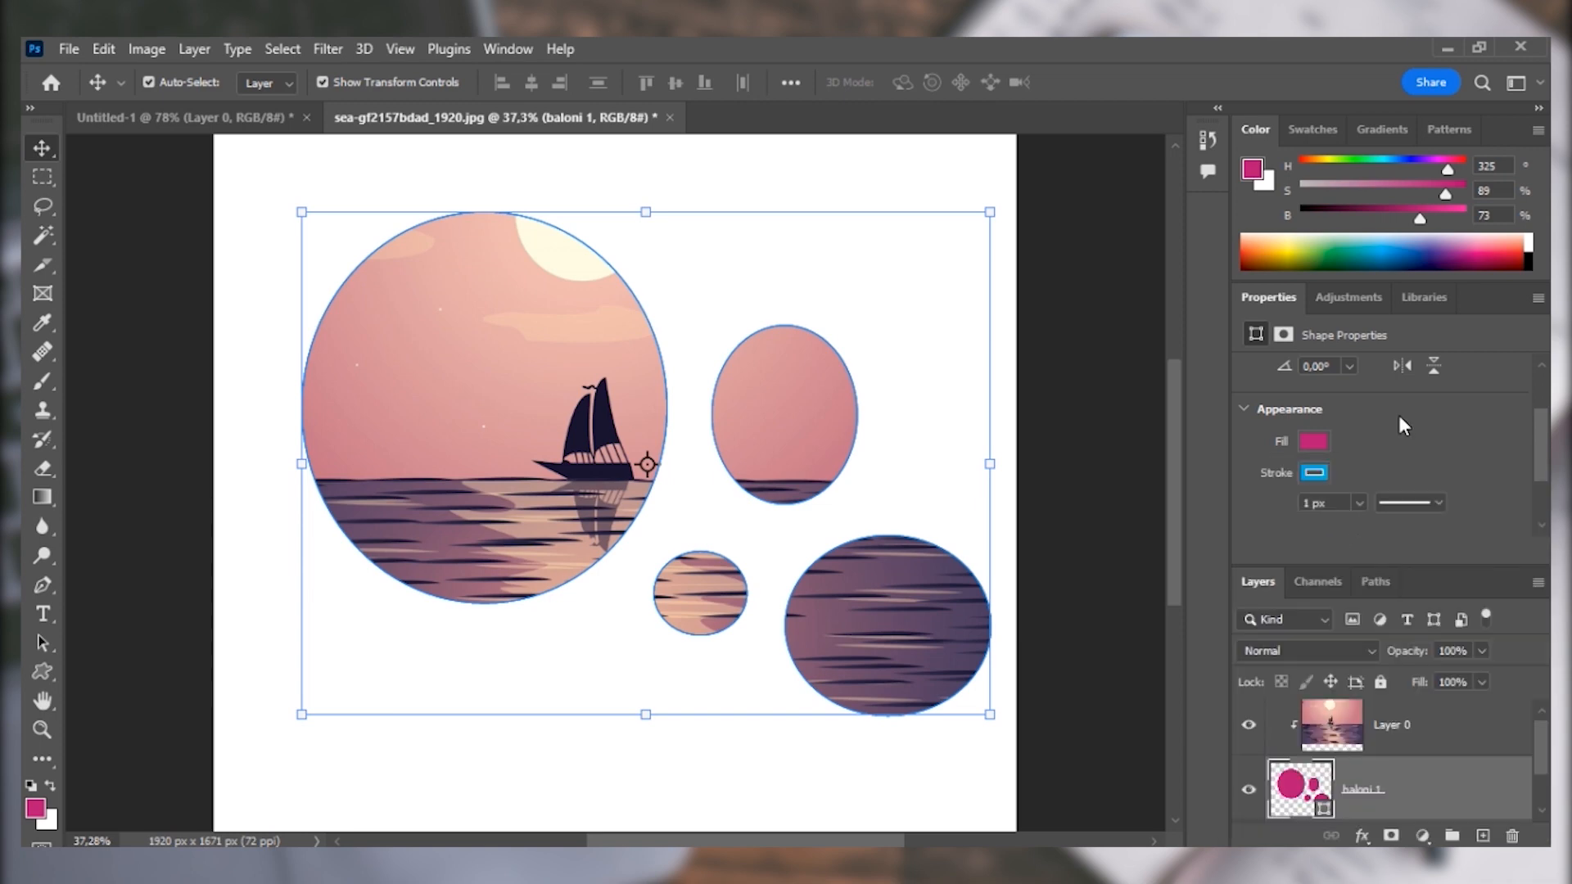
left_click(1359, 502)
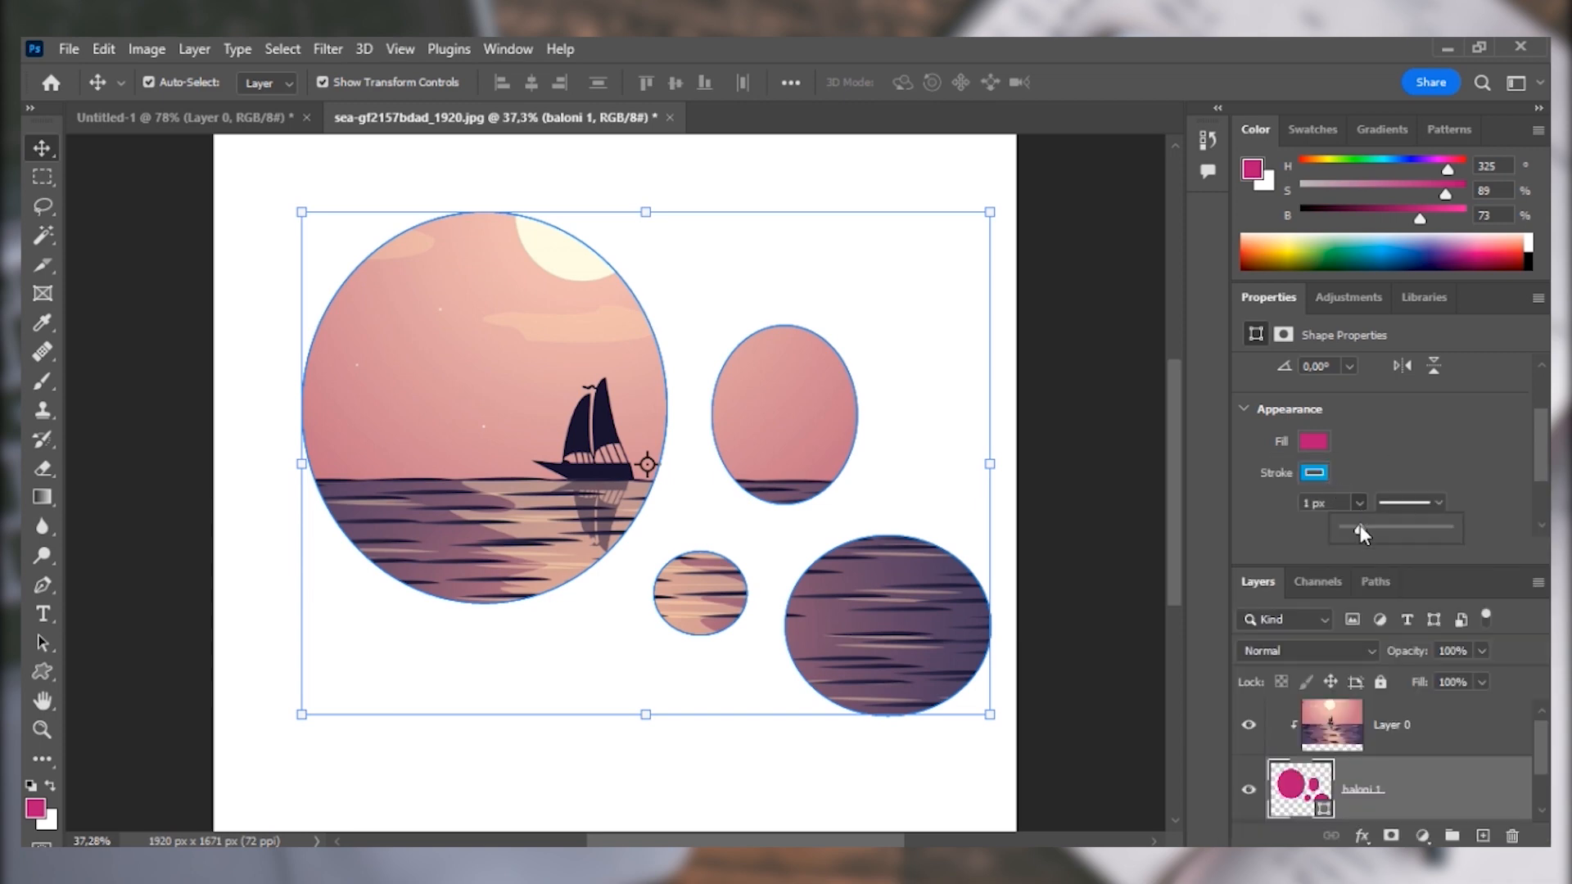
left_click_drag(1361, 533, 1392, 537)
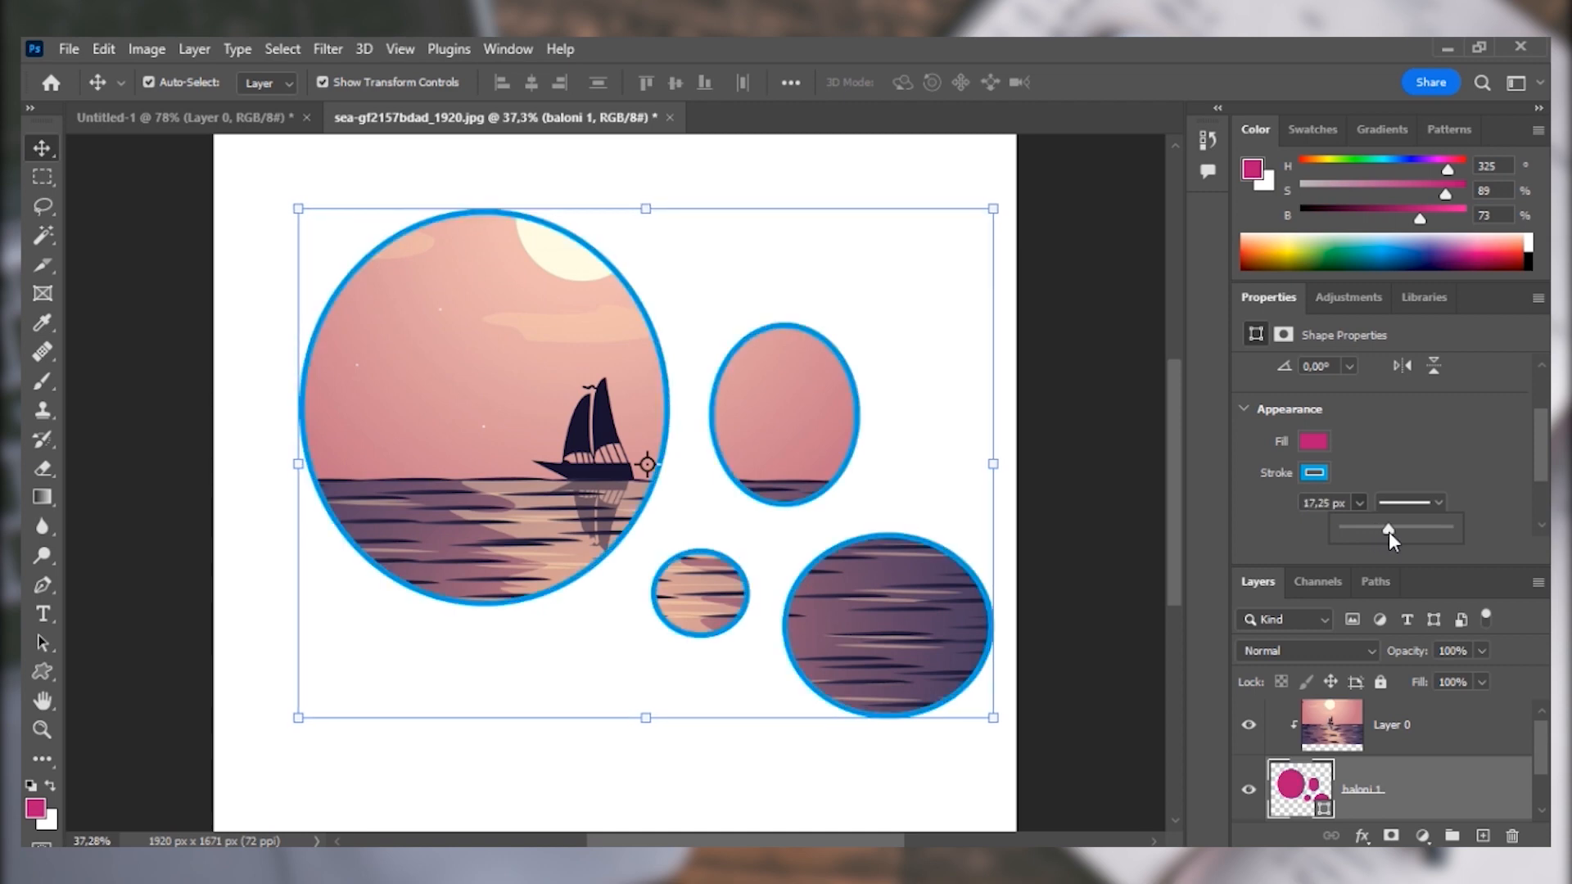
Try the dashed stroke style on the baloni 1 shape and set its stroke to the dotted line.
left_click(1441, 504)
left_click(1334, 622)
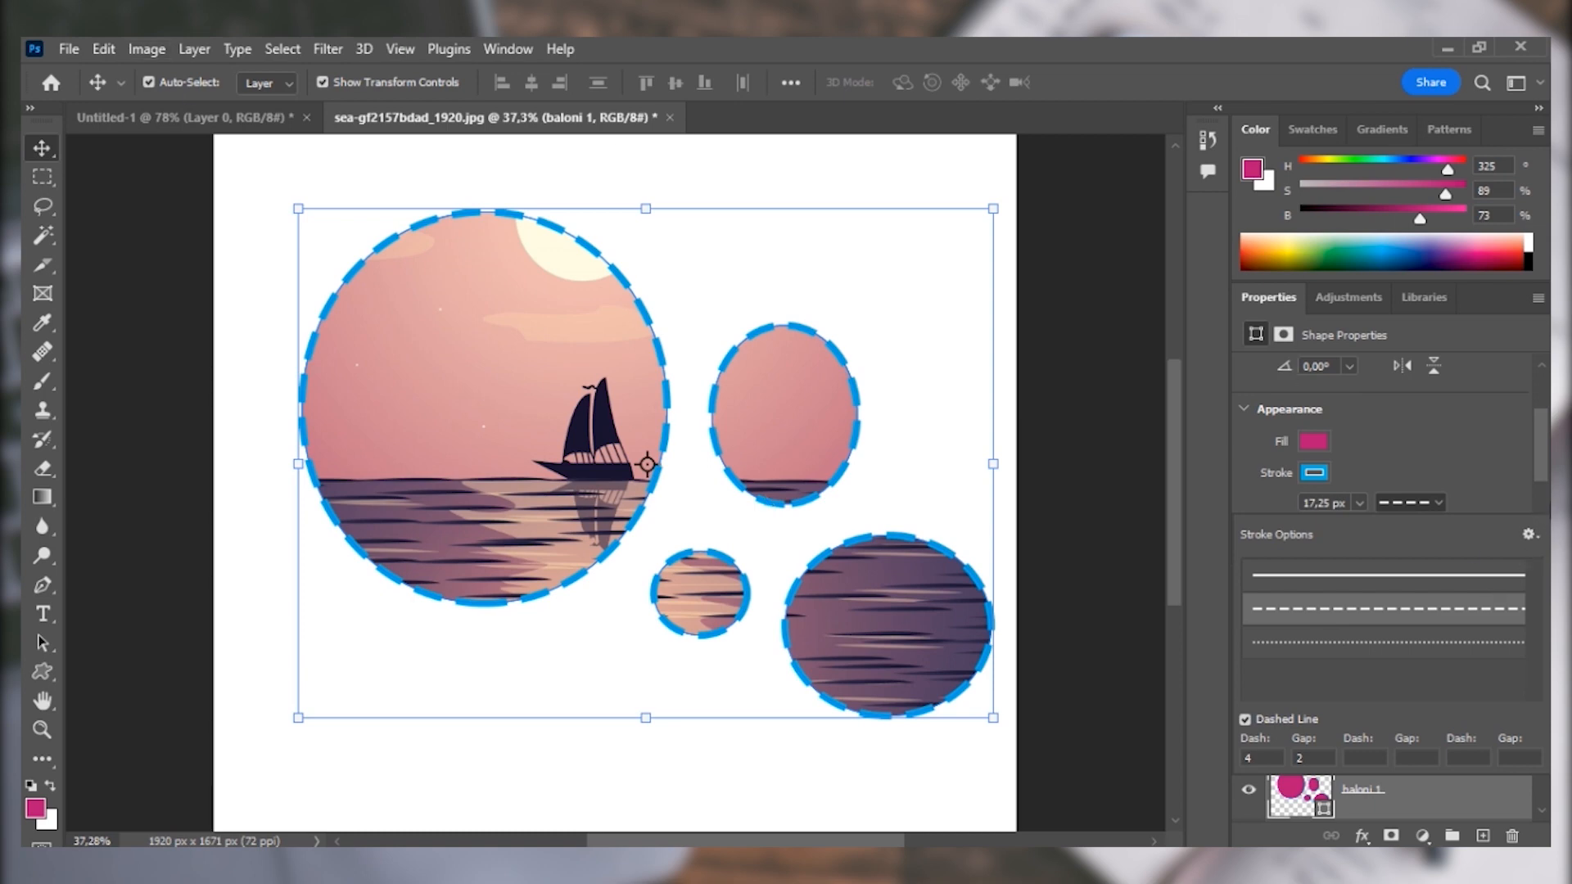
left_click(1430, 640)
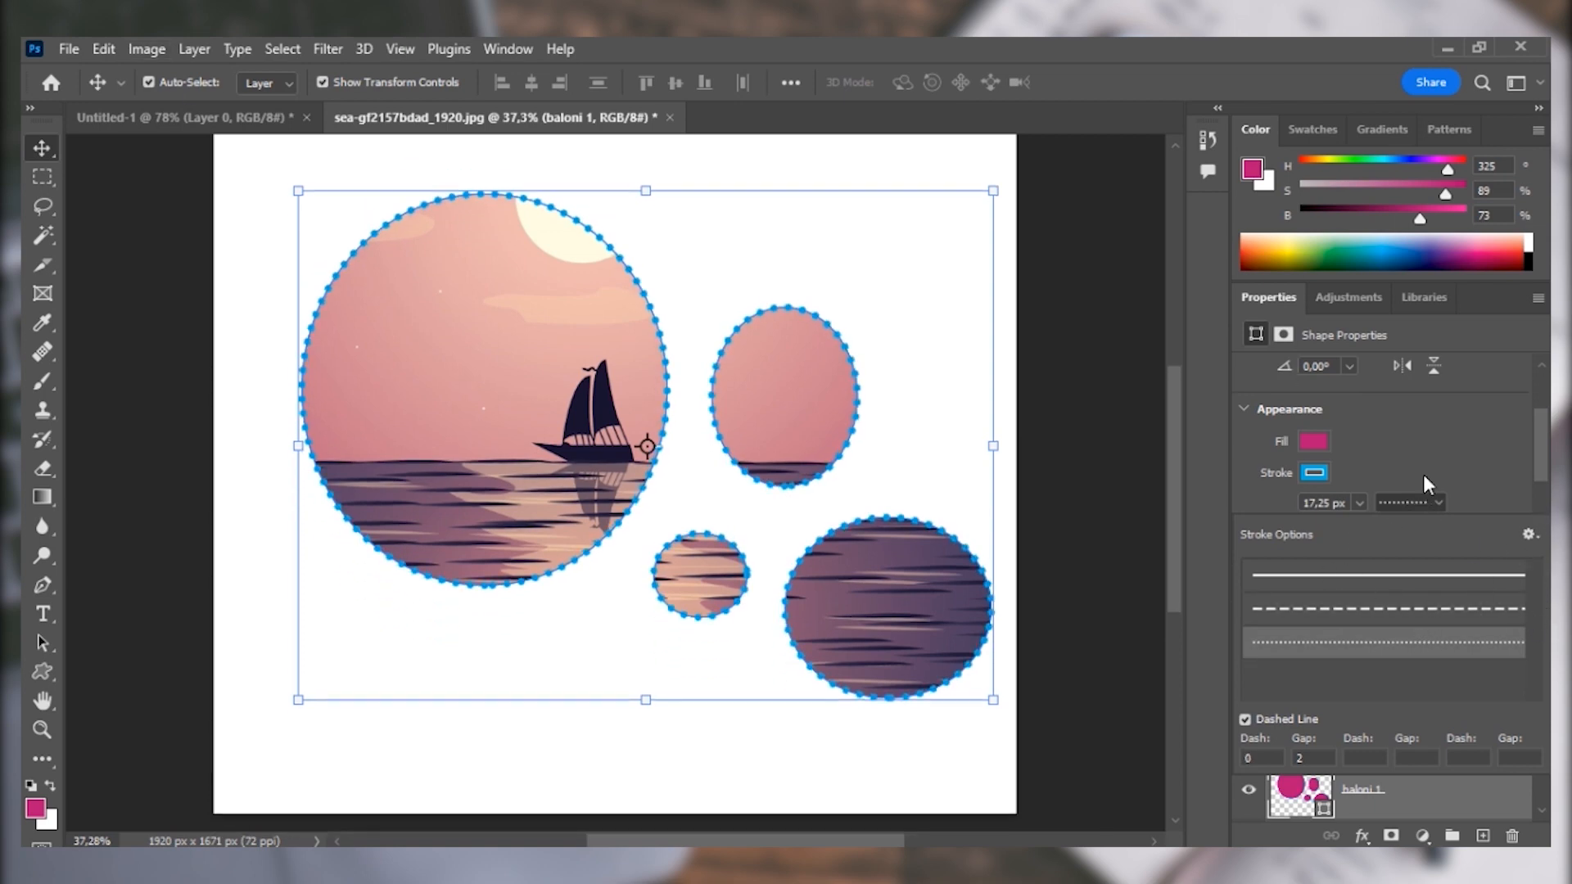
left_click(1443, 455)
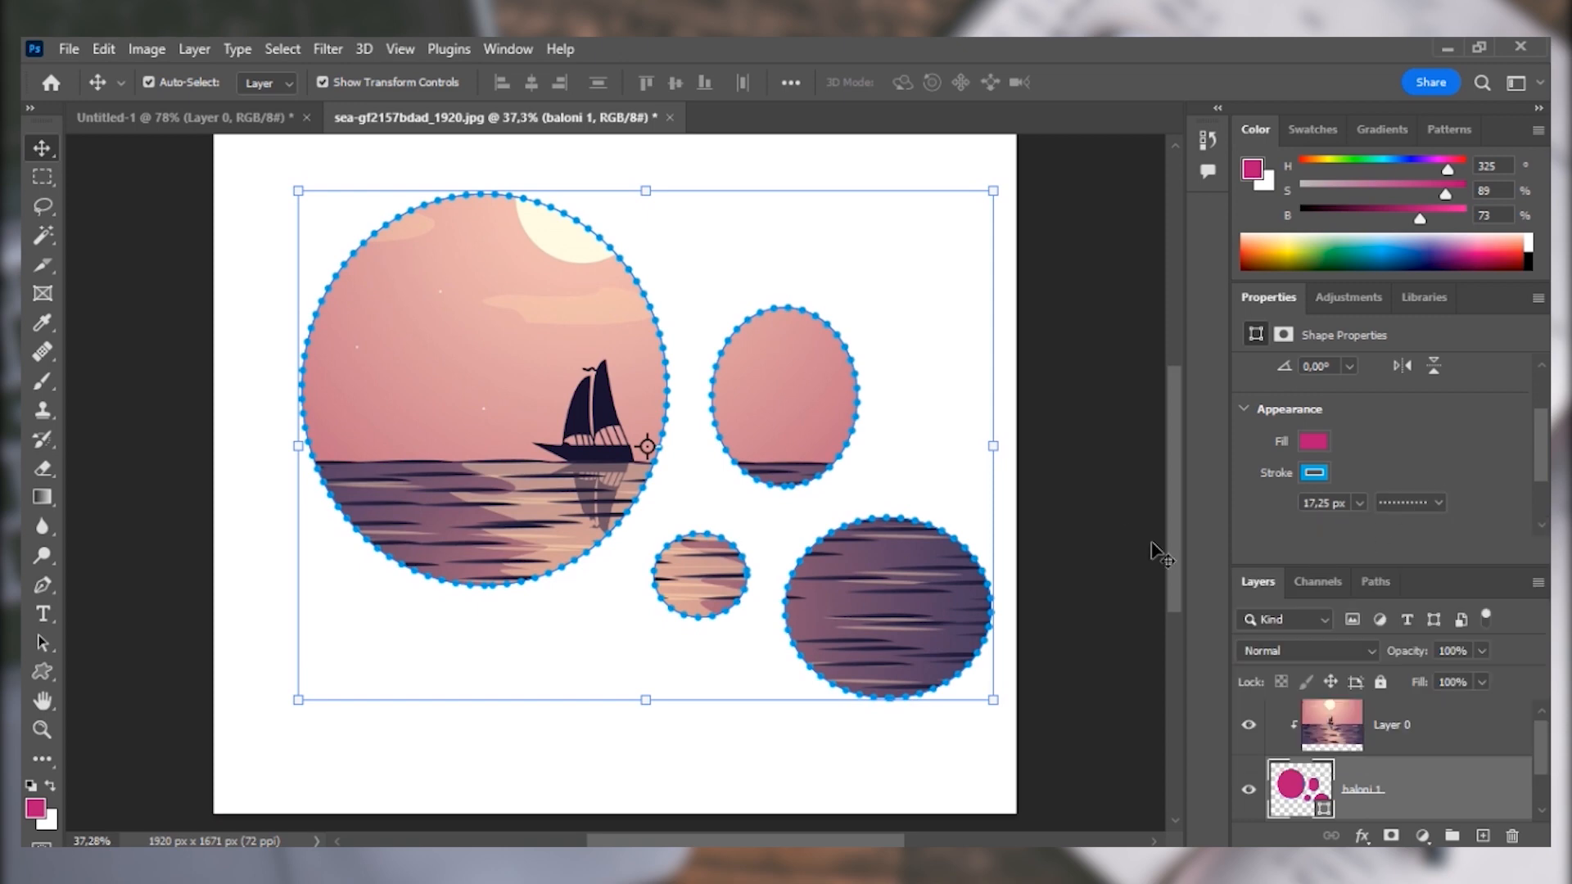
Select the Color Fill 1 background layer and activate the Custom Shape tool.
left_click(235, 195)
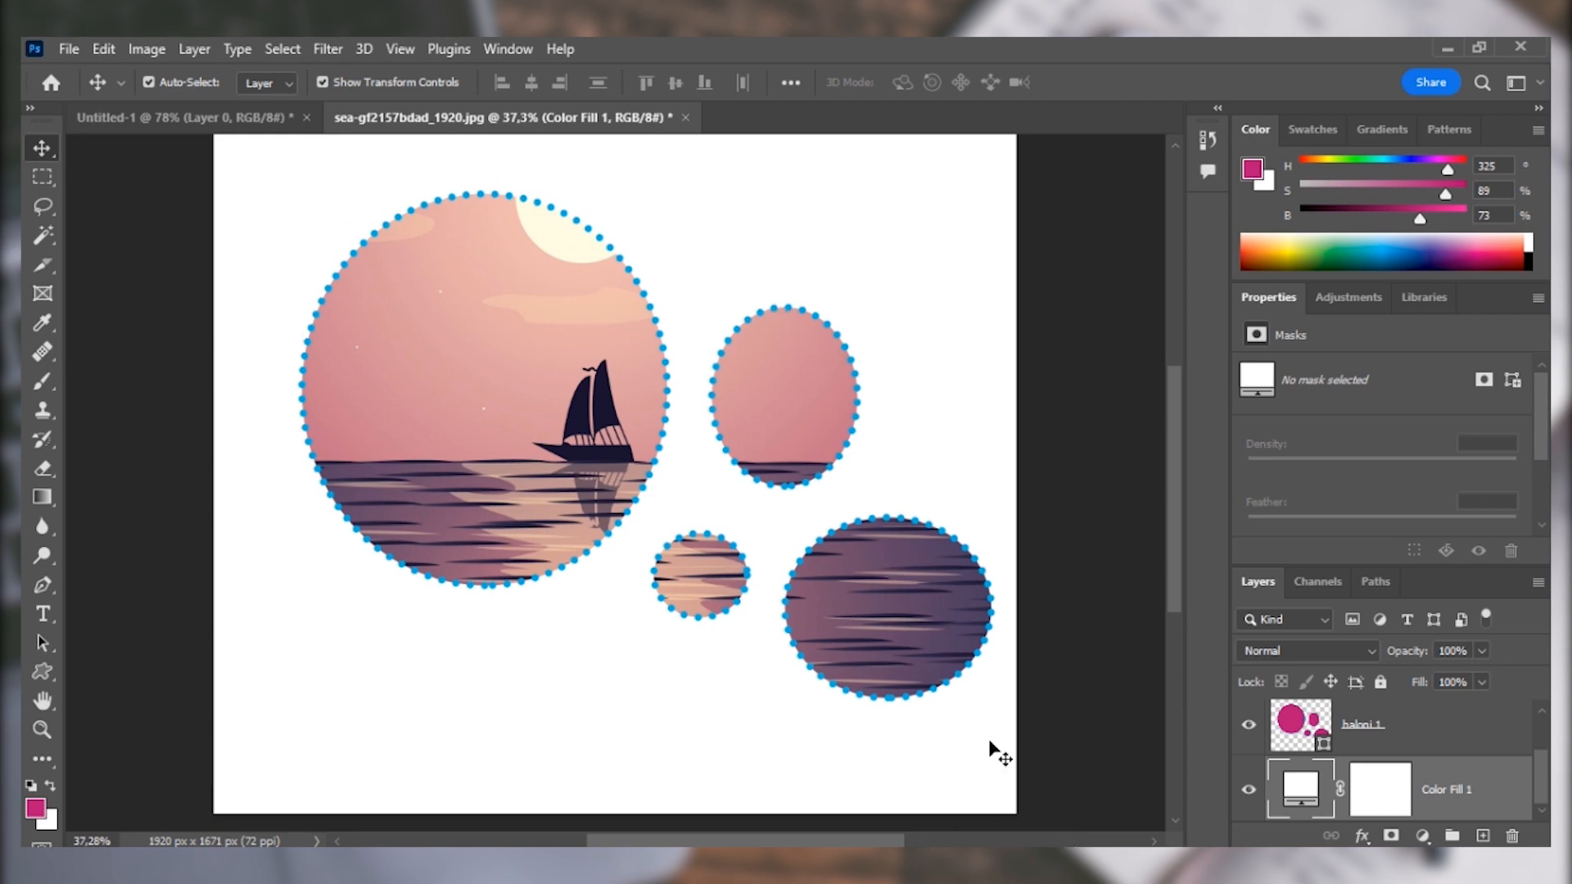
key("u")
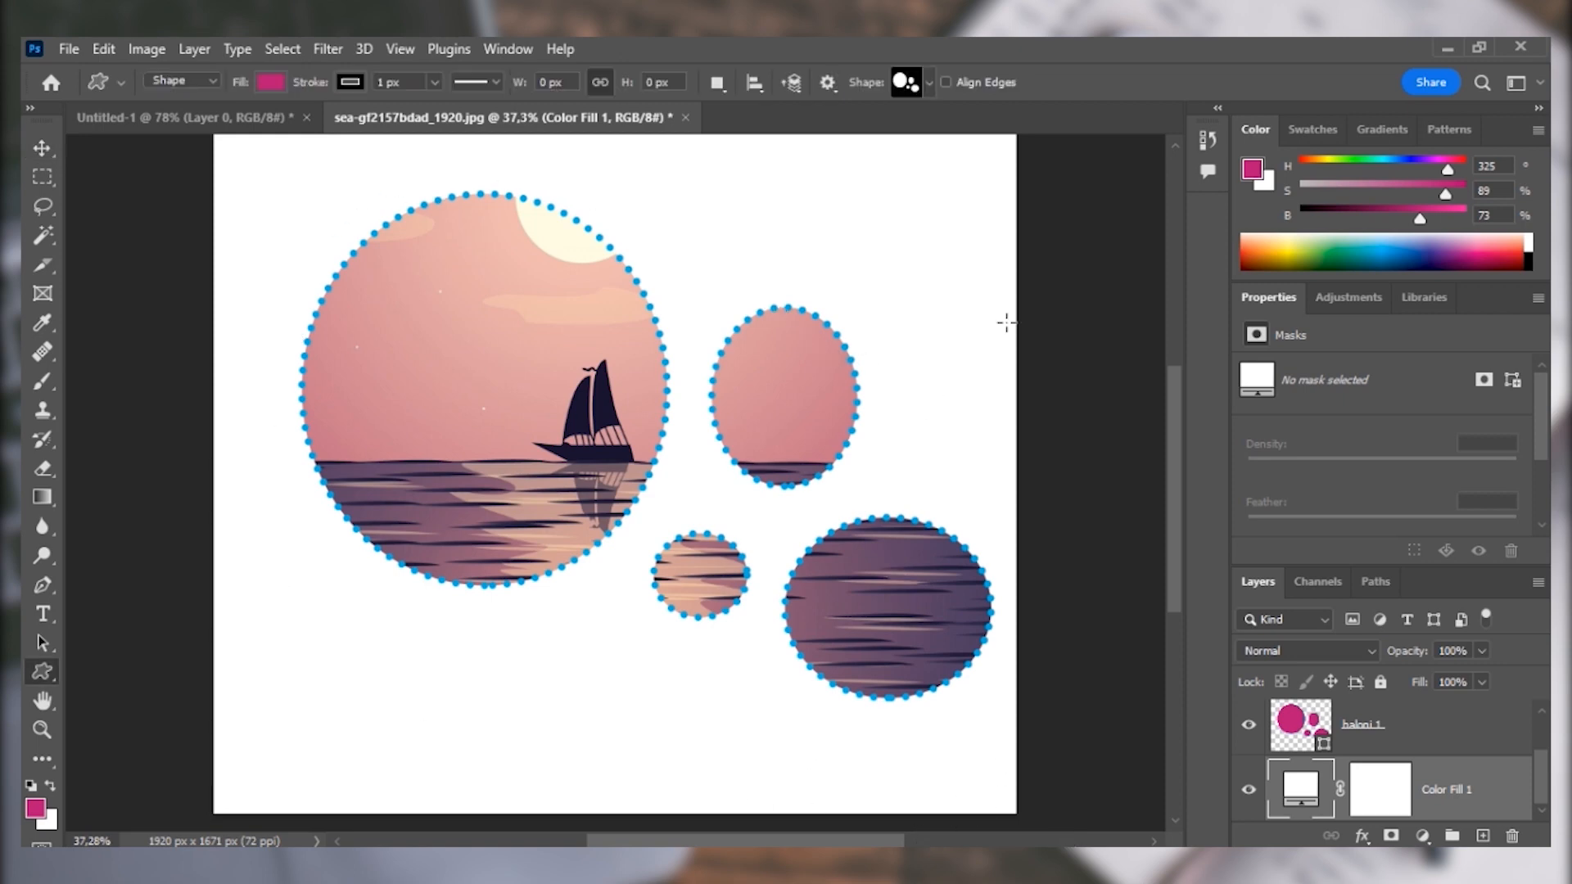